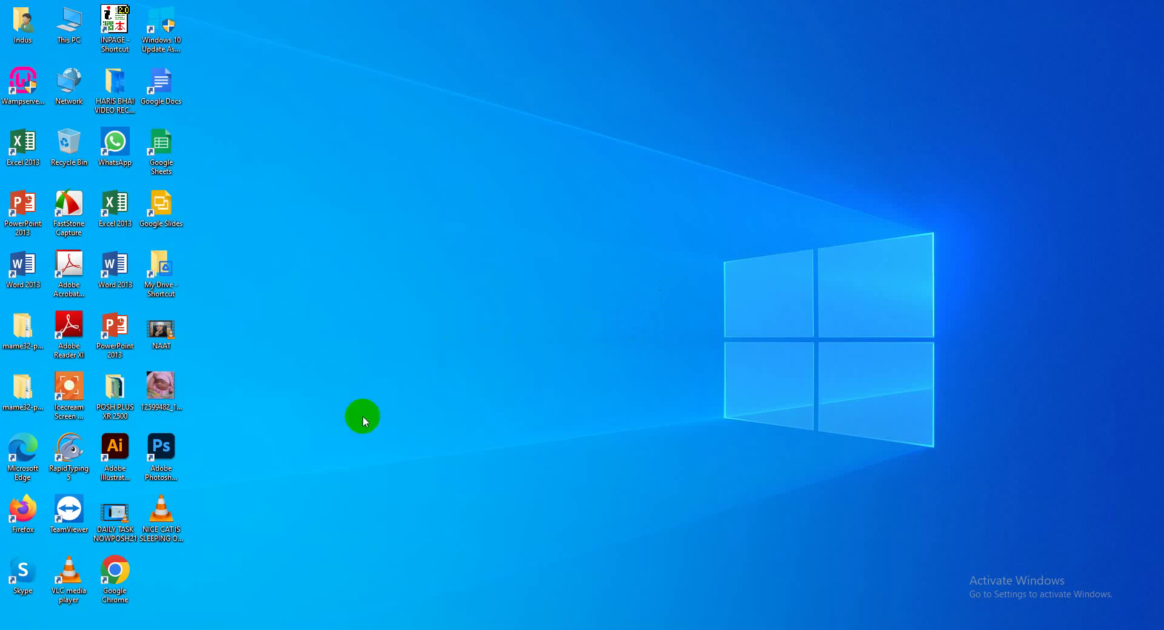
Launch Adobe Photoshop 2022 from its desktop shortcut.
{"action": "double_click", "coordinate": [162, 447]}
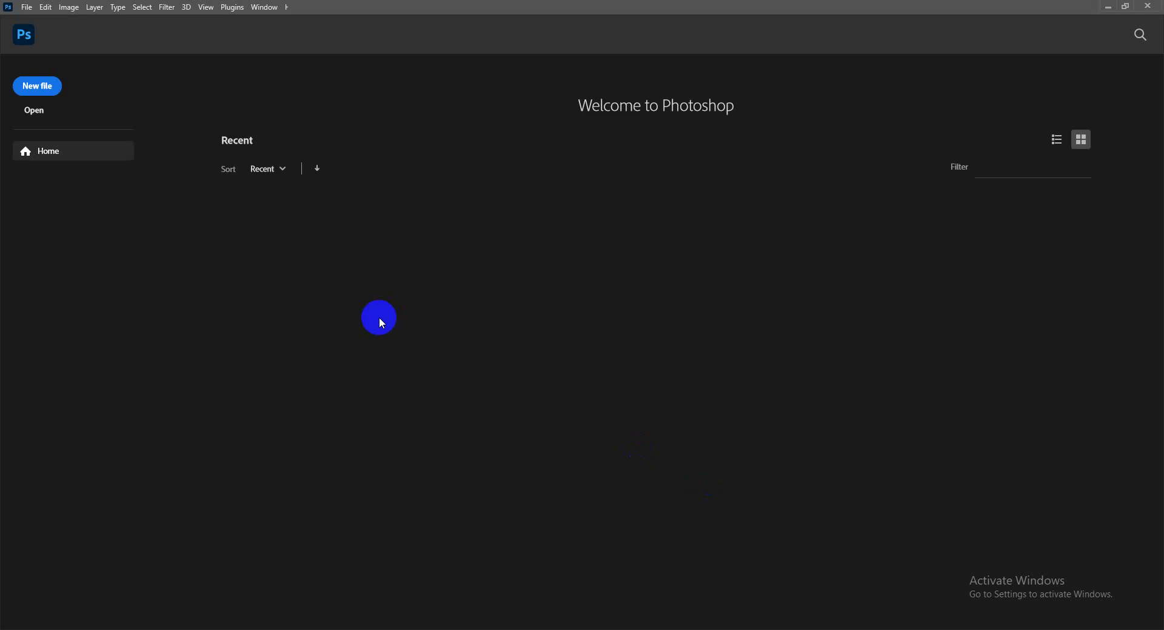
Create a document from the Web Most Common preset, 1366 × 768 px with artboards.
{"action": "left_click", "coordinate": [37, 86]}
{"action": "left_click", "coordinate": [38, 86]}
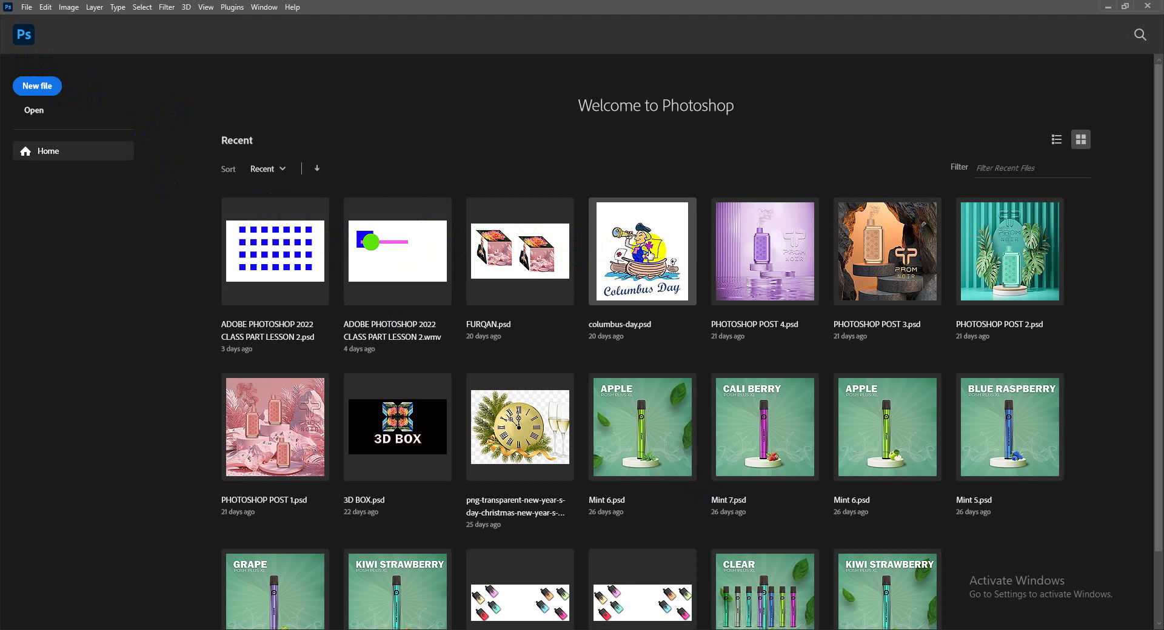
{"action": "left_click", "coordinate": [40, 87]}
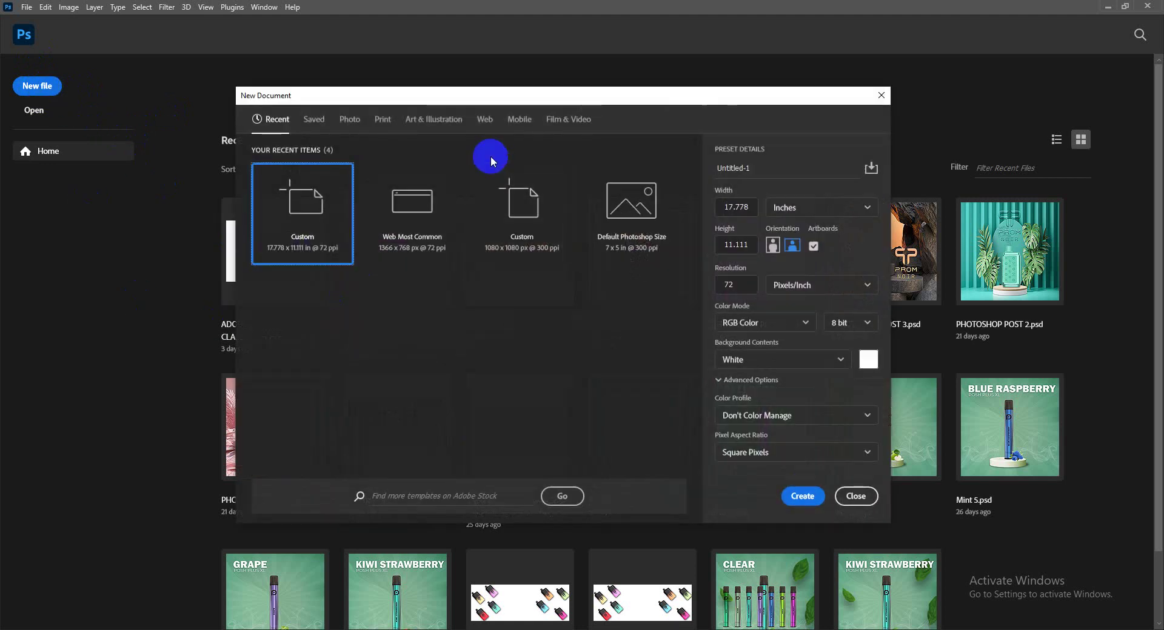
{"action": "left_click", "coordinate": [486, 119]}
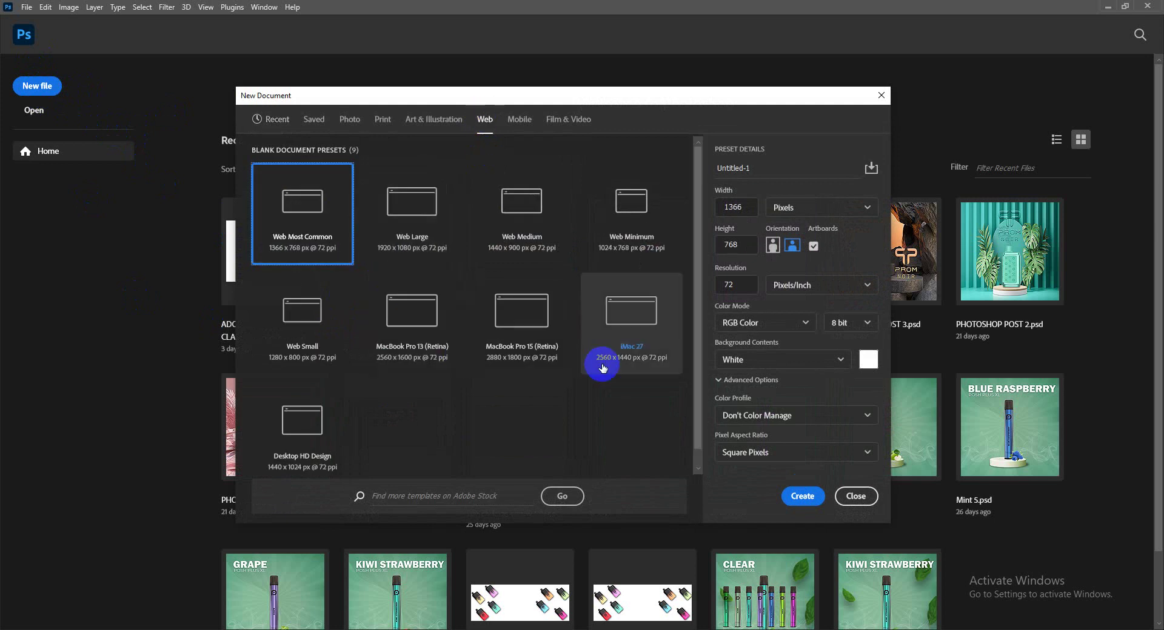
{"action": "left_click", "coordinate": [804, 498]}
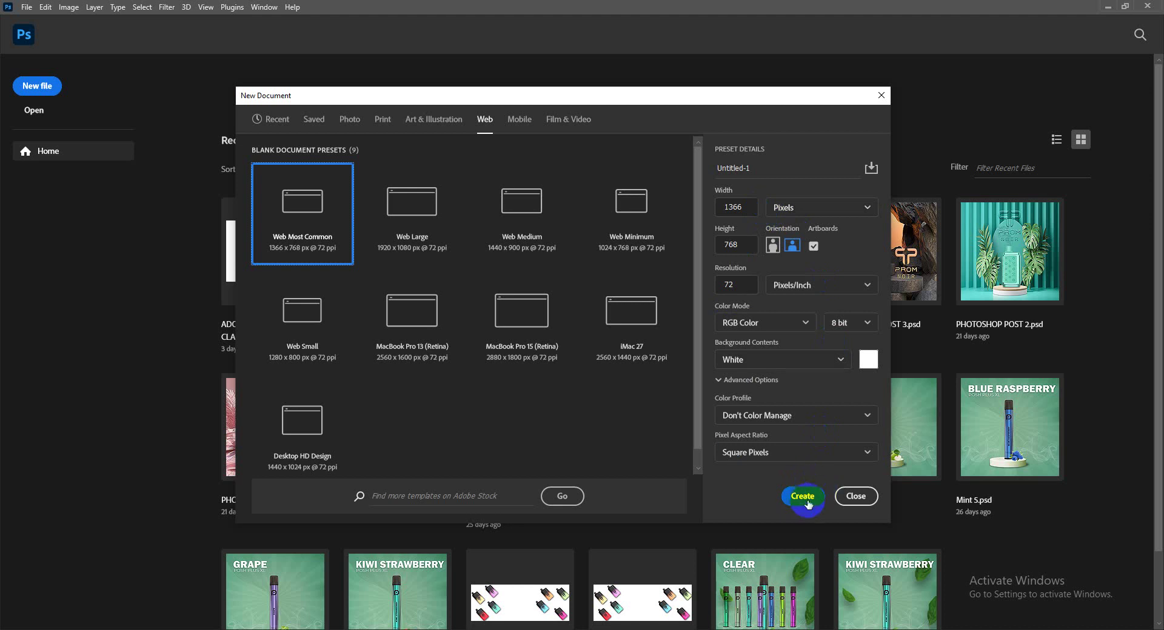
{"action": "left_click", "coordinate": [801, 497]}
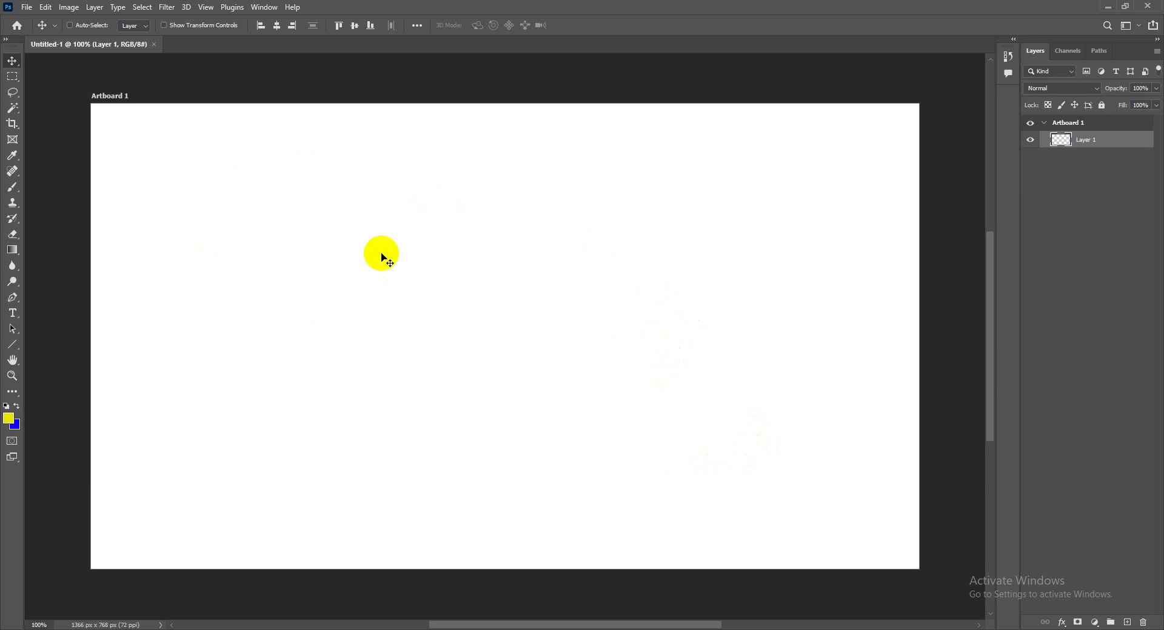
Browse the marquee tool variants in the toolbox, then return to the Move tool.
{"action": "left_click", "coordinate": [13, 63]}
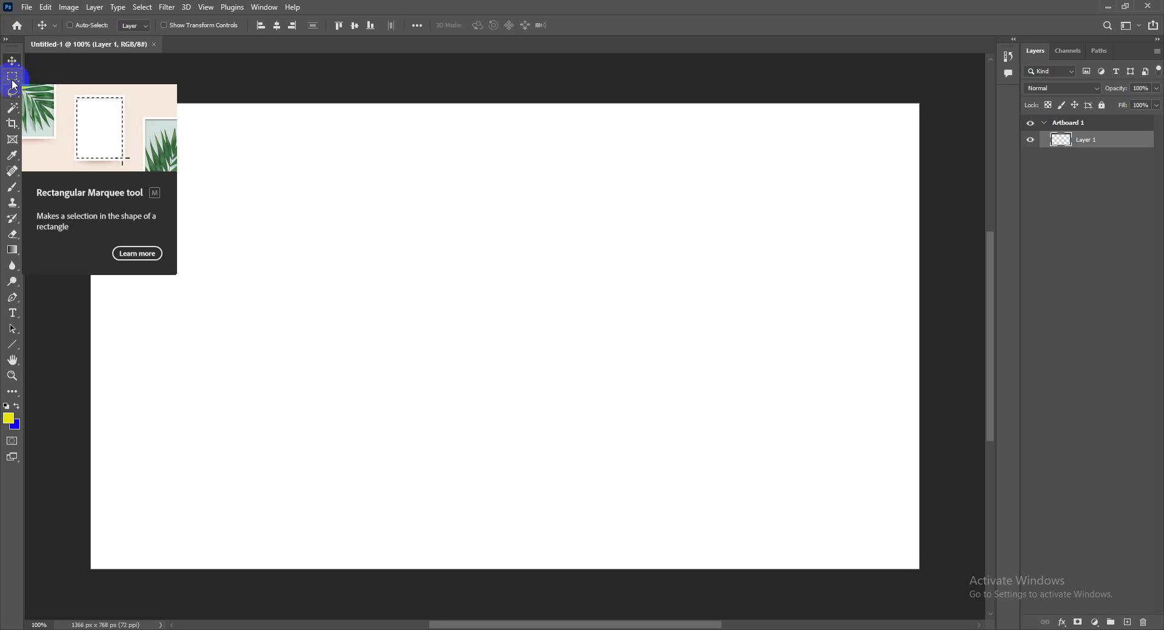
{"action": "left_click", "coordinate": [14, 83]}
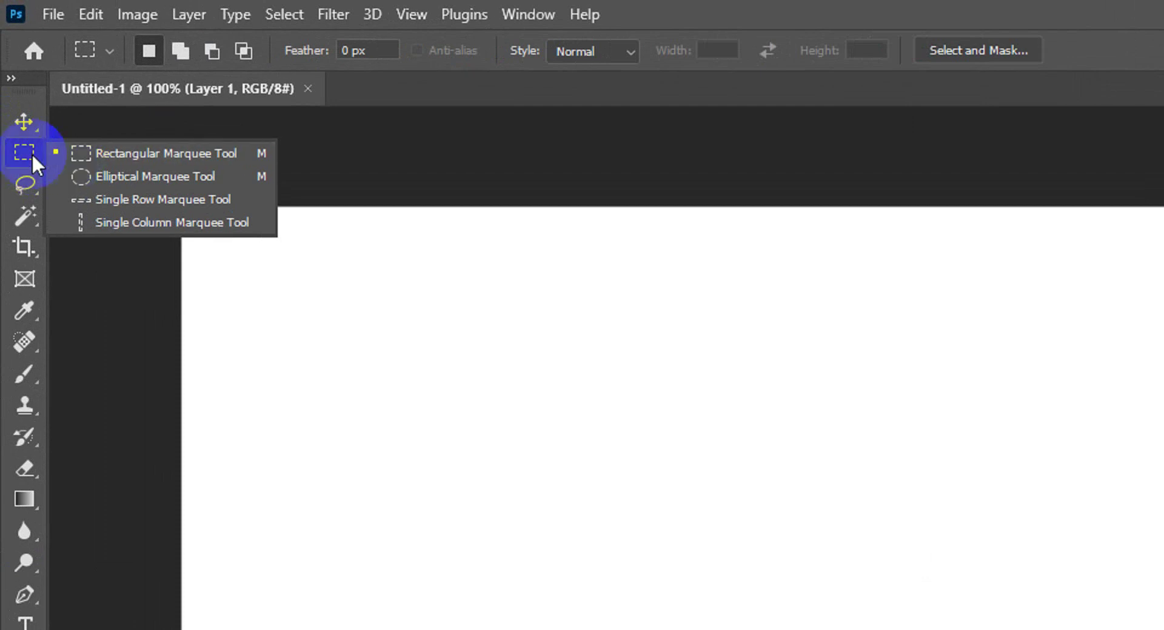
{"action": "left_click", "coordinate": [29, 154]}
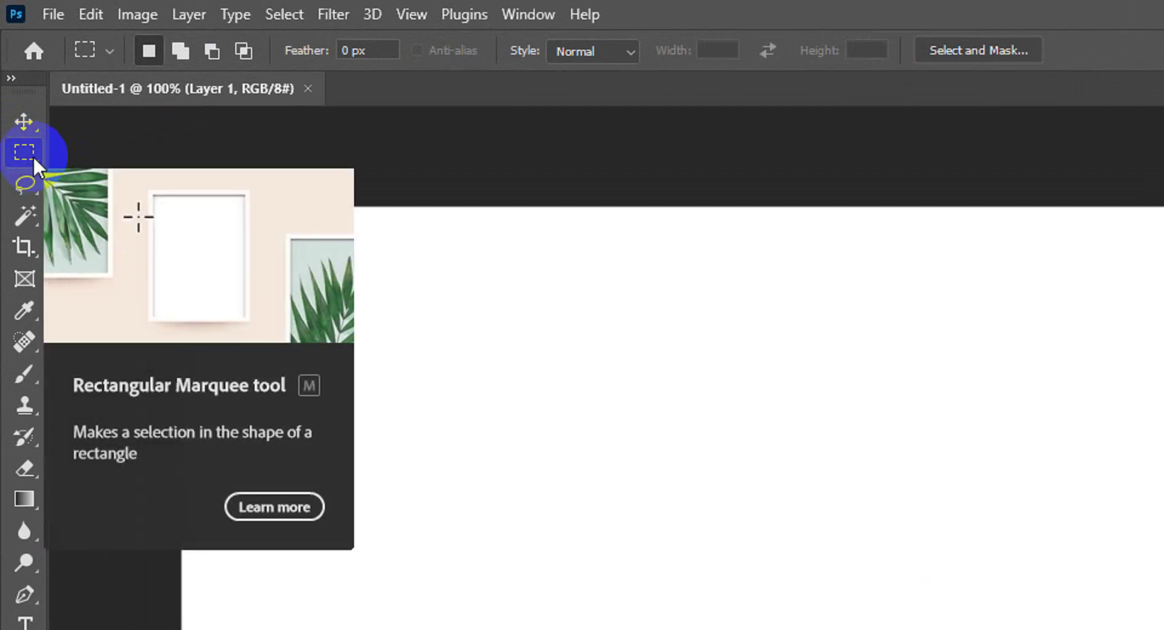
{"action": "right_click", "coordinate": [28, 153]}
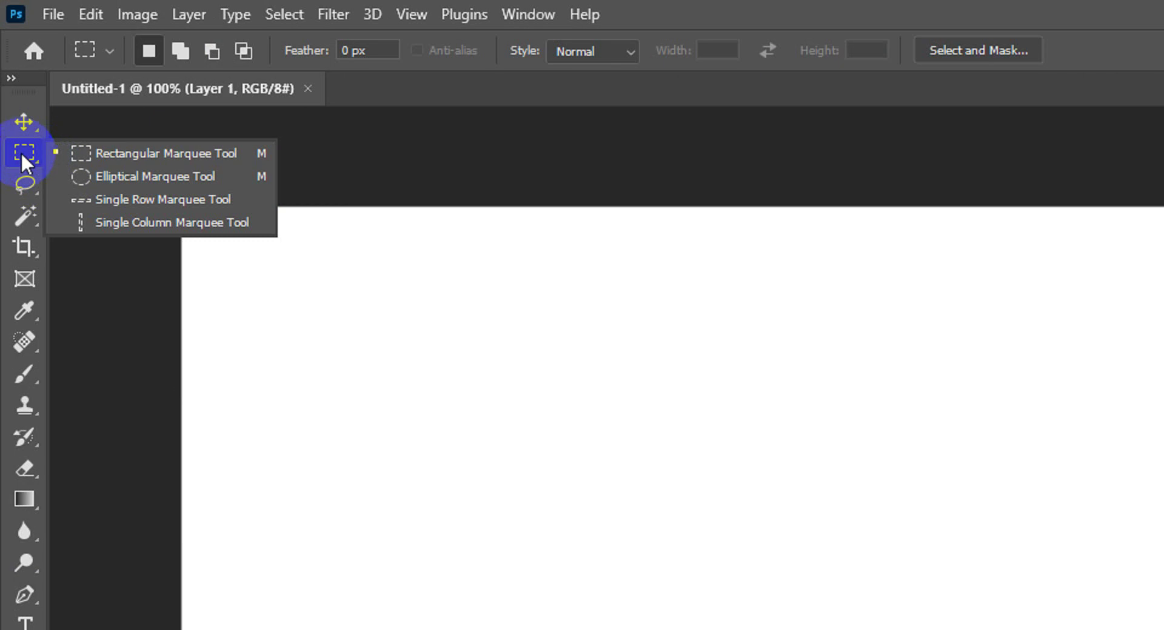
{"action": "left_click", "coordinate": [23, 123]}
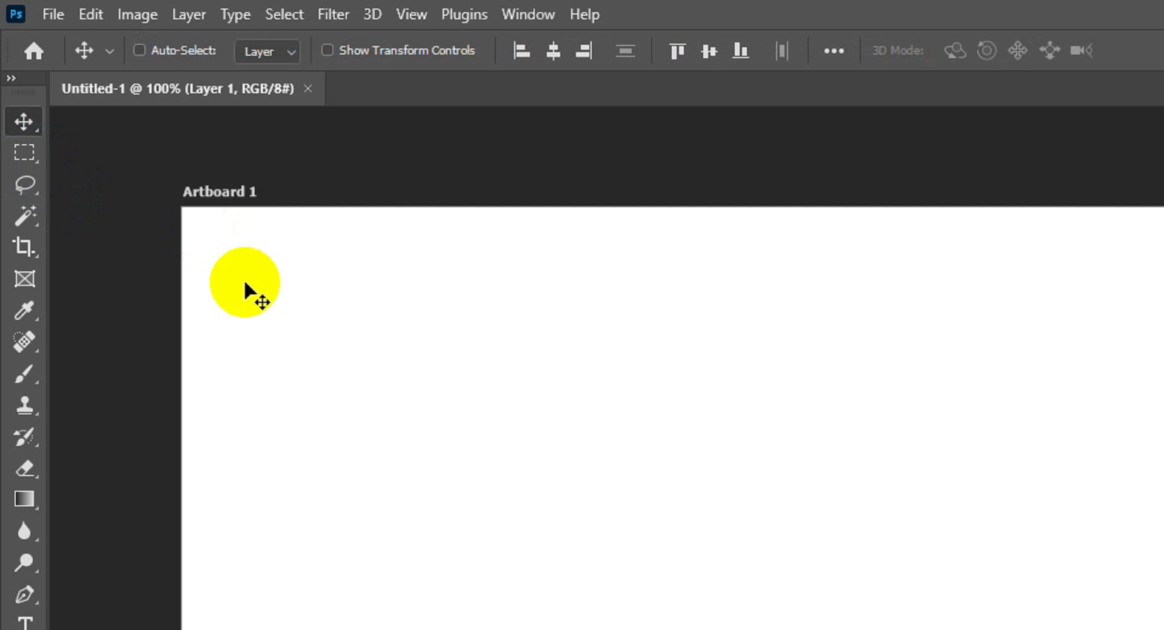
Toggle between Elliptical and Rectangular Marquee with M/Shift+M, settling on Rectangular Marquee.
{"action": "key", "text": "m"}
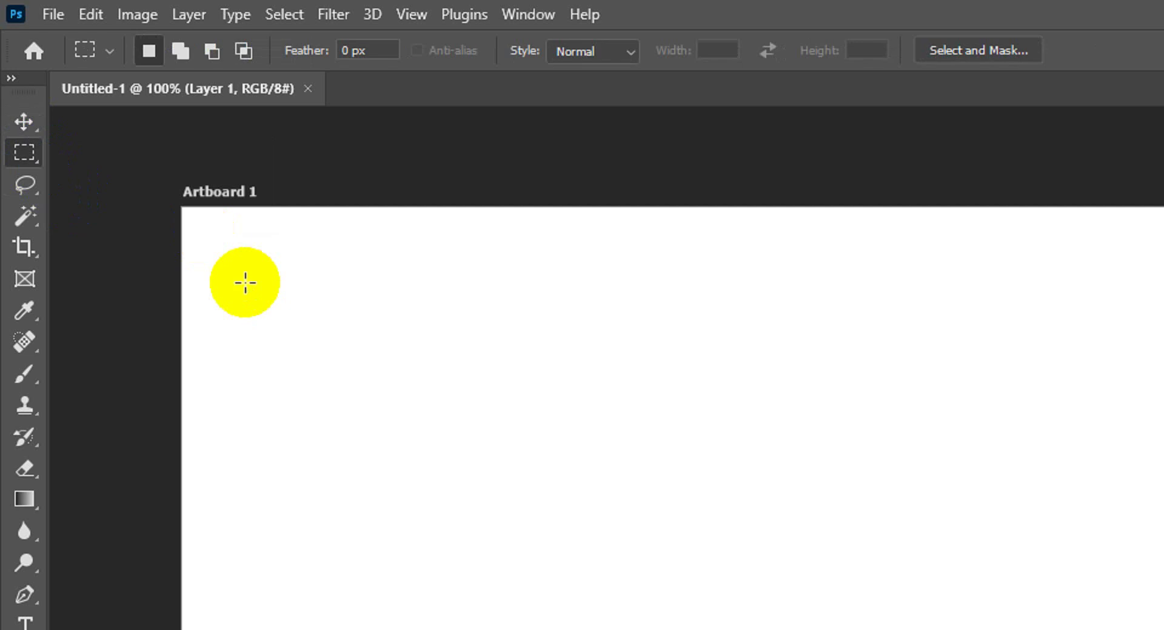
{"action": "key", "text": "shift+m"}
{"action": "key", "text": "shift+m"}
{"action": "key", "text": "shift+m"}
{"action": "key", "text": "shift+m"}
{"action": "right_click", "coordinate": [20, 157]}
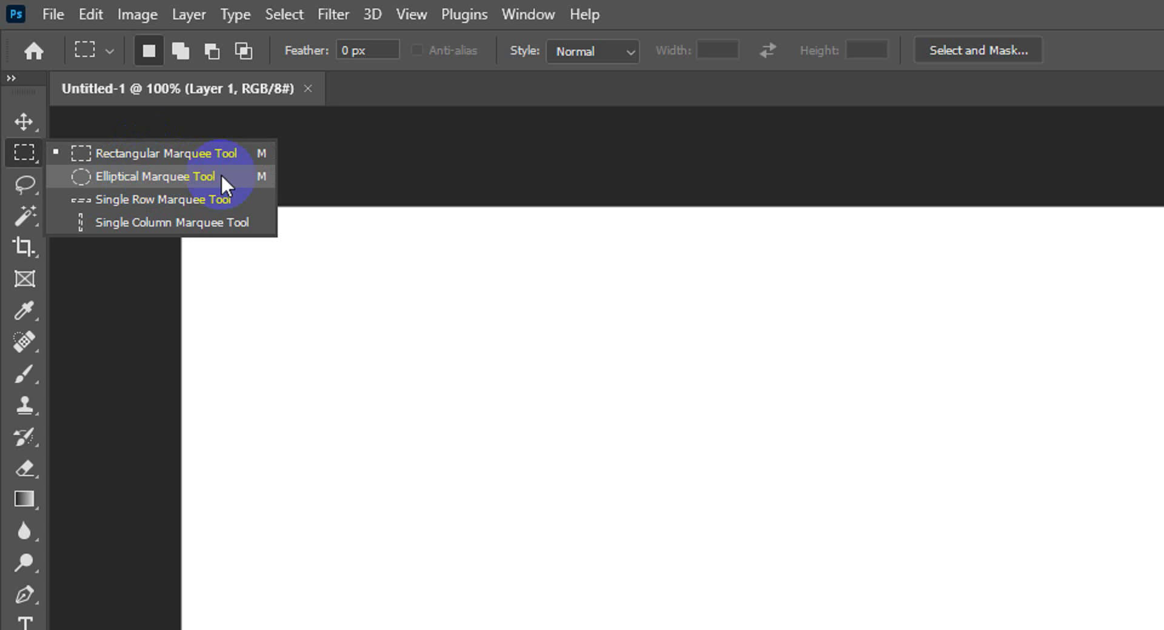
{"action": "left_click", "coordinate": [149, 155]}
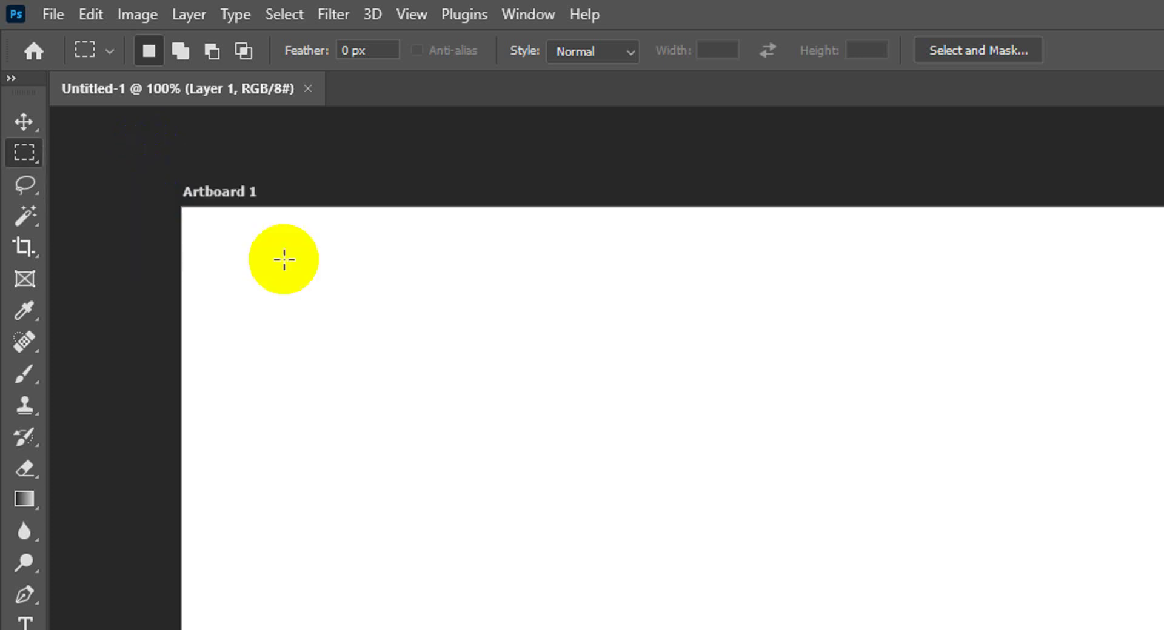
{"action": "key", "text": "shift+m"}
{"action": "key", "text": "shift+m"}
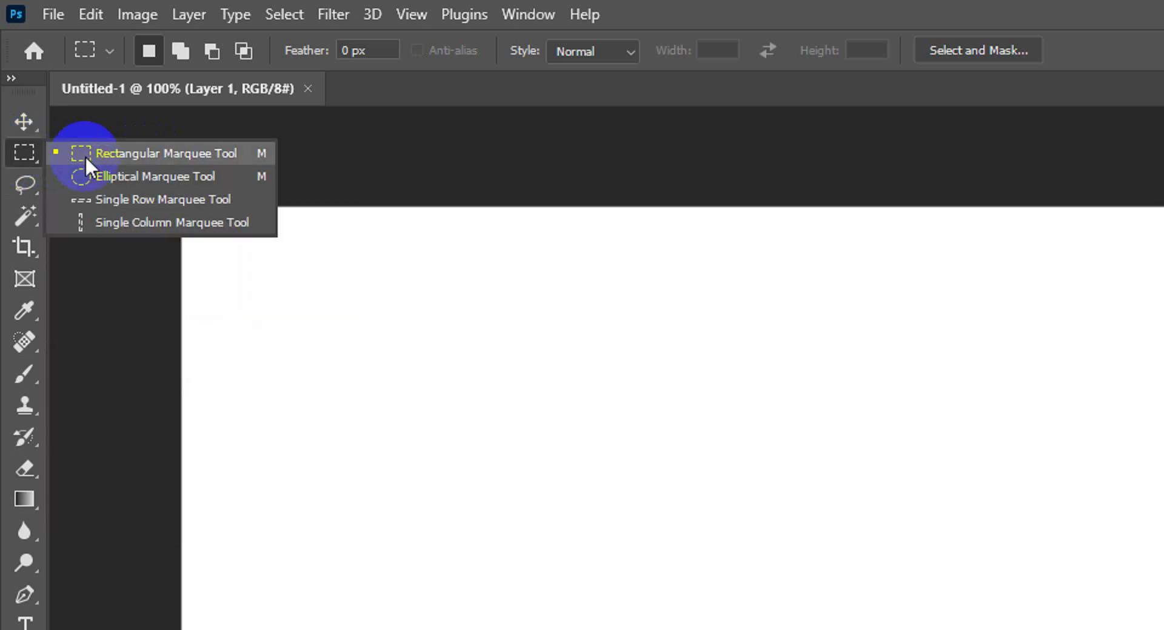
{"action": "left_click_drag", "start_coordinate": [24, 152], "coordinate": [85, 156]}
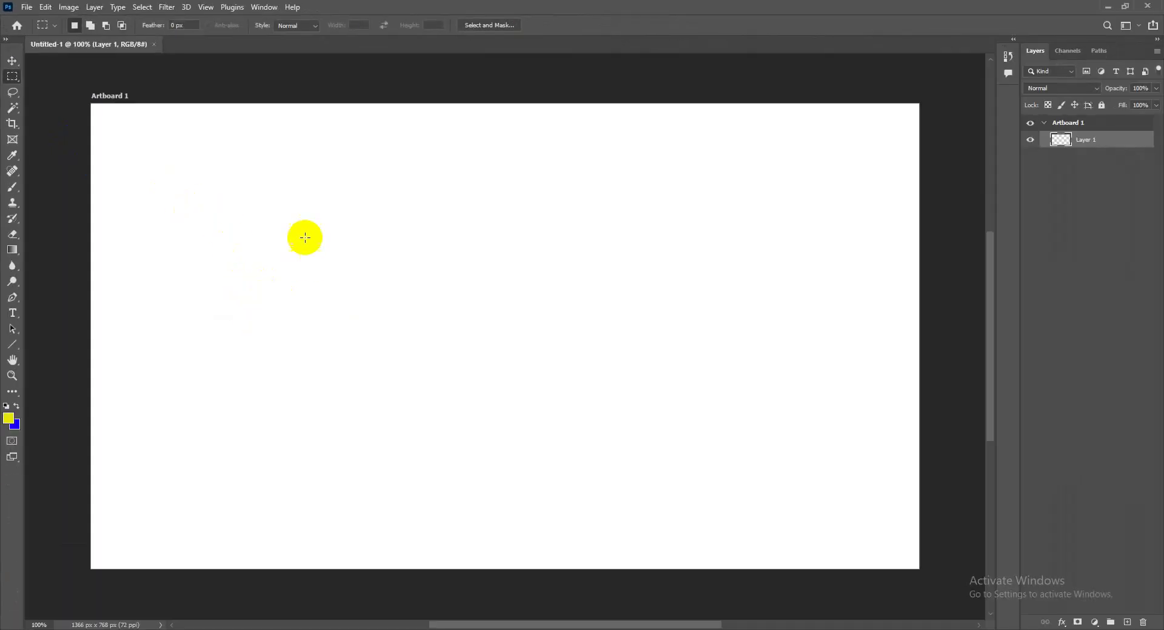
Draw a roughly 273 px square selection at the artboard's upper left, redrawing until placed.
{"action": "left_click", "coordinate": [80, 26]}
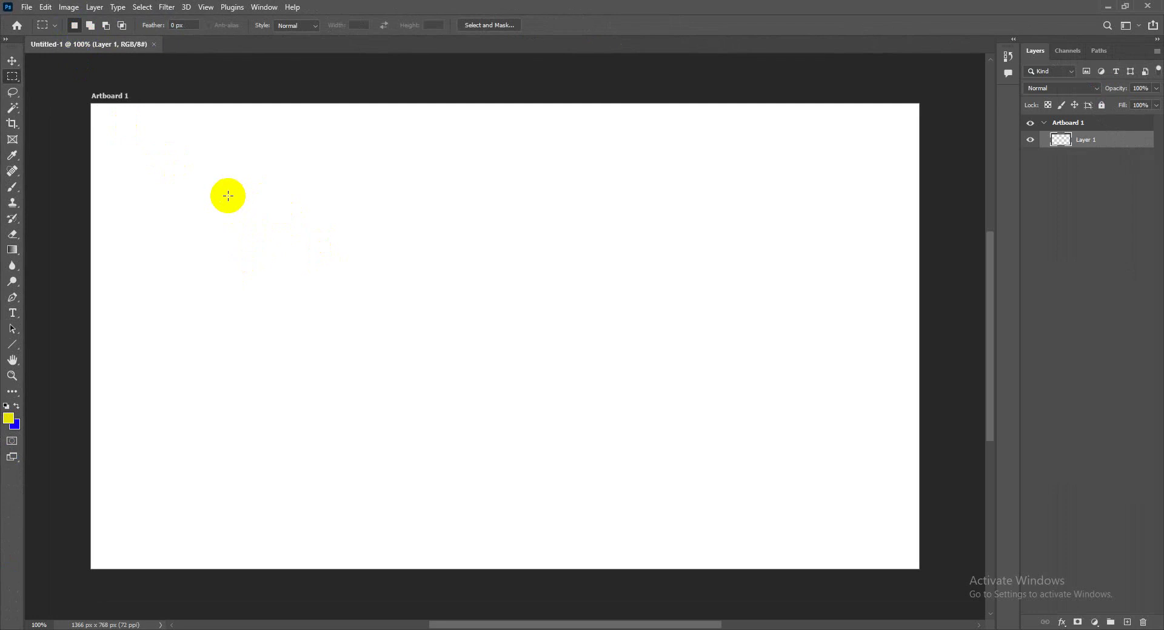
{"action": "left_click_drag", "start_coordinate": [219, 194], "coordinate": [383, 376]}
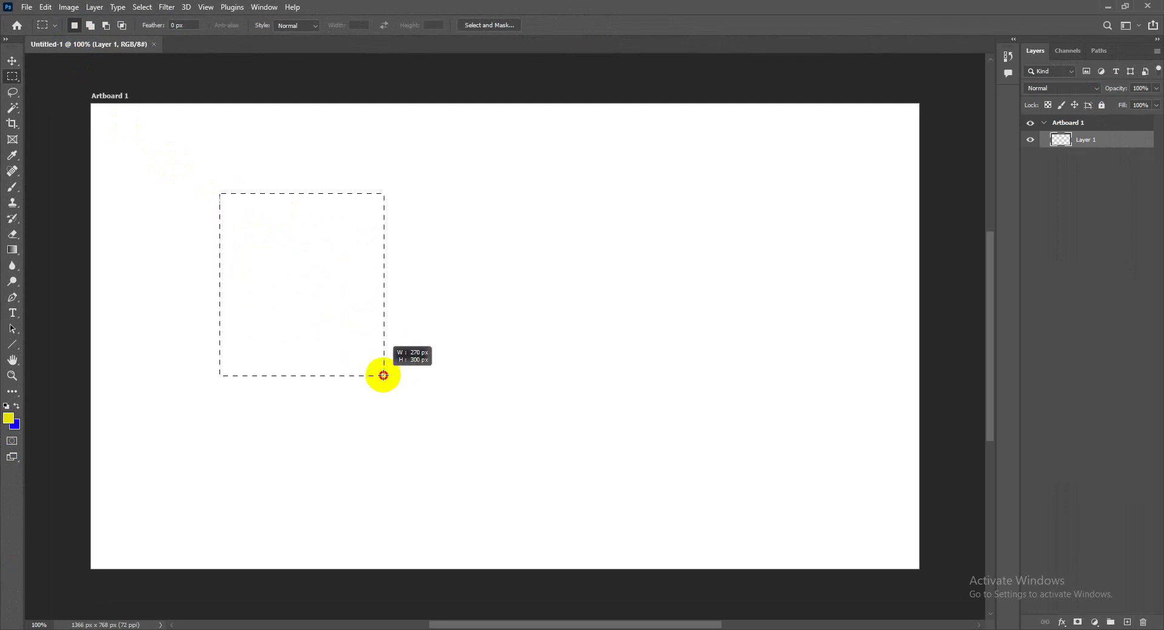
{"action": "mouse_move", "coordinate": [383, 376]}
{"action": "left_mouse_down"}
{"action": "mouse_move", "coordinate": [374, 362]}
{"action": "mouse_move", "coordinate": [417, 276]}
{"action": "mouse_move", "coordinate": [358, 384]}
{"action": "mouse_move", "coordinate": [317, 420]}
{"action": "mouse_move", "coordinate": [434, 424]}
{"action": "mouse_move", "coordinate": [406, 366]}
{"action": "mouse_move", "coordinate": [371, 385]}
{"action": "mouse_move", "coordinate": [320, 338]}
{"action": "mouse_move", "coordinate": [343, 413]}
{"action": "mouse_move", "coordinate": [332, 369]}
{"action": "mouse_move", "coordinate": [347, 387]}
{"action": "mouse_move", "coordinate": [330, 356]}
{"action": "left_mouse_up"}
{"action": "key", "text": "space"}
{"action": "left_click", "coordinate": [429, 341]}
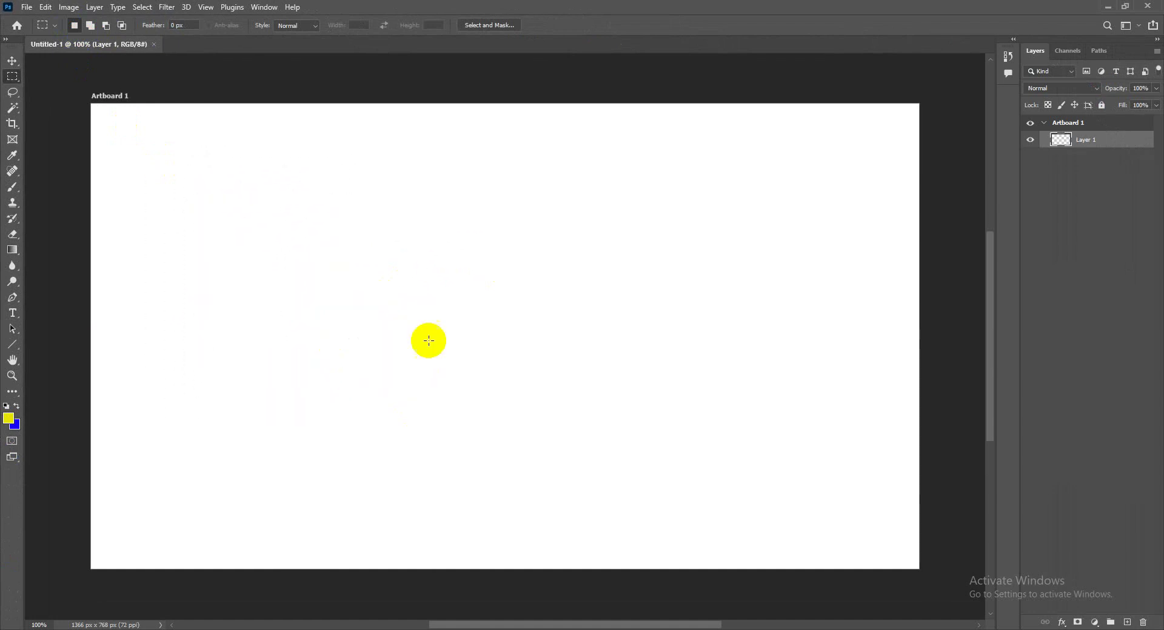
{"action": "key", "text": "ctrl+shift+d"}
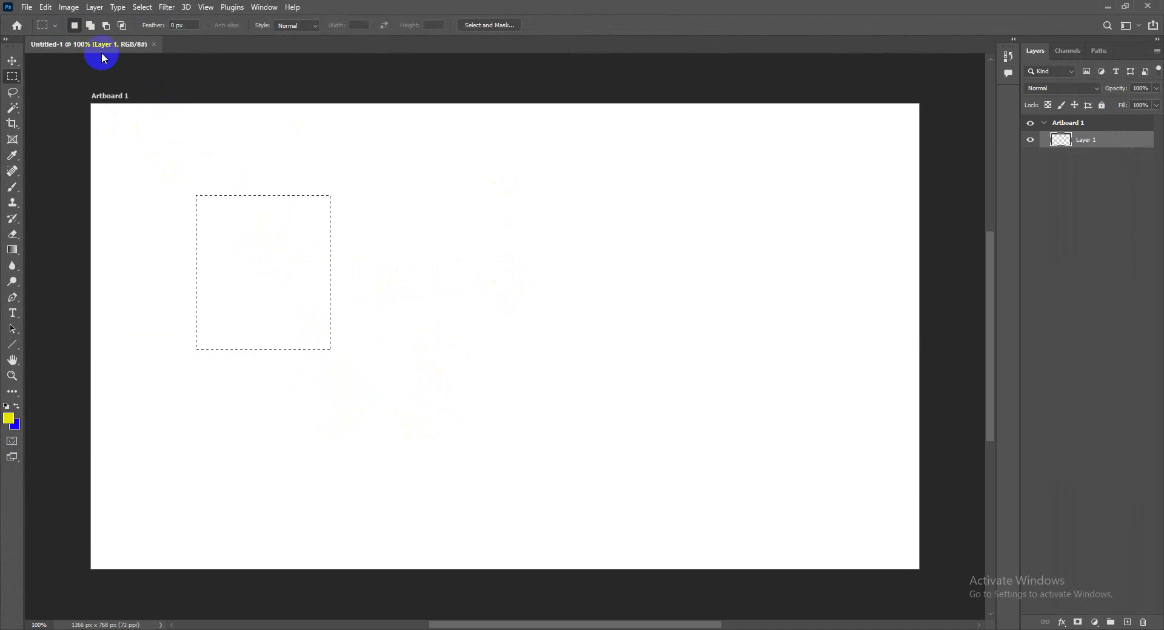
{"action": "left_click", "coordinate": [466, 195]}
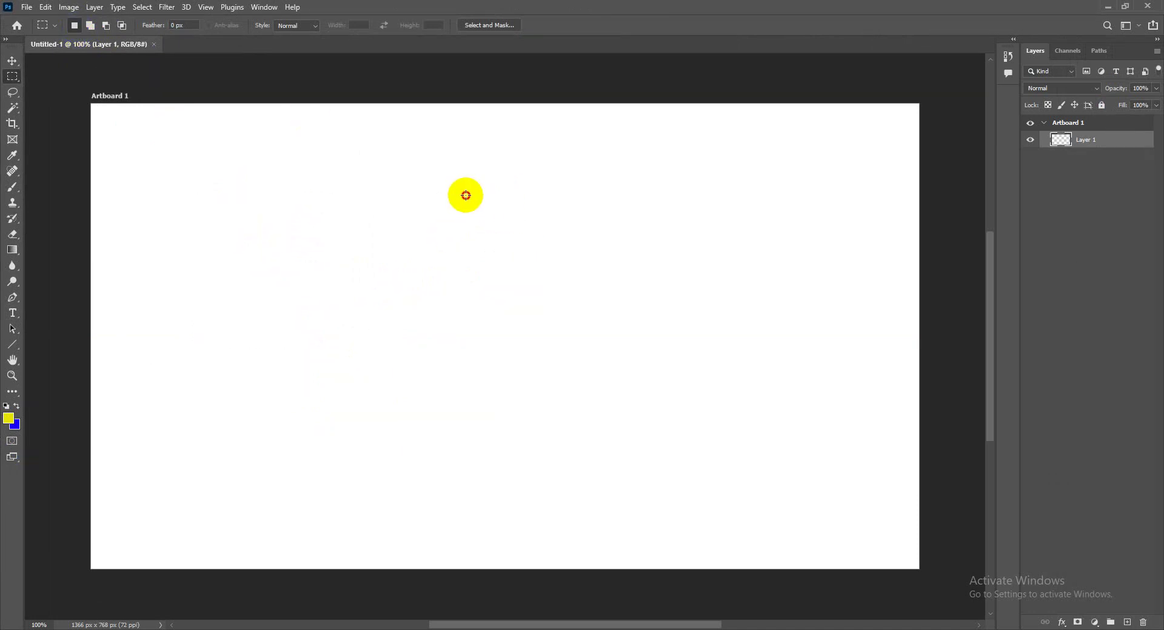
{"action": "left_click_drag", "start_coordinate": [466, 196], "coordinate": [627, 364]}
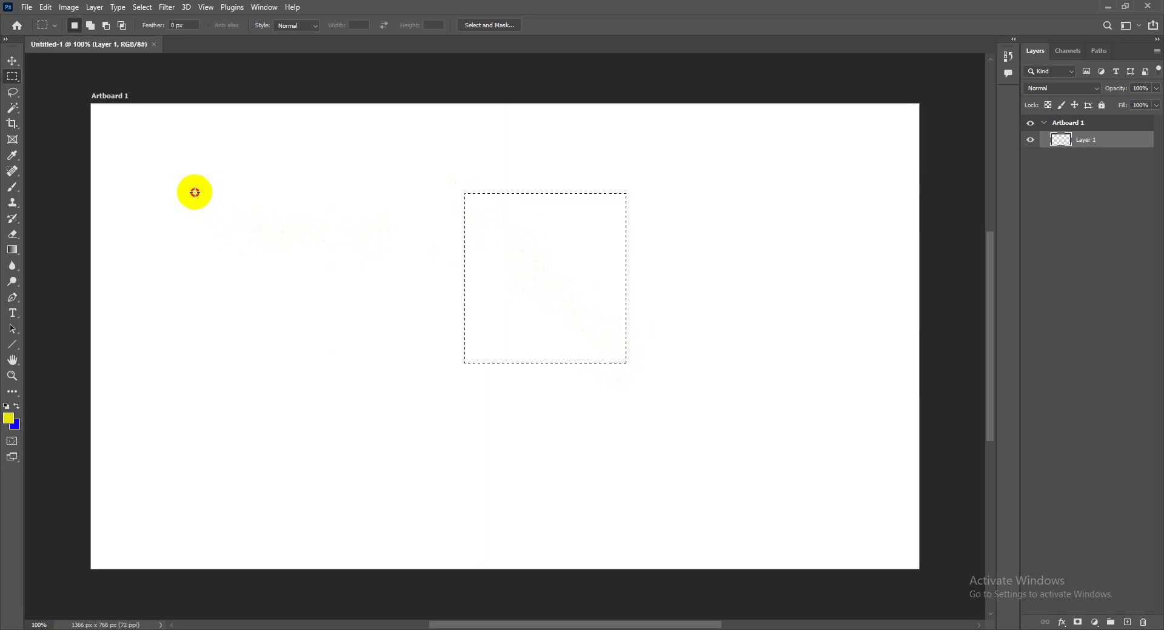
{"action": "left_click_drag", "start_coordinate": [195, 193], "coordinate": [361, 366]}
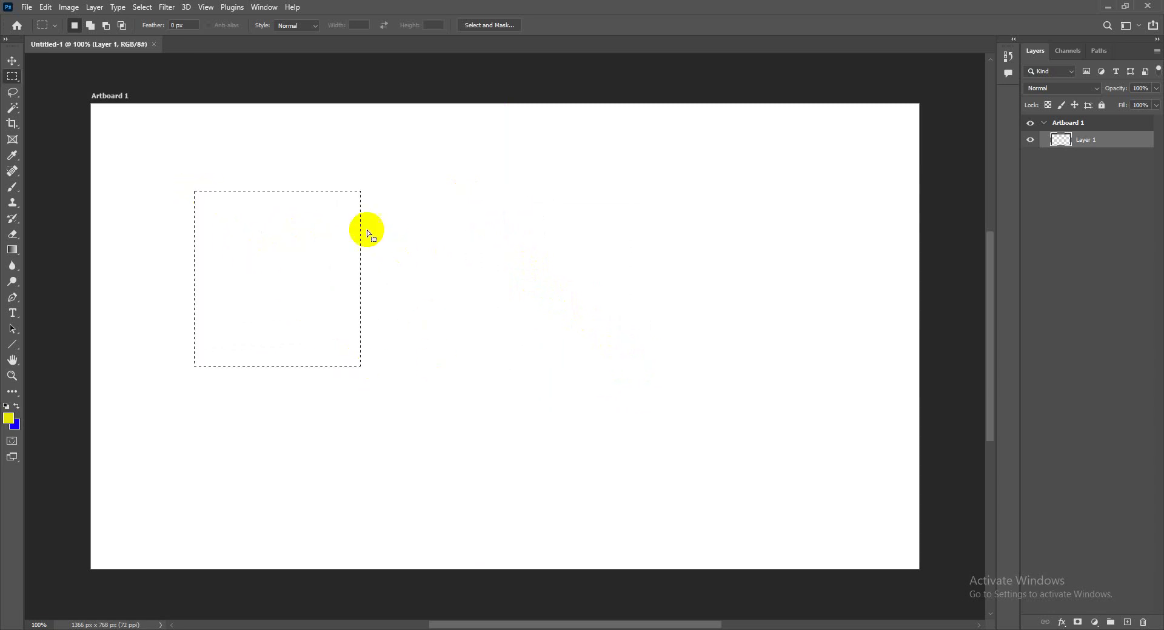
{"action": "mouse_move", "coordinate": [236, 277]}
{"action": "left_mouse_down"}
{"action": "mouse_move", "coordinate": [457, 251]}
{"action": "mouse_move", "coordinate": [263, 266]}
{"action": "left_mouse_up"}
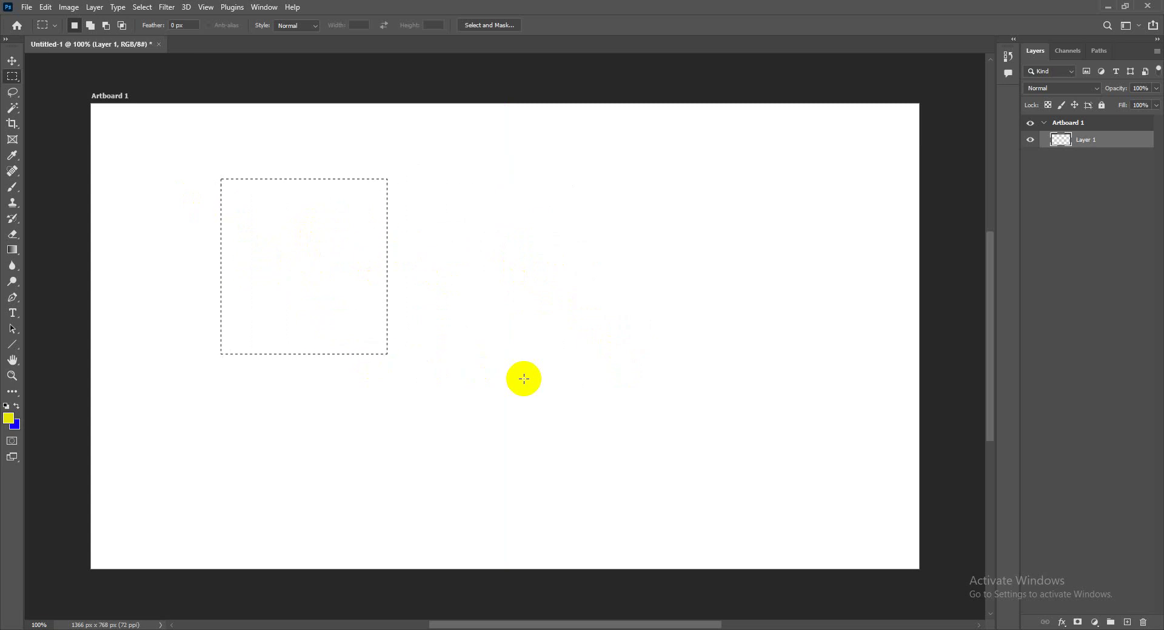
In Add mode, extend the square with an arm, stem, two right-side rectangles and a vertical bar.
{"action": "left_click", "coordinate": [91, 26]}
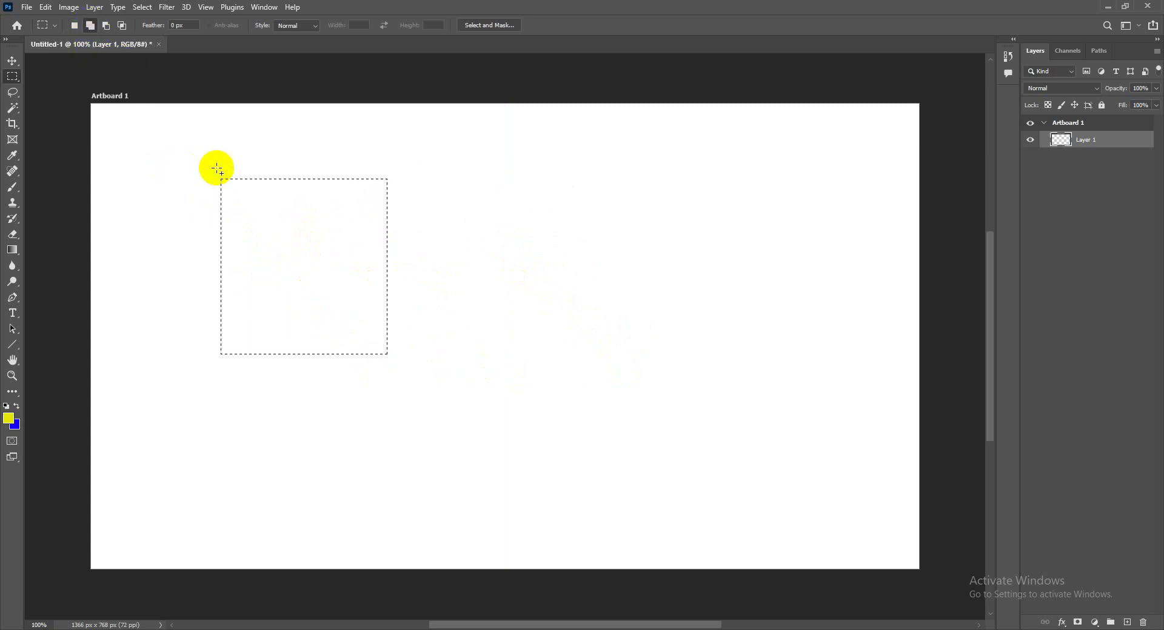
{"action": "left_click_drag", "start_coordinate": [362, 249], "coordinate": [552, 306]}
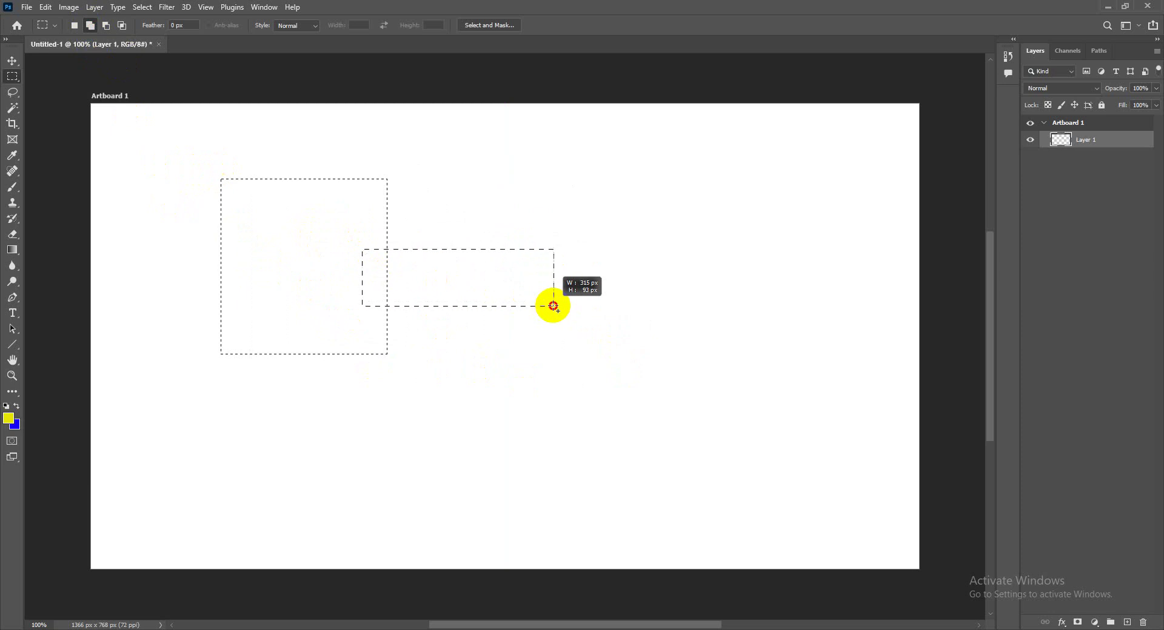
{"action": "left_click_drag", "start_coordinate": [316, 322], "coordinate": [346, 458]}
{"action": "left_click_drag", "start_coordinate": [586, 393], "coordinate": [689, 497]}
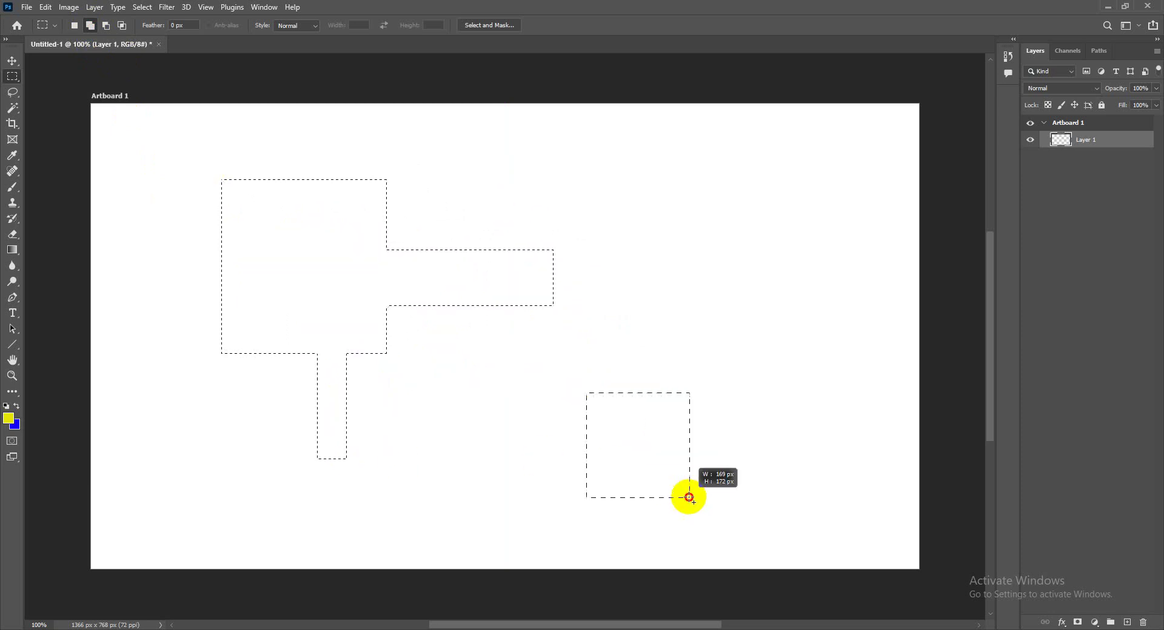
{"action": "left_click_drag", "start_coordinate": [635, 235], "coordinate": [738, 321]}
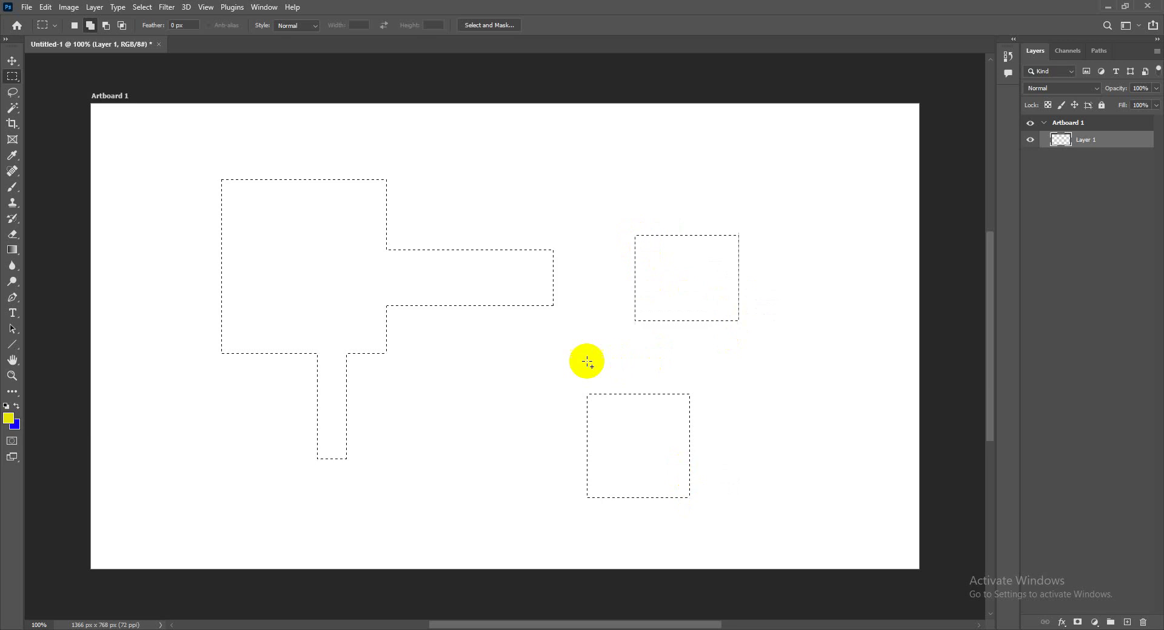
{"action": "left_click_drag", "start_coordinate": [450, 291], "coordinate": [477, 342]}
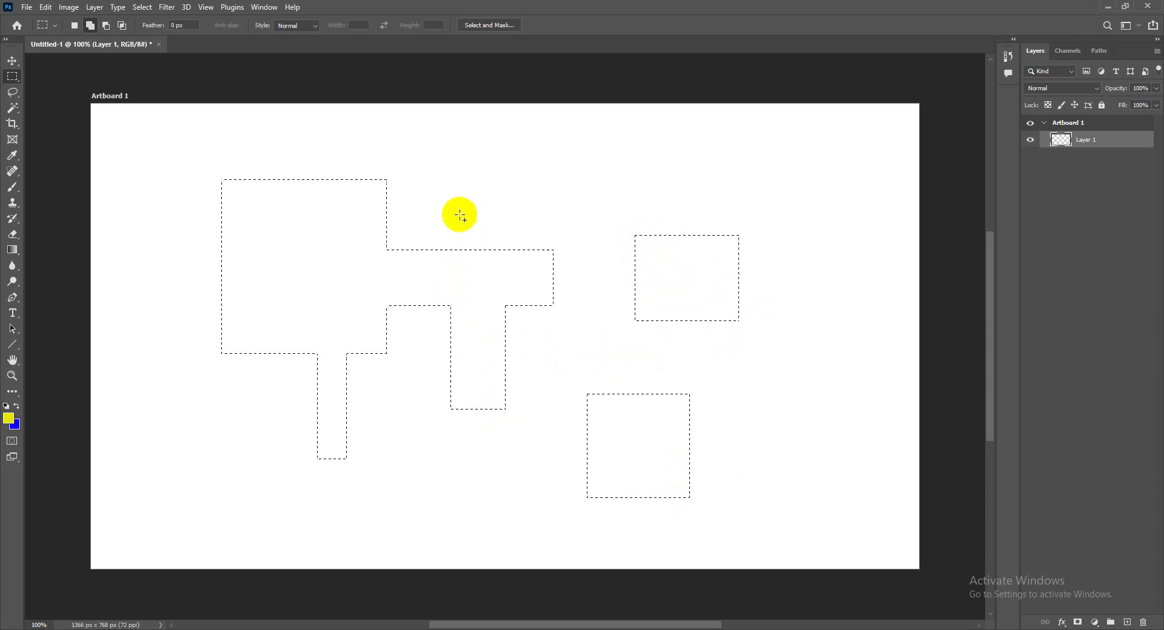
{"action": "left_click_drag", "start_coordinate": [459, 210], "coordinate": [494, 269]}
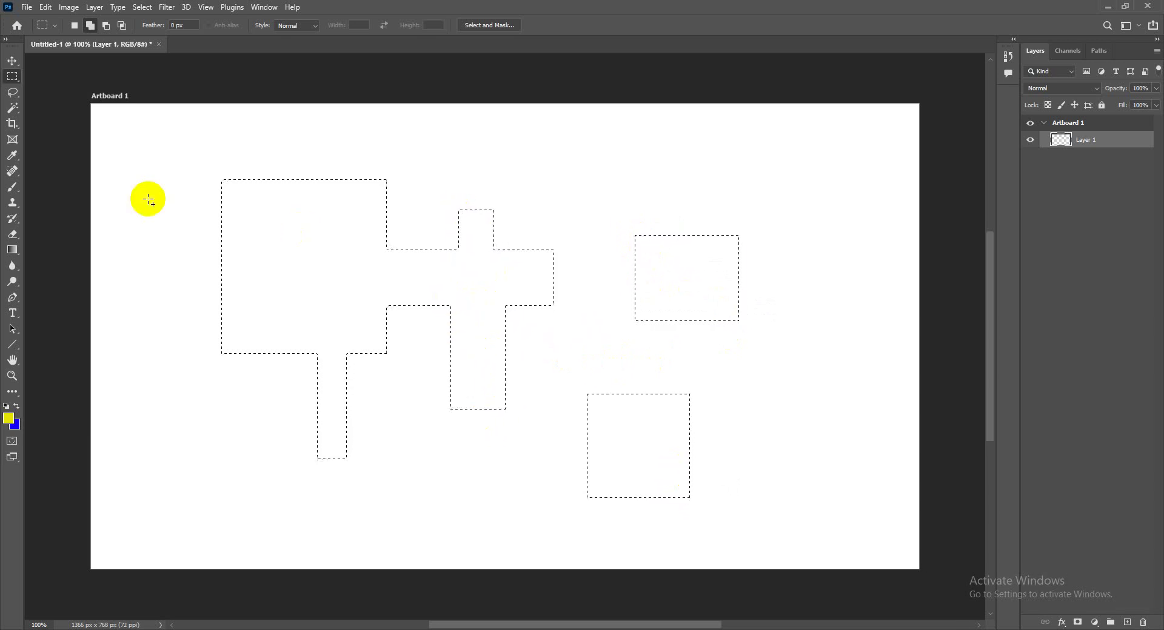
Subtract notches to carve the left shape and form L and U shapes, previewing with a blue fill.
{"action": "left_click", "coordinate": [106, 26]}
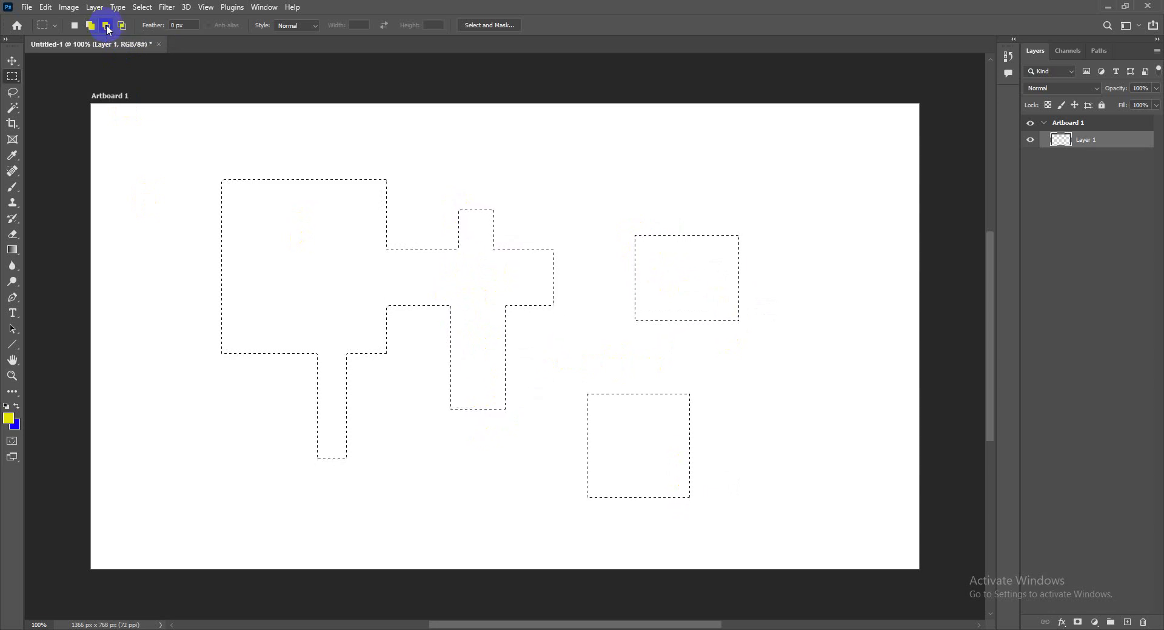
{"action": "left_click_drag", "start_coordinate": [182, 265], "coordinate": [339, 317]}
{"action": "left_click_drag", "start_coordinate": [251, 415], "coordinate": [289, 338]}
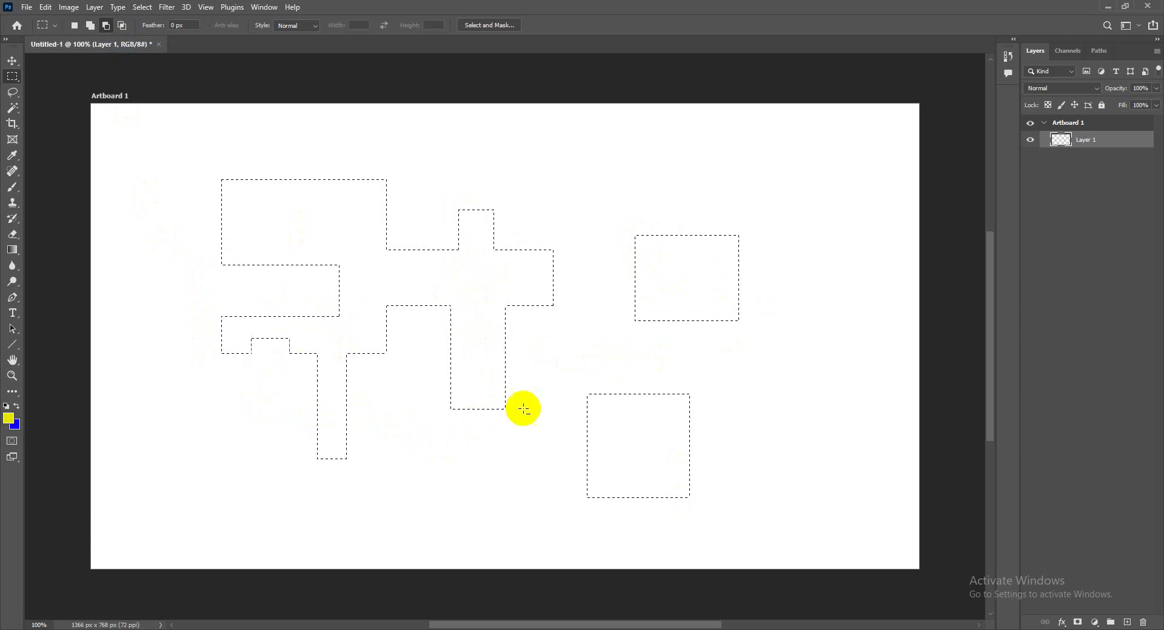
{"action": "left_click_drag", "start_coordinate": [271, 200], "coordinate": [339, 227]}
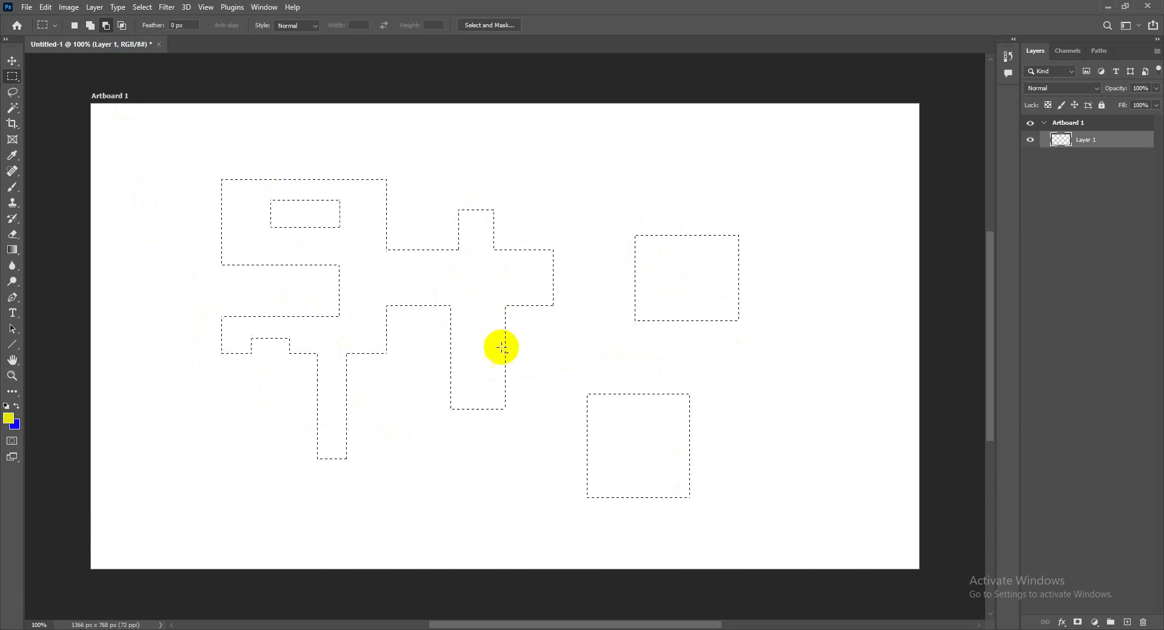
{"action": "left_click_drag", "start_coordinate": [654, 148], "coordinate": [760, 215]}
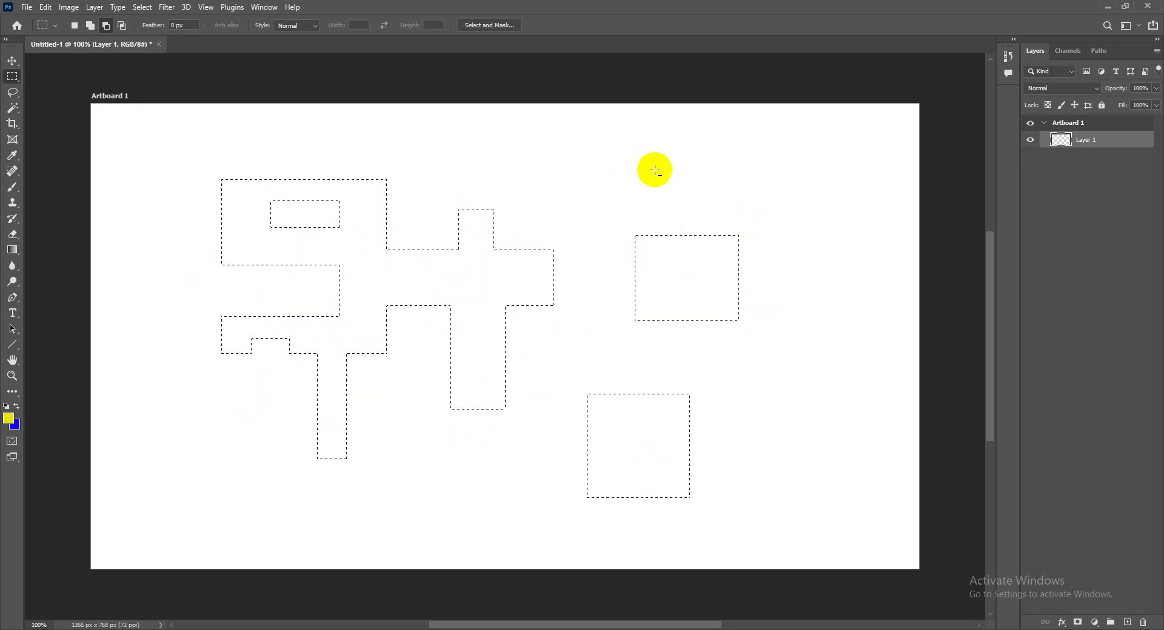
{"action": "left_click_drag", "start_coordinate": [598, 138], "coordinate": [673, 185]}
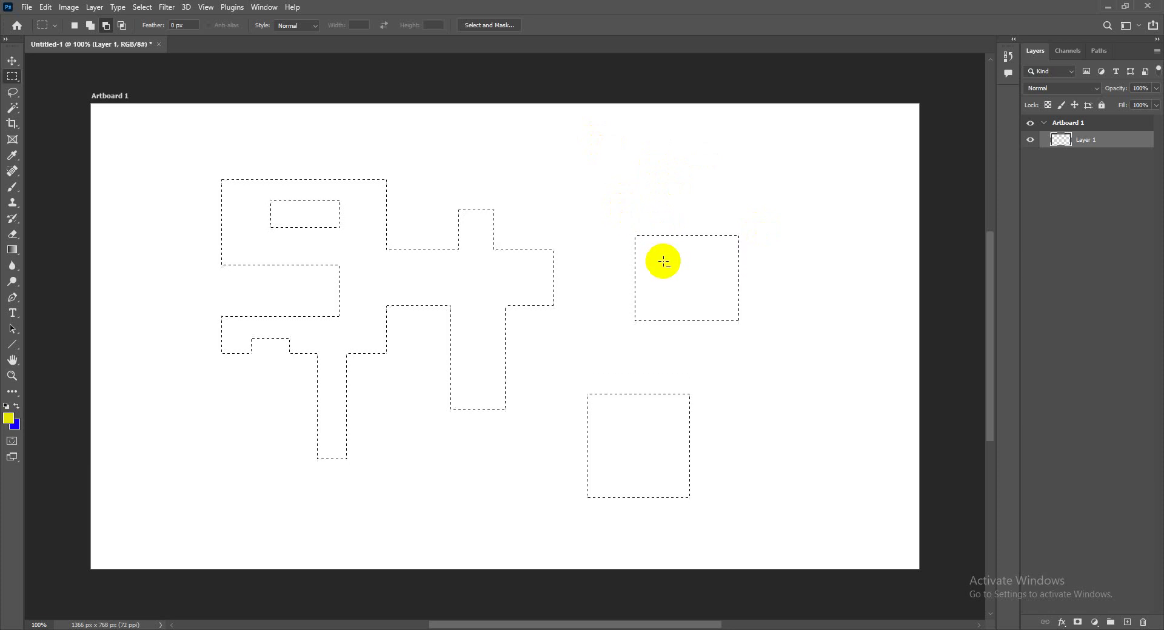
{"action": "left_click_drag", "start_coordinate": [616, 216], "coordinate": [693, 272]}
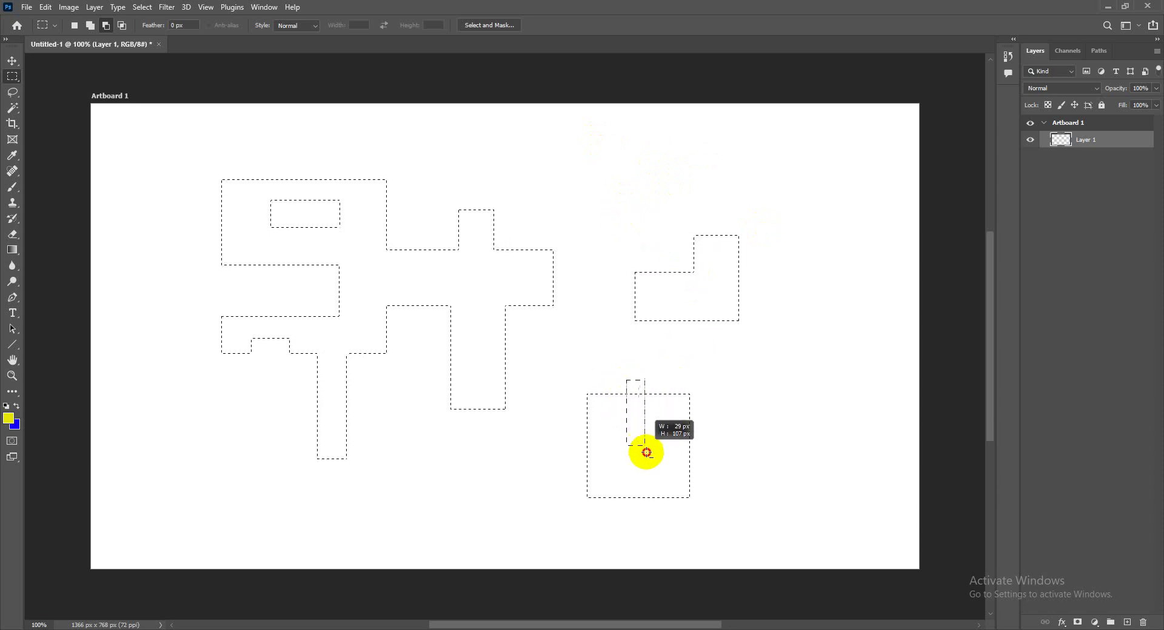
{"action": "left_click_drag", "start_coordinate": [626, 381], "coordinate": [651, 472]}
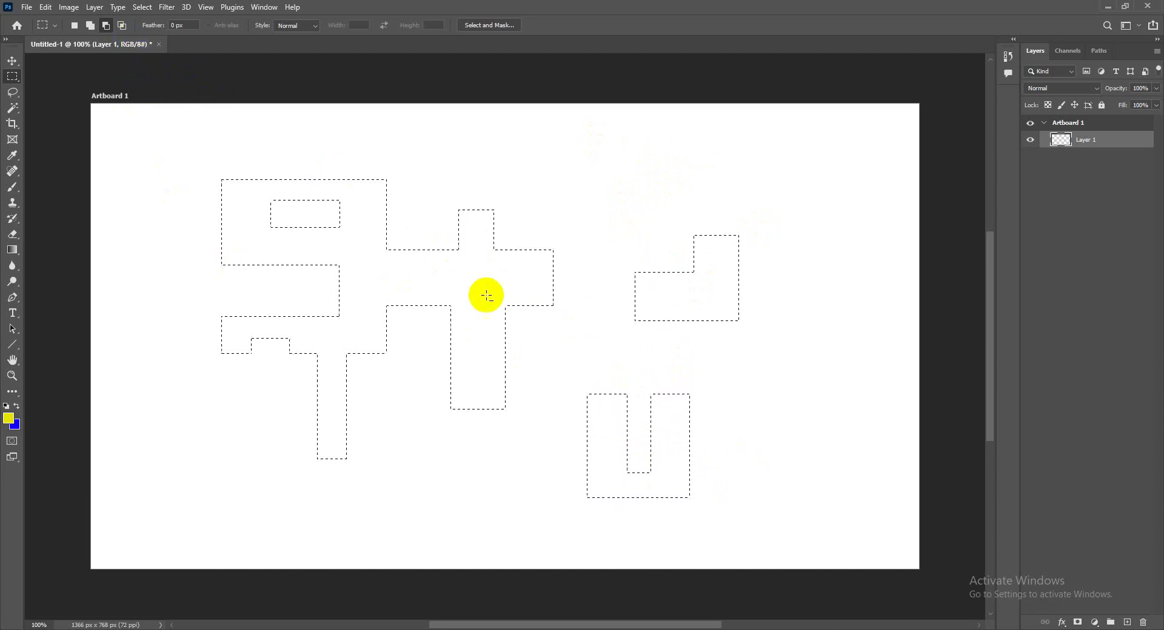
{"action": "key", "text": "ctrl+BackSpace"}
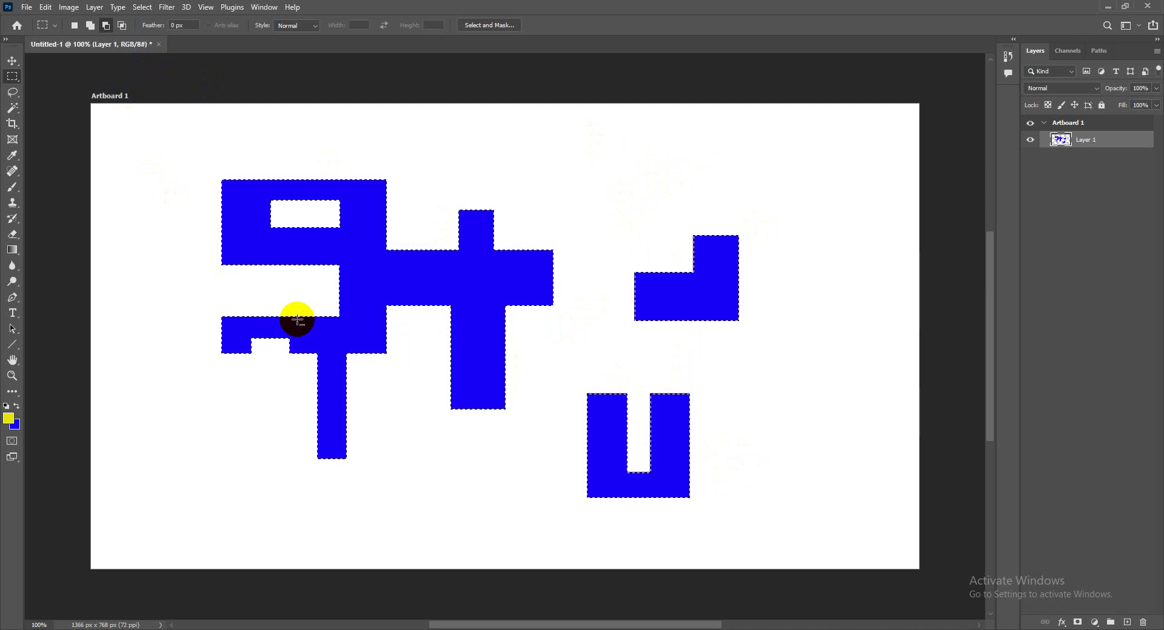
{"action": "key", "text": "Delete"}
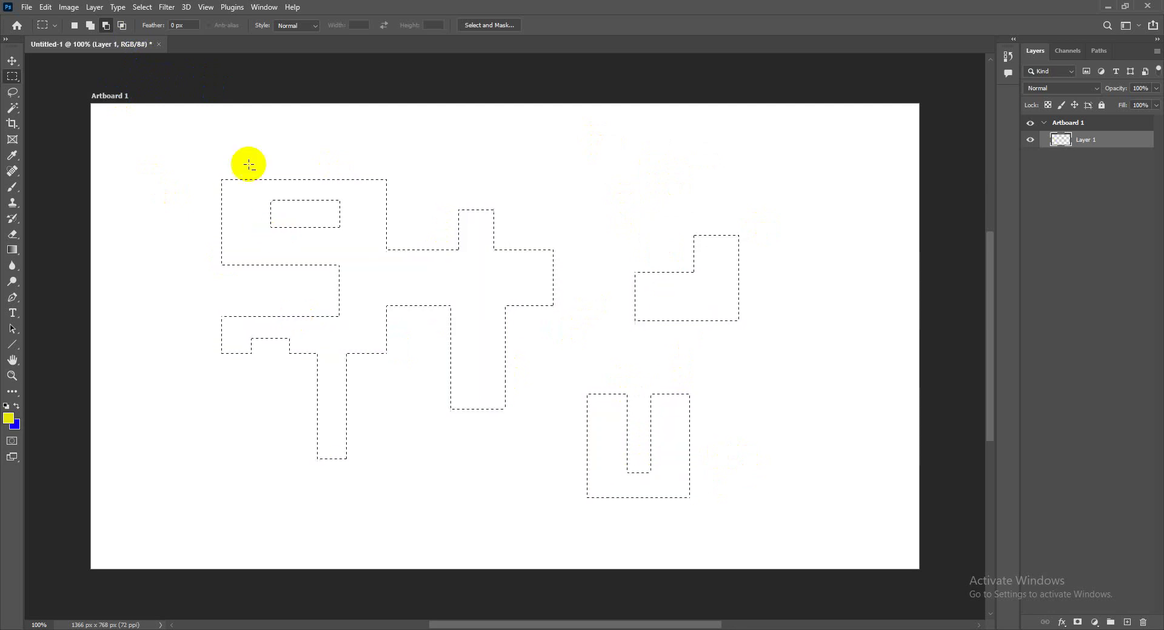
Test Intersect with Selection using rectangles over the cross and left shape, undoing each.
{"action": "left_click", "coordinate": [121, 26]}
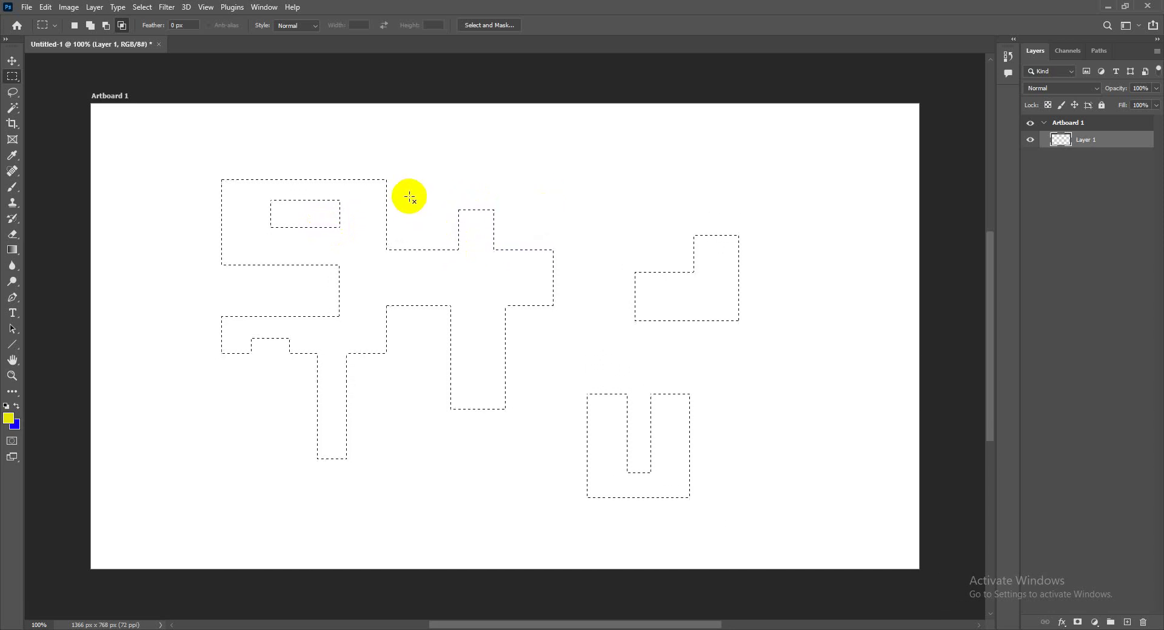
{"action": "left_click_drag", "start_coordinate": [407, 195], "coordinate": [474, 283]}
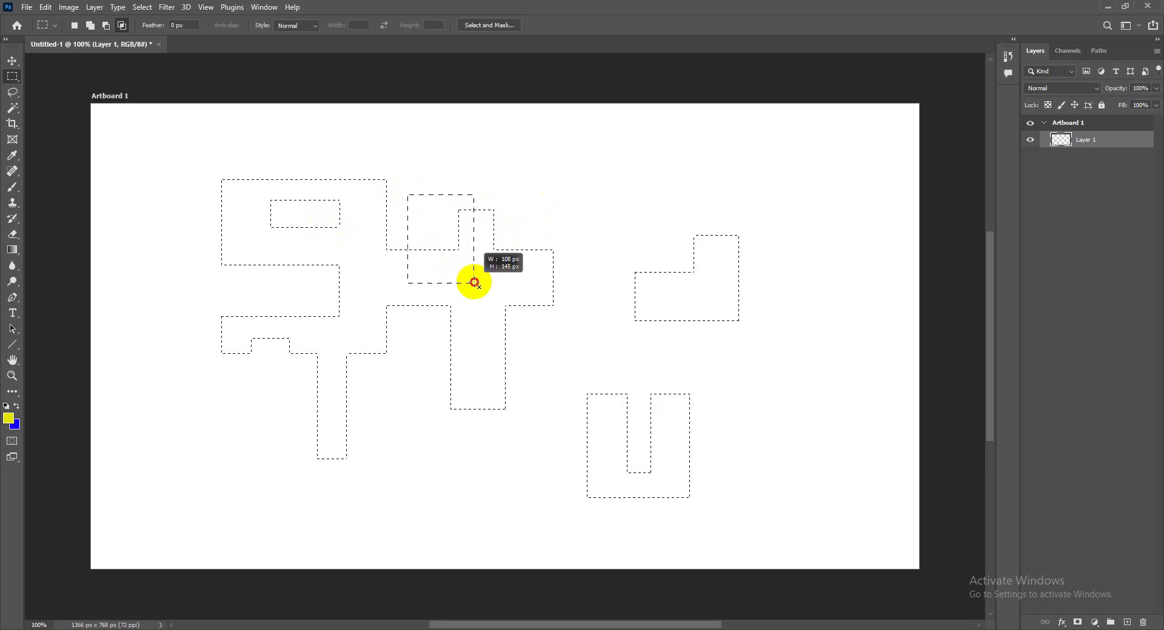
{"action": "left_click_drag", "start_coordinate": [475, 282], "coordinate": [475, 282]}
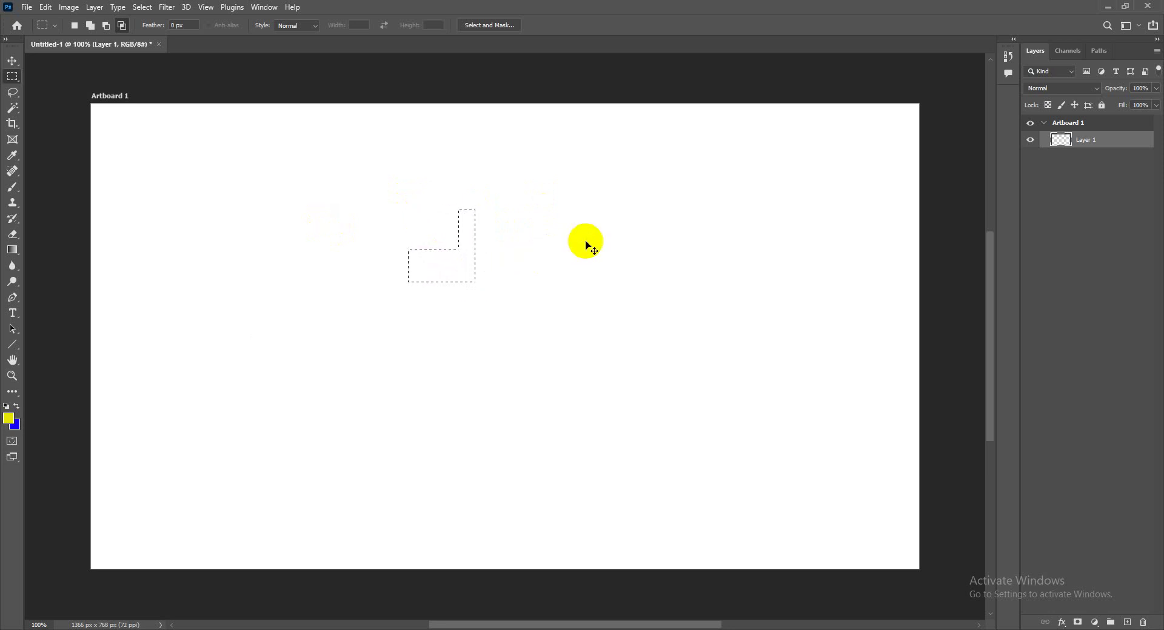
{"action": "key", "text": "ctrl+z"}
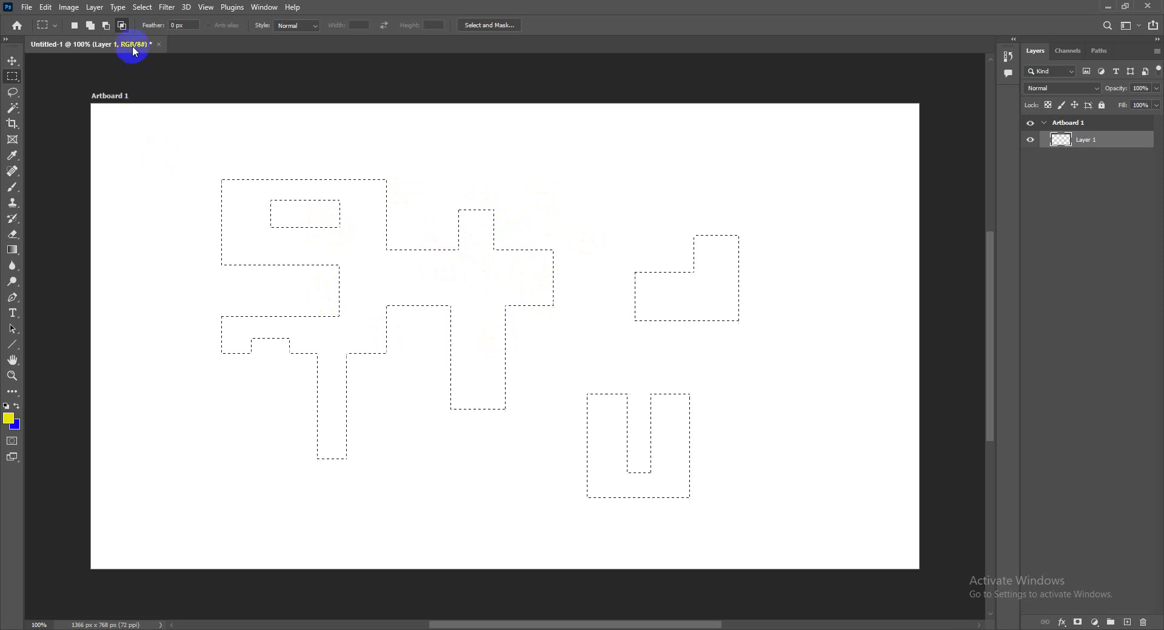
{"action": "left_click_drag", "start_coordinate": [235, 401], "coordinate": [308, 325]}
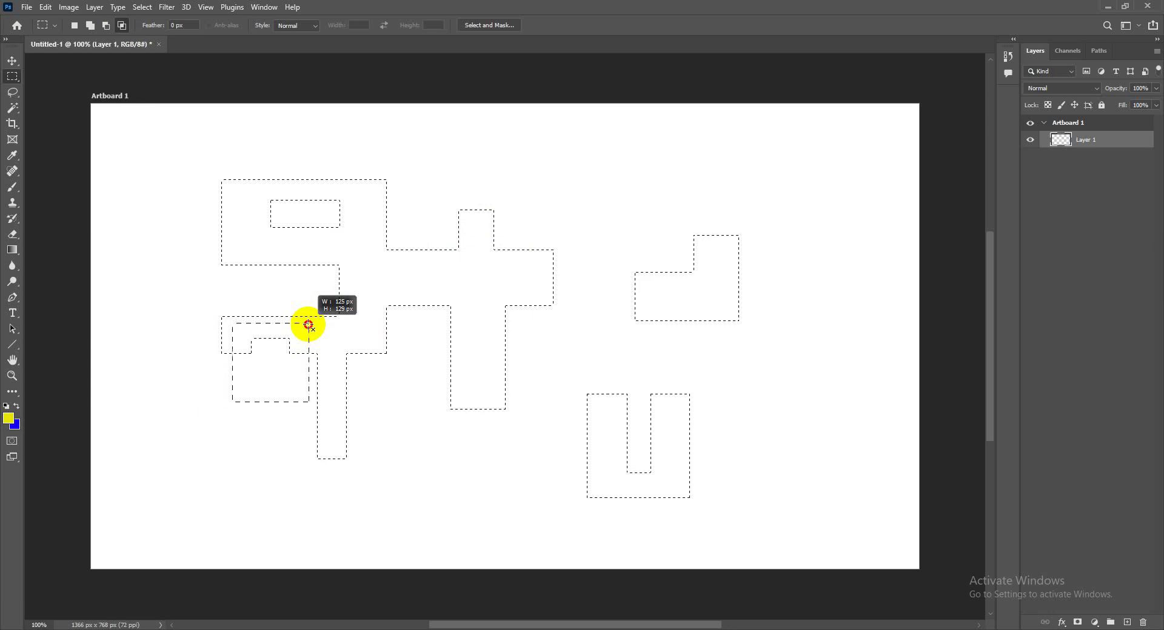
{"action": "left_click_drag", "start_coordinate": [309, 324], "coordinate": [309, 325]}
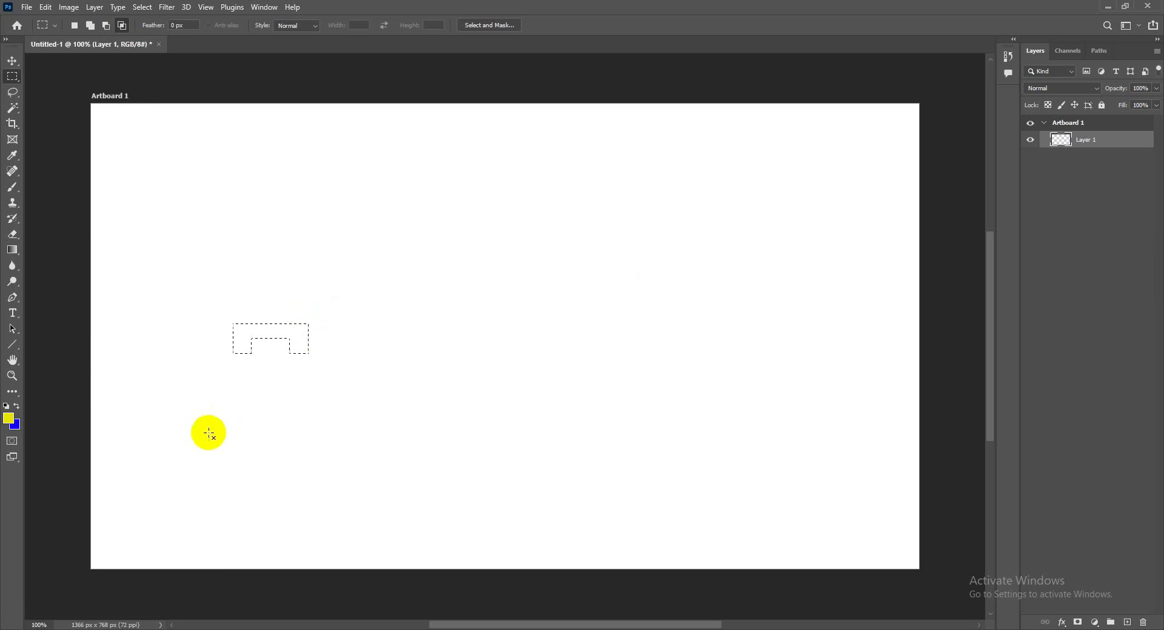
{"action": "key", "text": "ctrl+z"}
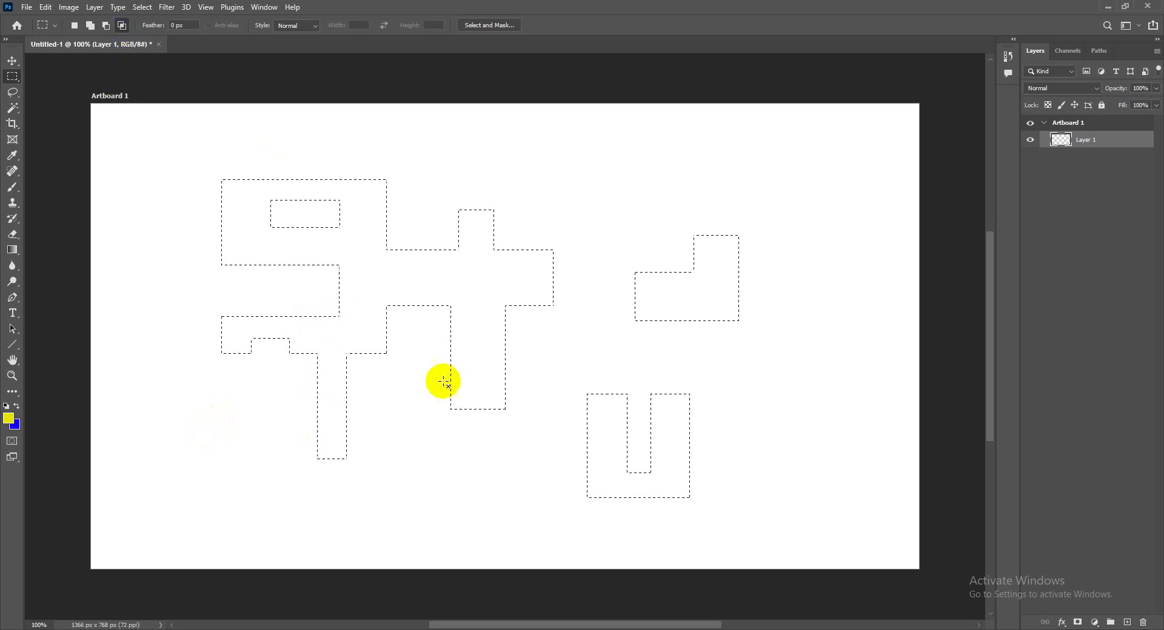
Intersect with a small piece of the U, then deselect everything.
{"action": "left_click_drag", "start_coordinate": [570, 374], "coordinate": [610, 429]}
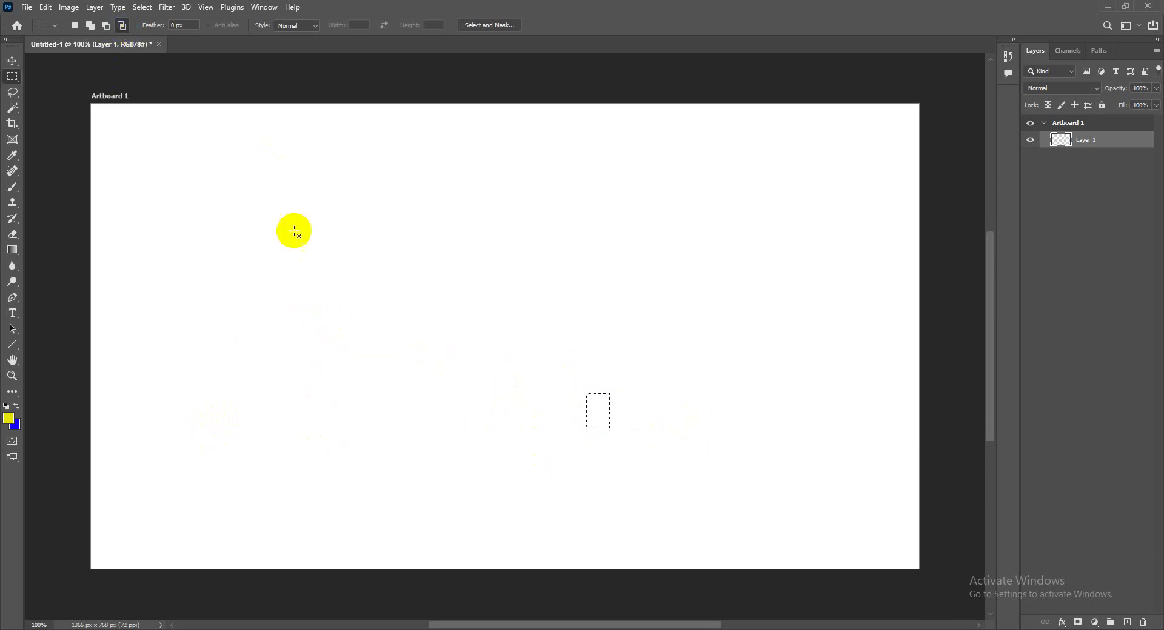
{"action": "left_click", "coordinate": [141, 16]}
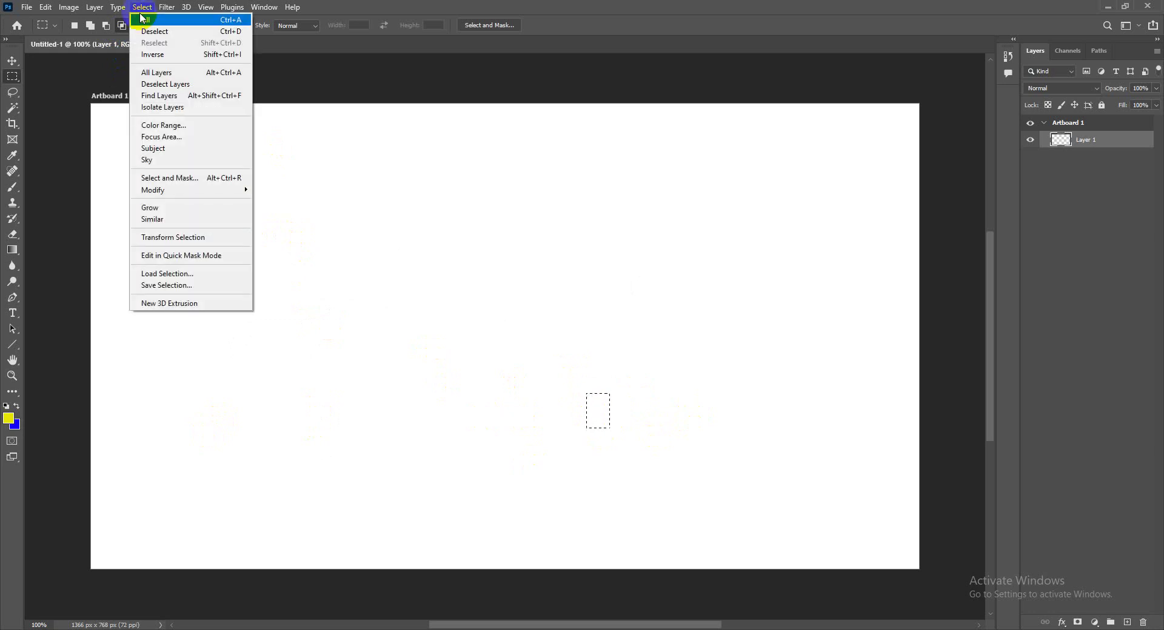
{"action": "left_click", "coordinate": [151, 33]}
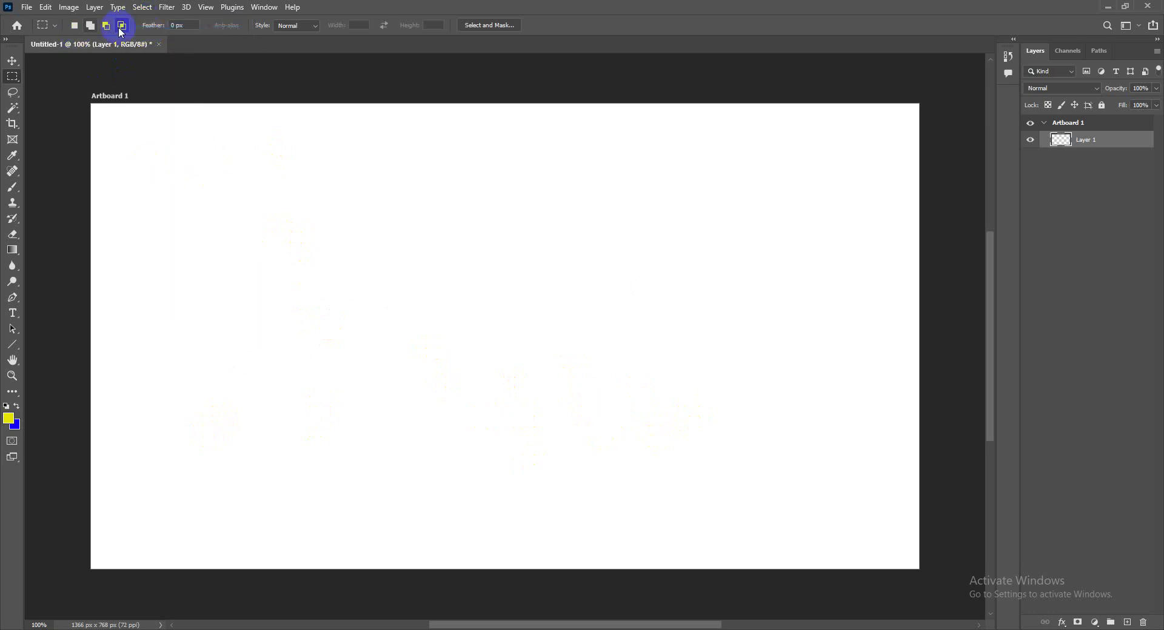
Select a tall body rectangle and add a narrow neck above it, forming a bottle.
{"action": "left_click", "coordinate": [75, 27]}
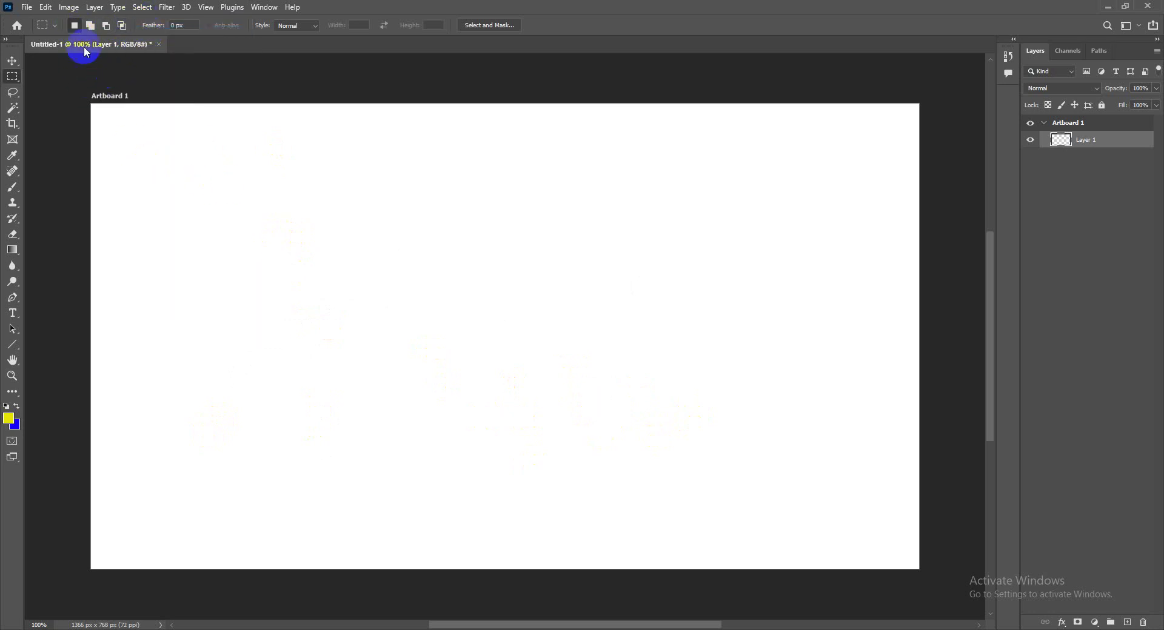
{"action": "left_click", "coordinate": [91, 28]}
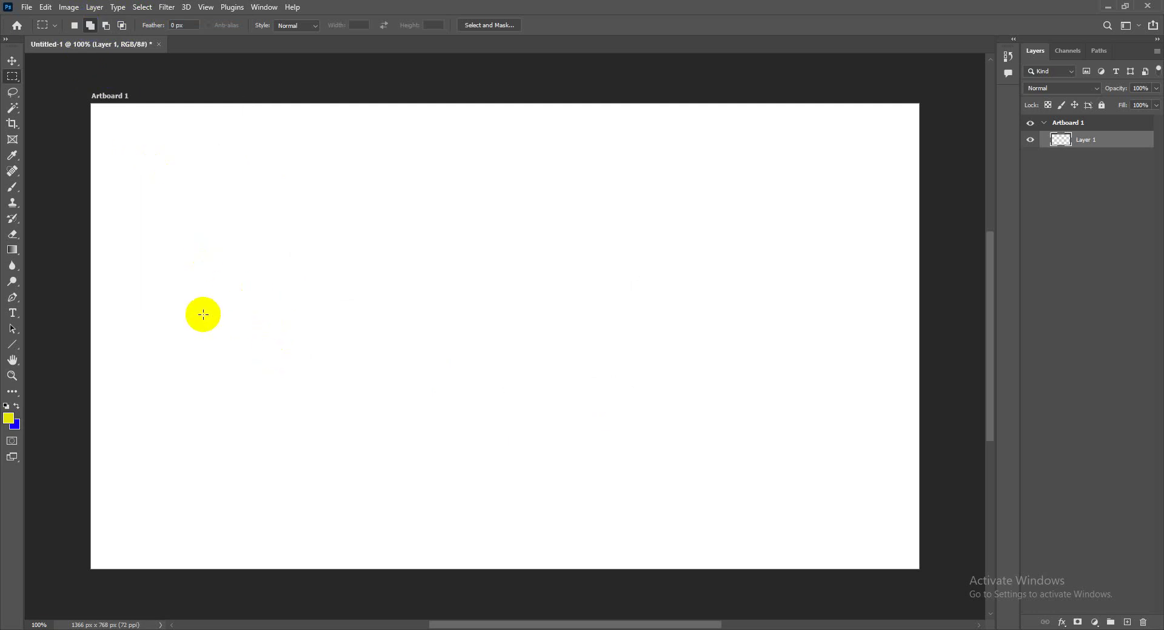
{"action": "mouse_move", "coordinate": [195, 290]}
{"action": "left_mouse_down"}
{"action": "mouse_move", "coordinate": [262, 466]}
{"action": "mouse_move", "coordinate": [275, 538]}
{"action": "left_mouse_up"}
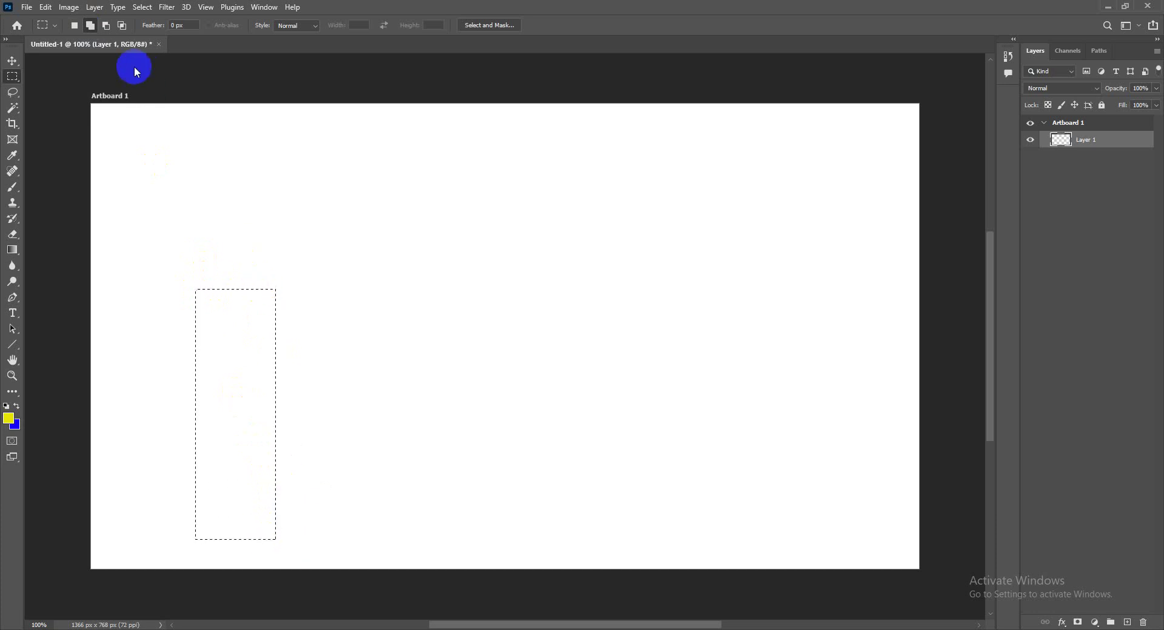
{"action": "left_click_drag", "start_coordinate": [224, 205], "coordinate": [249, 303]}
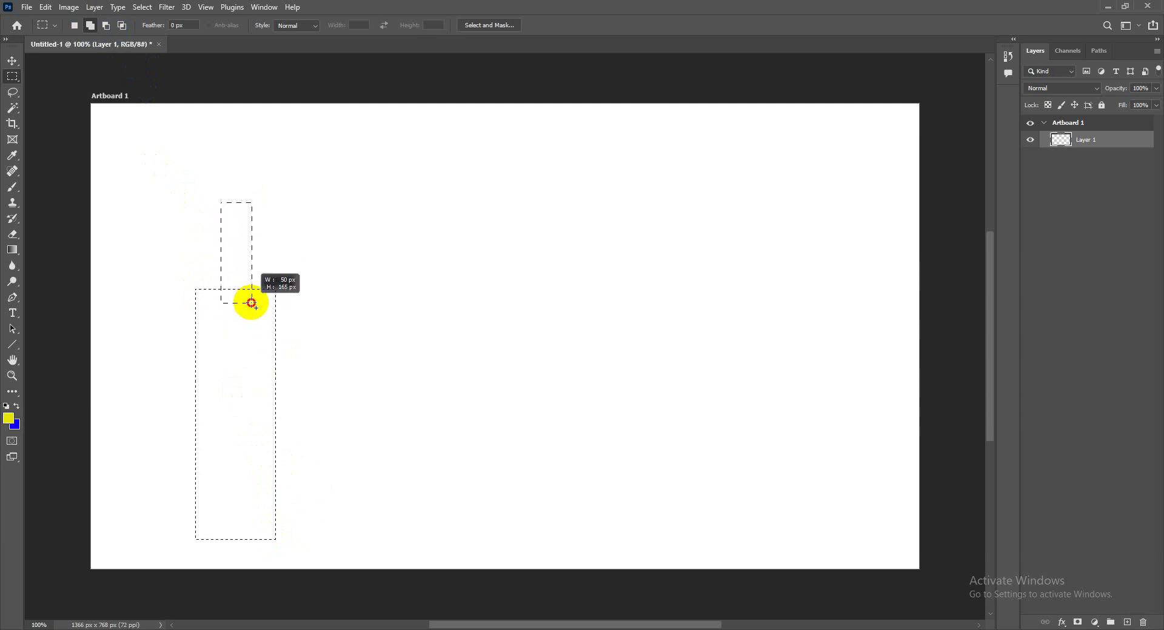
{"action": "left_click_drag", "start_coordinate": [253, 303], "coordinate": [252, 303]}
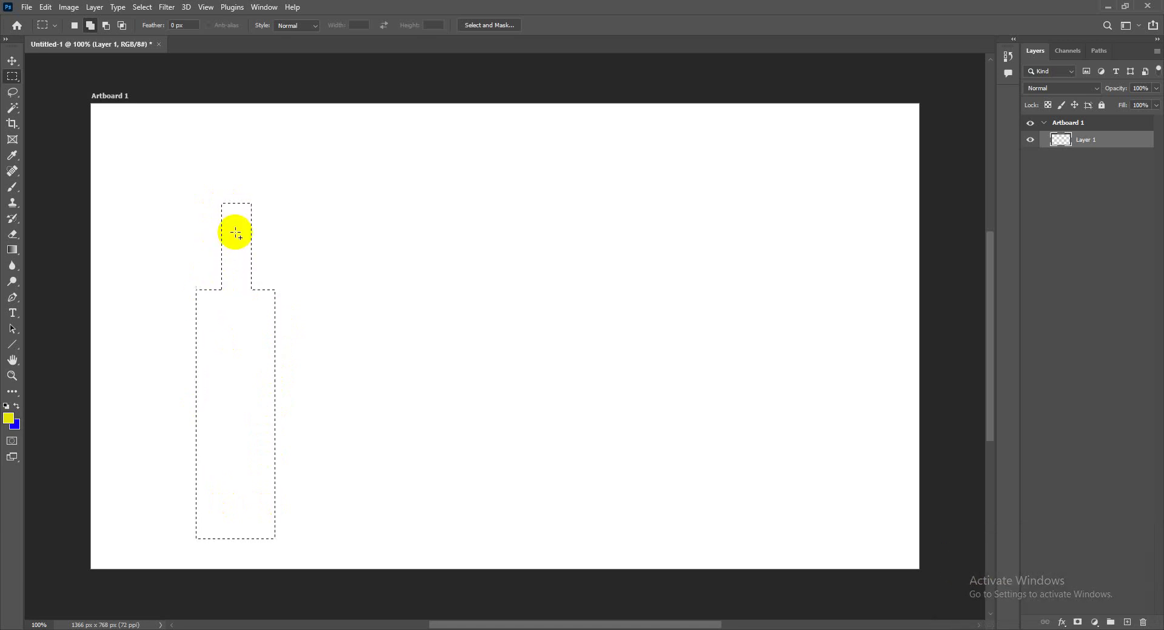
Smooth the bottle selection twice via Select > Modify > Smooth at a 3-pixel radius.
{"action": "left_click", "coordinate": [142, 9]}
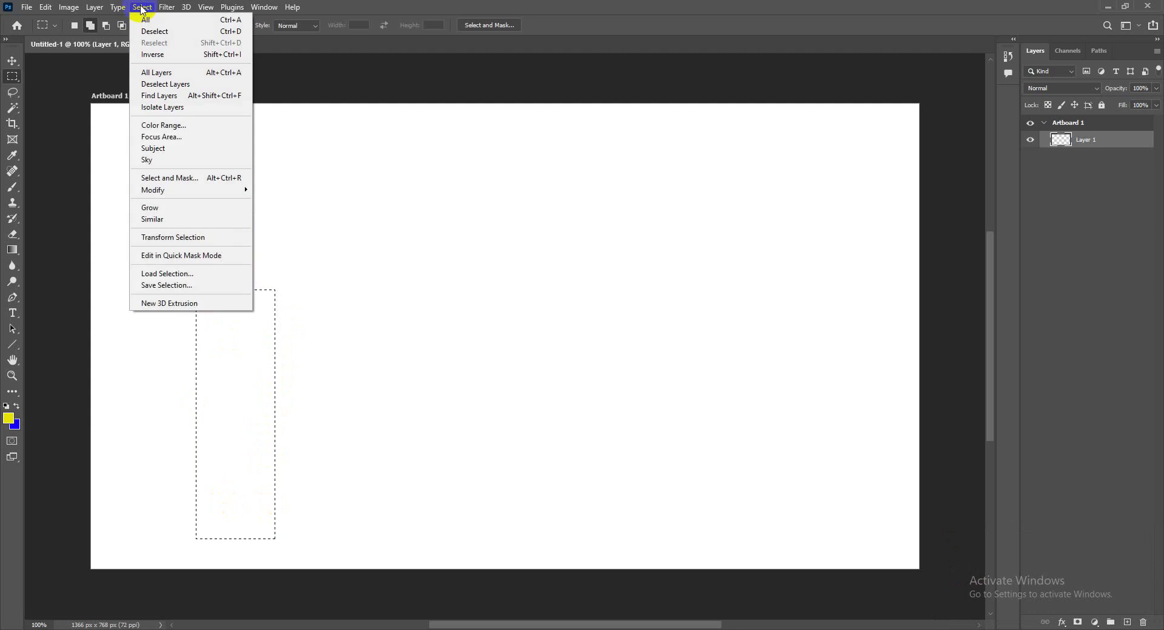
{"action": "mouse_move", "coordinate": [153, 190]}
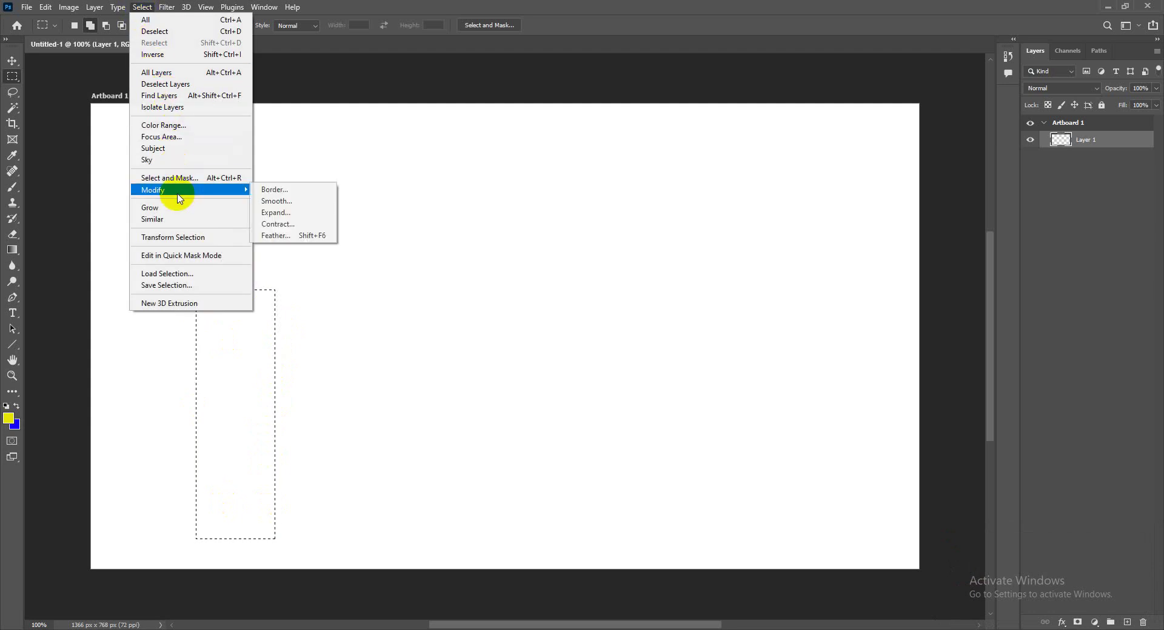
{"action": "left_click", "coordinate": [288, 207]}
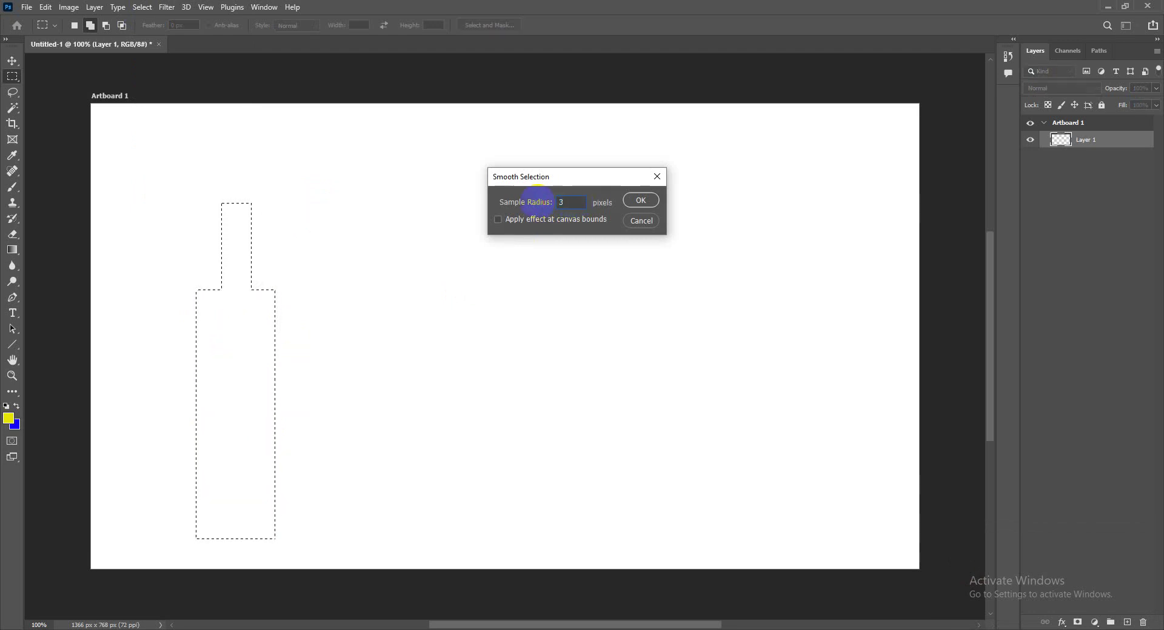
{"action": "left_click", "coordinate": [640, 201]}
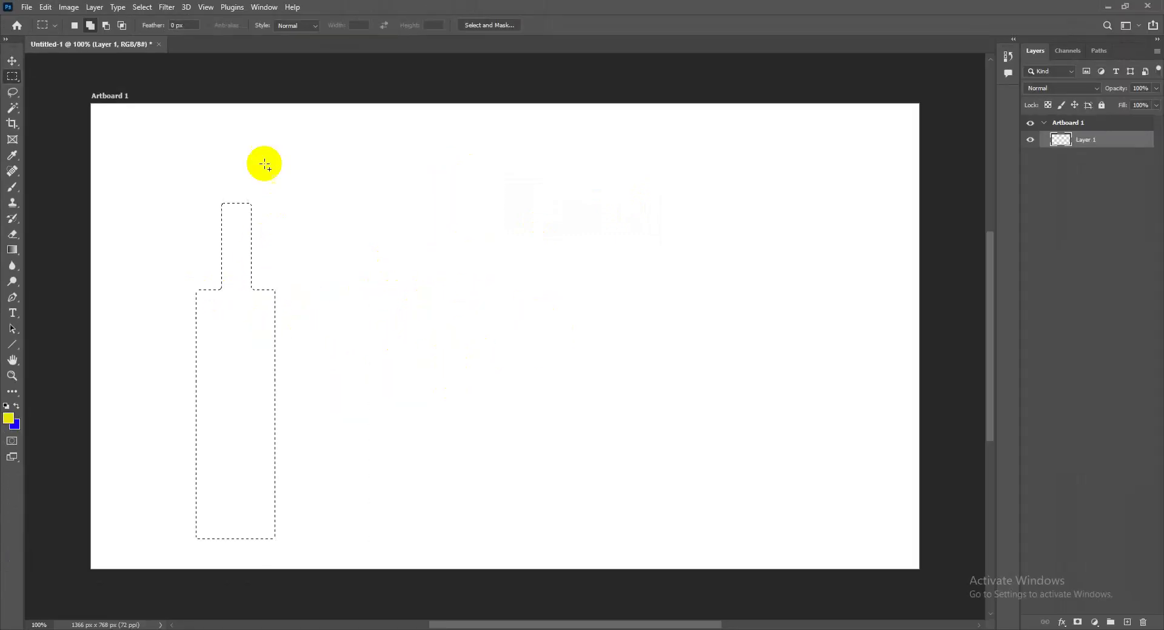
{"action": "left_click", "coordinate": [226, 71]}
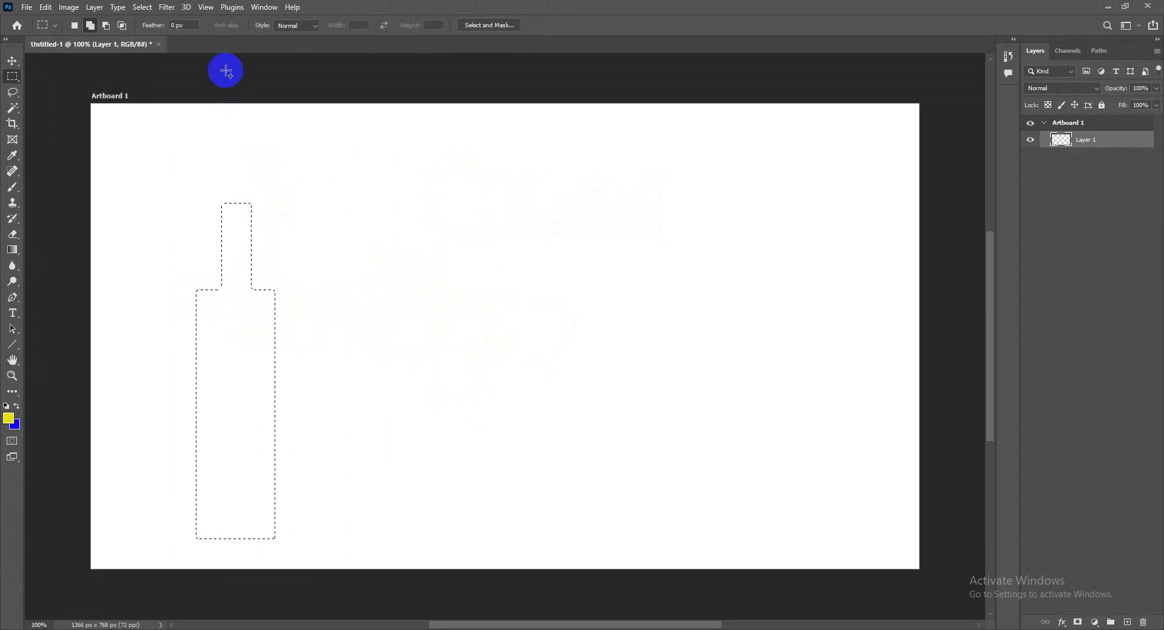
{"action": "left_click", "coordinate": [143, 7]}
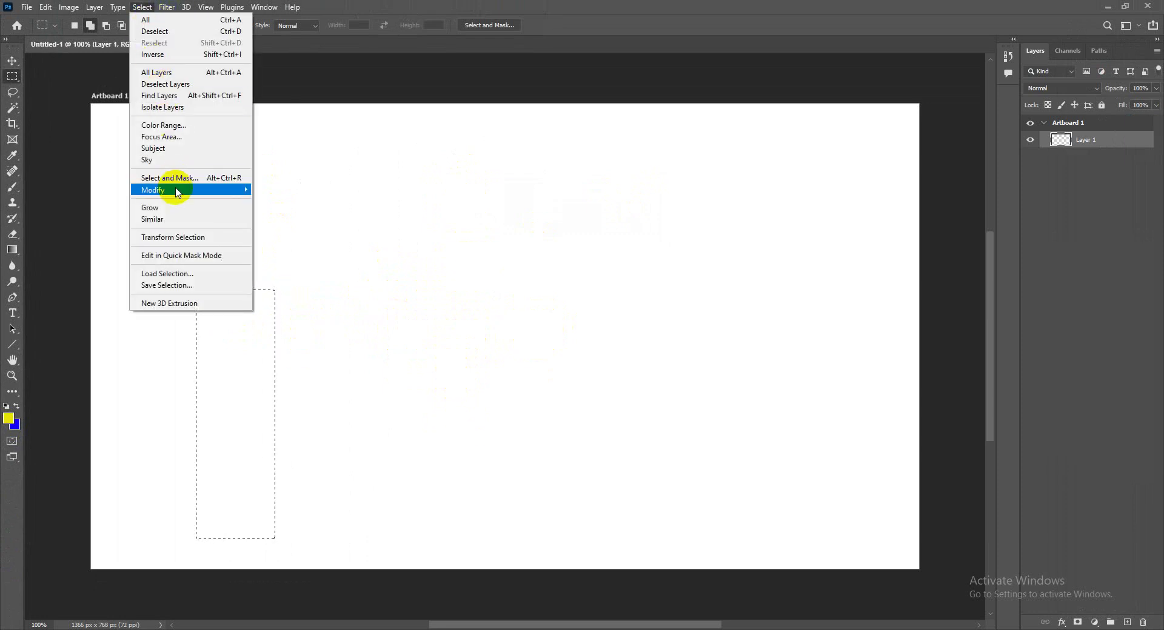
{"action": "mouse_move", "coordinate": [152, 190]}
{"action": "left_click", "coordinate": [274, 202]}
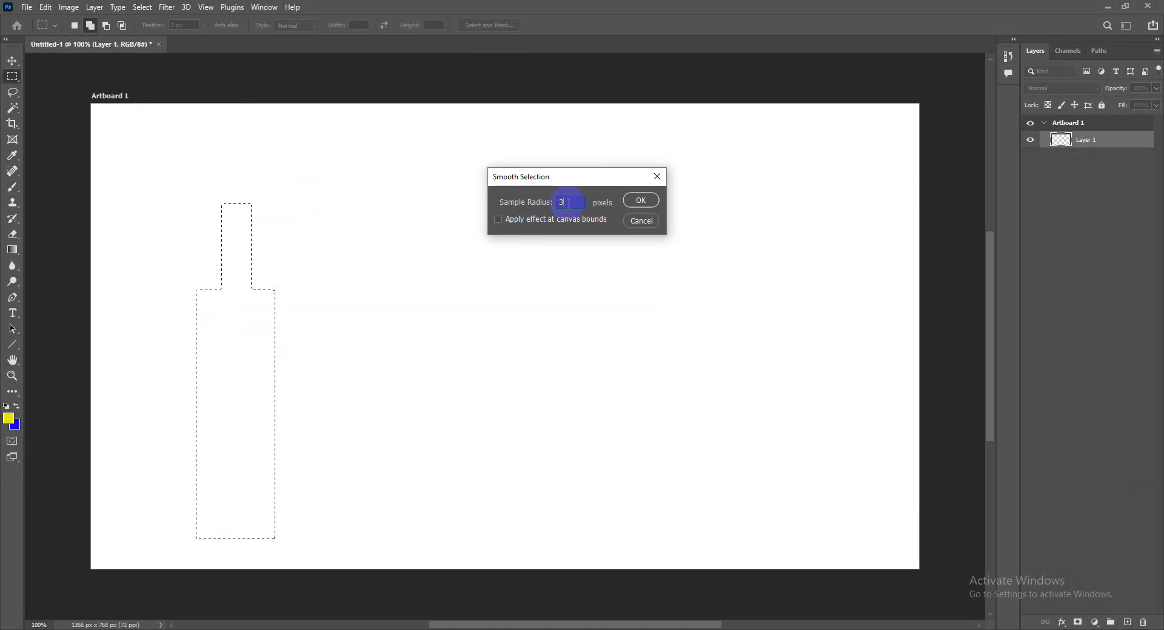
{"action": "left_click", "coordinate": [649, 202]}
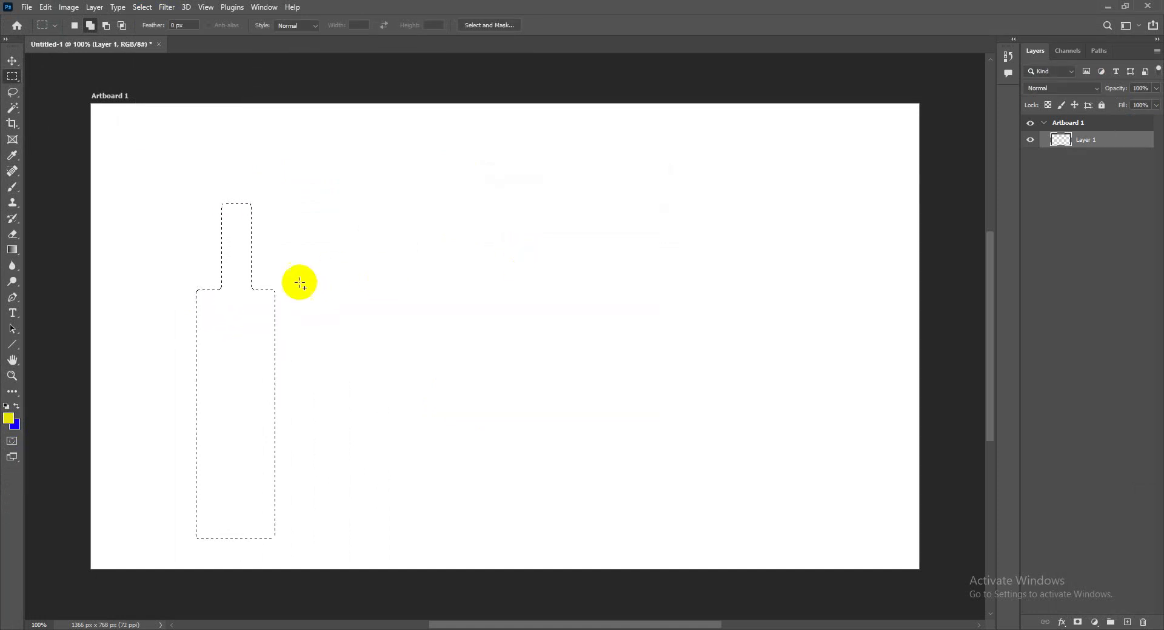
Set the foreground colour to dark red-brown 952a05 and test-fill the bottle, then undo.
{"action": "left_click", "coordinate": [9, 418]}
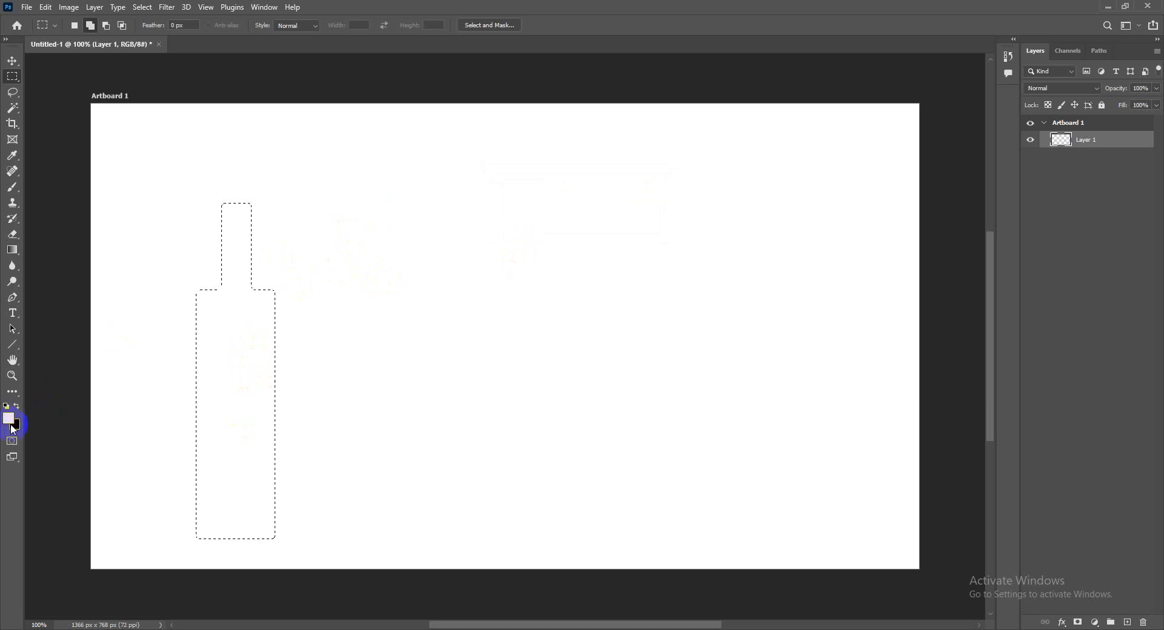
{"action": "left_click_drag", "start_coordinate": [742, 330], "coordinate": [740, 346]}
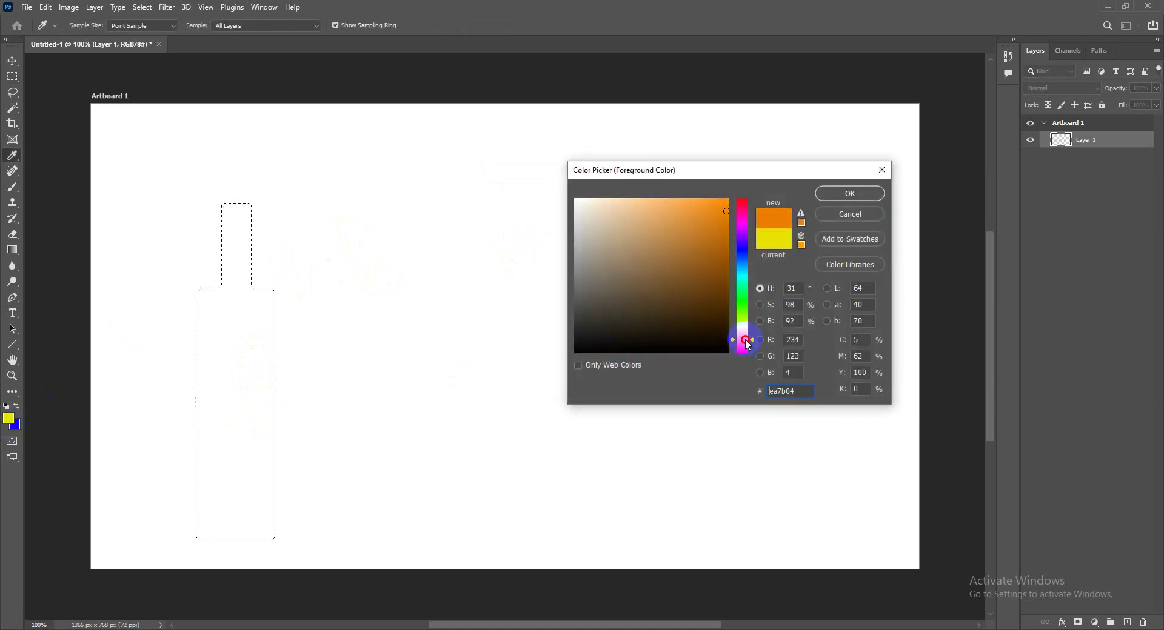
{"action": "left_click", "coordinate": [718, 288]}
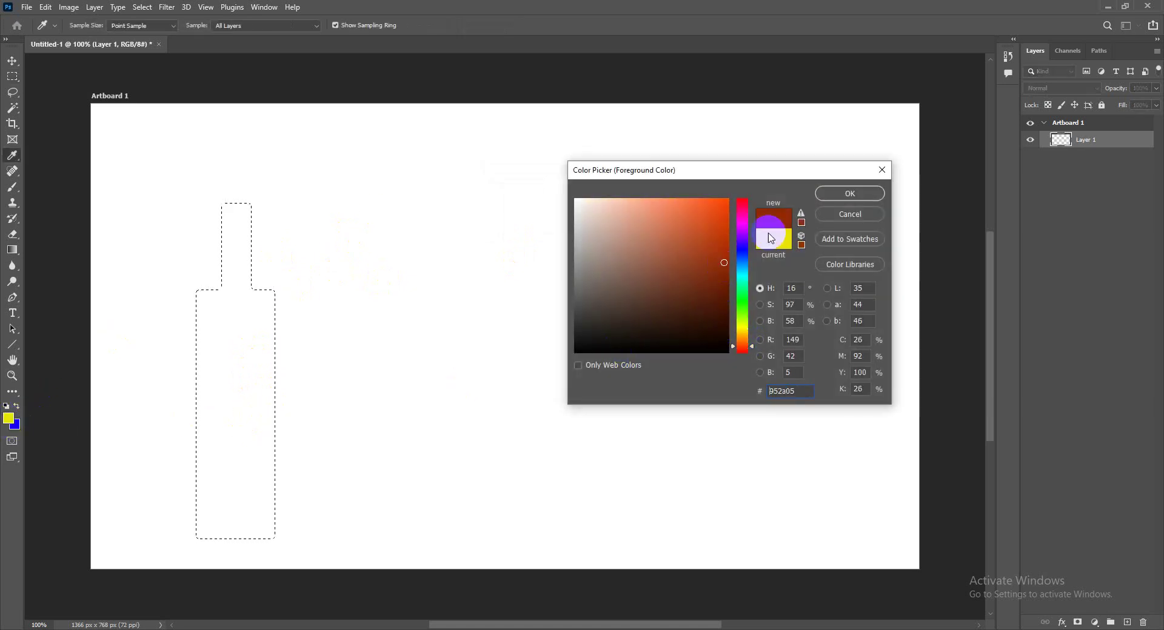
{"action": "left_click", "coordinate": [834, 193]}
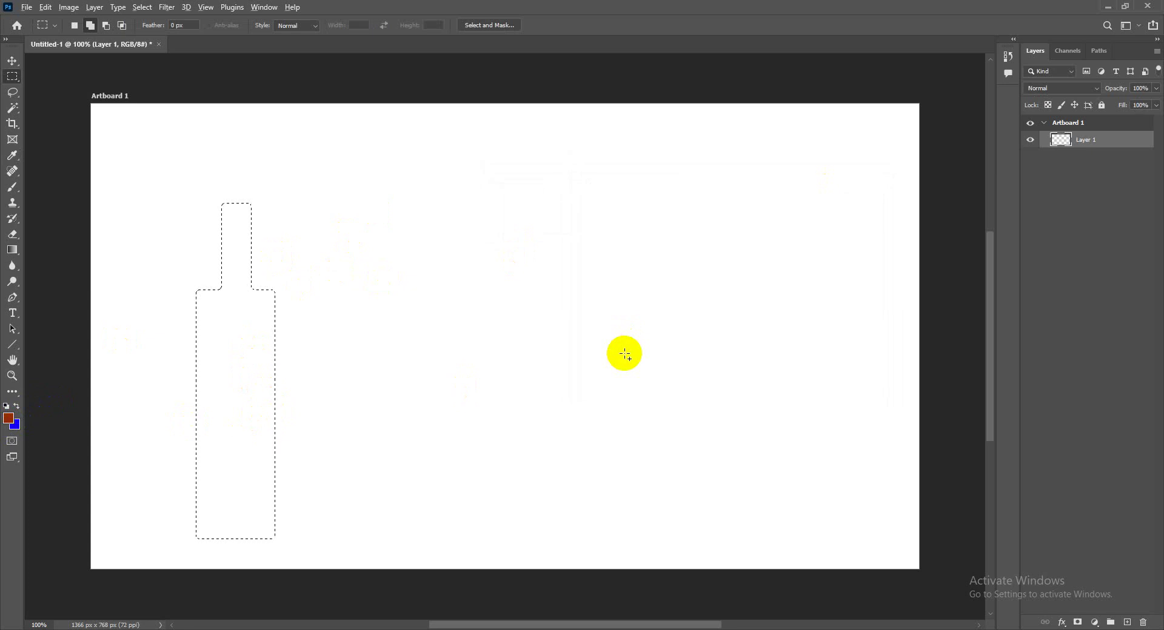
{"action": "key", "text": "alt+BackSpace"}
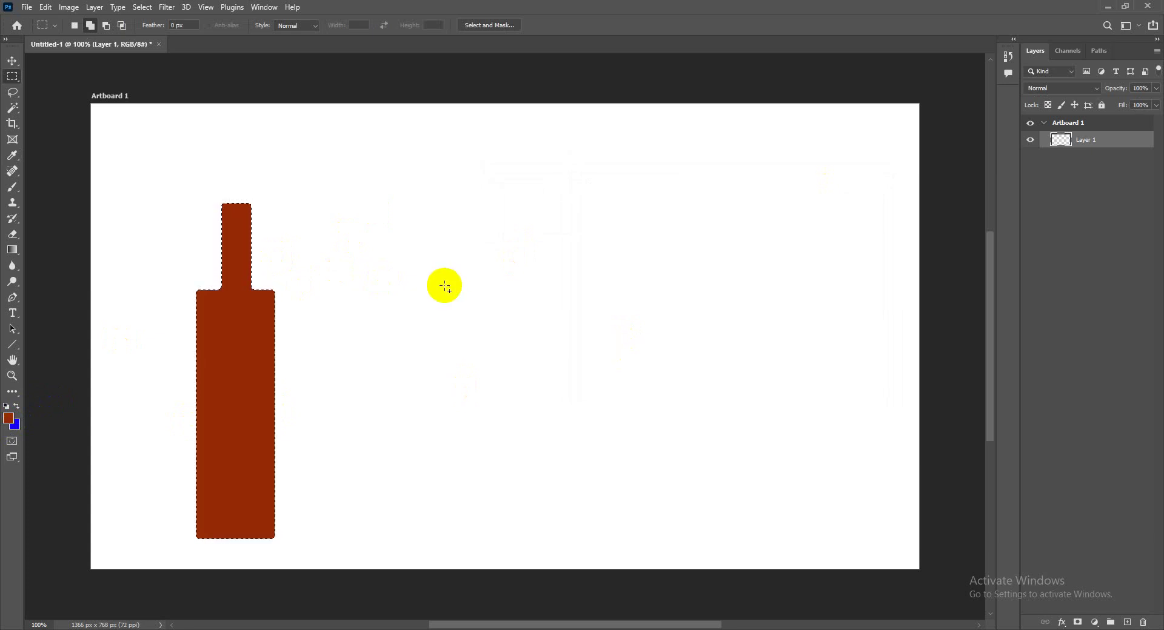
{"action": "key", "text": "ctrl+z"}
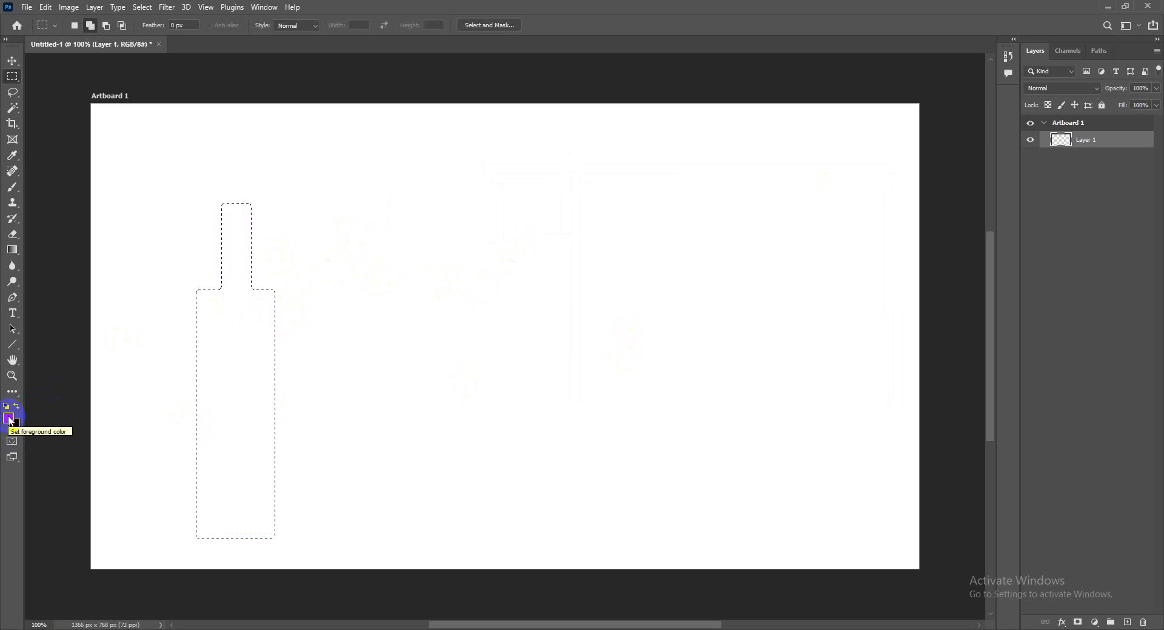
Fill the bottle with the foreground colour via Edit > Fill, then deselect.
{"action": "left_click", "coordinate": [45, 9]}
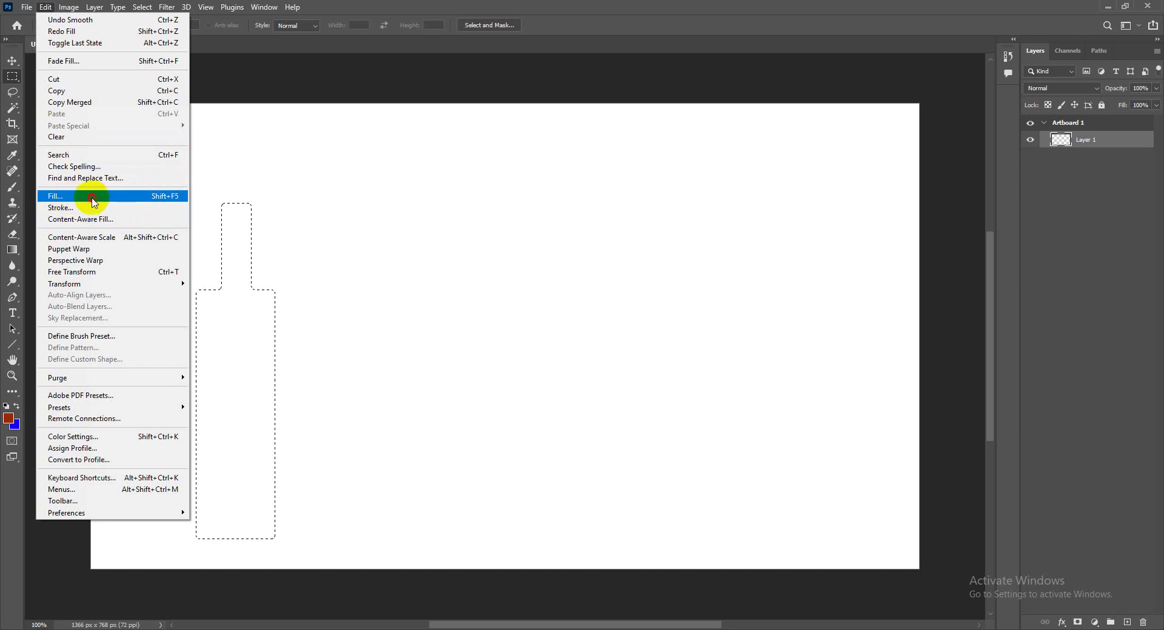
{"action": "left_click", "coordinate": [91, 196]}
{"action": "left_click_drag", "start_coordinate": [626, 134], "coordinate": [608, 148]}
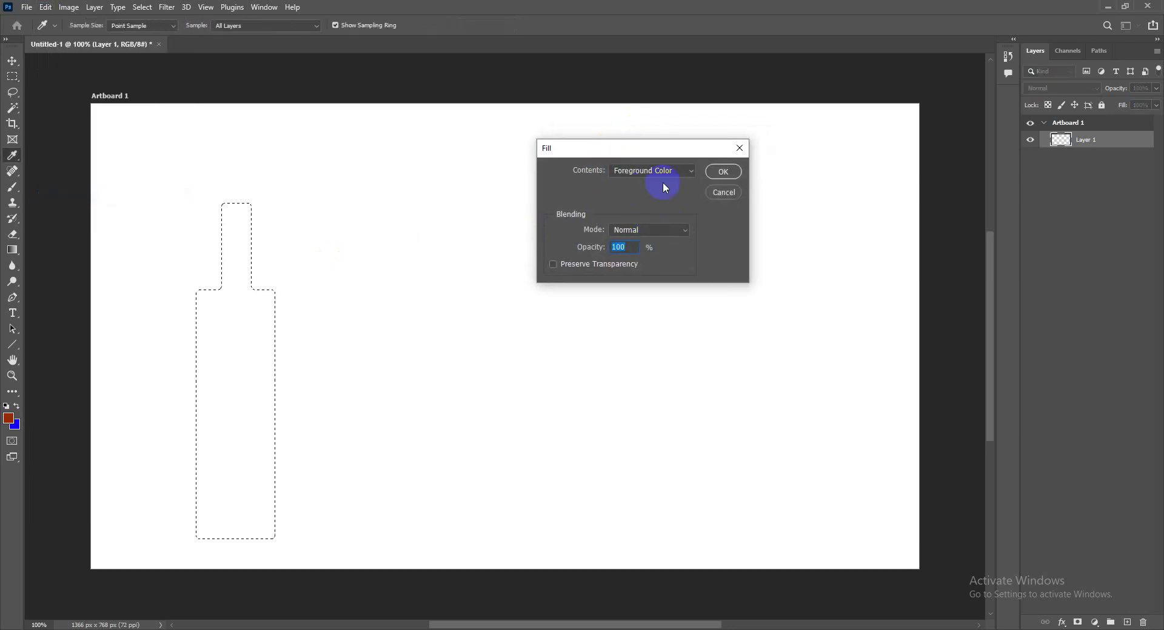
{"action": "left_click", "coordinate": [680, 174]}
{"action": "left_click", "coordinate": [633, 183]}
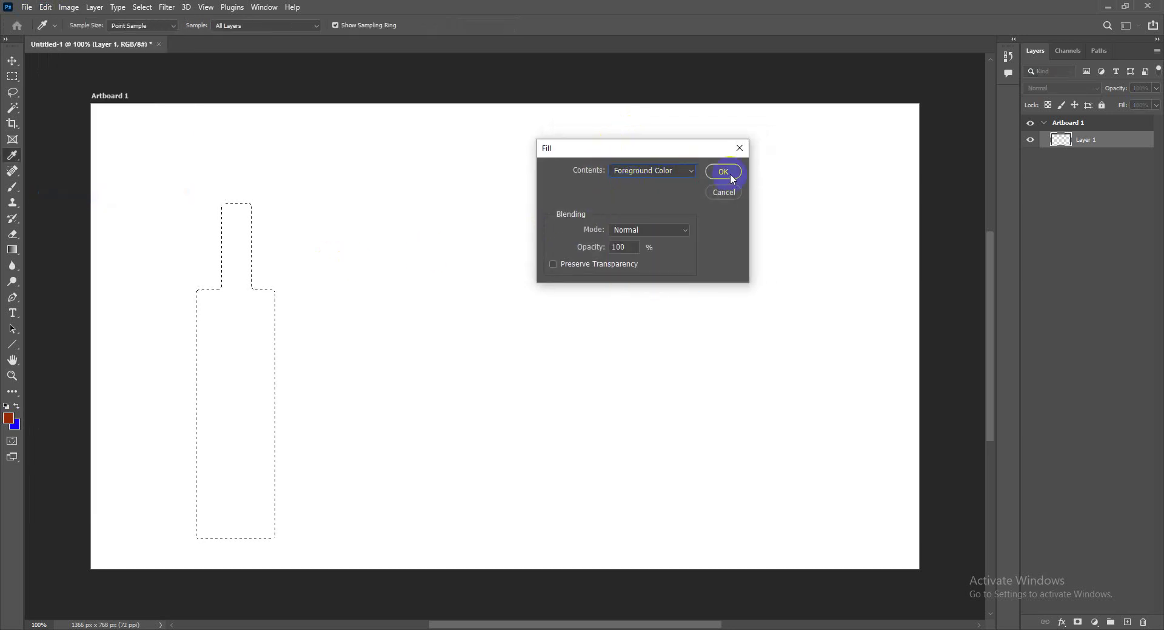
{"action": "left_click", "coordinate": [722, 172]}
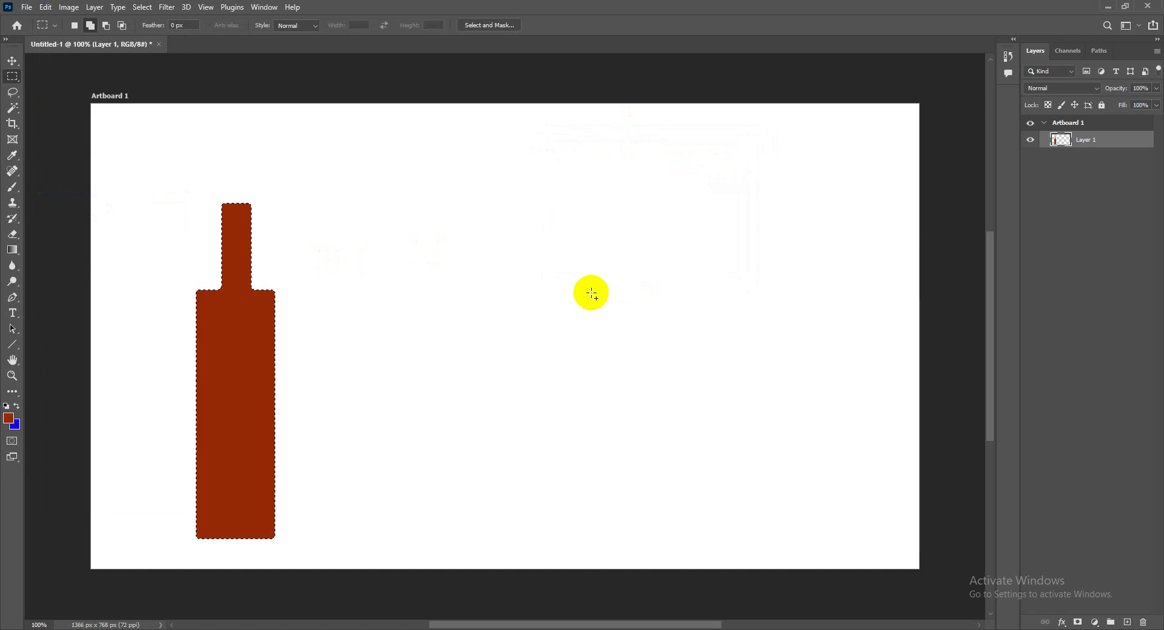
{"action": "left_click", "coordinate": [143, 7]}
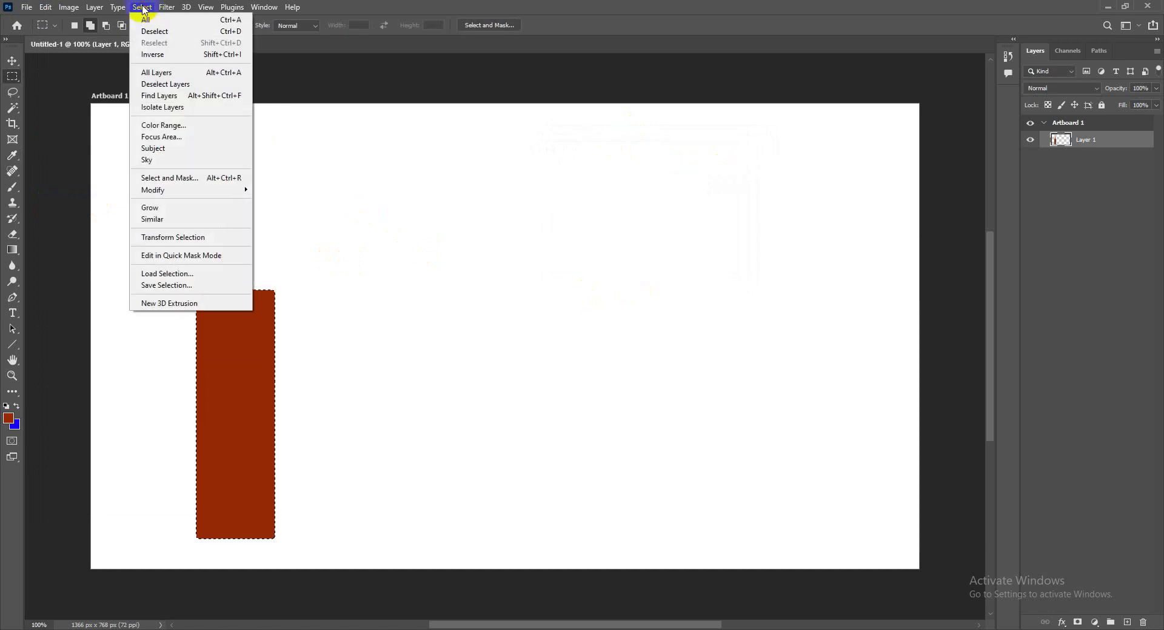
{"action": "left_click", "coordinate": [156, 35]}
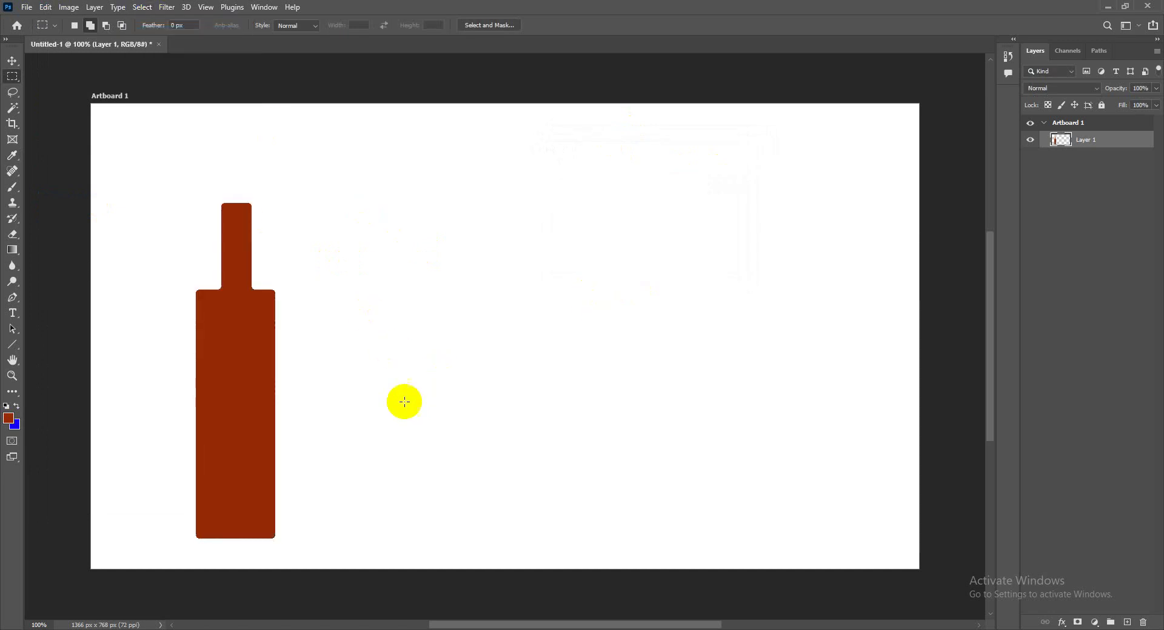
Select a circle about 144 px across beside the bottle base with Elliptical Marquee.
{"action": "right_click", "coordinate": [12, 77]}
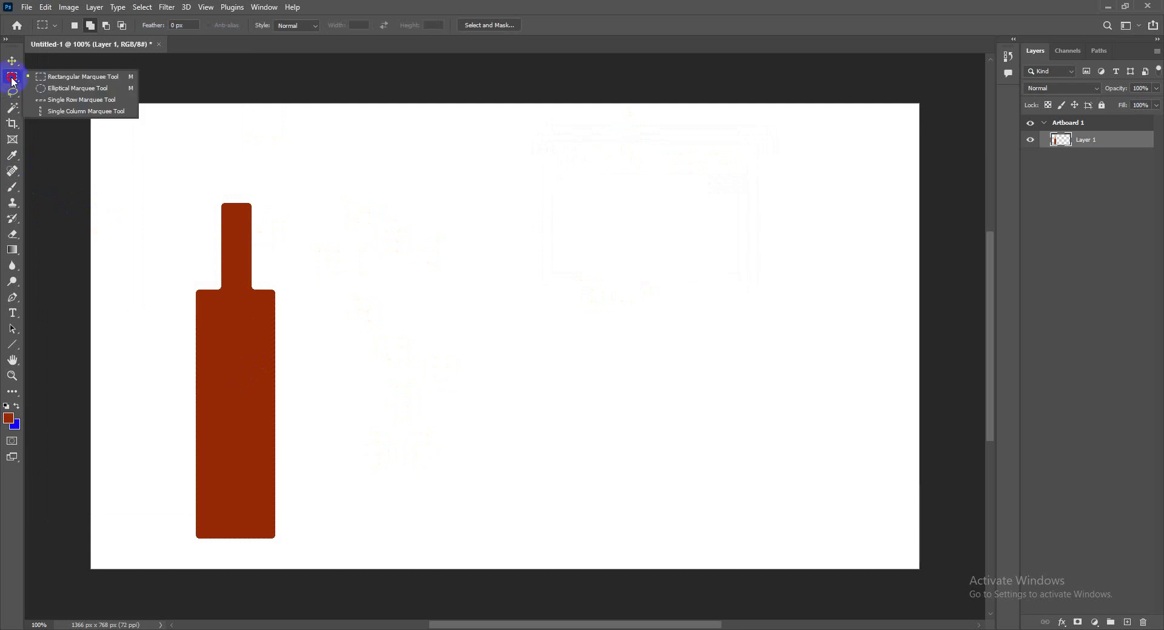
{"action": "left_click", "coordinate": [53, 91]}
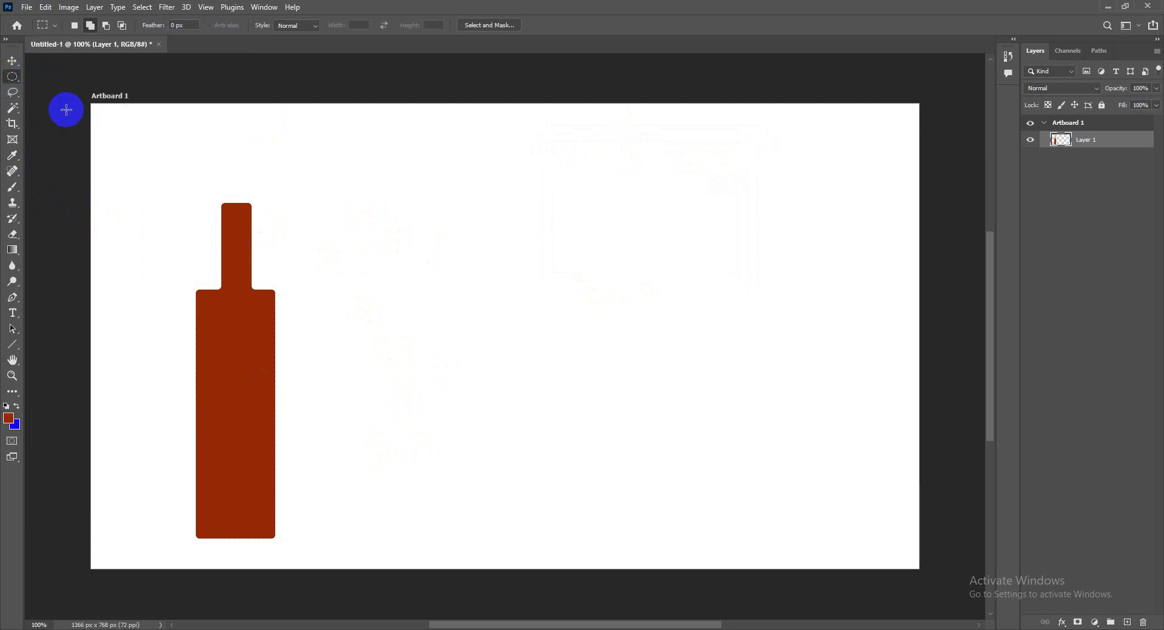
{"action": "left_click_drag", "start_coordinate": [302, 440], "coordinate": [389, 523]}
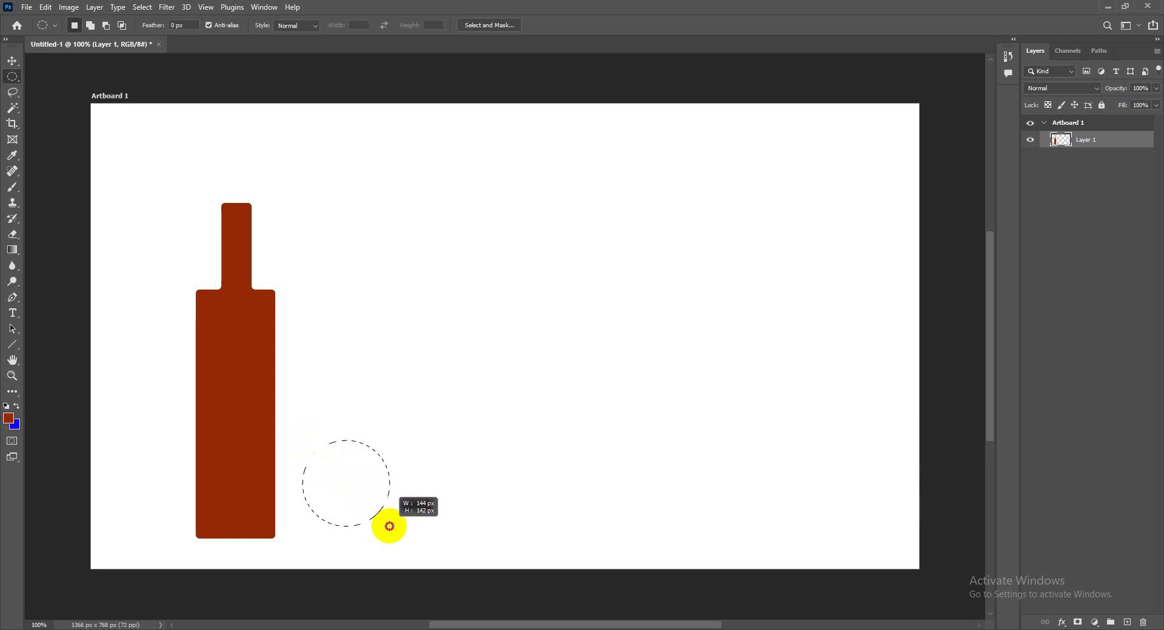
{"action": "left_click_drag", "start_coordinate": [388, 523], "coordinate": [388, 539]}
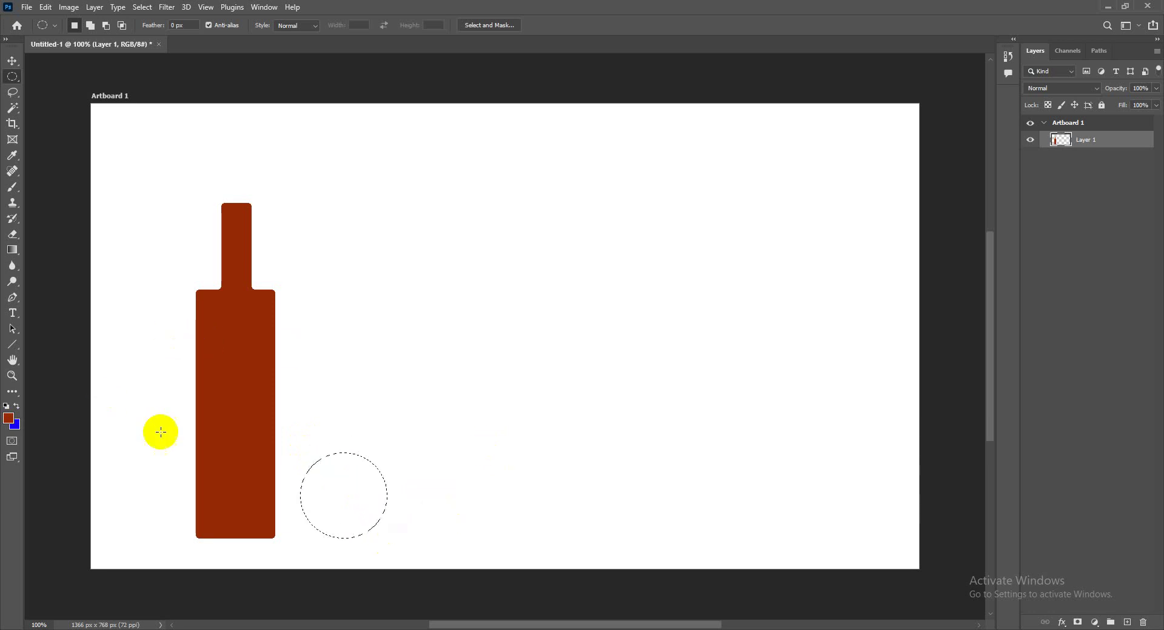
{"action": "left_click", "coordinate": [1054, 151]}
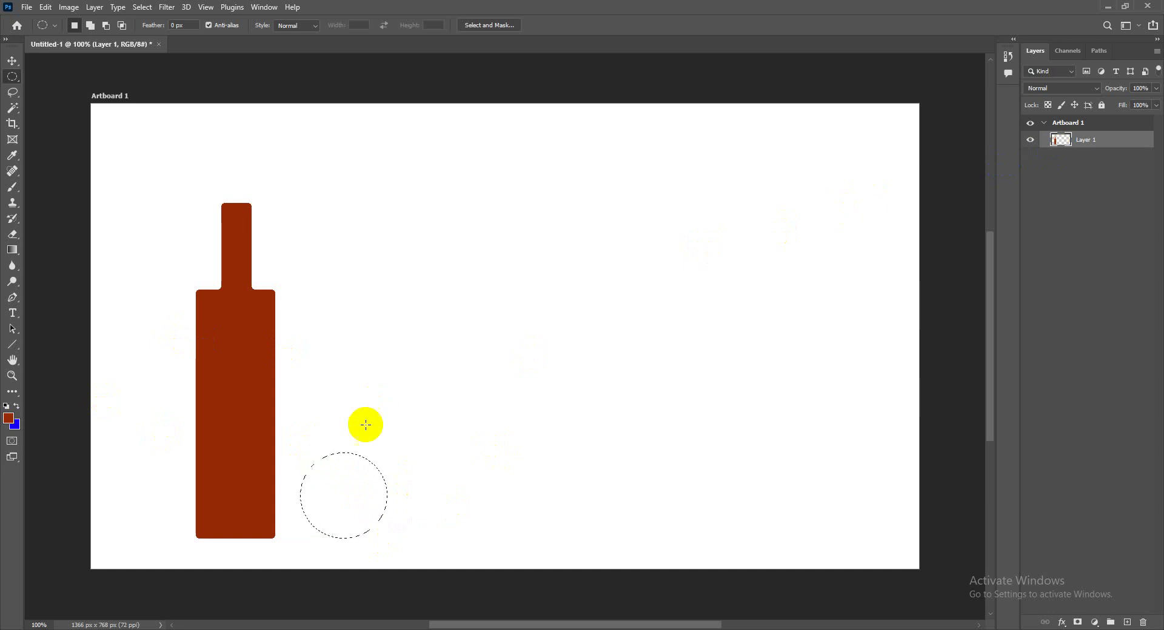
Set the background colour to bright red ff0404 and fill the circle with it.
{"action": "left_click", "coordinate": [17, 430]}
{"action": "left_click", "coordinate": [740, 200]}
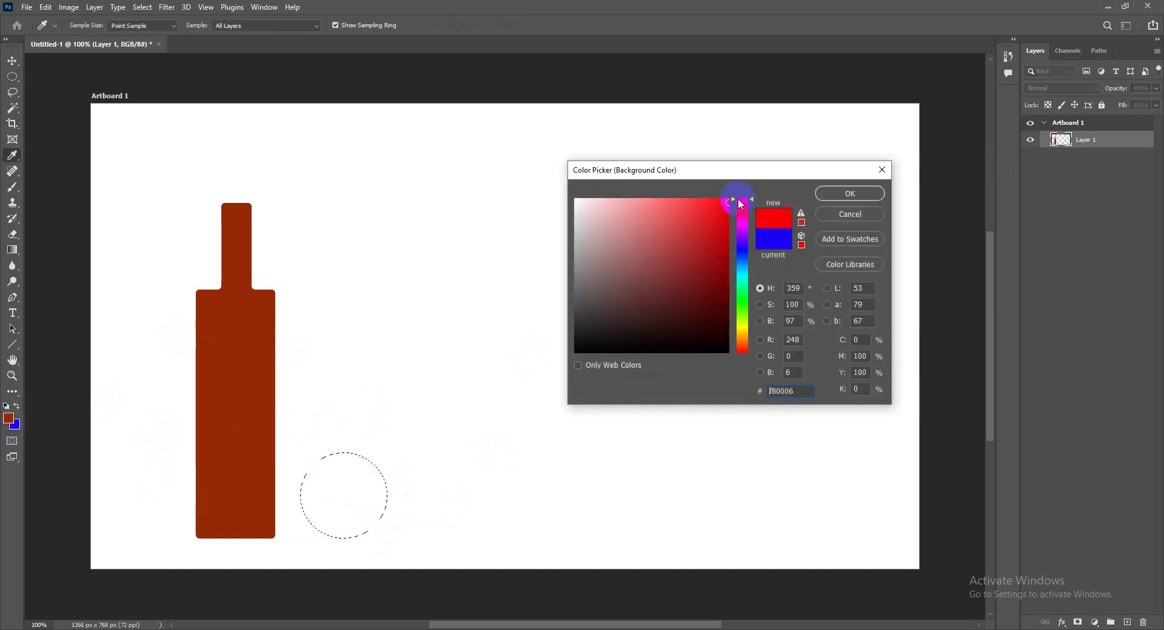
{"action": "left_click", "coordinate": [721, 212]}
{"action": "left_click", "coordinate": [727, 214]}
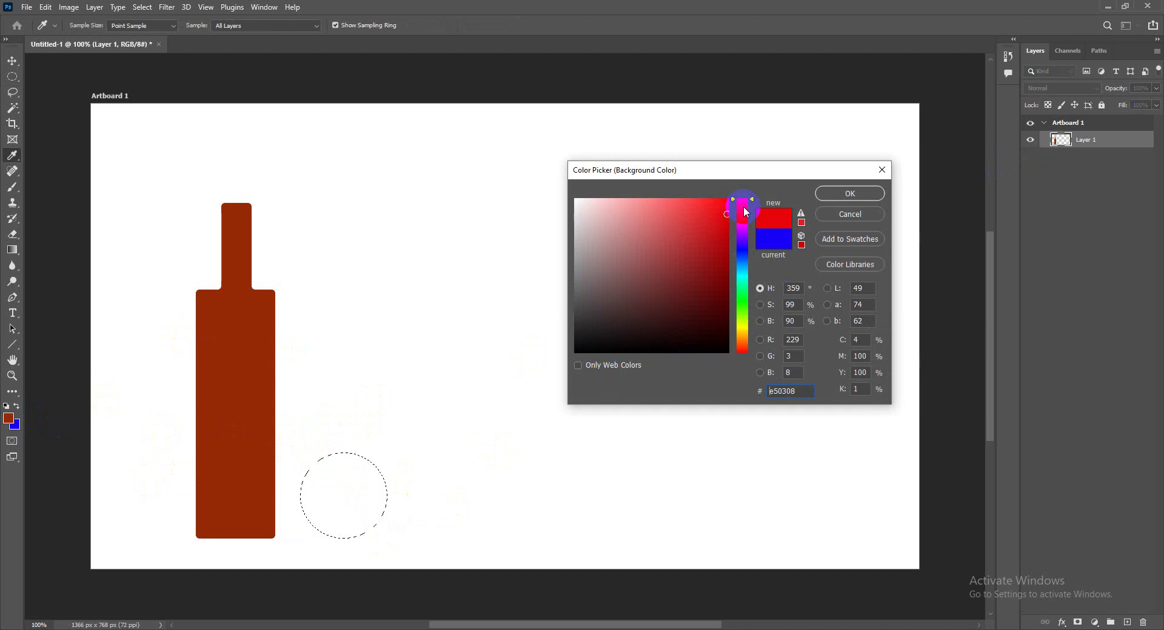
{"action": "left_click", "coordinate": [750, 199]}
{"action": "left_click", "coordinate": [724, 234]}
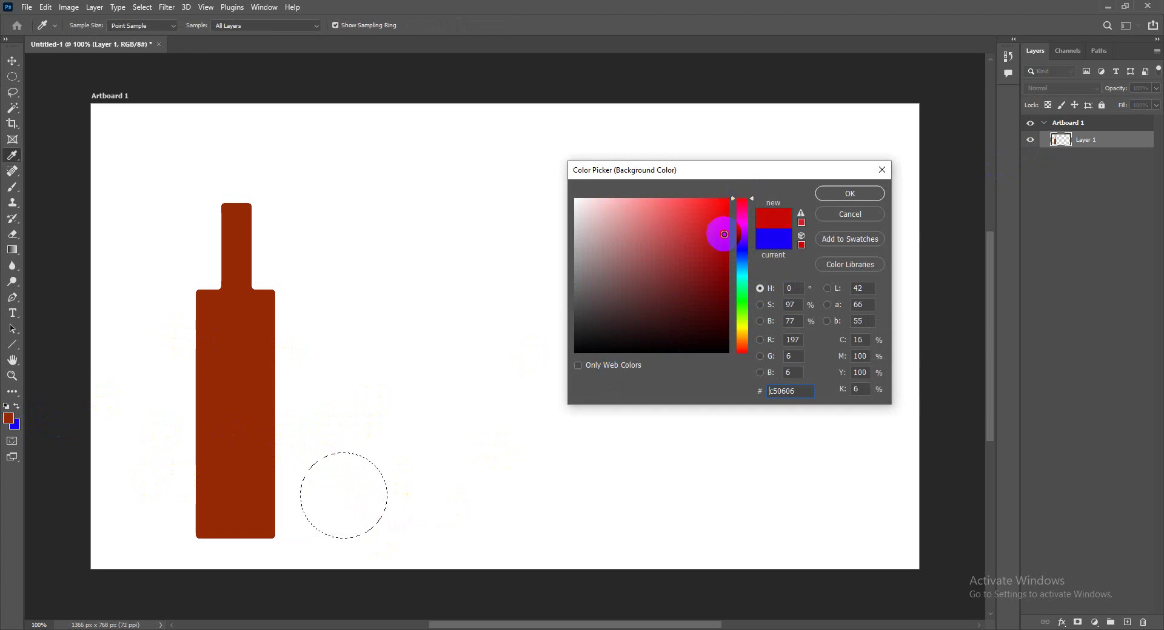
{"action": "left_click", "coordinate": [828, 193]}
{"action": "key", "text": "m"}
{"action": "key", "text": "ctrl+BackSpace"}
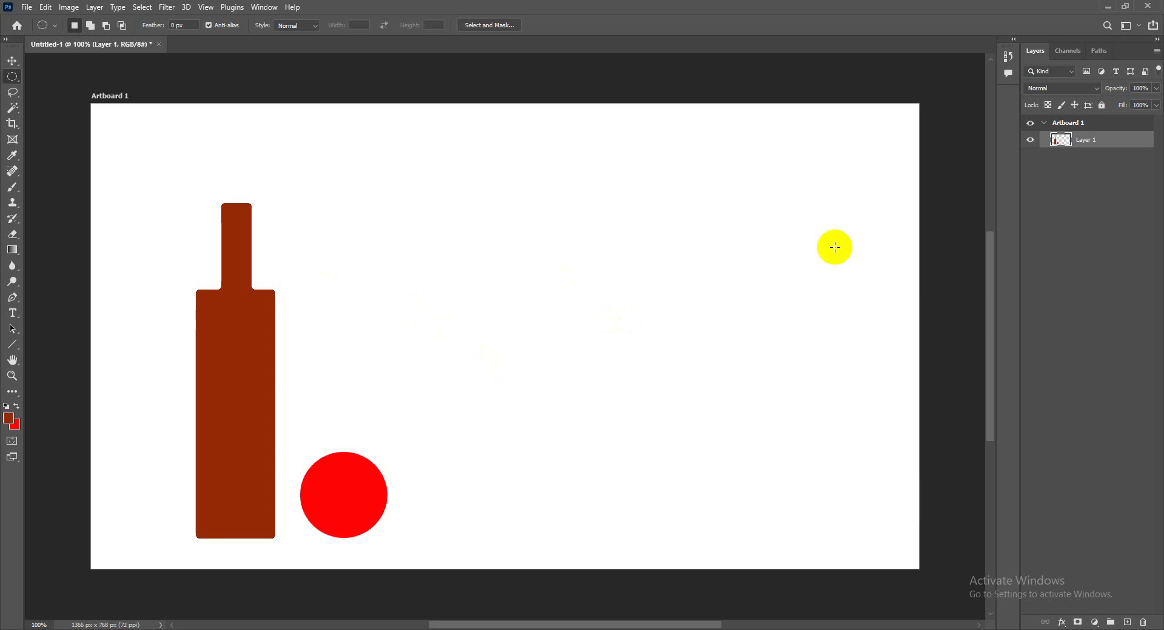
{"action": "left_click", "coordinate": [1051, 147]}
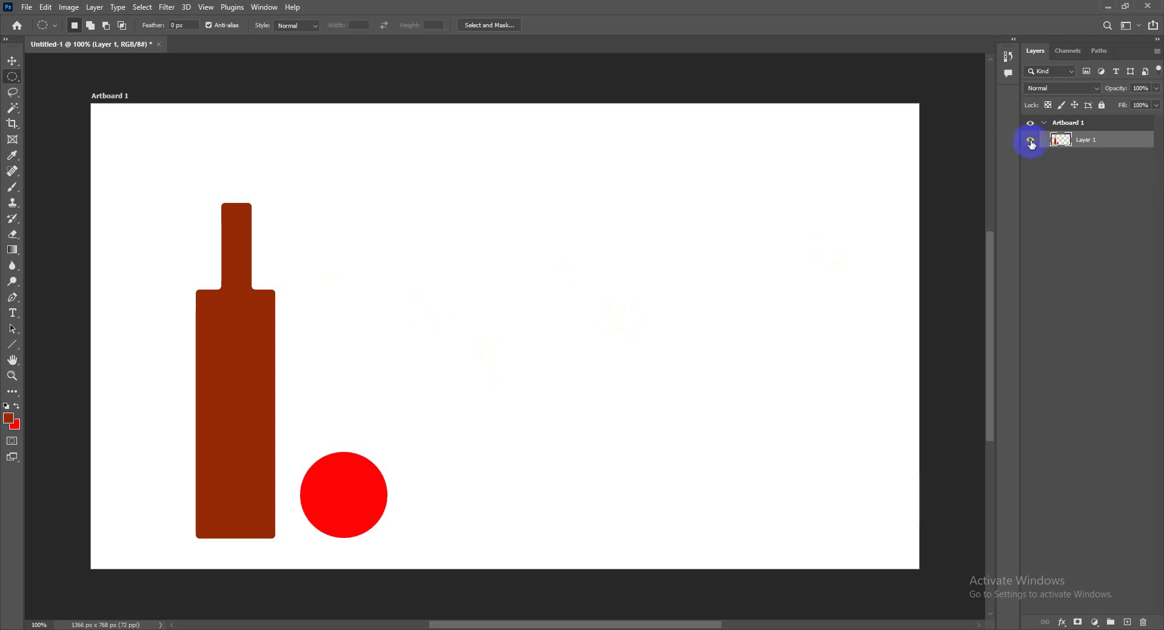
Hide Layer 1 with the bottle and red circle, and create a fresh empty Layer 2.
{"action": "left_click", "coordinate": [1030, 140]}
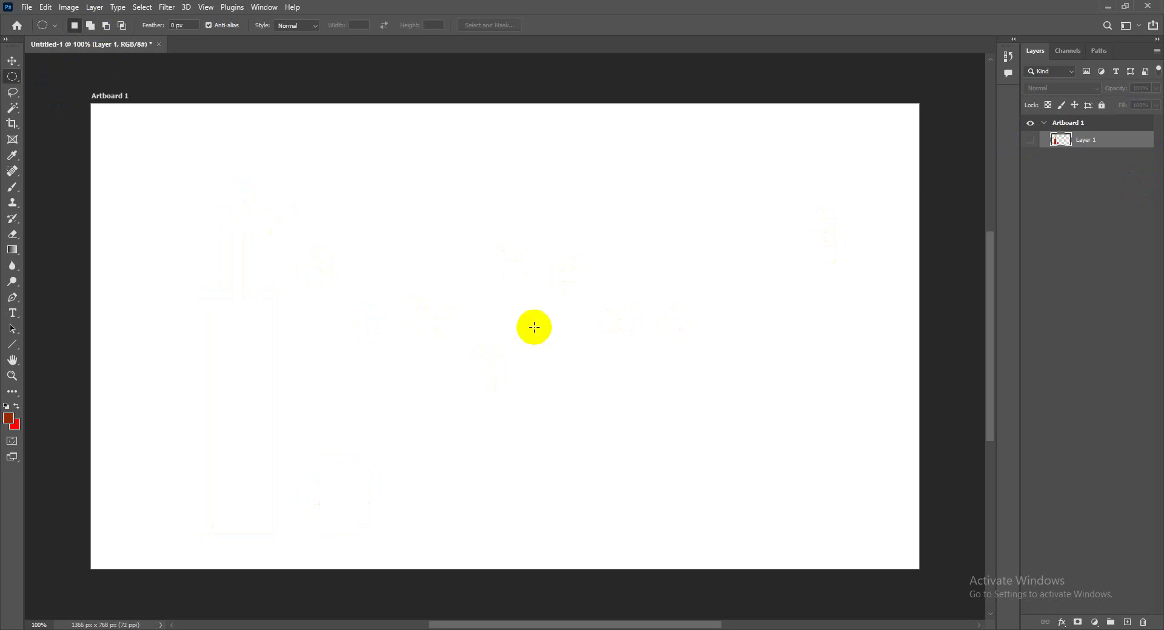
{"action": "left_click", "coordinate": [1129, 623]}
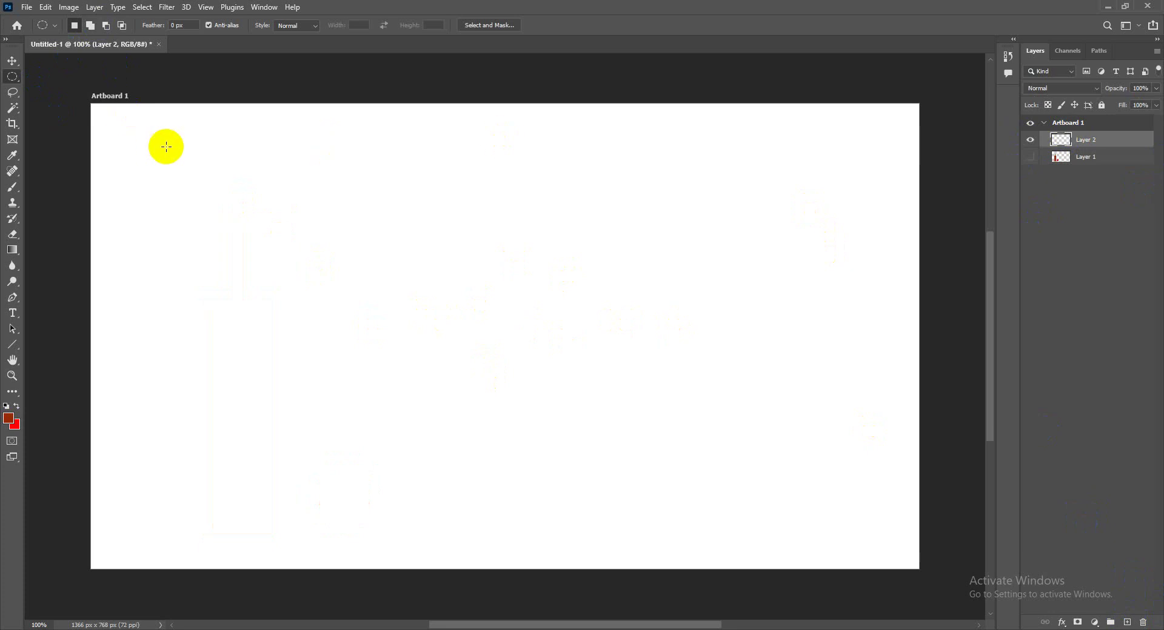
{"action": "left_click", "coordinate": [1030, 157]}
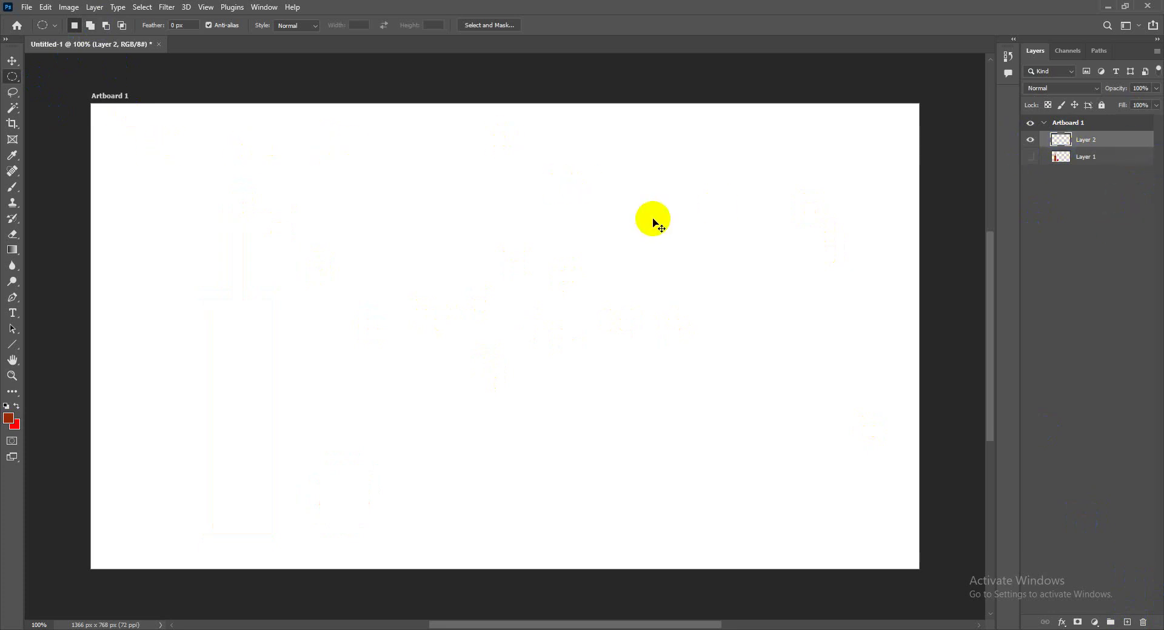
{"action": "key", "text": "Delete"}
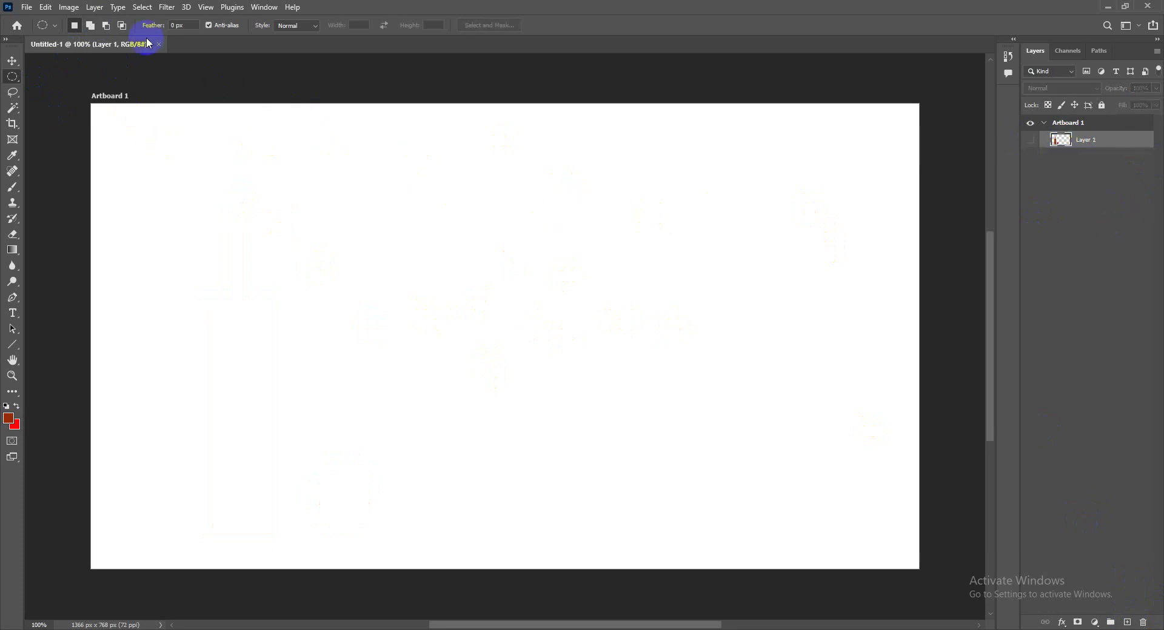
{"action": "left_click", "coordinate": [96, 8]}
{"action": "mouse_move", "coordinate": [102, 20]}
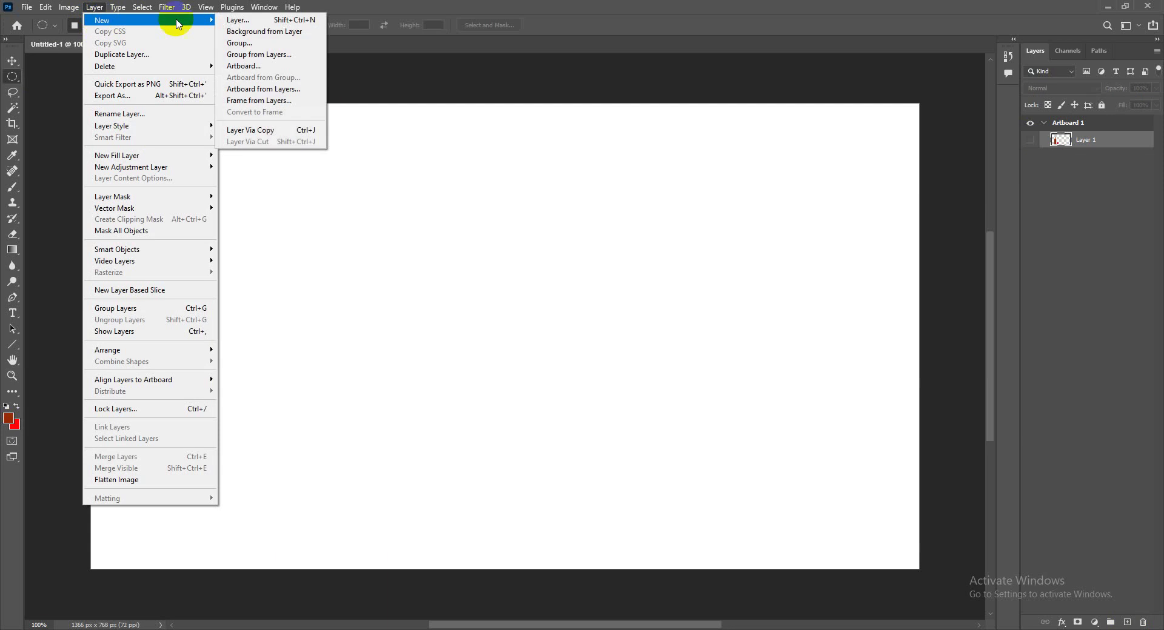
{"action": "left_click", "coordinate": [268, 26]}
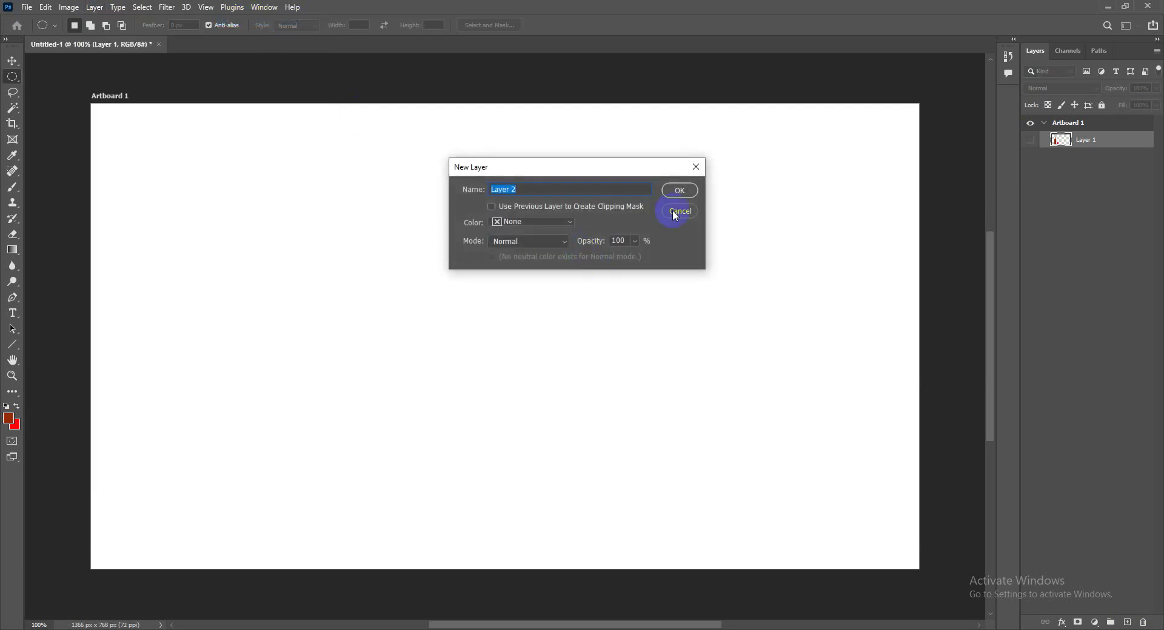
{"action": "left_click", "coordinate": [670, 191]}
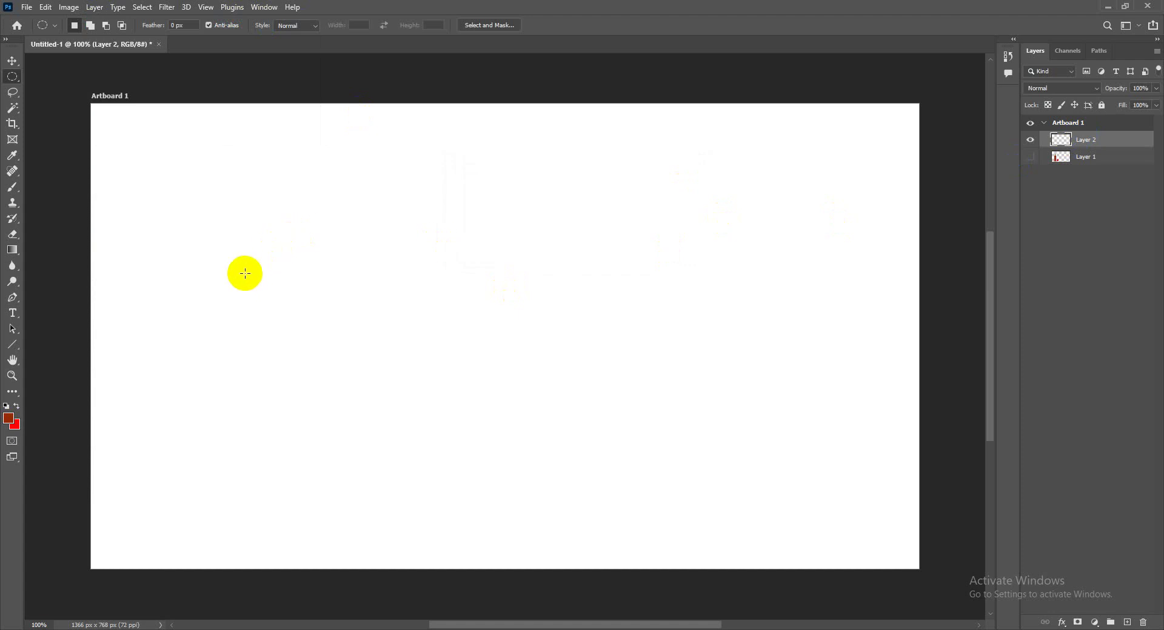
Switch to the Elliptical Marquee Tool.
{"action": "left_click", "coordinate": [14, 92]}
{"action": "right_click", "coordinate": [13, 77]}
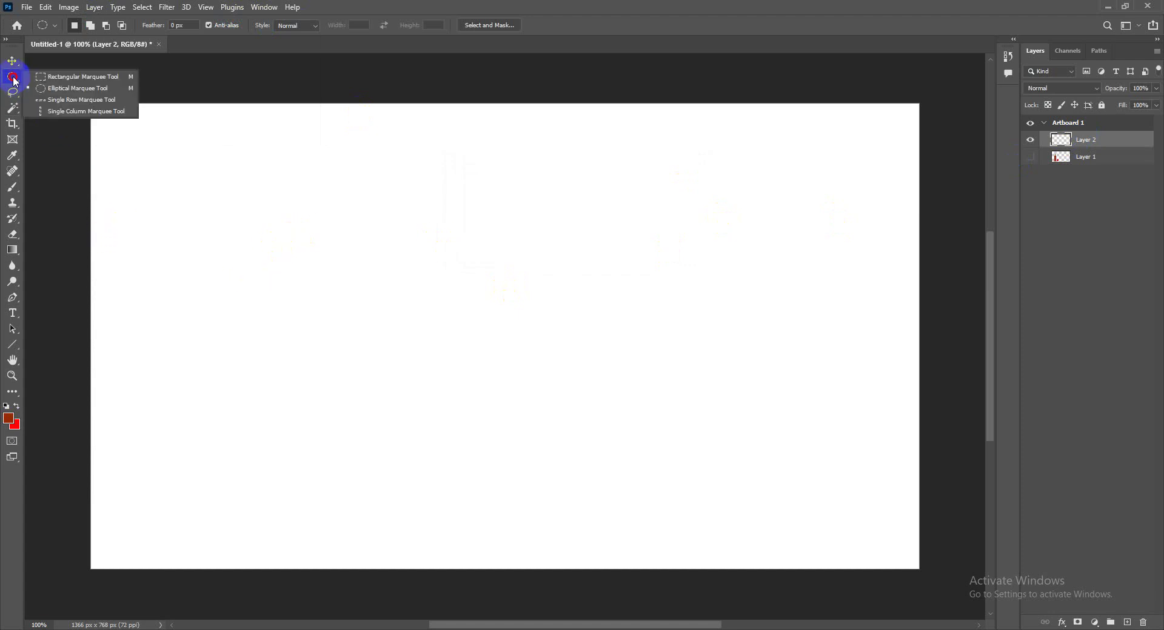
{"action": "left_click", "coordinate": [50, 90]}
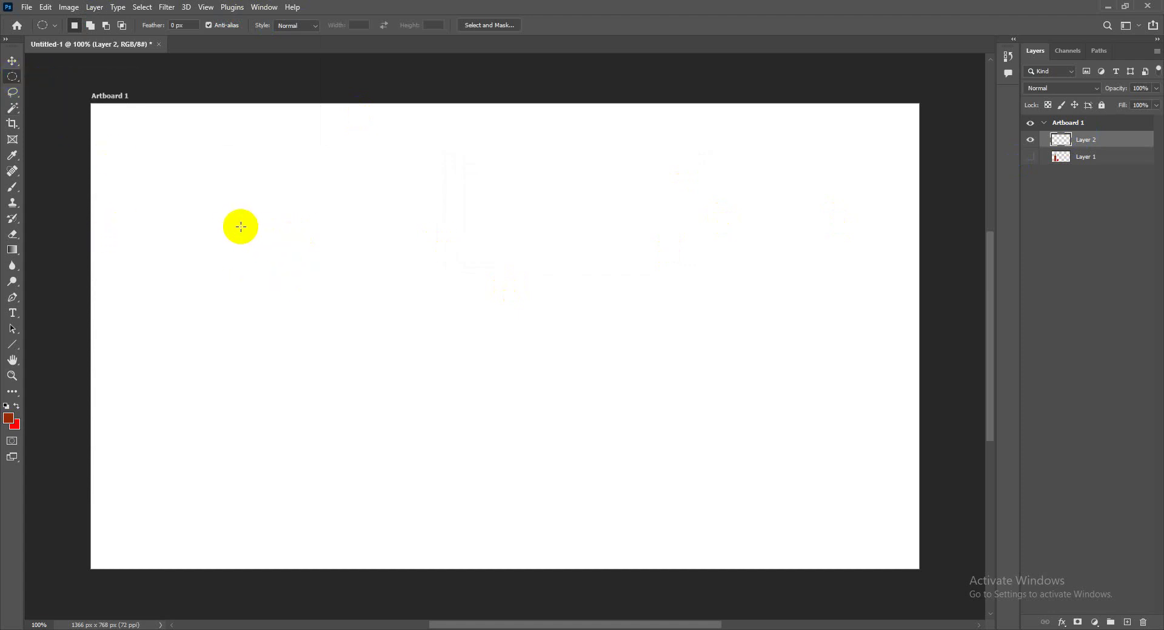
Select a crescent on Layer 2 by subtracting an offset ellipse from a large circle.
{"action": "mouse_move", "coordinate": [236, 223]}
{"action": "left_mouse_down"}
{"action": "mouse_move", "coordinate": [509, 476]}
{"action": "mouse_move", "coordinate": [501, 482]}
{"action": "left_mouse_up"}
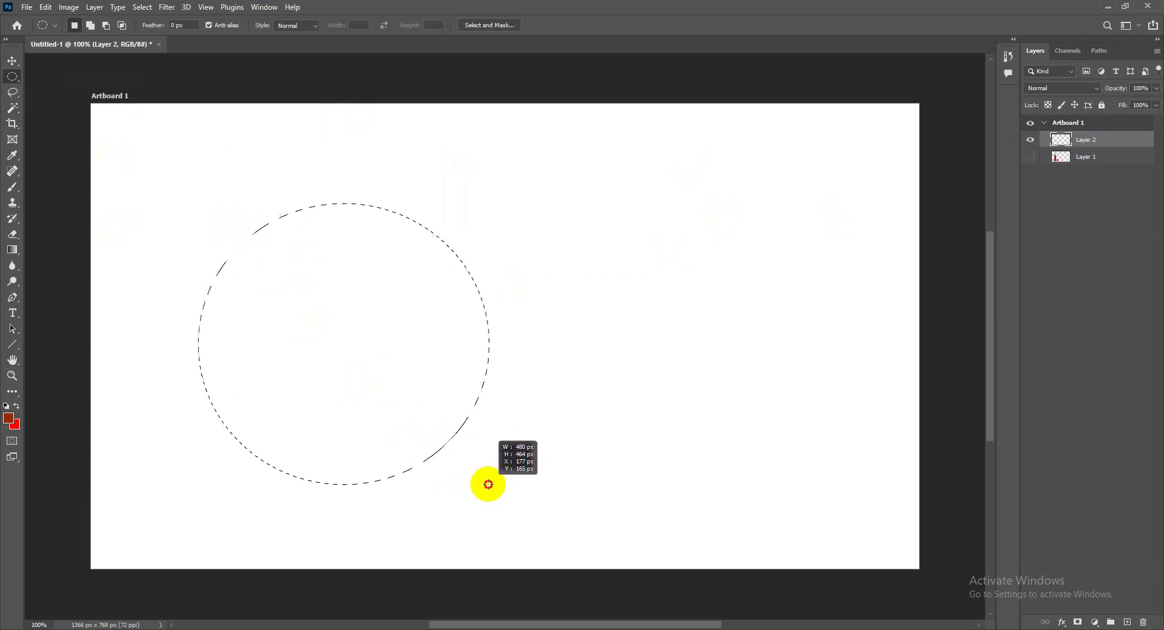
{"action": "left_click_drag", "start_coordinate": [501, 482], "coordinate": [485, 483]}
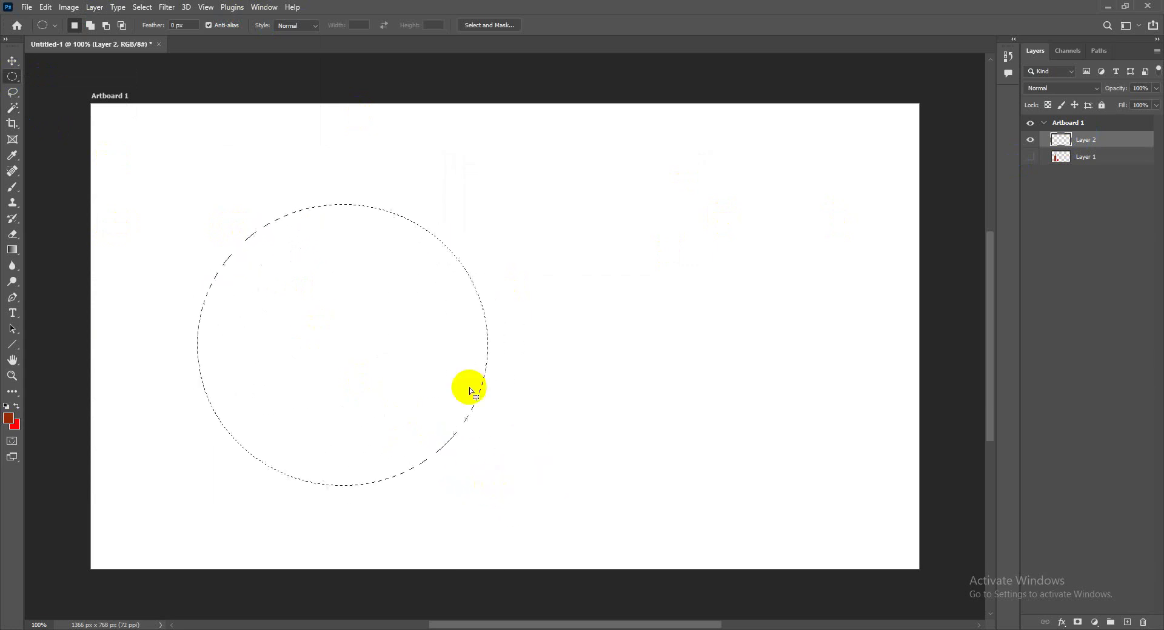
{"action": "left_click", "coordinate": [107, 25]}
{"action": "mouse_move", "coordinate": [267, 189]}
{"action": "left_mouse_down"}
{"action": "mouse_move", "coordinate": [502, 441]}
{"action": "mouse_move", "coordinate": [549, 463]}
{"action": "mouse_move", "coordinate": [493, 476]}
{"action": "mouse_move", "coordinate": [508, 472]}
{"action": "left_mouse_up"}
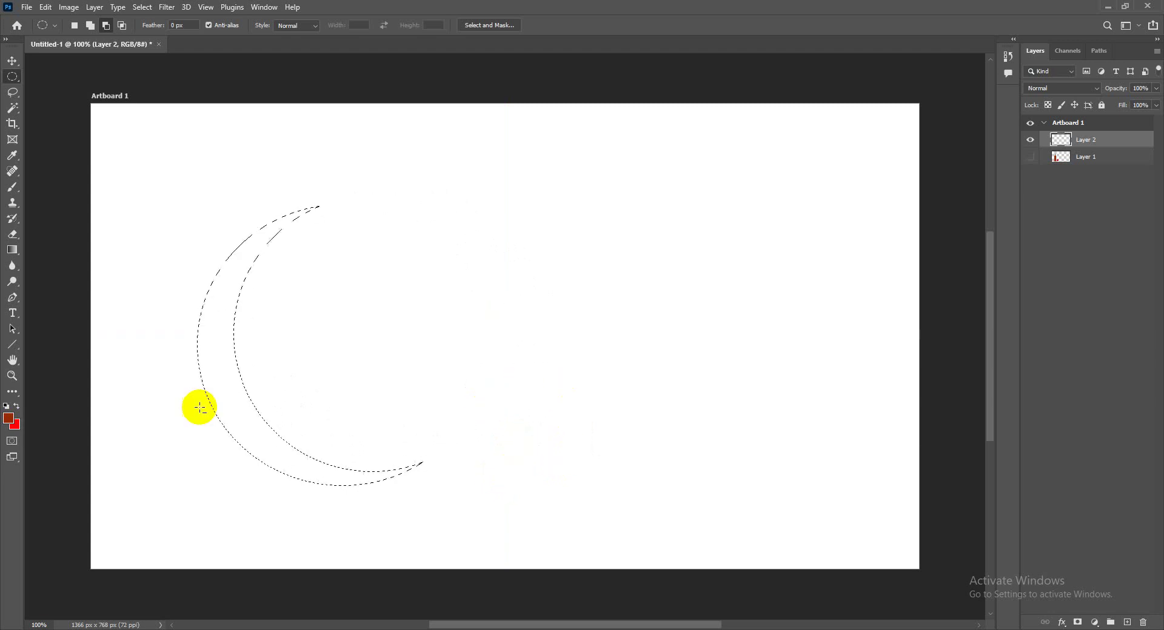
Fill the crescent with bright green #36ec0c and move it up and left.
{"action": "left_click", "coordinate": [9, 418]}
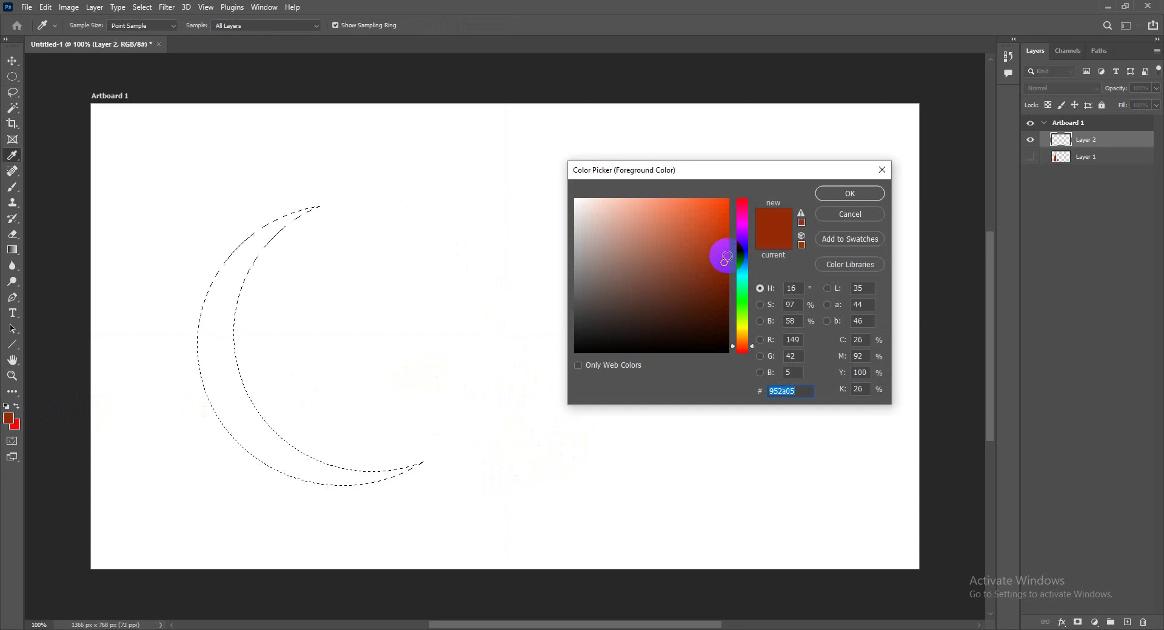
{"action": "left_click", "coordinate": [742, 306]}
{"action": "left_click_drag", "start_coordinate": [707, 242], "coordinate": [721, 210]}
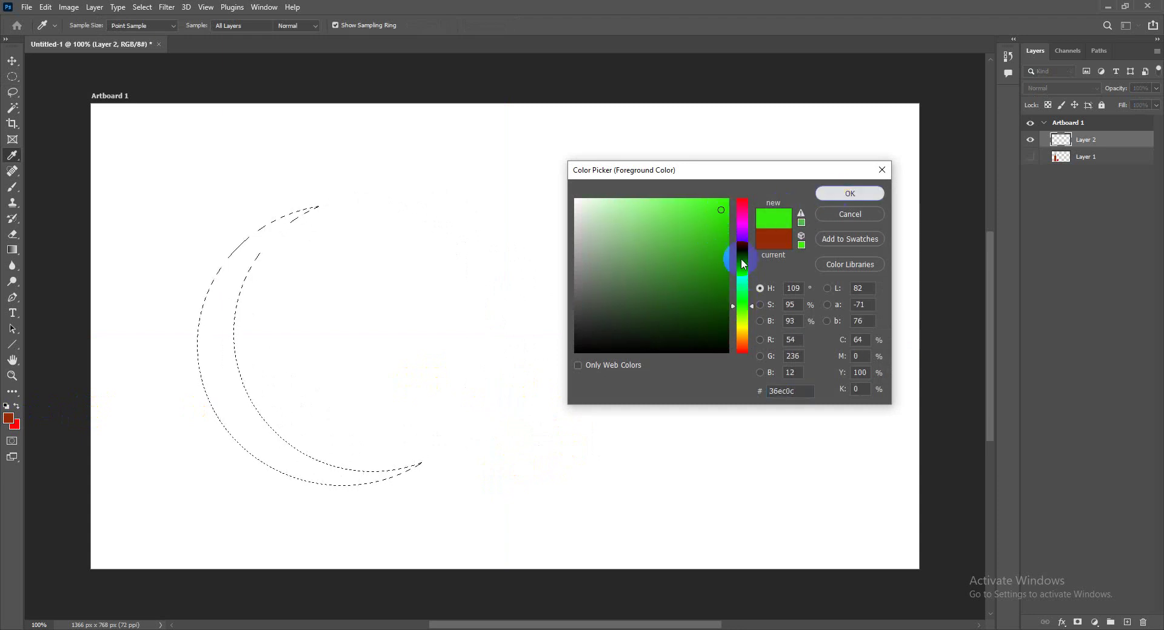
{"action": "key", "text": "Return"}
{"action": "key", "text": "alt+BackSpace"}
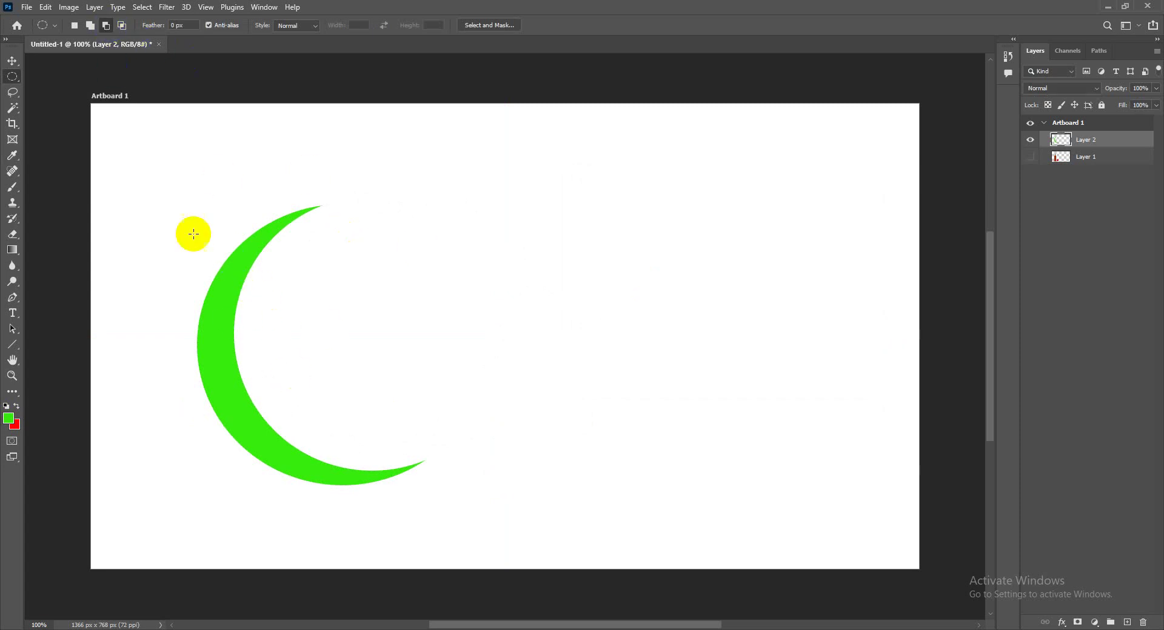
{"action": "left_click", "coordinate": [12, 62]}
{"action": "left_click_drag", "start_coordinate": [212, 345], "coordinate": [172, 324]}
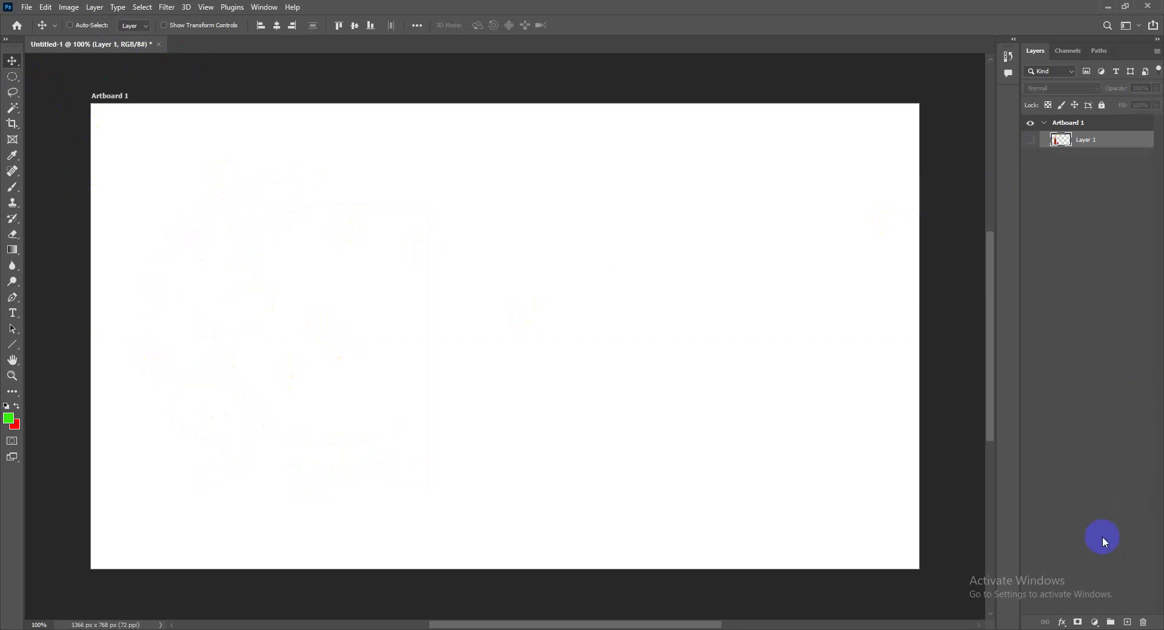
Add a new Layer 2 and select a larger crescent by subtracting an offset ellipse.
{"action": "left_click", "coordinate": [1126, 622]}
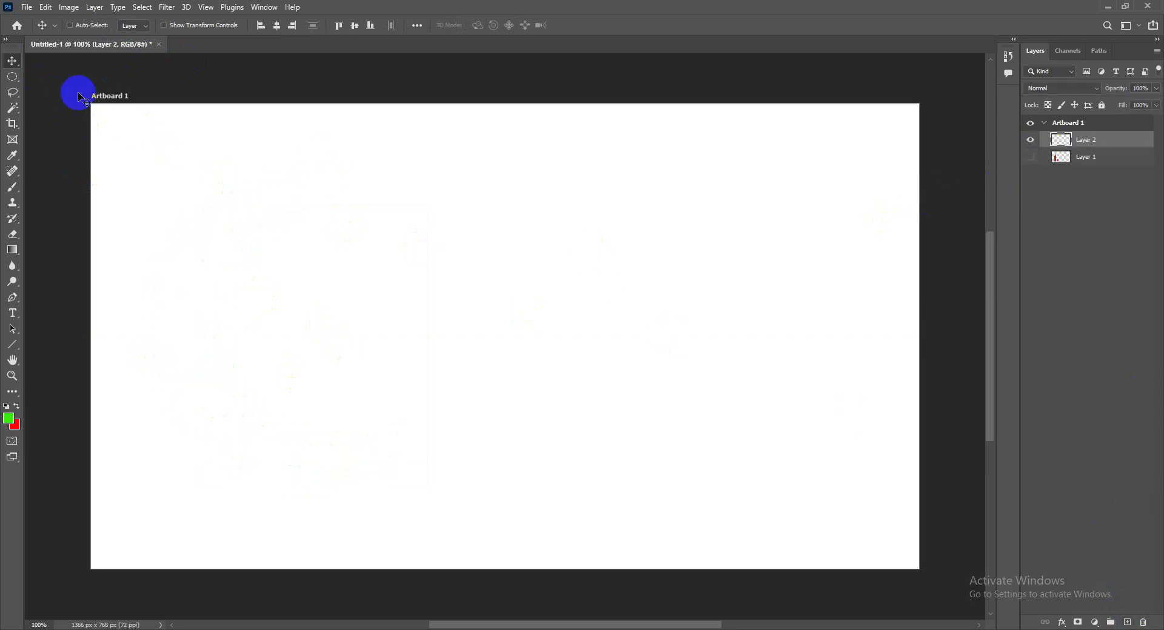
{"action": "left_click", "coordinate": [12, 76]}
{"action": "left_click_drag", "start_coordinate": [206, 192], "coordinate": [527, 510]}
{"action": "left_click", "coordinate": [107, 28]}
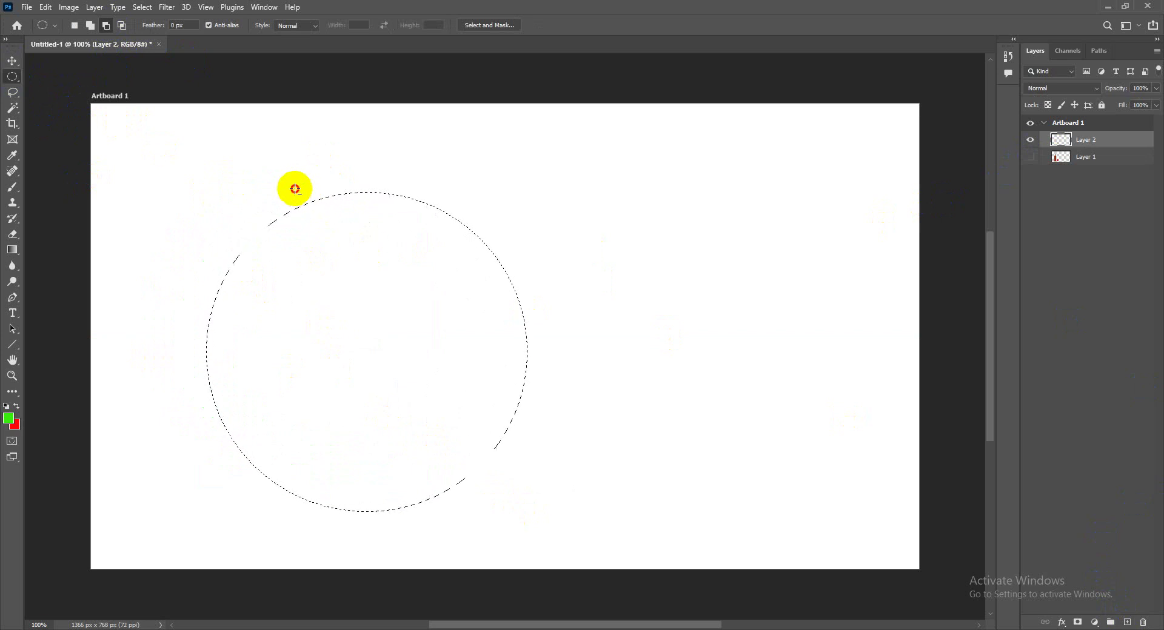
{"action": "mouse_move", "coordinate": [295, 188]}
{"action": "left_mouse_down"}
{"action": "mouse_move", "coordinate": [610, 493]}
{"action": "mouse_move", "coordinate": [576, 505]}
{"action": "left_mouse_up"}
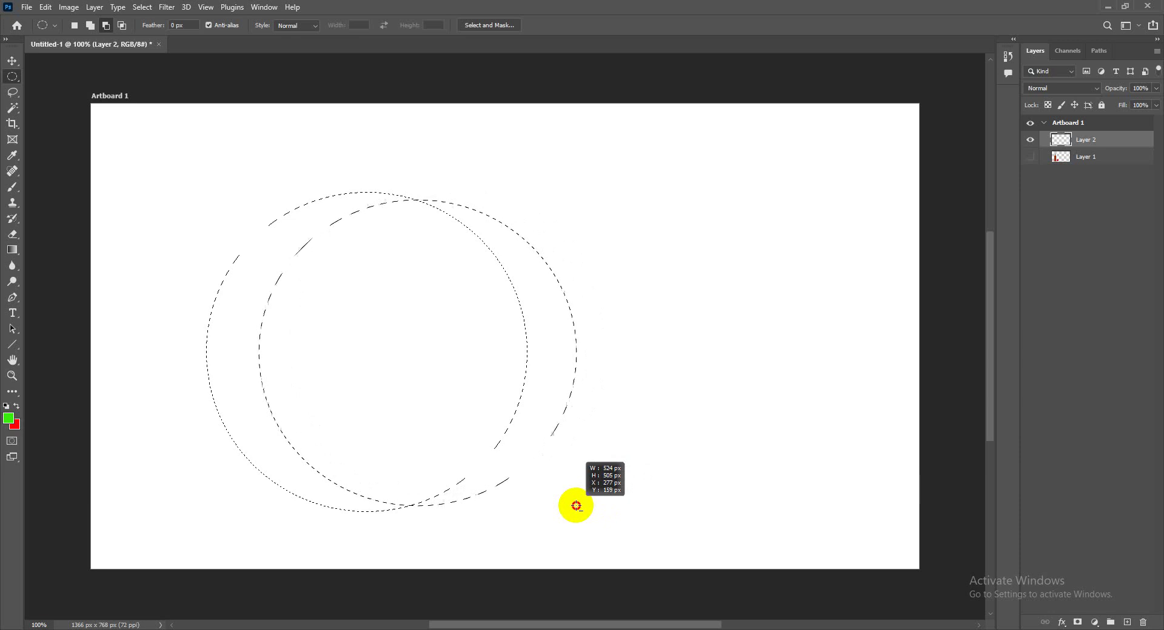
{"action": "mouse_move", "coordinate": [576, 505]}
{"action": "left_mouse_down"}
{"action": "mouse_move", "coordinate": [606, 529]}
{"action": "mouse_move", "coordinate": [592, 509]}
{"action": "left_mouse_up"}
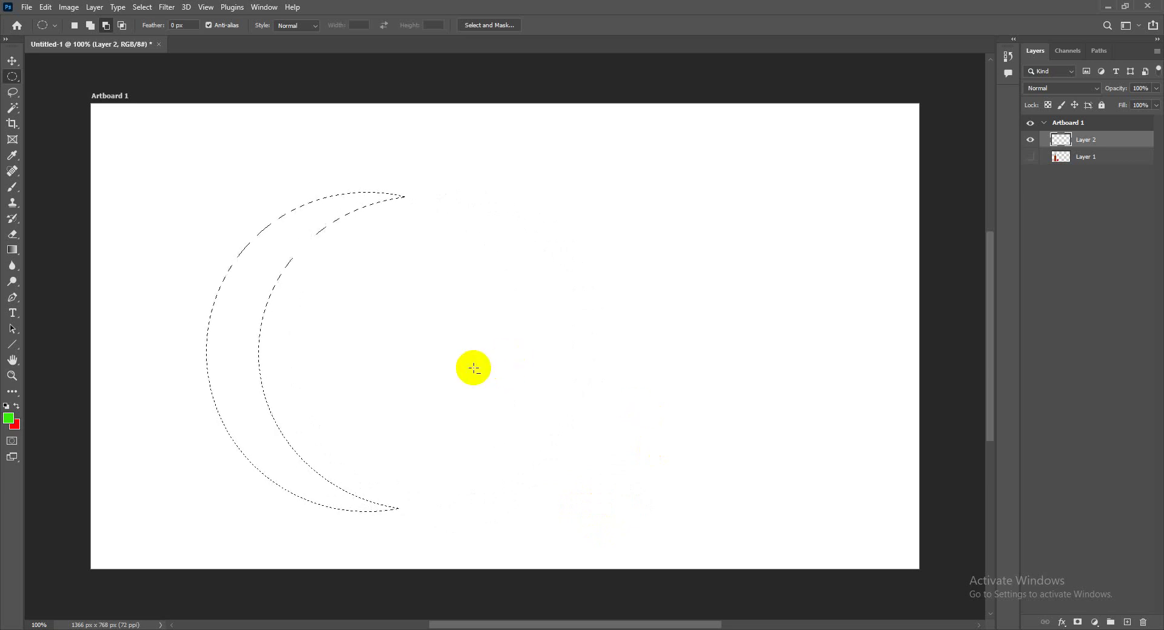
Fill the crescent with red and shift it up and to the left.
{"action": "key", "text": "ctrl+BackSpace"}
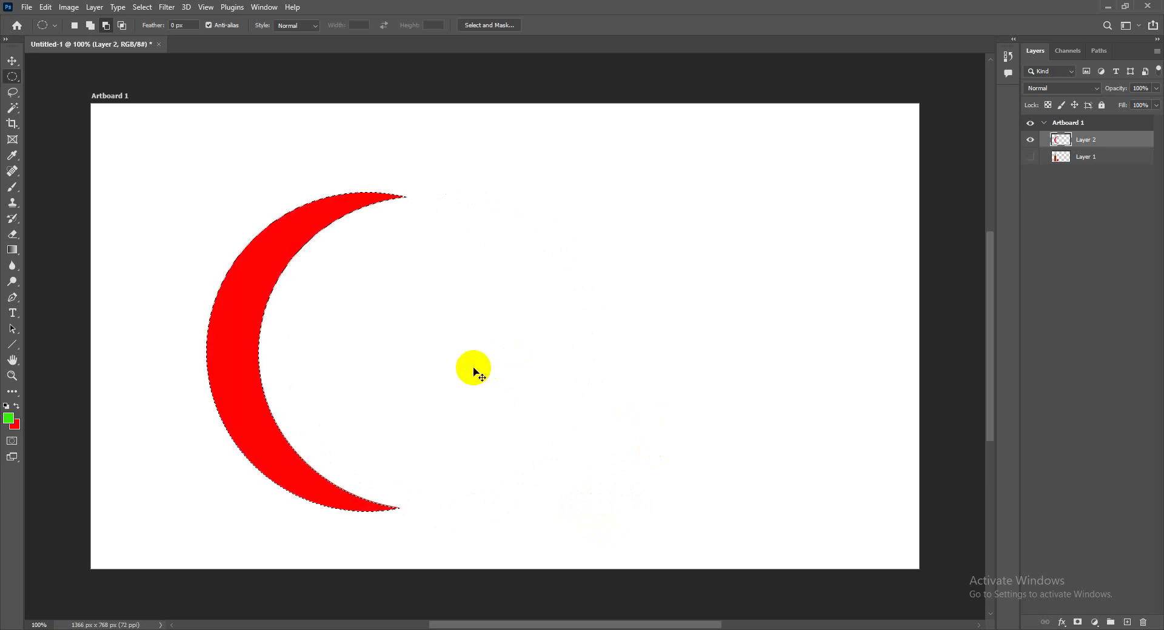
{"action": "left_click", "coordinate": [11, 61]}
{"action": "left_click_drag", "start_coordinate": [234, 317], "coordinate": [243, 291]}
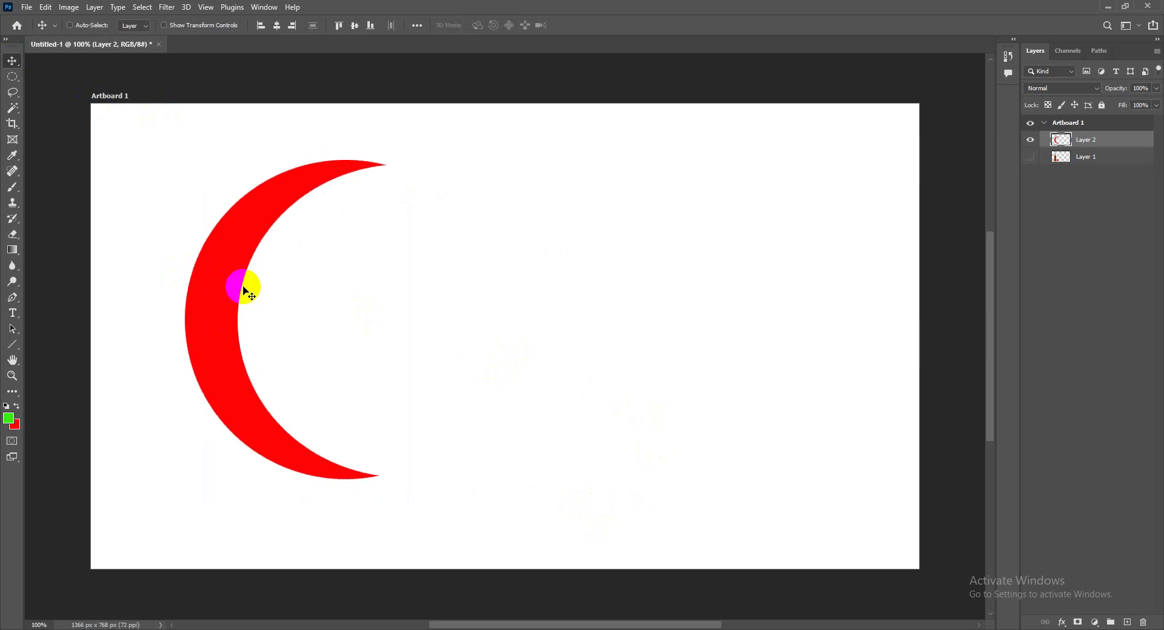
Drag out a copy of the crescent to the right, then undo it.
{"action": "left_click", "coordinate": [247, 272]}
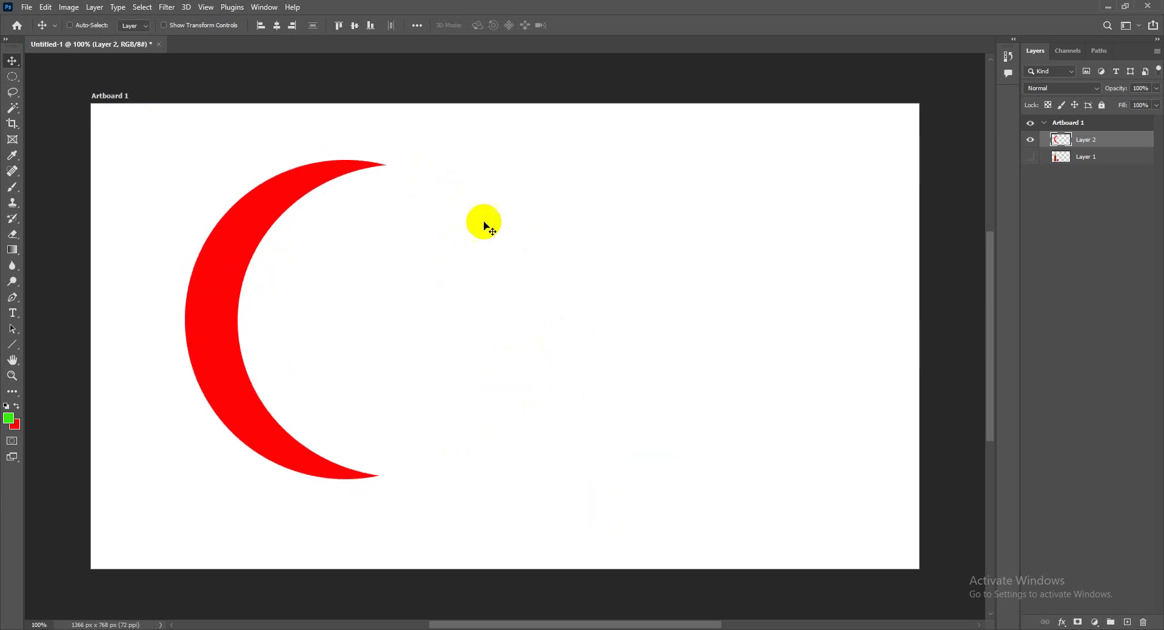
{"action": "left_click", "coordinate": [233, 199]}
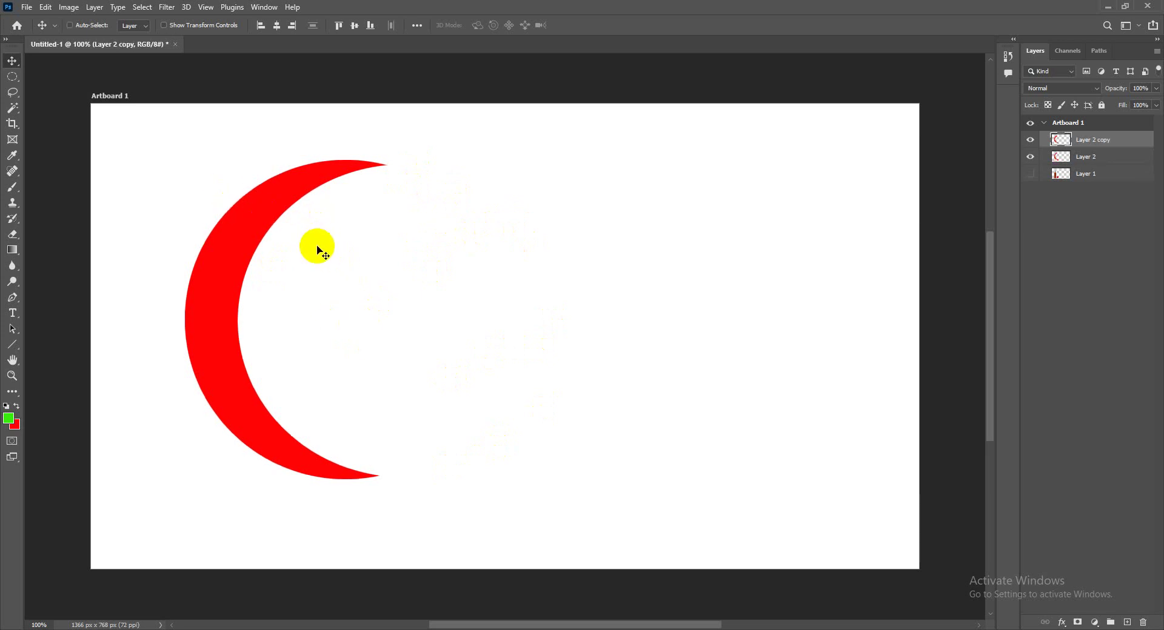
{"action": "left_click_drag", "start_coordinate": [273, 242], "coordinate": [507, 242], "text": "alt"}
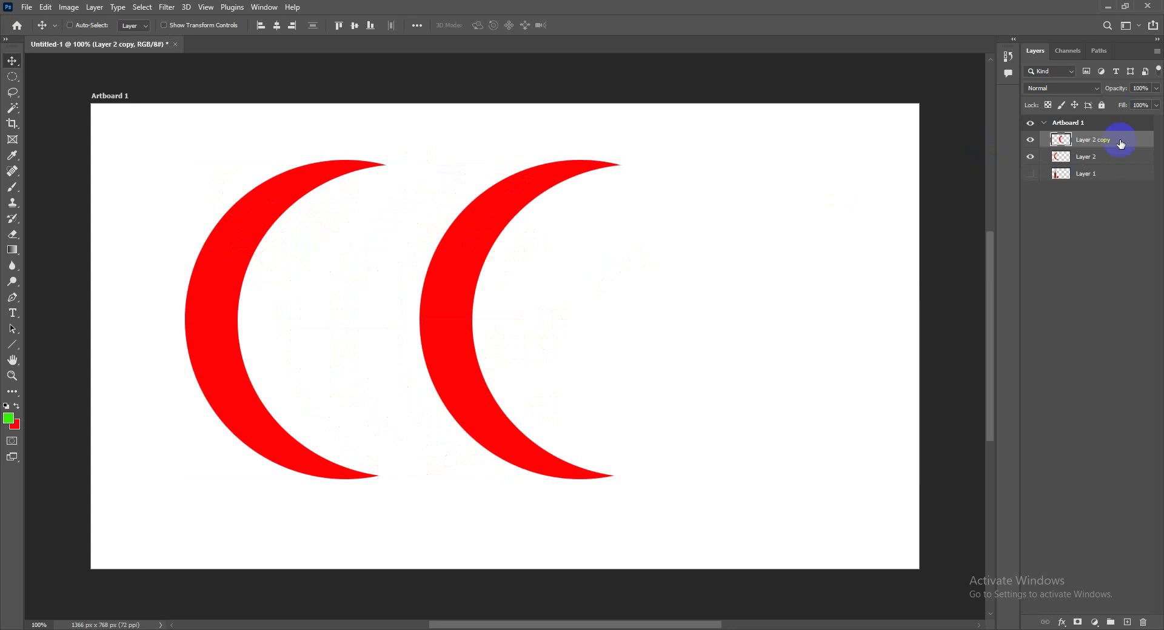
{"action": "key", "text": "ctrl+z"}
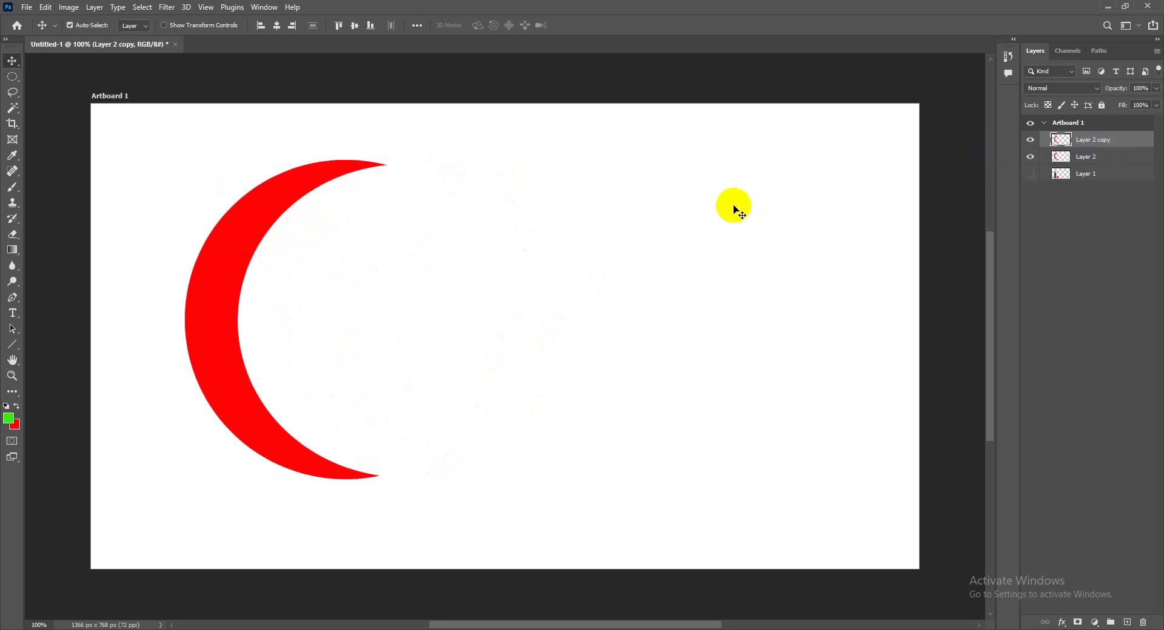
{"action": "key", "text": "ctrl+shift+z"}
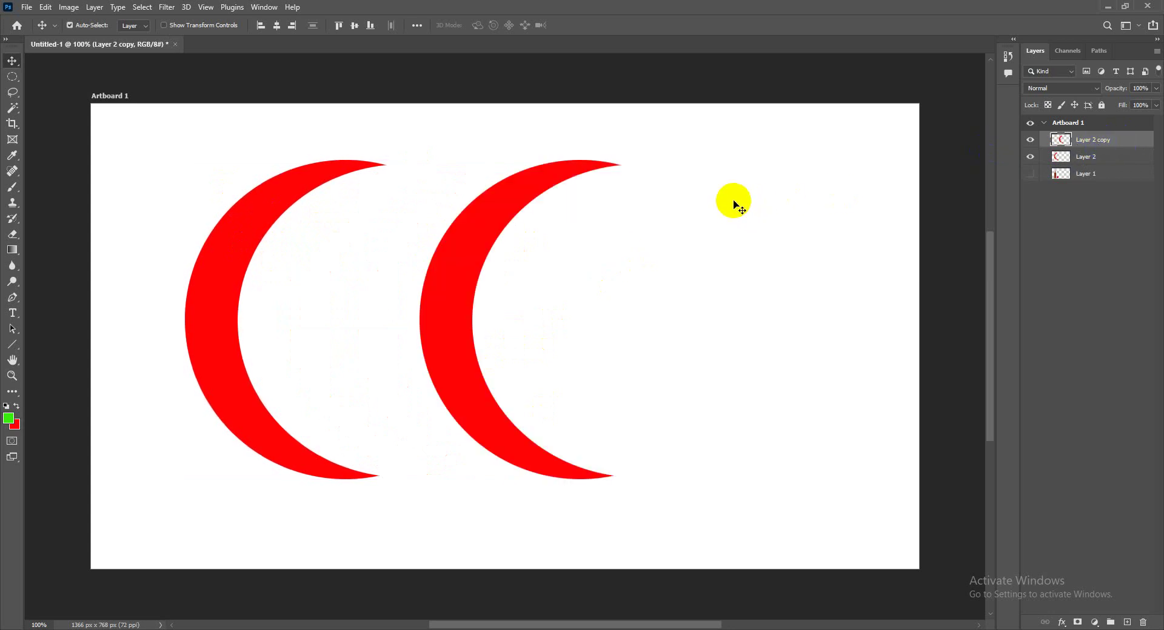
{"action": "key", "text": "ctrl+z"}
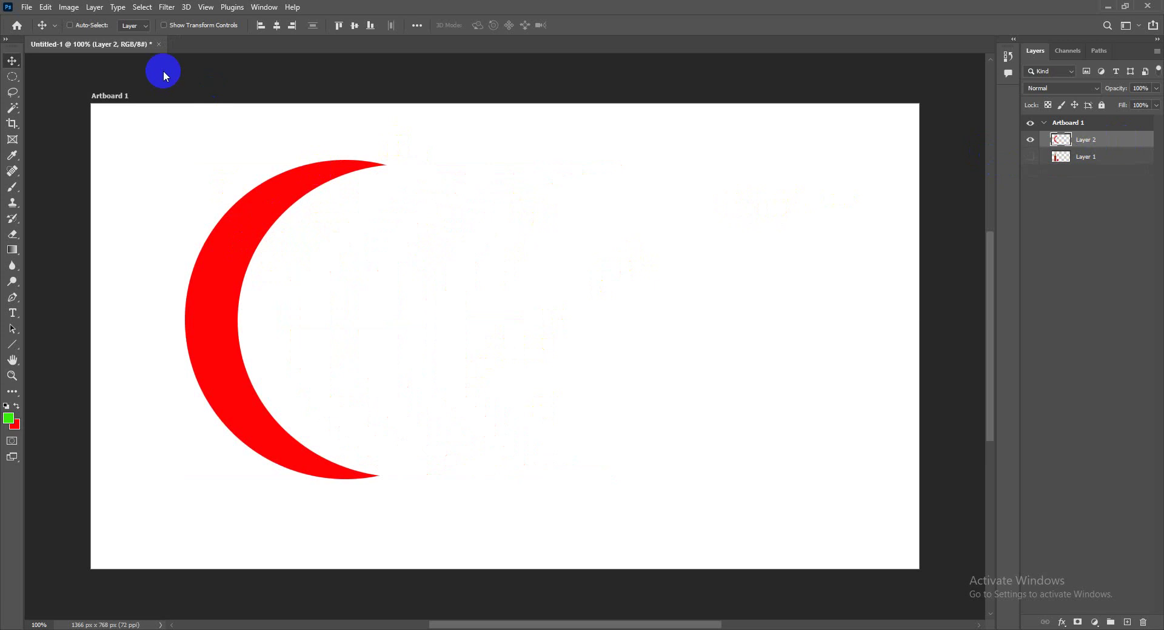
Duplicate the crescent layer as 'Layer 2 copy'.
{"action": "left_click", "coordinate": [97, 8]}
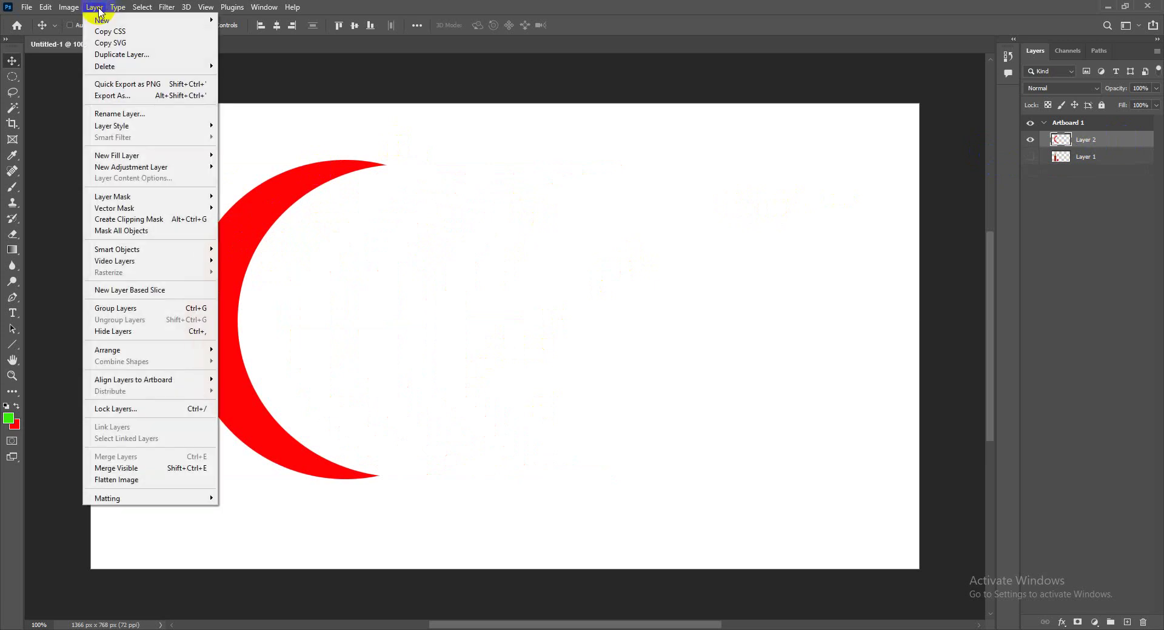
{"action": "left_click", "coordinate": [139, 56]}
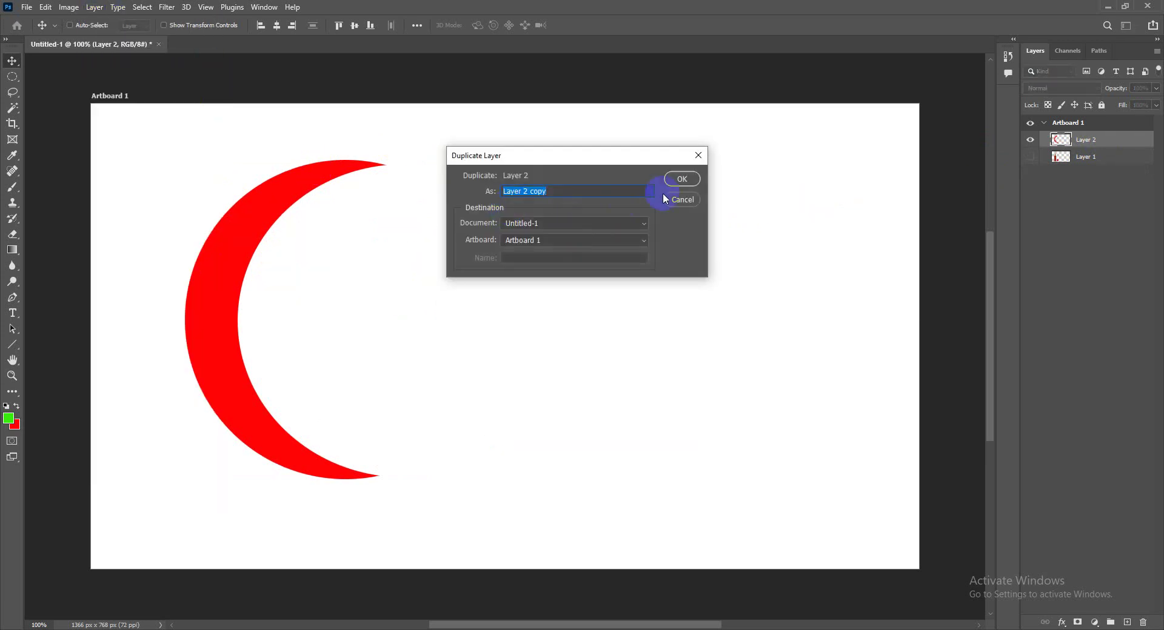
{"action": "left_click", "coordinate": [680, 180]}
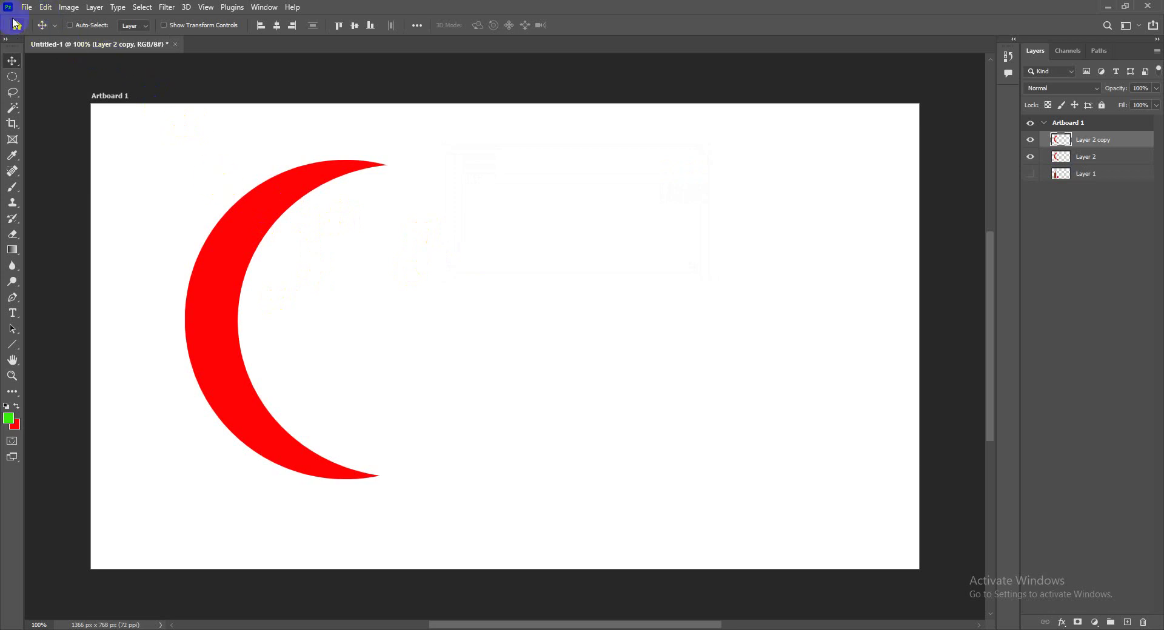
Flip the copied crescent horizontally with Free Transform.
{"action": "left_click", "coordinate": [46, 7]}
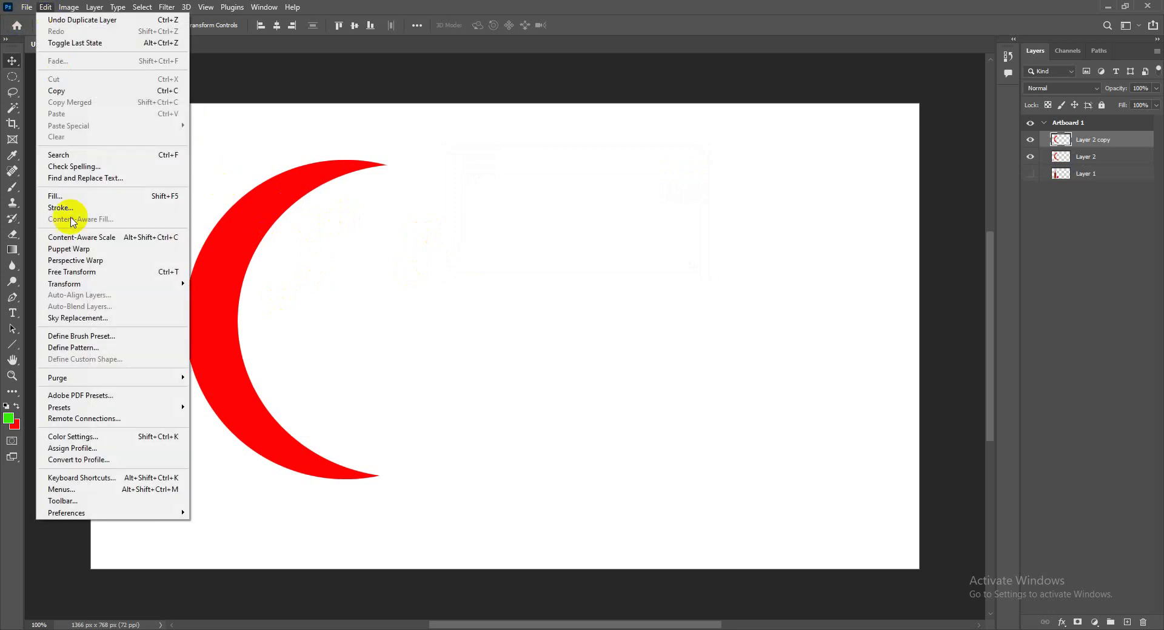
{"action": "left_click", "coordinate": [113, 273]}
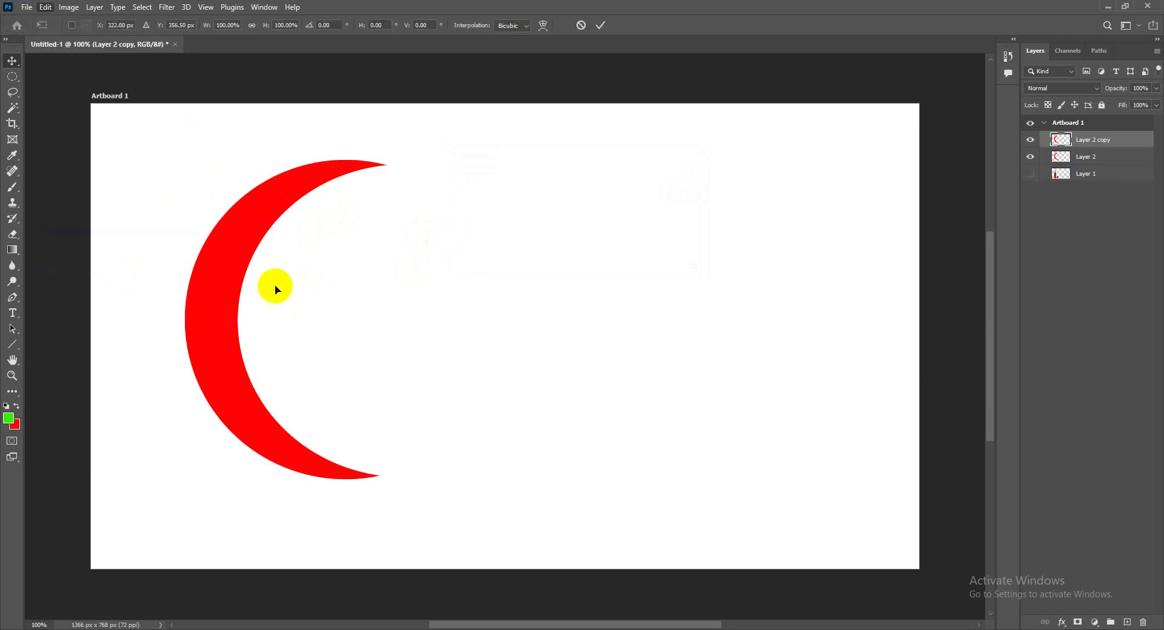
{"action": "right_click", "coordinate": [293, 223]}
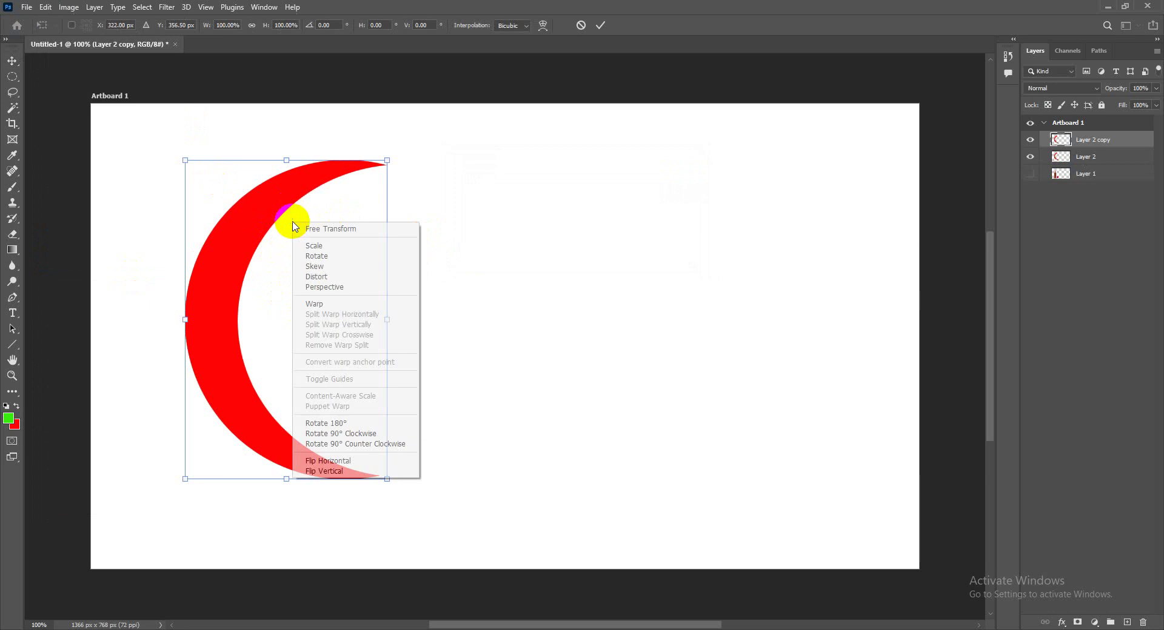
{"action": "left_click", "coordinate": [330, 462]}
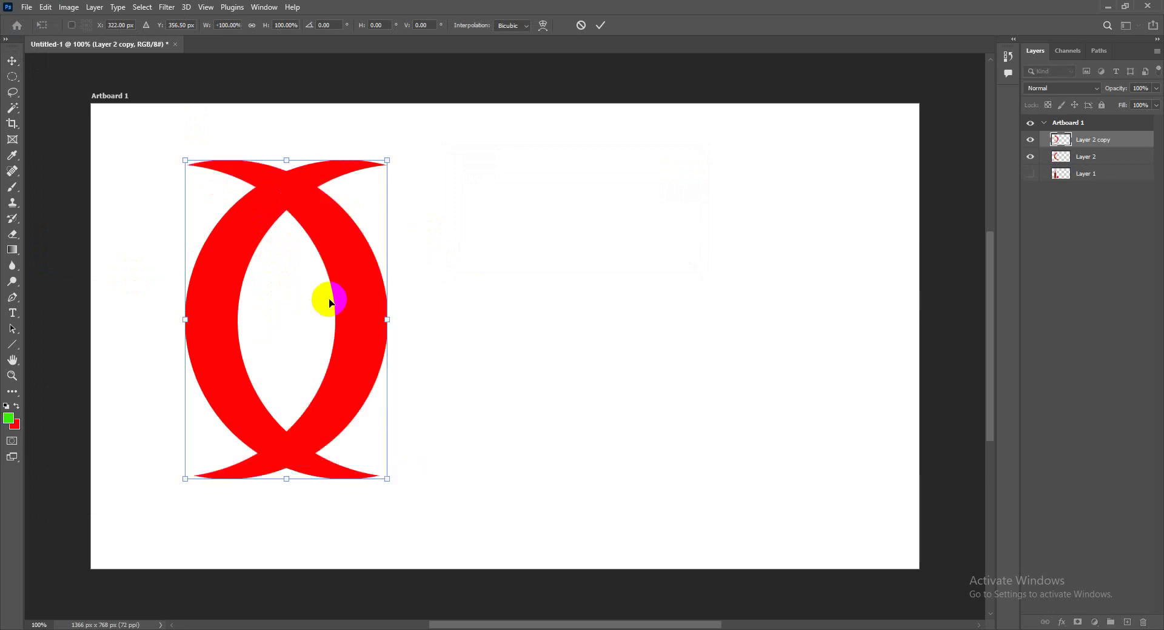
{"action": "left_click", "coordinate": [602, 24]}
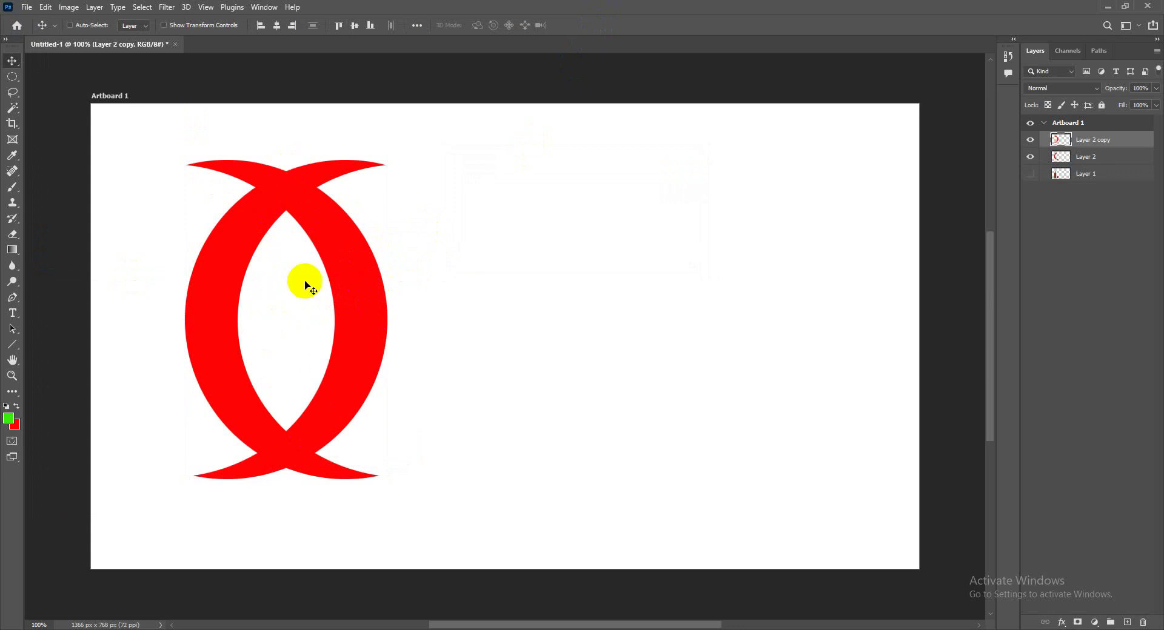
Move the mirrored crescent right to complete the ring, and add empty Layer 3.
{"action": "left_click", "coordinate": [301, 434]}
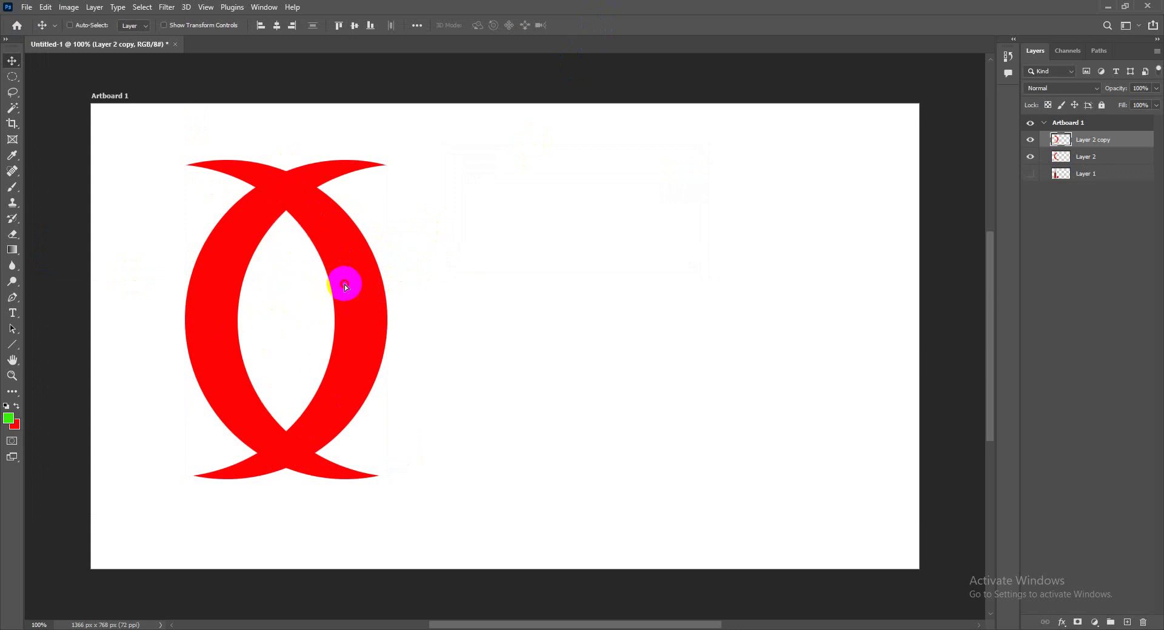
{"action": "left_click_drag", "start_coordinate": [341, 285], "coordinate": [547, 286]}
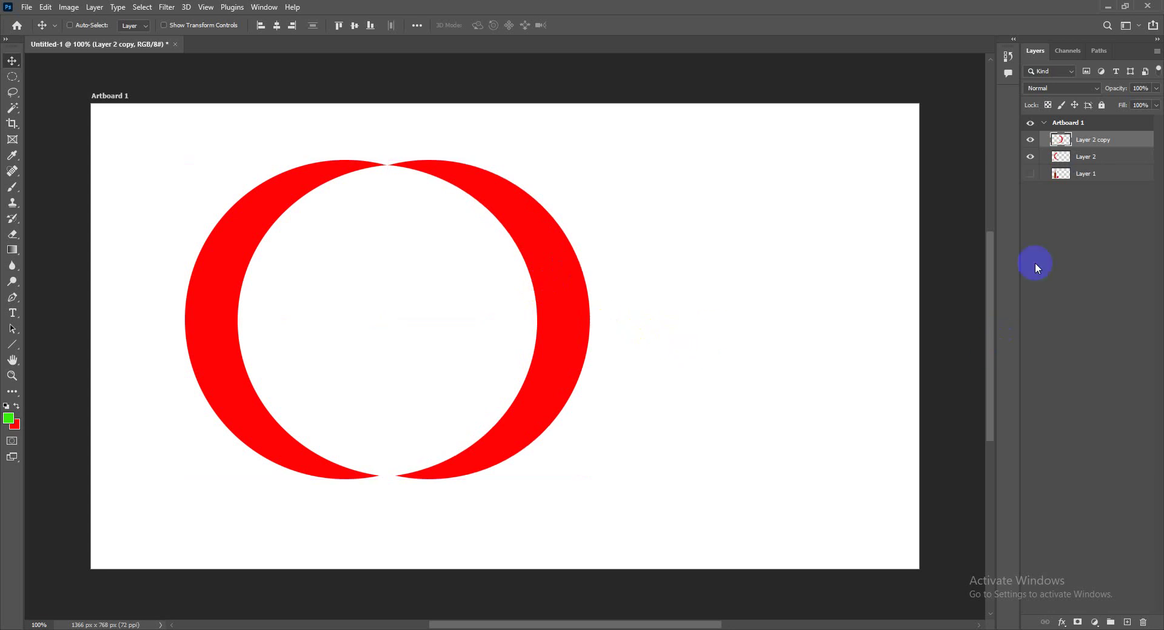
{"action": "left_click", "coordinate": [1127, 622]}
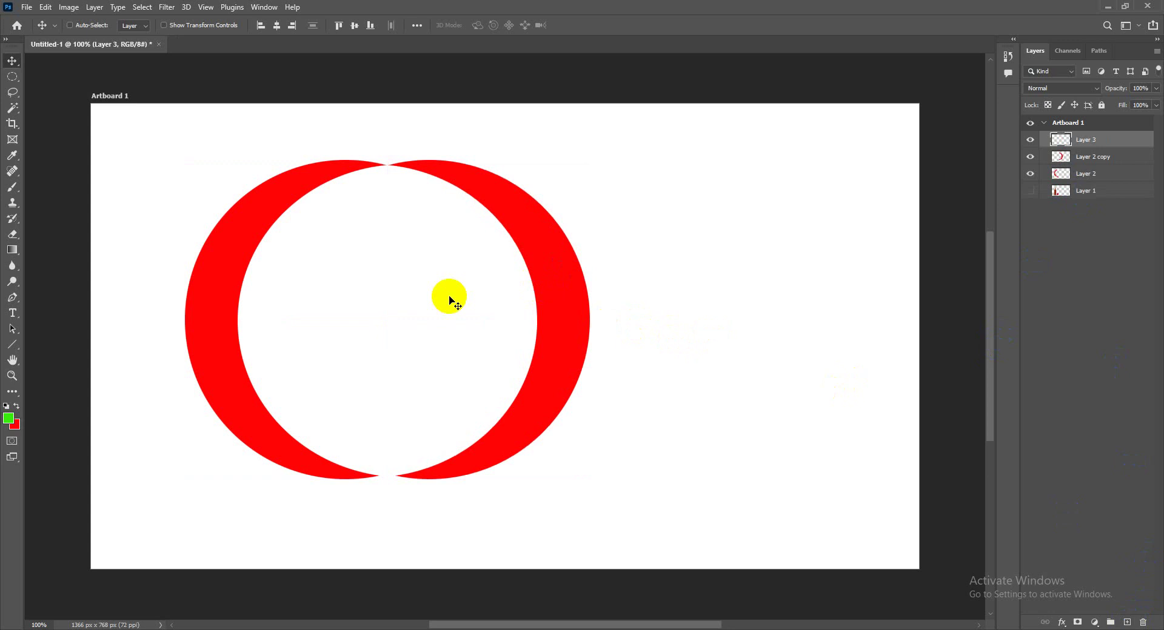
Make a cross-shaped selection from a tall and a wide rectangle inside the ring.
{"action": "left_click", "coordinate": [13, 79]}
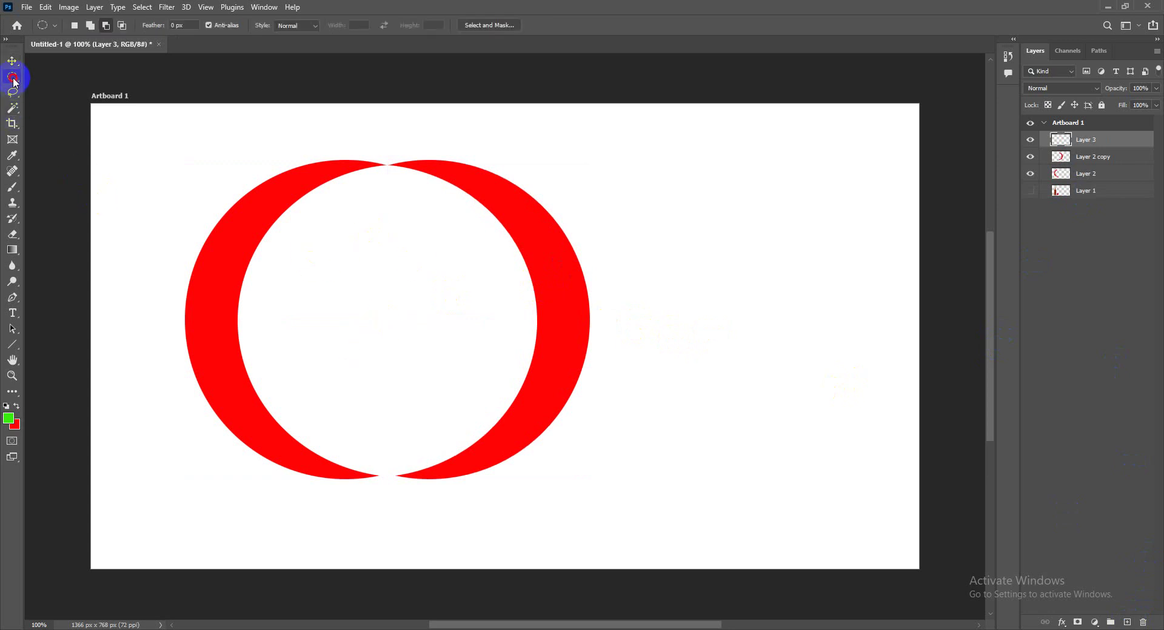
{"action": "left_click_drag", "start_coordinate": [13, 82], "coordinate": [64, 77]}
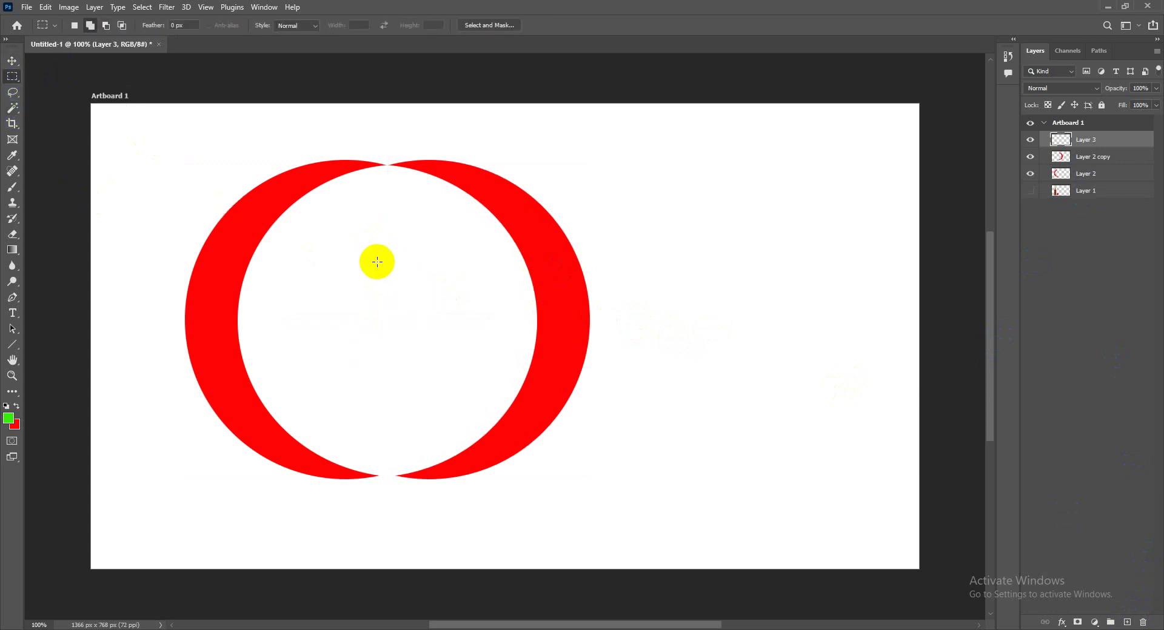
{"action": "left_click_drag", "start_coordinate": [354, 228], "coordinate": [407, 393]}
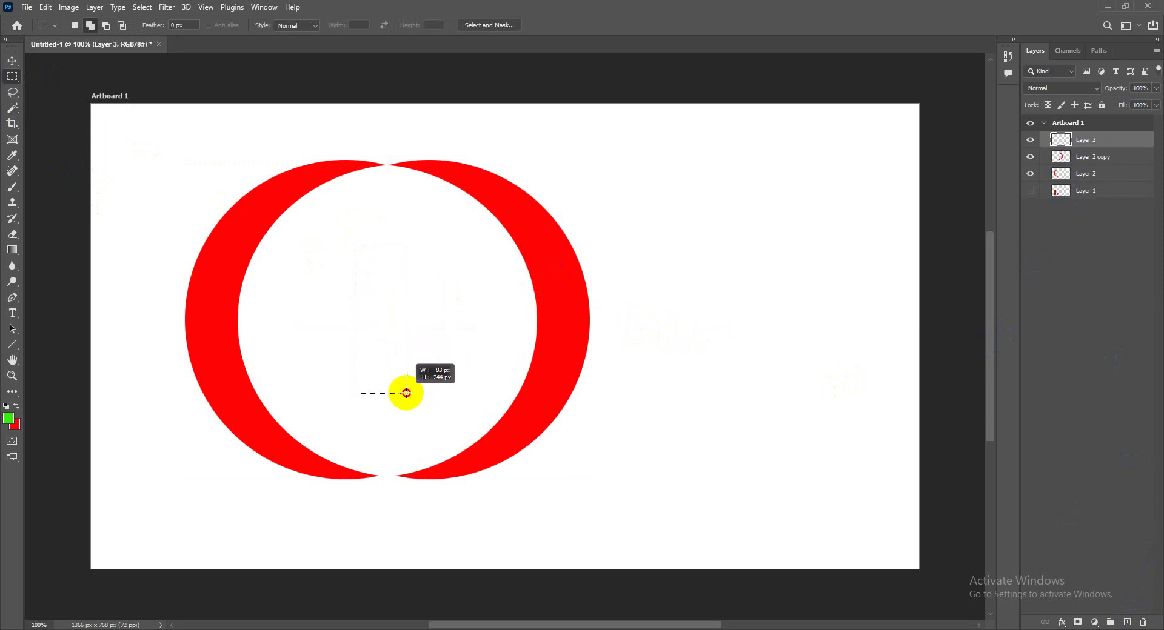
{"action": "key", "text": "space"}
{"action": "left_click_drag", "start_coordinate": [406, 393], "coordinate": [410, 394]}
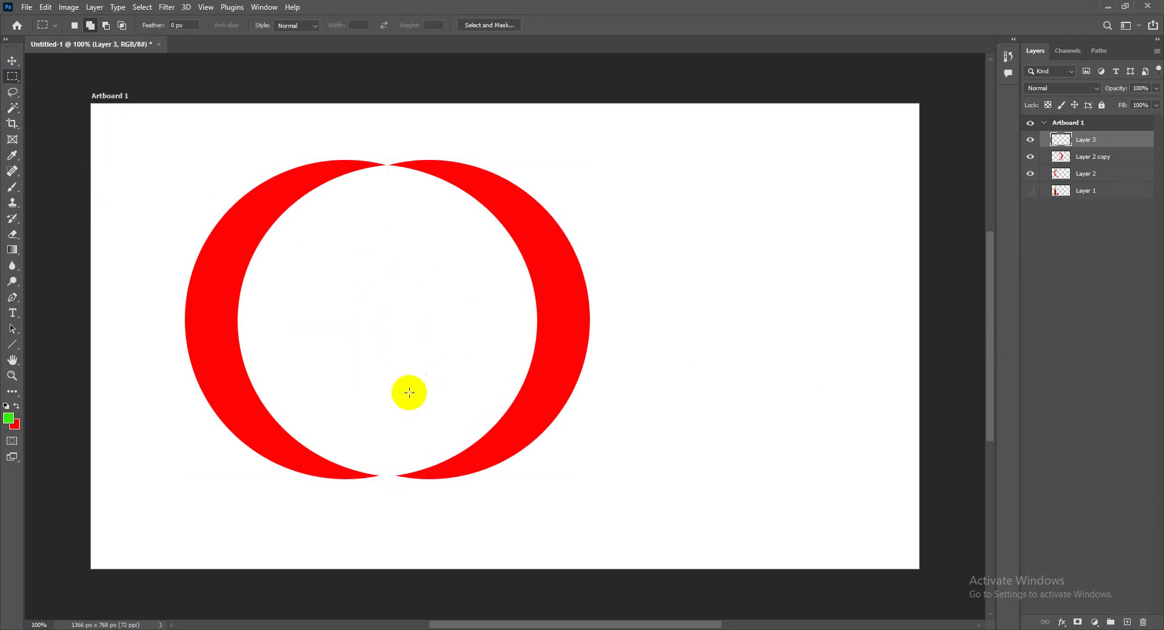
{"action": "left_click_drag", "start_coordinate": [301, 286], "coordinate": [465, 336]}
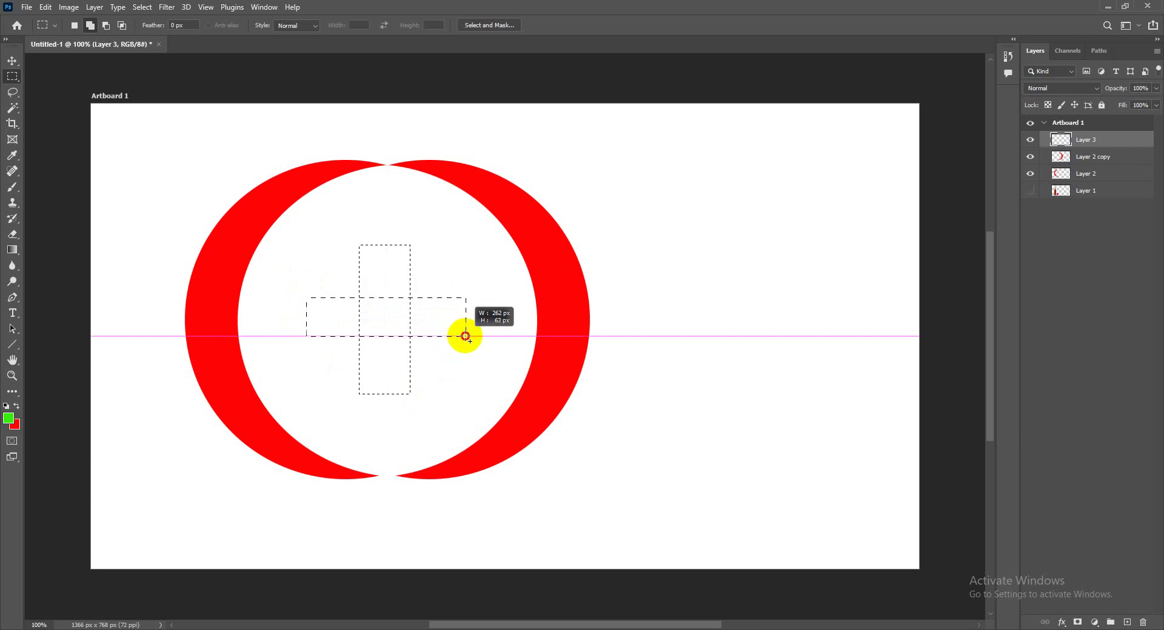
{"action": "left_click_drag", "start_coordinate": [465, 337], "coordinate": [465, 337]}
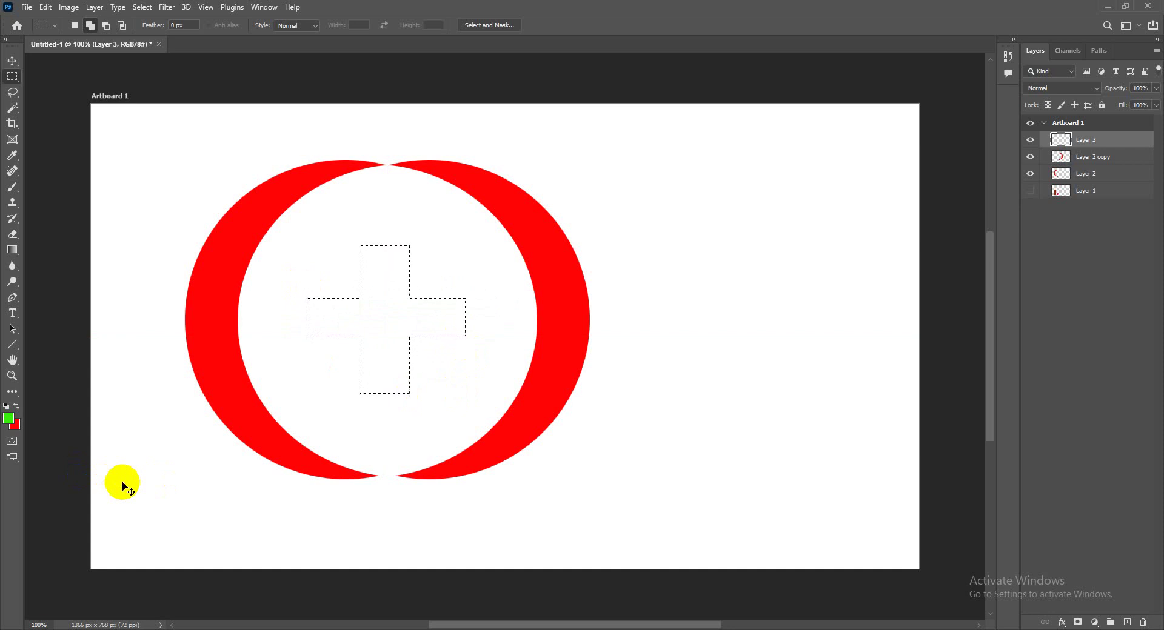
Fill the cross with red and deselect.
{"action": "key", "text": "ctrl+BackSpace"}
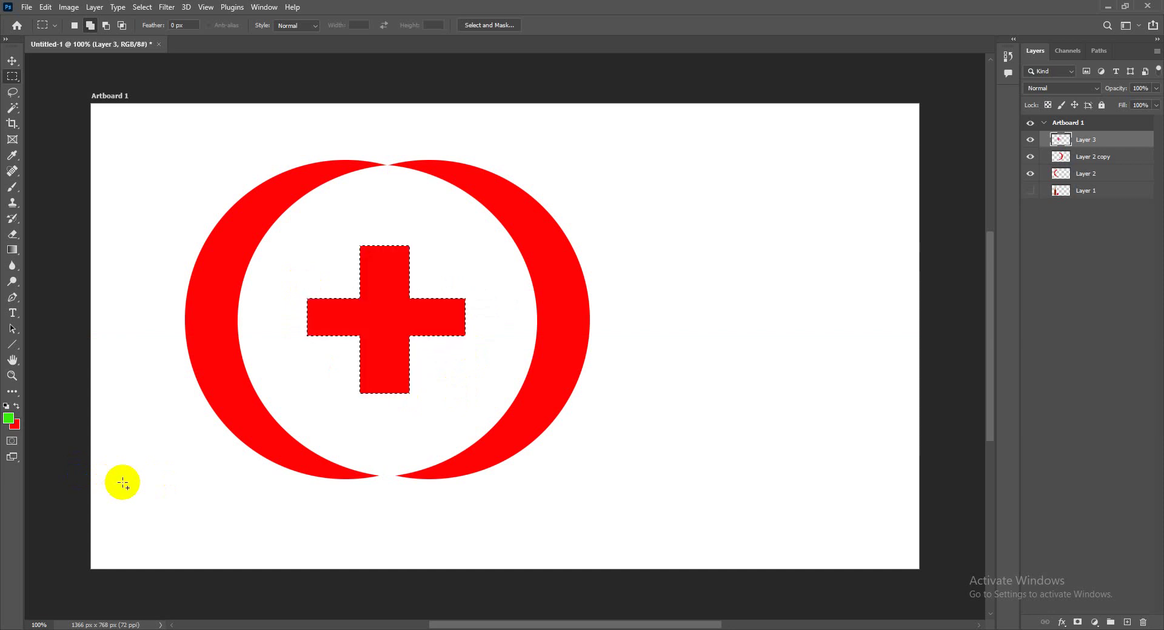
{"action": "left_click", "coordinate": [143, 9]}
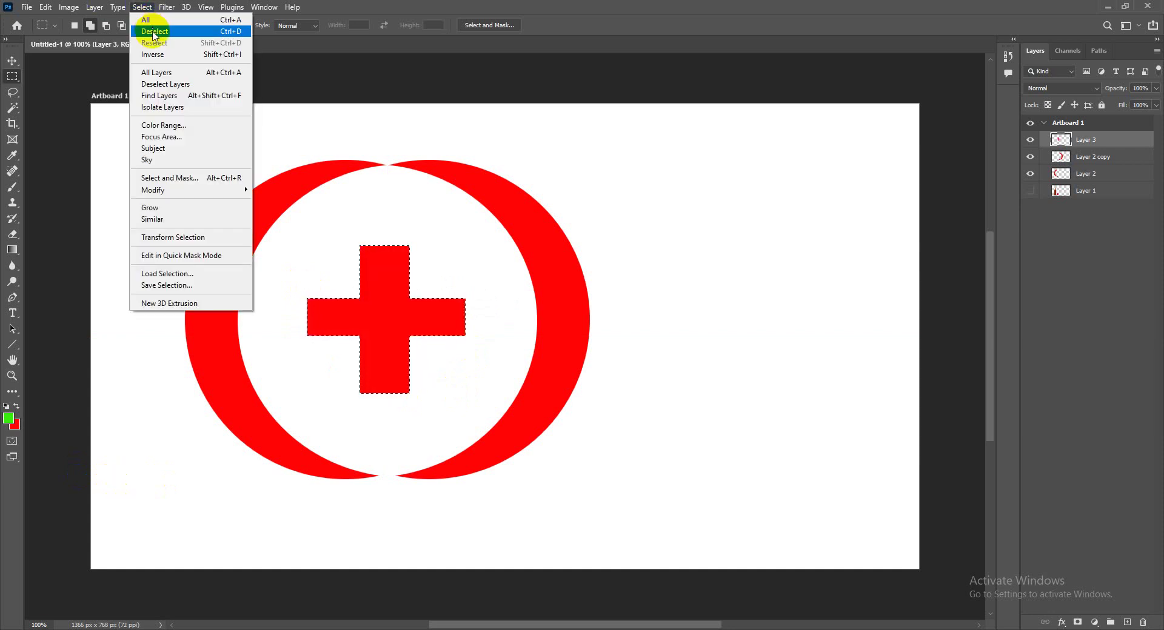
{"action": "left_click", "coordinate": [156, 35]}
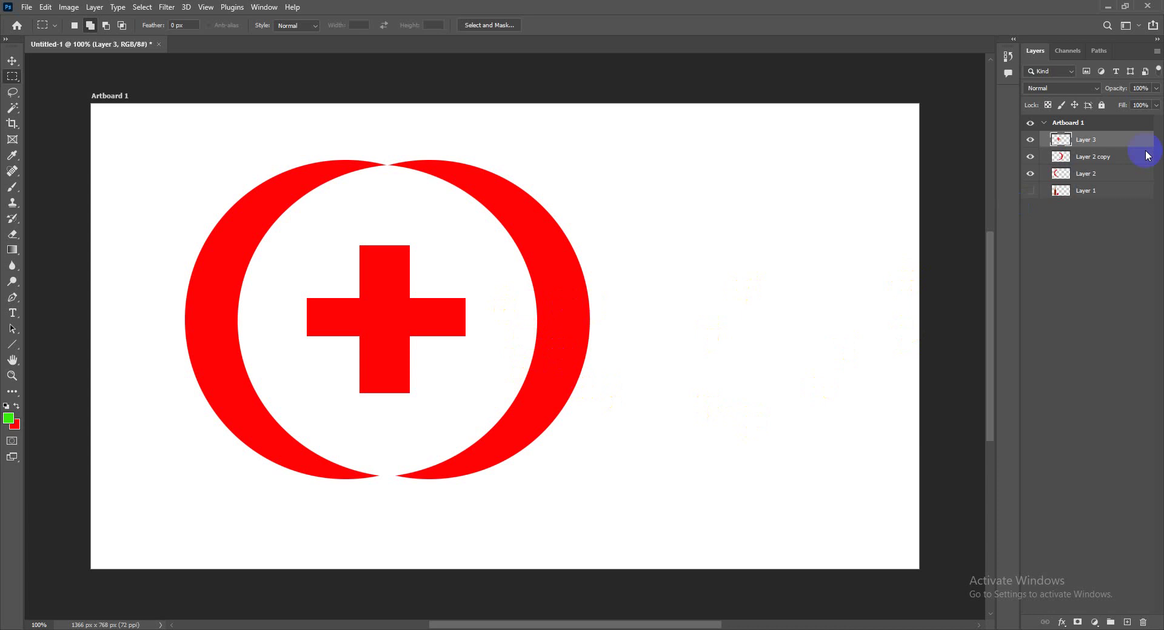
Toggle the cross and both crescent layers off and on to check each.
{"action": "left_click", "coordinate": [1031, 142]}
{"action": "left_click", "coordinate": [1030, 142]}
{"action": "left_click", "coordinate": [1031, 158]}
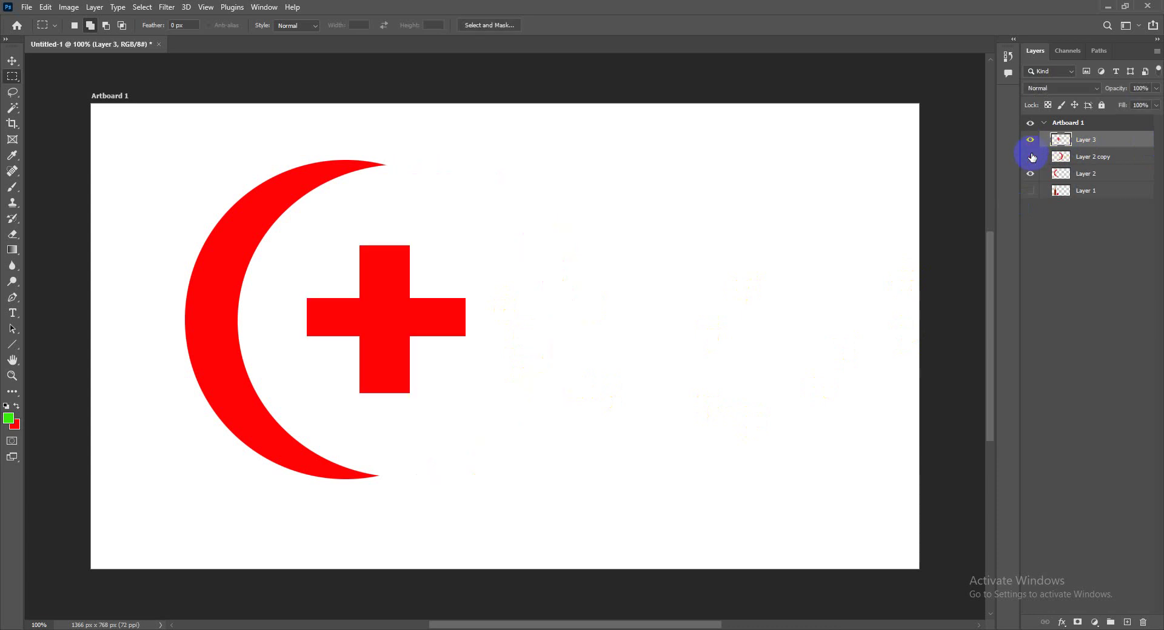
{"action": "left_click", "coordinate": [1030, 158]}
{"action": "left_click", "coordinate": [1030, 170]}
{"action": "left_click", "coordinate": [1030, 172]}
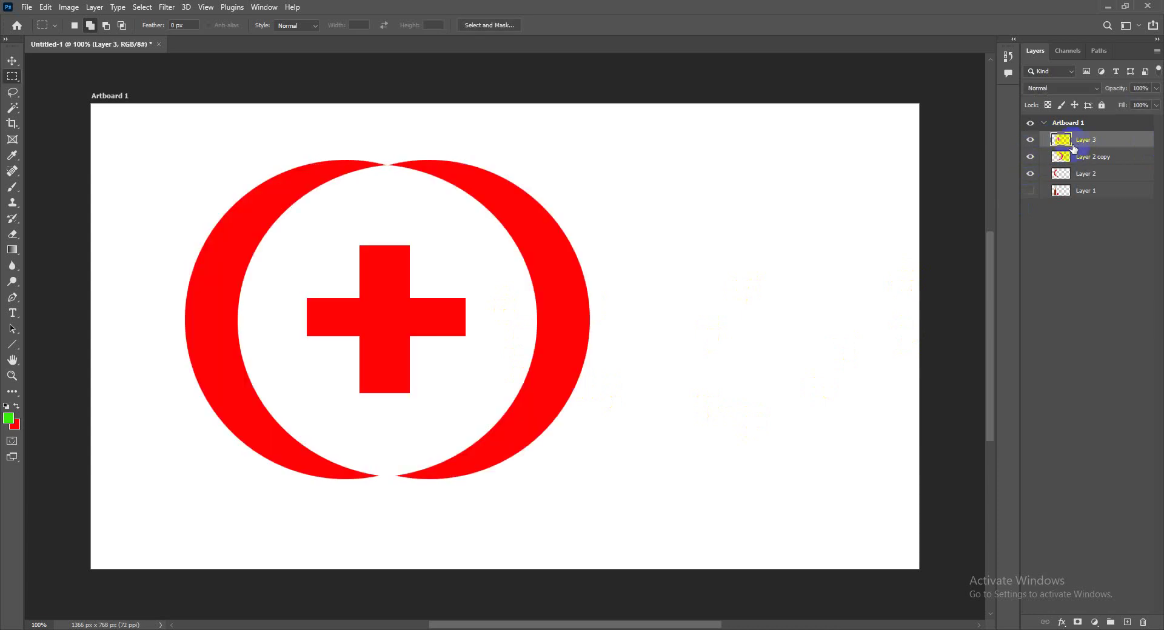
Merge Layer 3, Layer 2 copy and Layer 2 into one layer.
{"action": "left_click", "coordinate": [1108, 174], "text": "shift"}
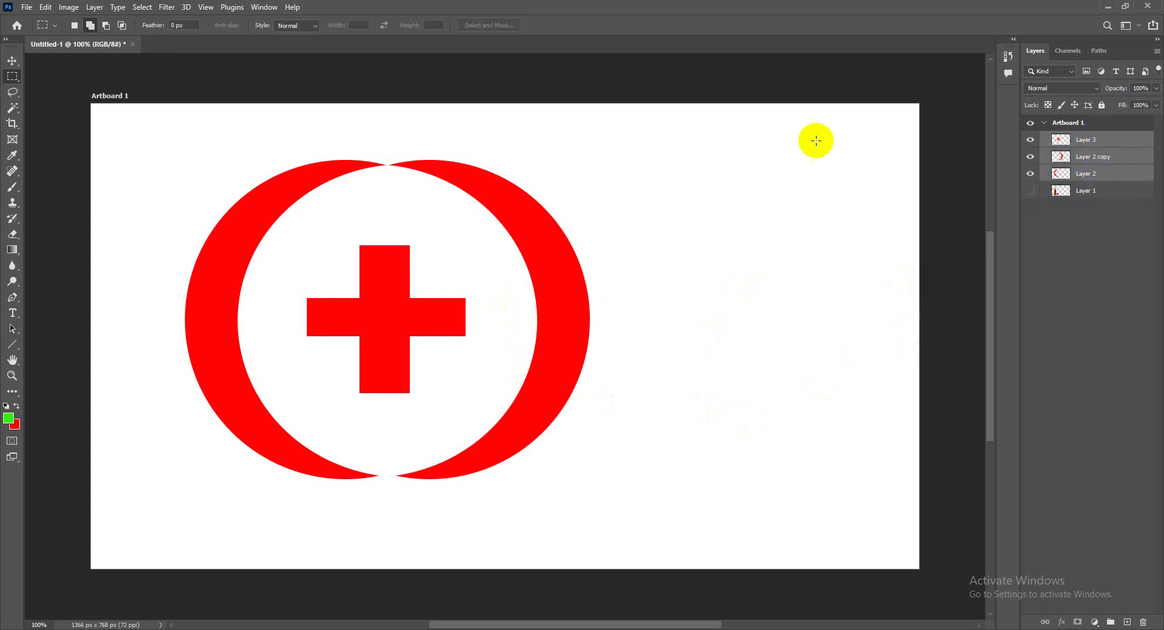
{"action": "left_click", "coordinate": [94, 7]}
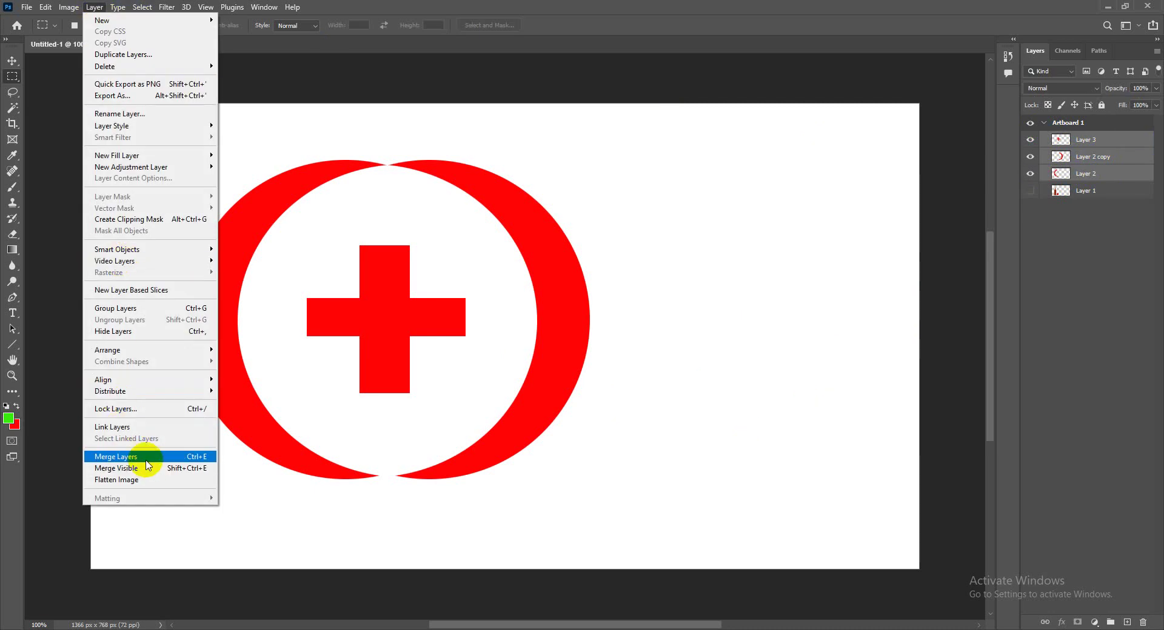
{"action": "left_click", "coordinate": [174, 459]}
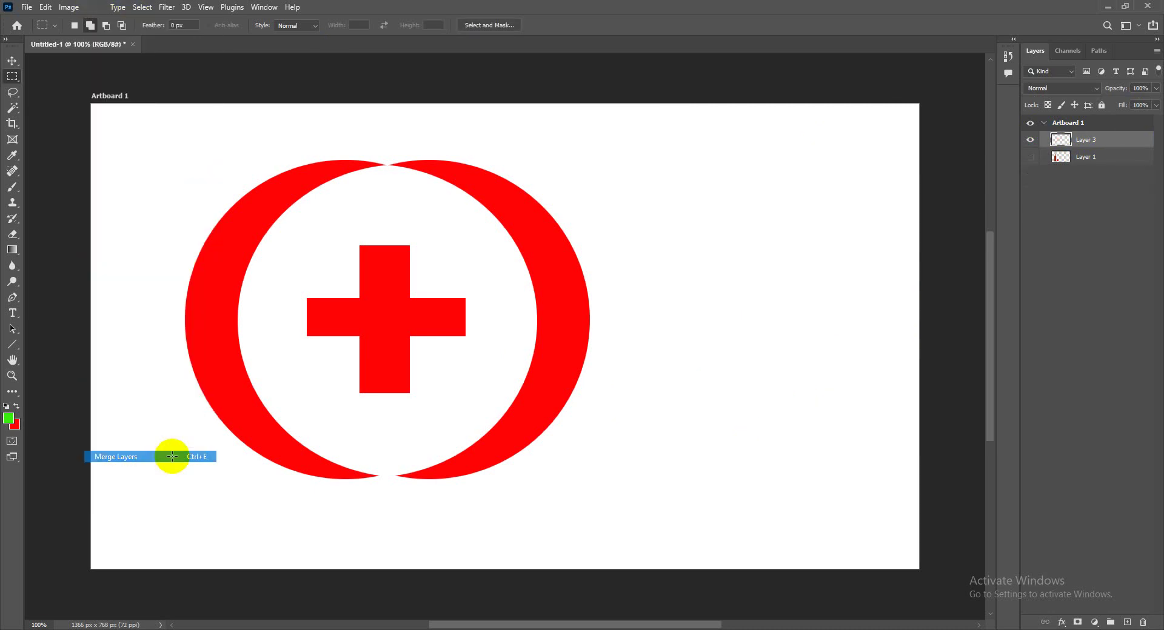
Move the merged logo slightly up and to the left.
{"action": "left_click", "coordinate": [20, 68]}
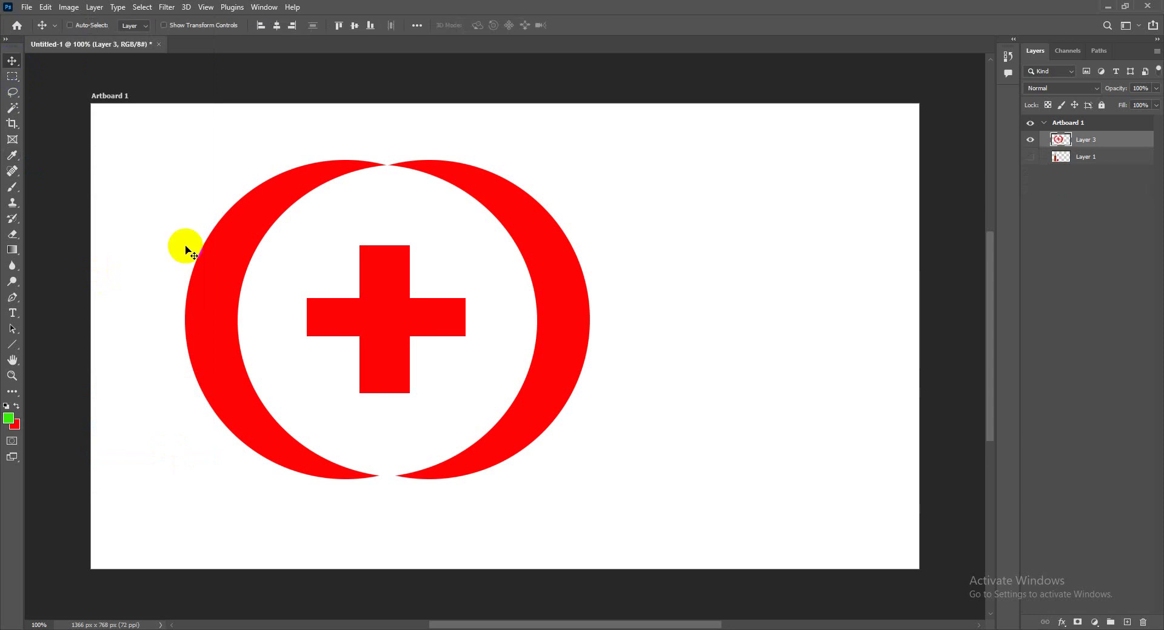
{"action": "mouse_move", "coordinate": [261, 246]}
{"action": "left_mouse_down"}
{"action": "mouse_move", "coordinate": [286, 274]}
{"action": "mouse_move", "coordinate": [213, 219]}
{"action": "left_mouse_up"}
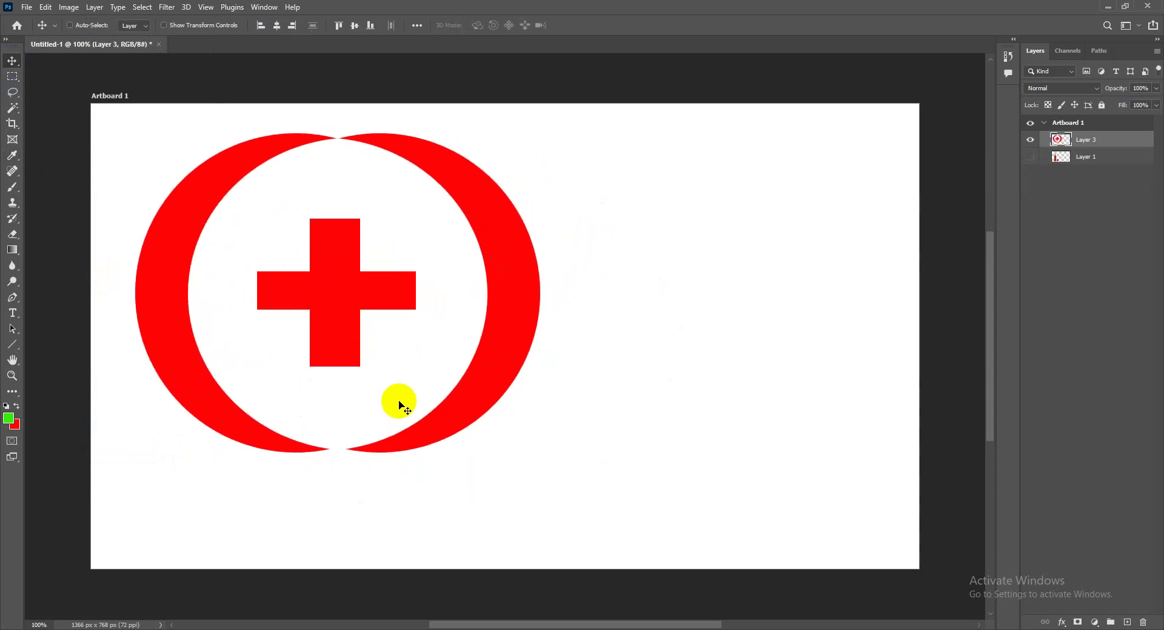
{"action": "left_click_drag", "start_coordinate": [469, 372], "coordinate": [476, 377]}
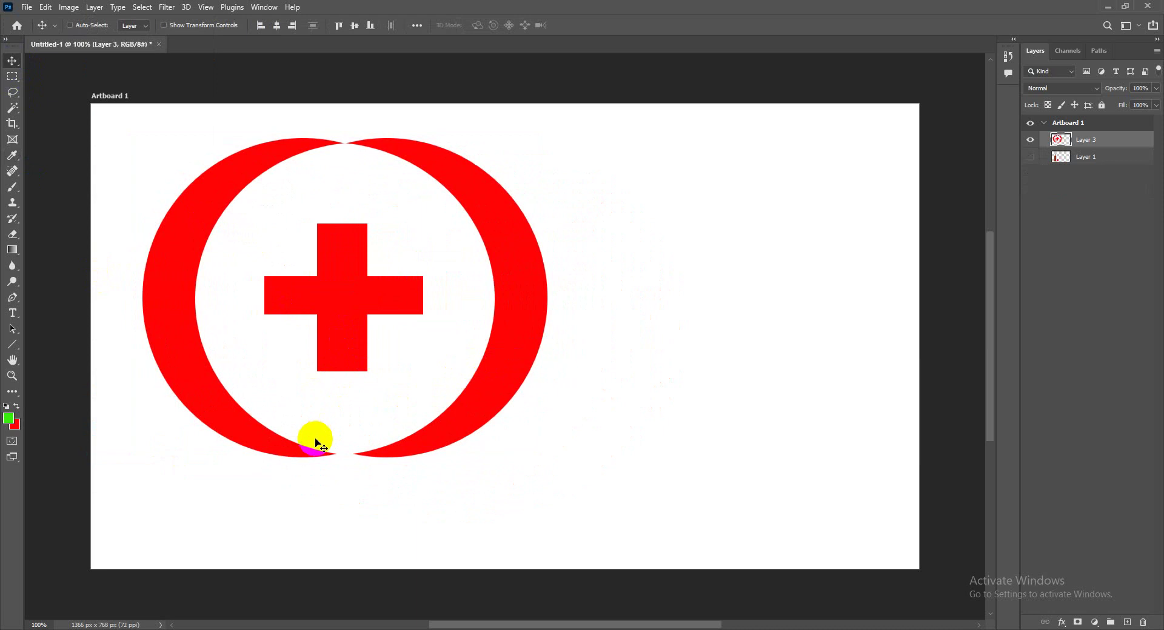
{"action": "left_click", "coordinate": [291, 459]}
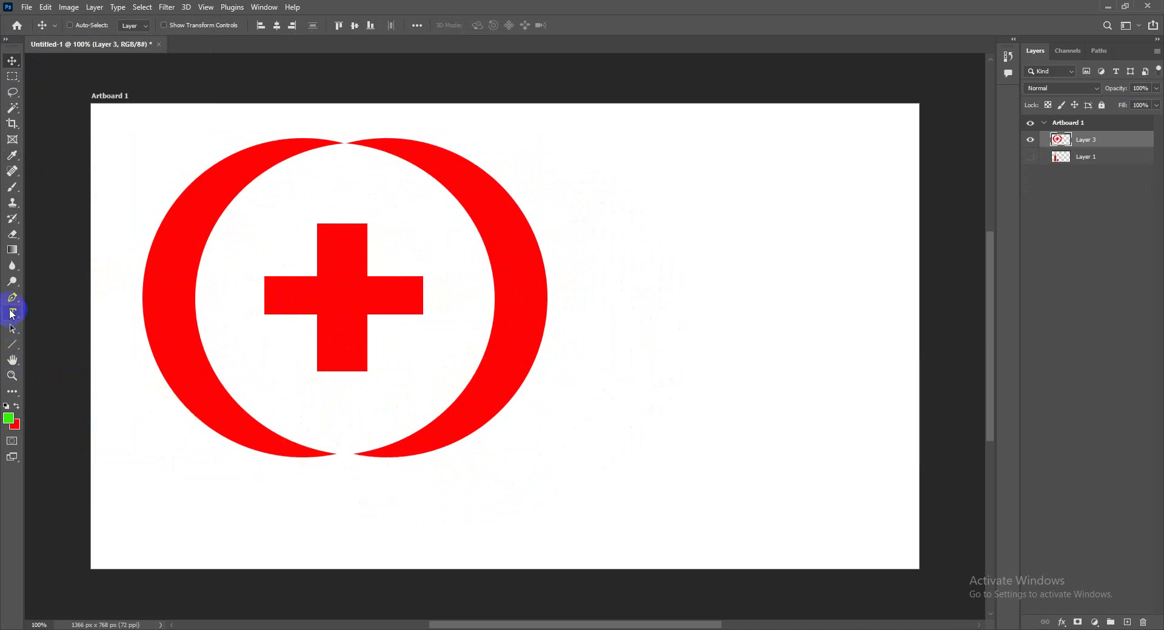
Add a horizontal text layer reading CITY HOSPITAL below the logo.
{"action": "left_click", "coordinate": [11, 312]}
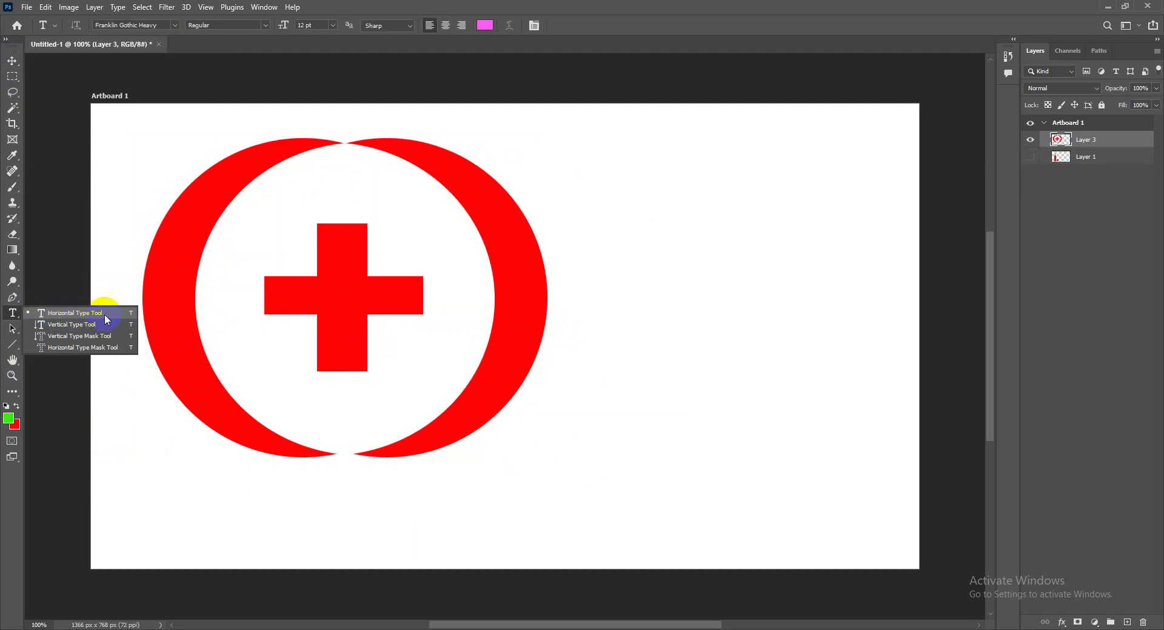
{"action": "left_click", "coordinate": [69, 314]}
{"action": "left_click", "coordinate": [204, 498]}
{"action": "type", "text": "CITY HOSPITAL"}
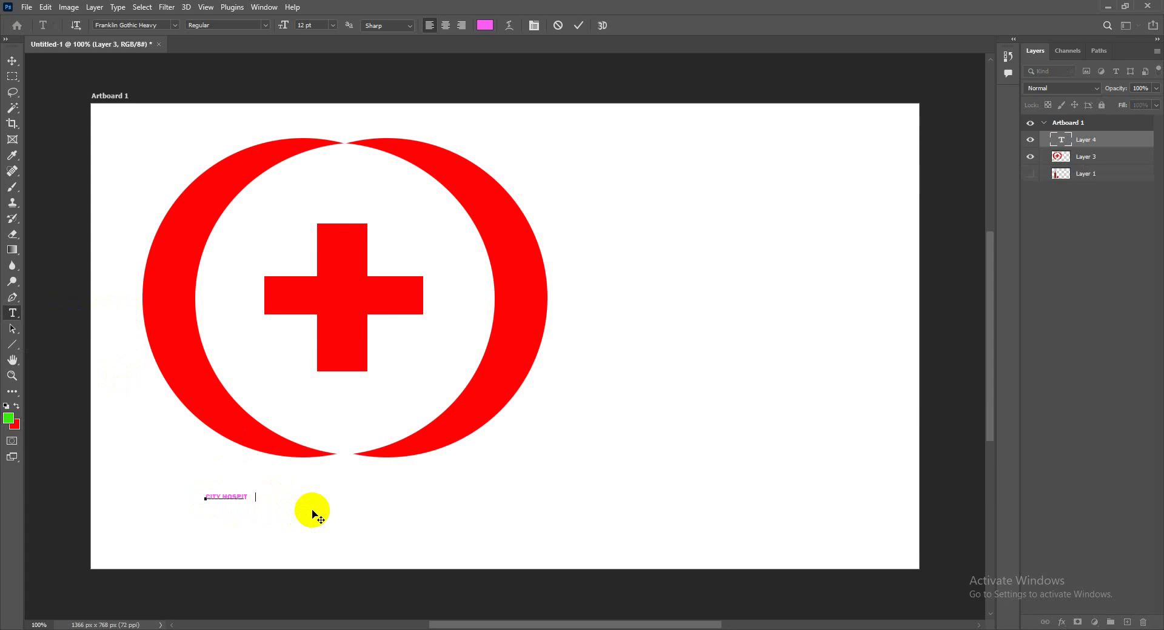
Scale the CITY HOSPITAL text to about 494% and centre it under the logo.
{"action": "left_click", "coordinate": [12, 61]}
{"action": "left_click_drag", "start_coordinate": [242, 495], "coordinate": [350, 509]}
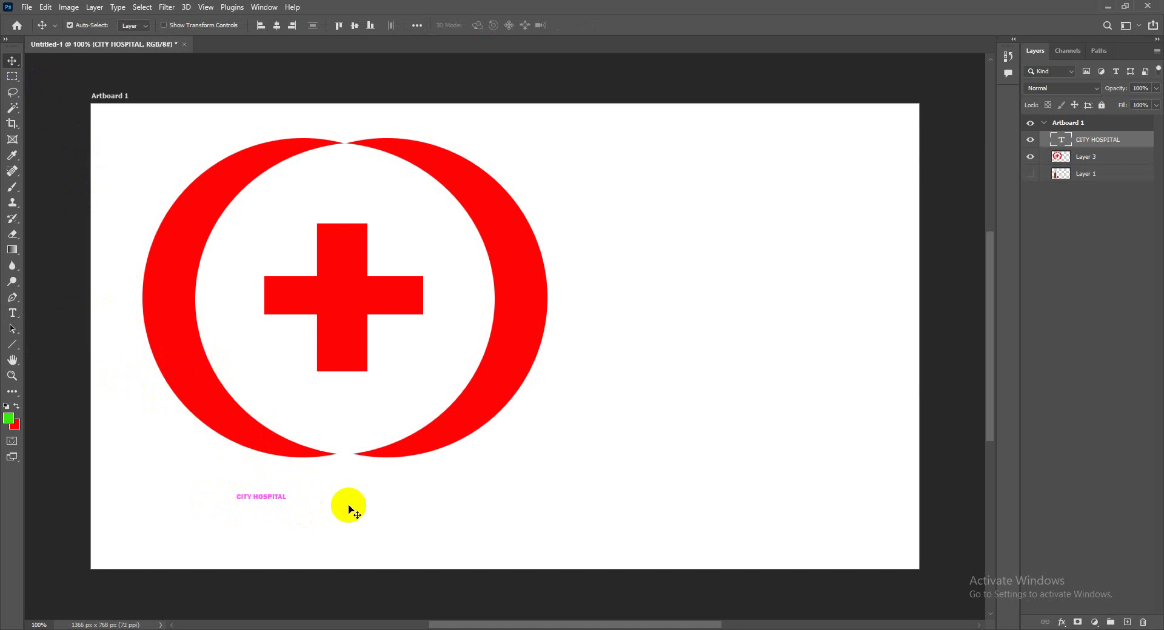
{"action": "key", "text": "ctrl+t"}
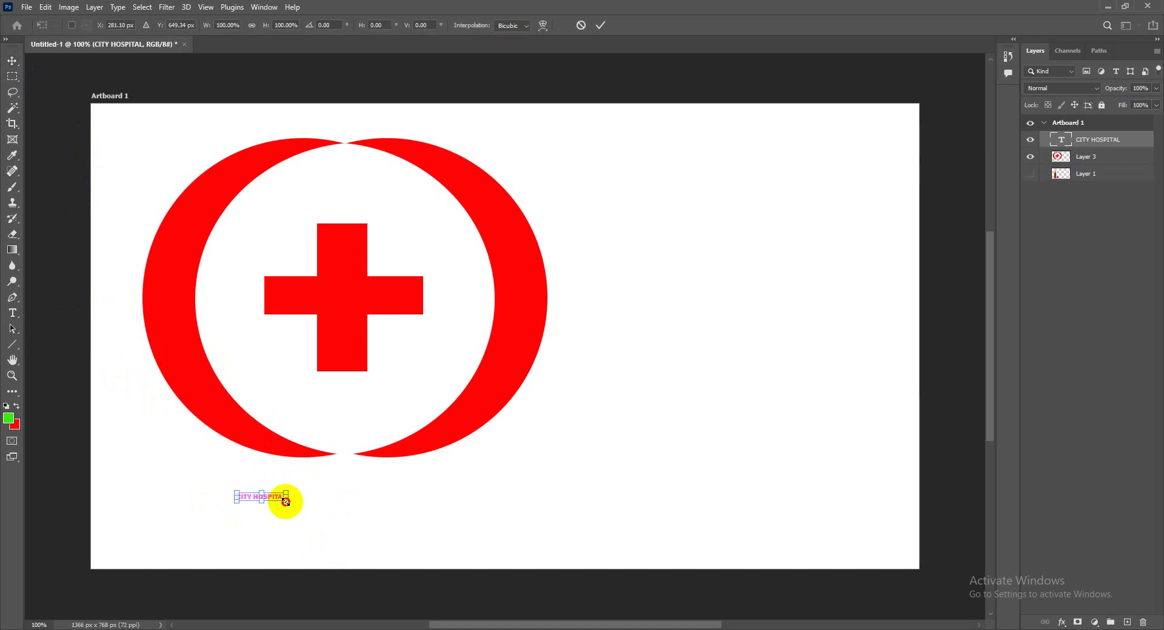
{"action": "left_click_drag", "start_coordinate": [285, 500], "coordinate": [383, 522]}
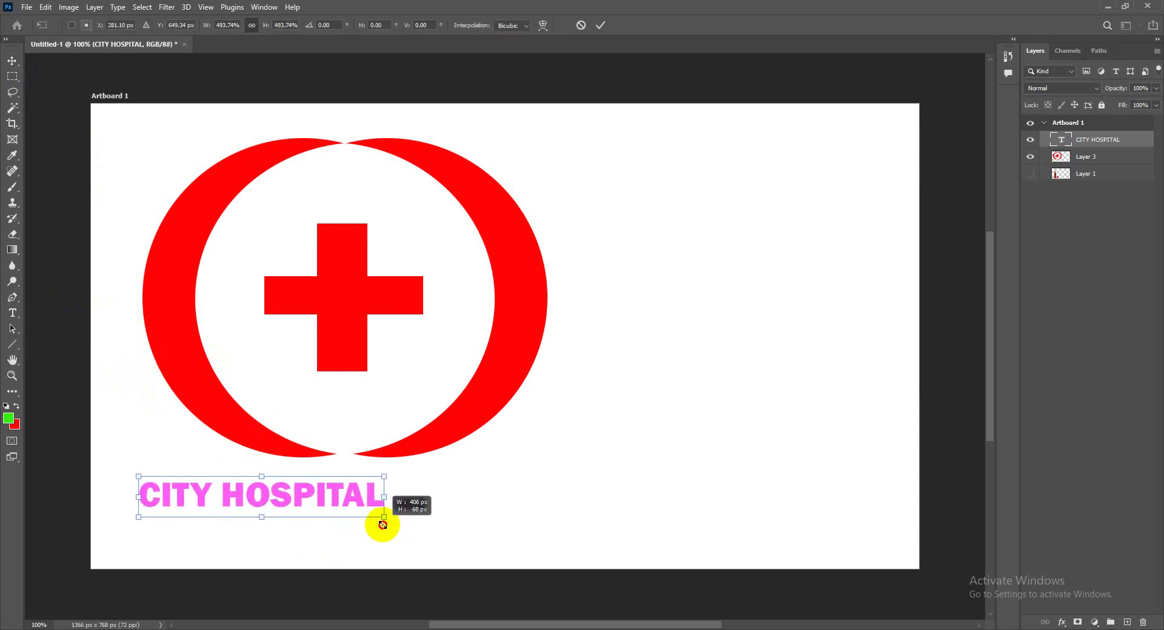
{"action": "left_click_drag", "start_coordinate": [306, 491], "coordinate": [386, 487]}
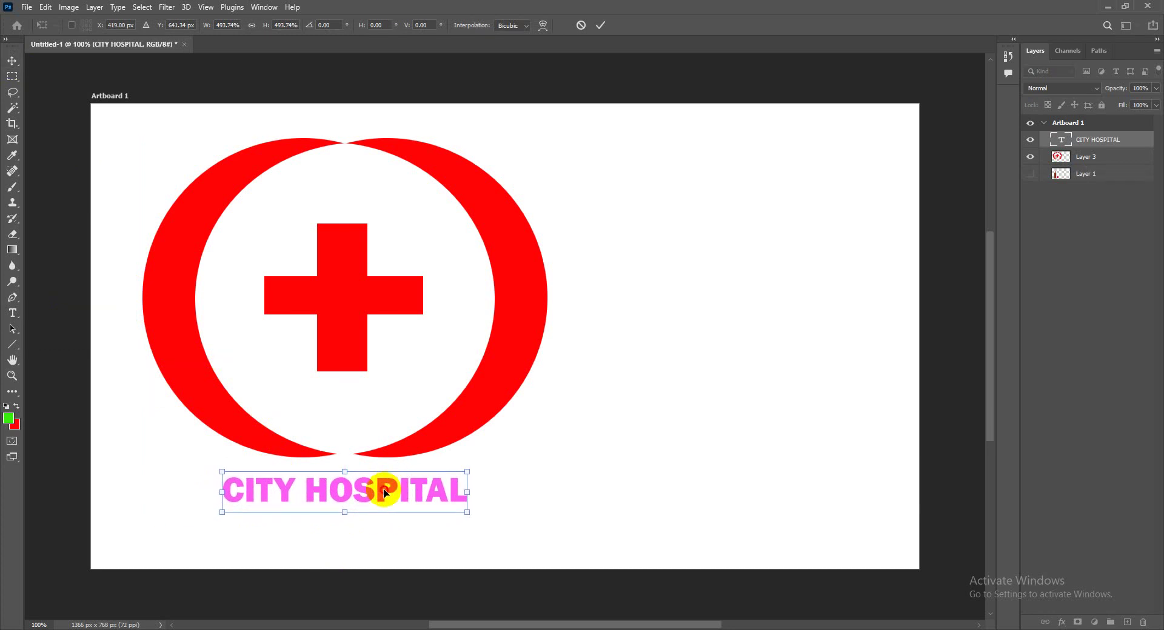
{"action": "key", "text": "Return"}
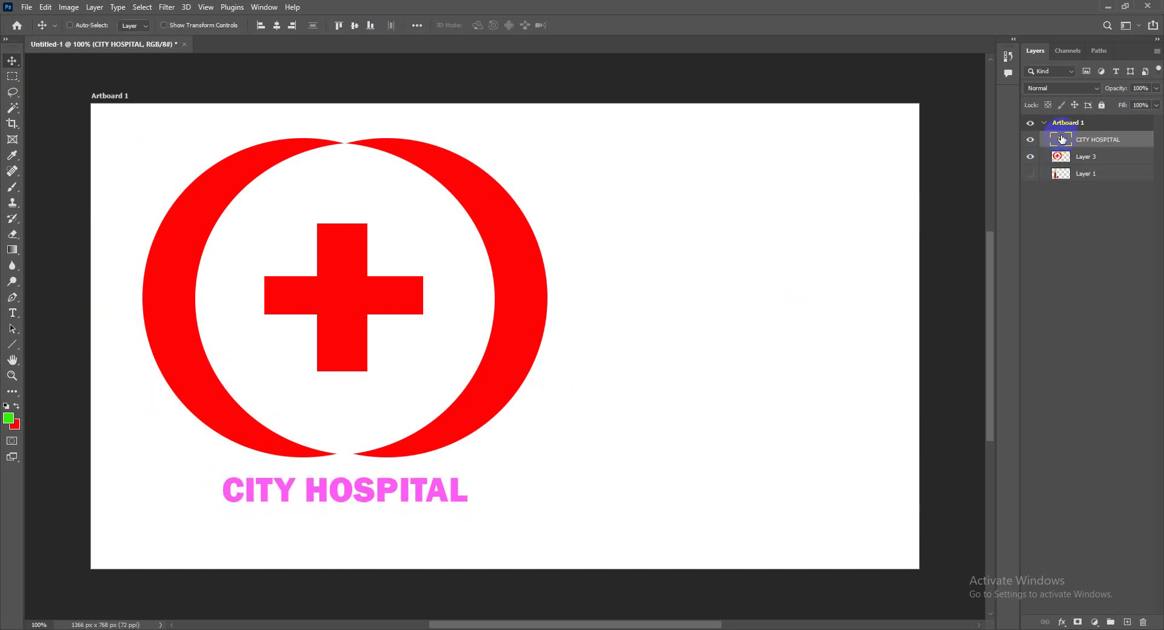
Recolour the CITY HOSPITAL text to #2f0303 and nudge it slightly up-left.
{"action": "double_click", "coordinate": [1049, 143]}
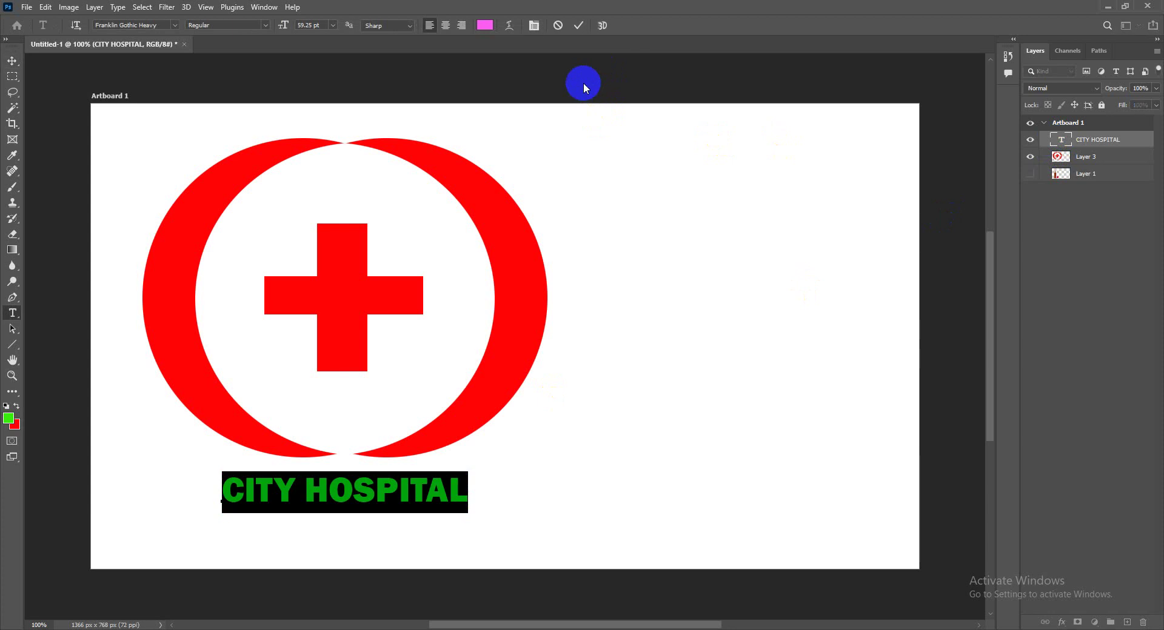
{"action": "left_click", "coordinate": [487, 30]}
{"action": "left_click", "coordinate": [434, 159]}
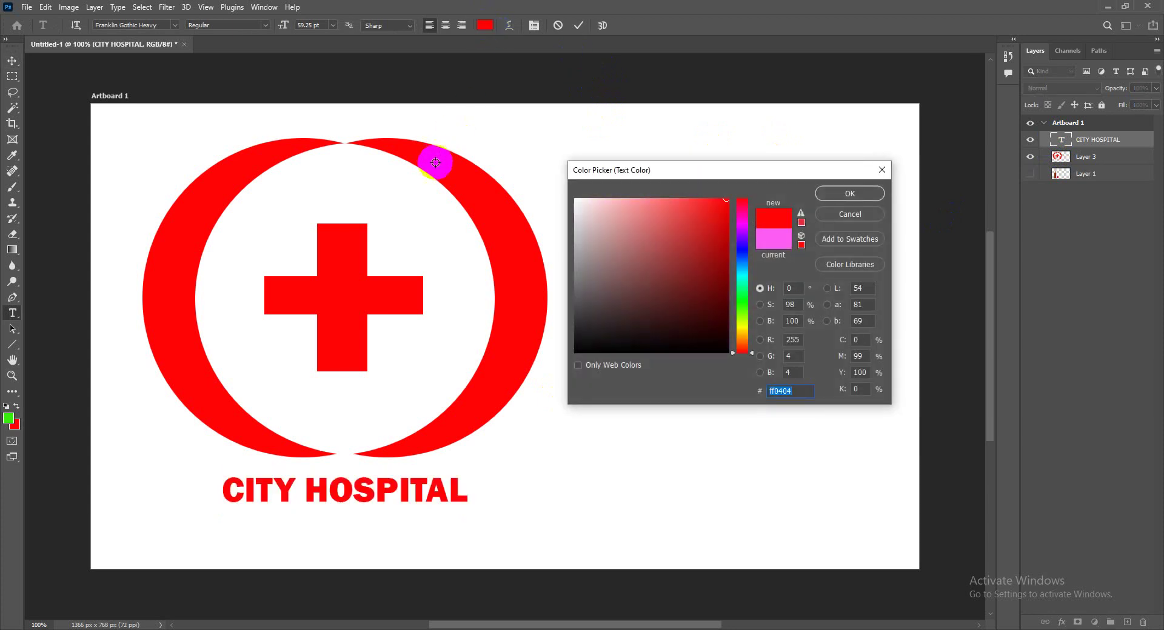
{"action": "left_click", "coordinate": [718, 324]}
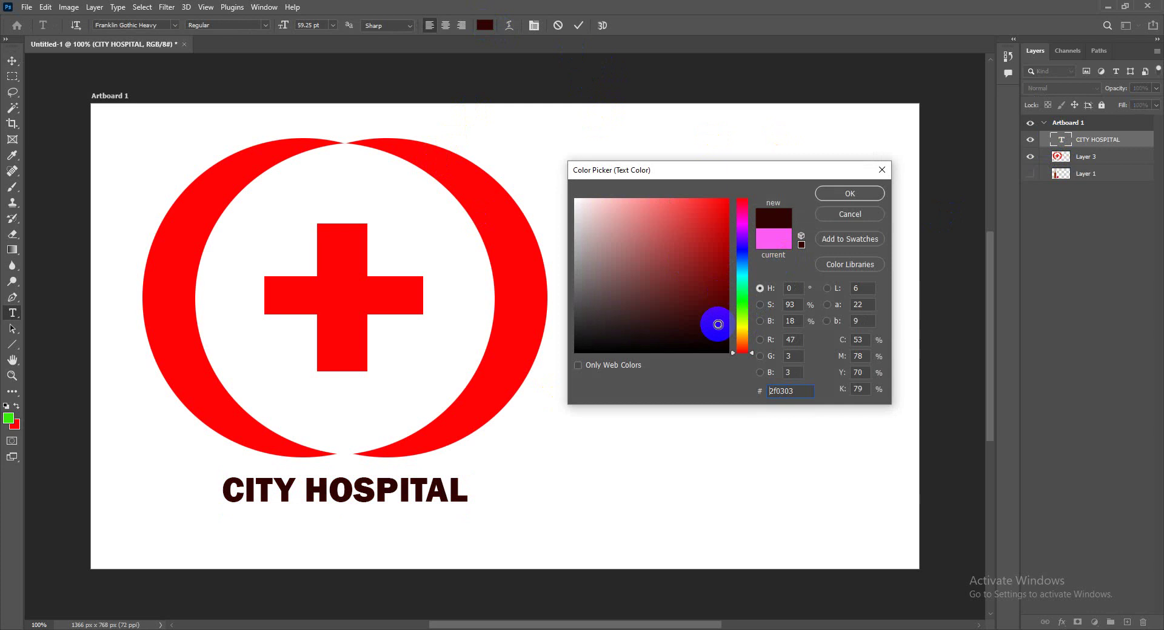
{"action": "left_click", "coordinate": [848, 195]}
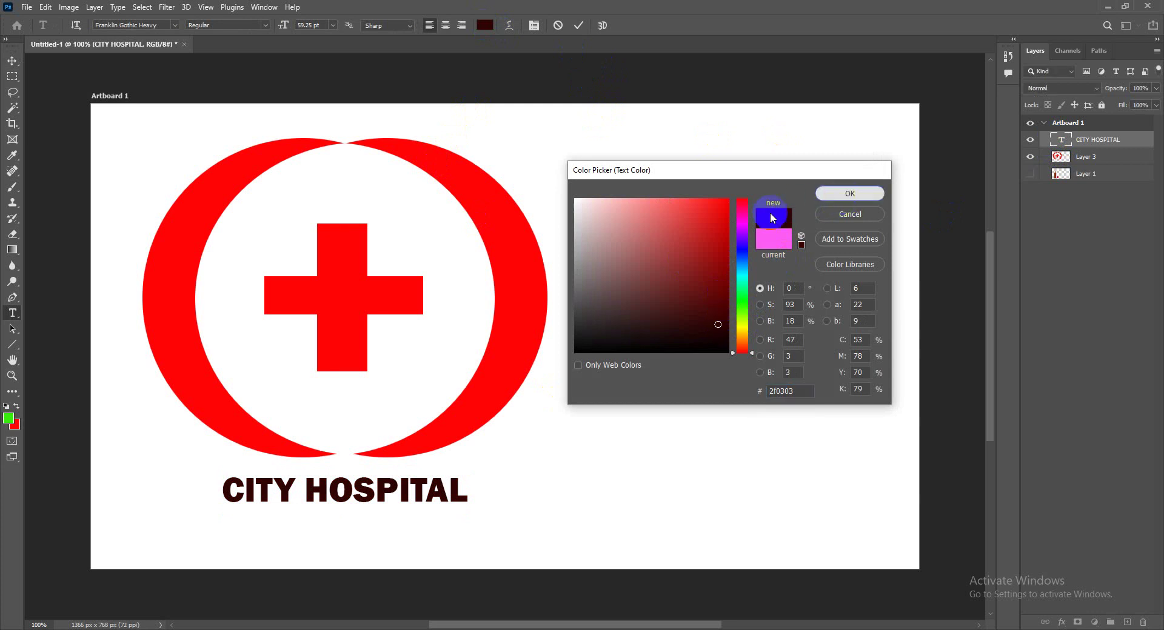
{"action": "left_click", "coordinate": [12, 60]}
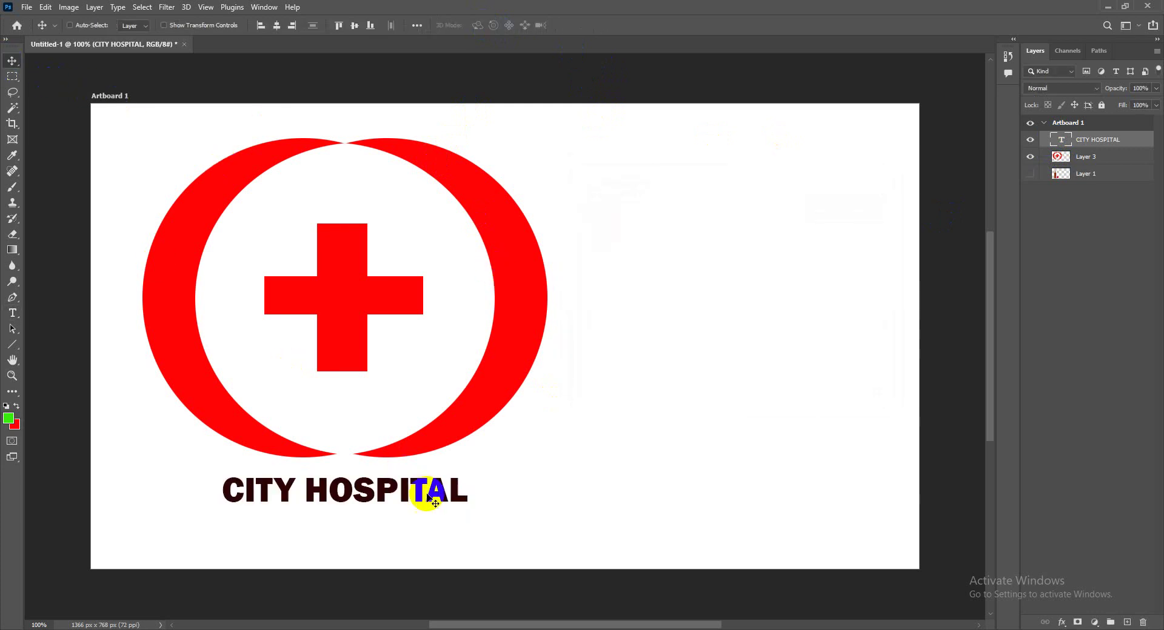
{"action": "left_click_drag", "start_coordinate": [423, 491], "coordinate": [418, 482]}
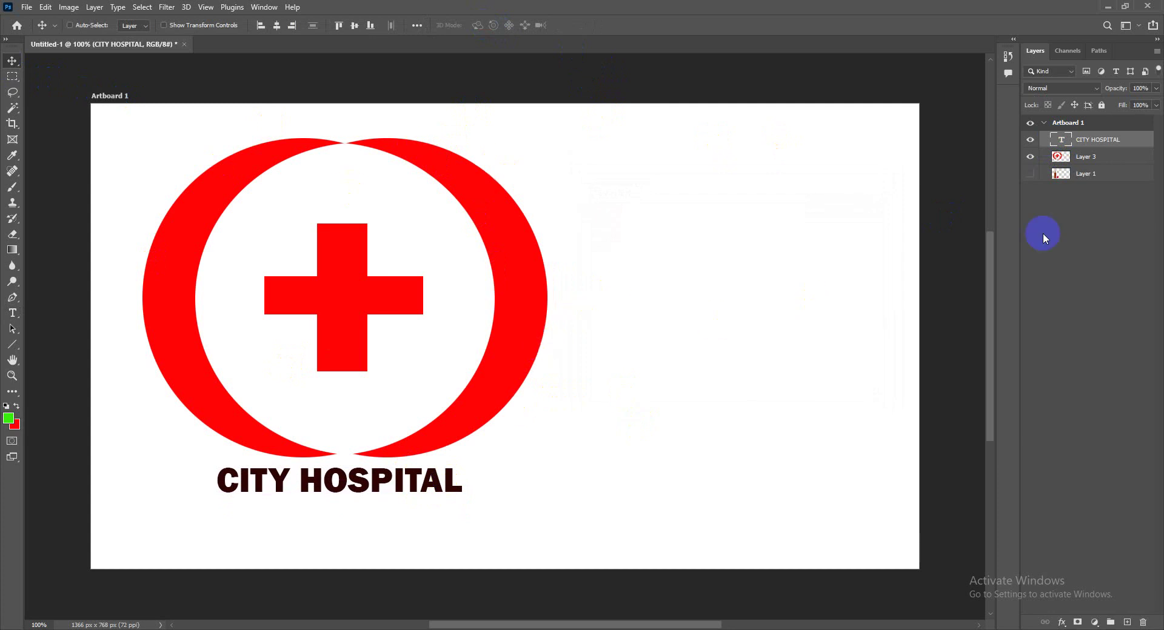
Group the logo and title layers into Group 1.
{"action": "left_click", "coordinate": [1109, 158], "text": "shift"}
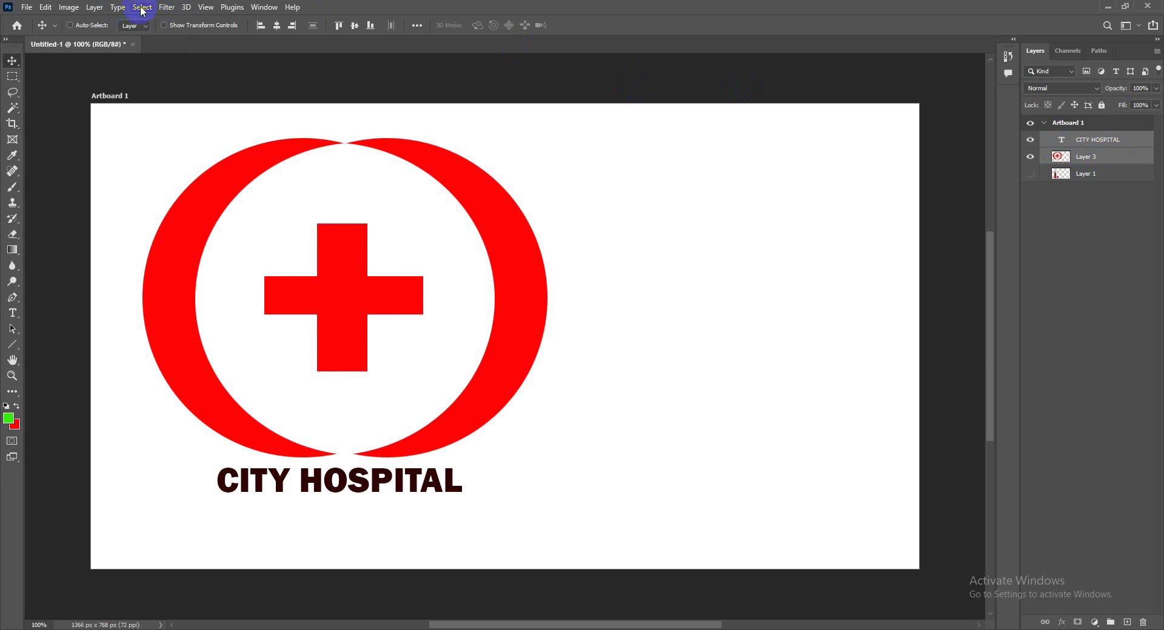
{"action": "left_click", "coordinate": [94, 7]}
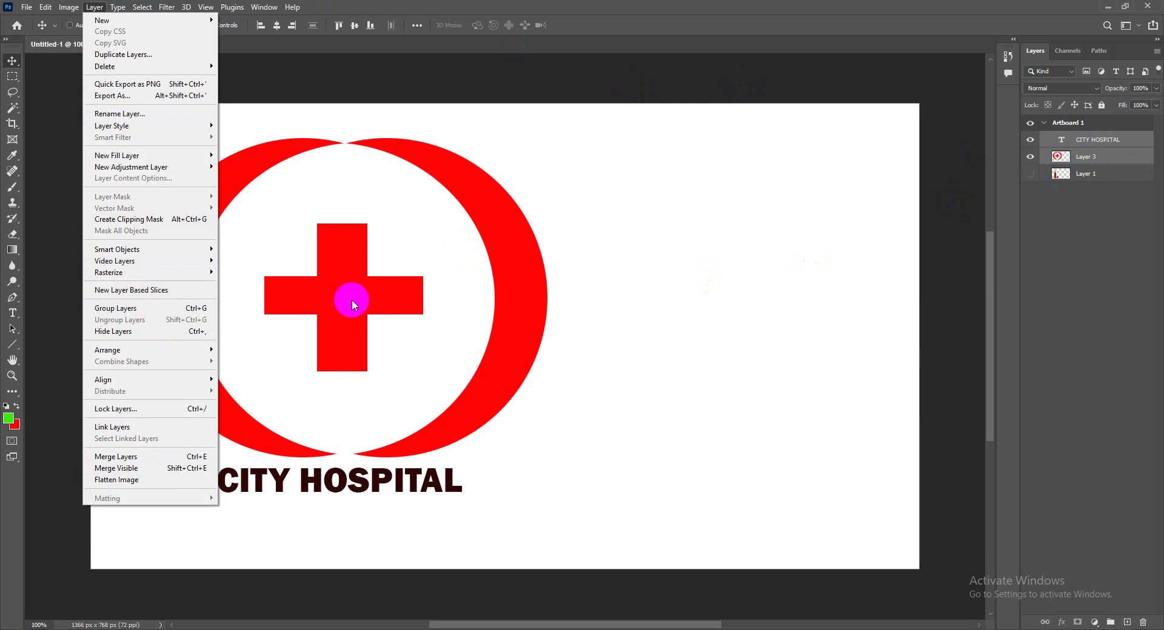
{"action": "left_click", "coordinate": [161, 313]}
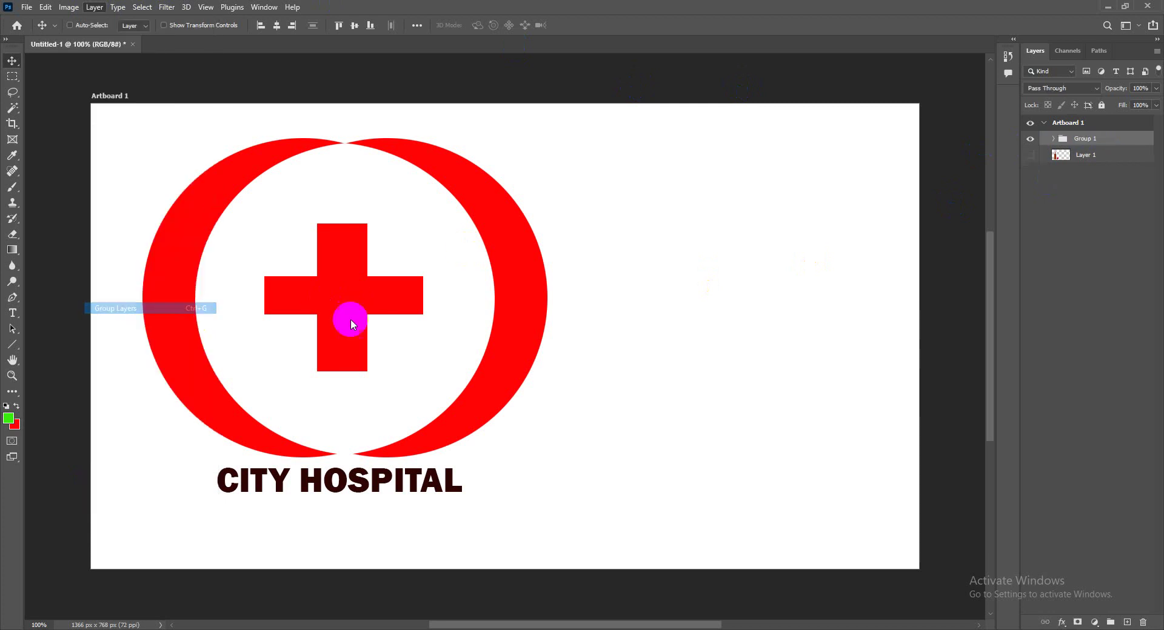
{"action": "left_click", "coordinate": [1030, 140]}
{"action": "left_click", "coordinate": [1030, 139]}
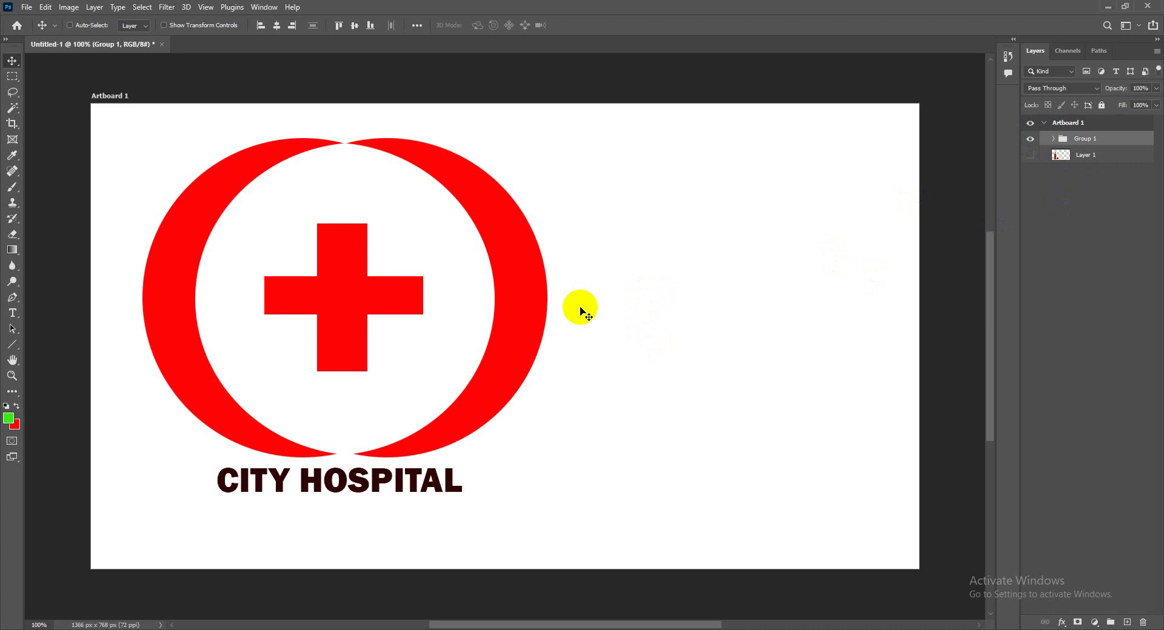
Scale Group 1 down to about 63% and move it to the artboard's top-left.
{"action": "key", "text": "ctrl+t"}
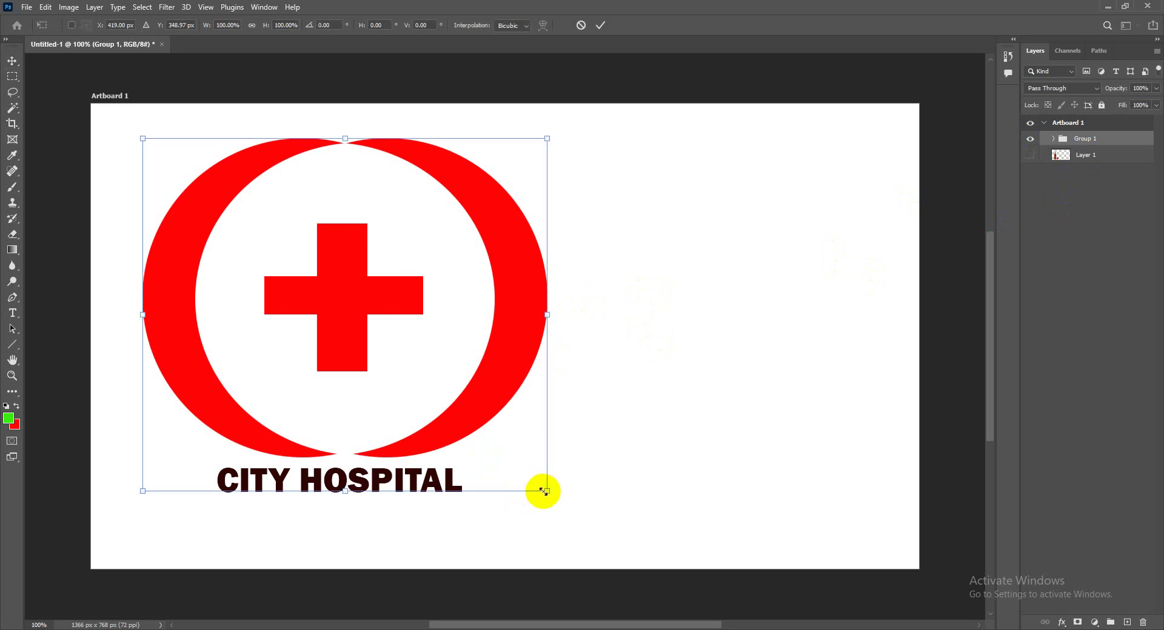
{"action": "left_click_drag", "start_coordinate": [541, 491], "coordinate": [470, 428]}
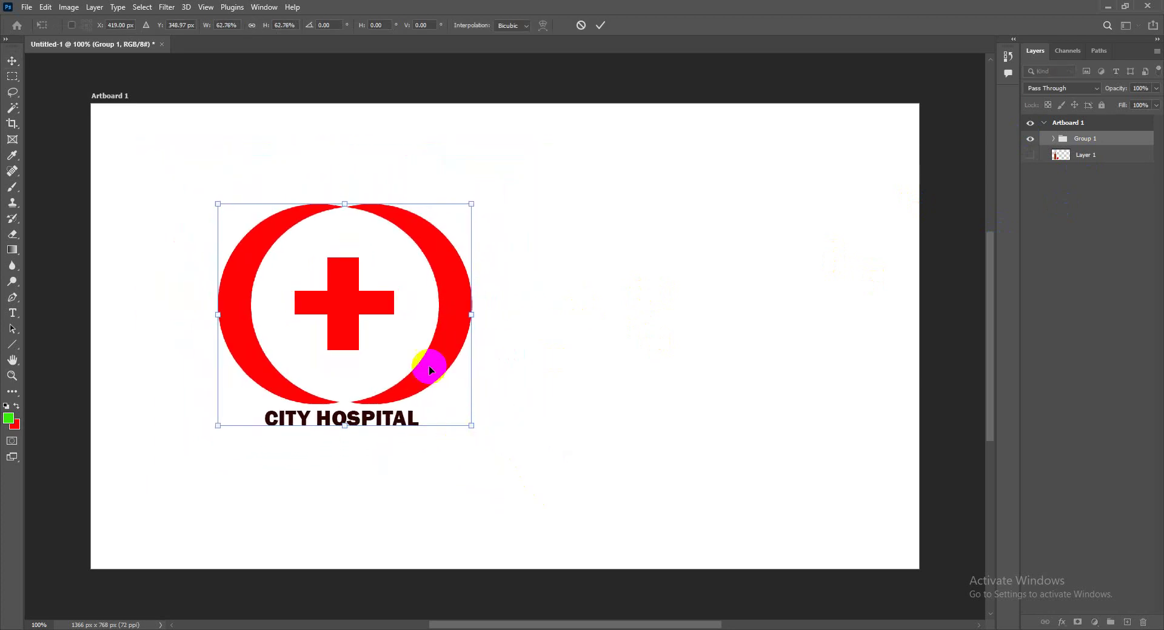
{"action": "double_click", "coordinate": [443, 350]}
{"action": "left_click_drag", "start_coordinate": [443, 350], "coordinate": [349, 260]}
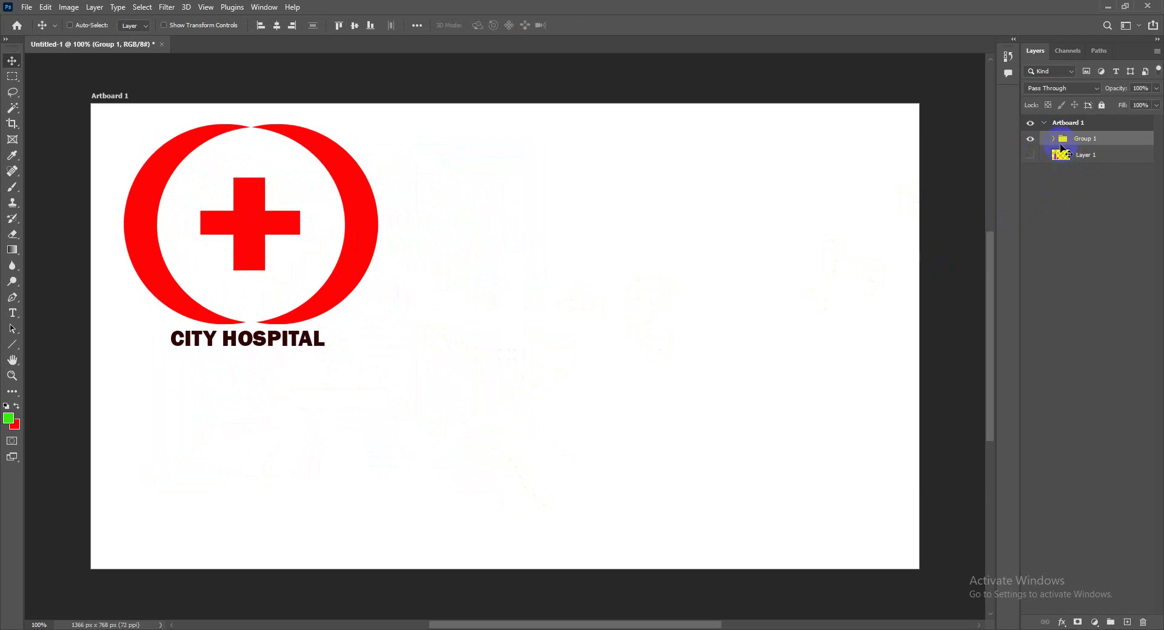
Show Layer 1, then scale the bottle and red circle to about 64% and place them lower left.
{"action": "left_click", "coordinate": [12, 76]}
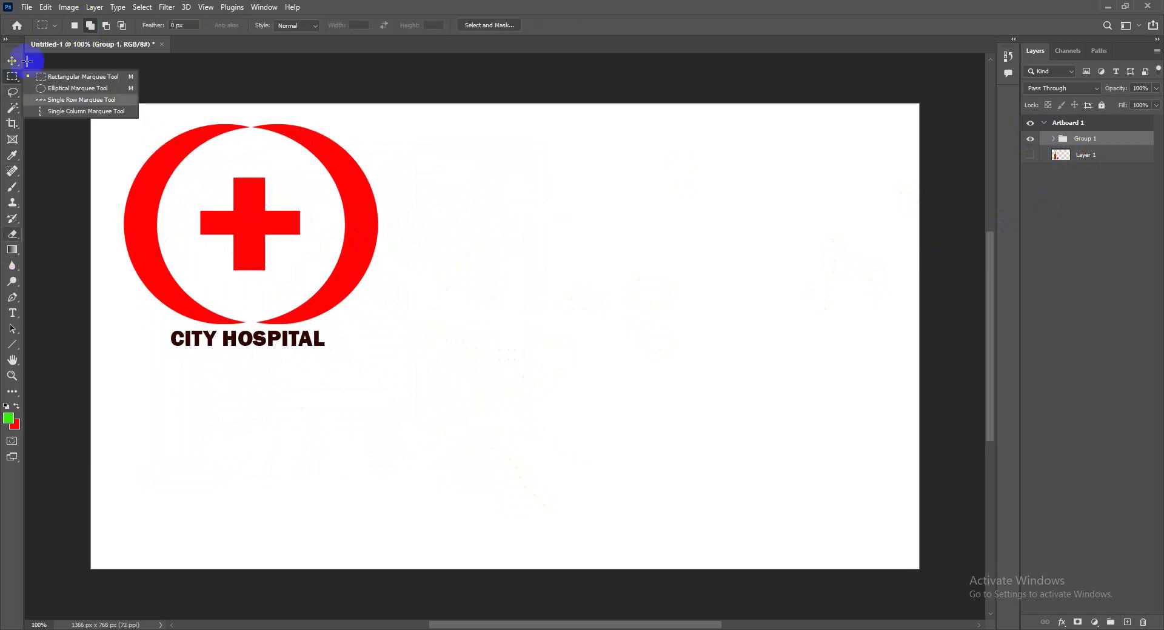
{"action": "left_click", "coordinate": [13, 60]}
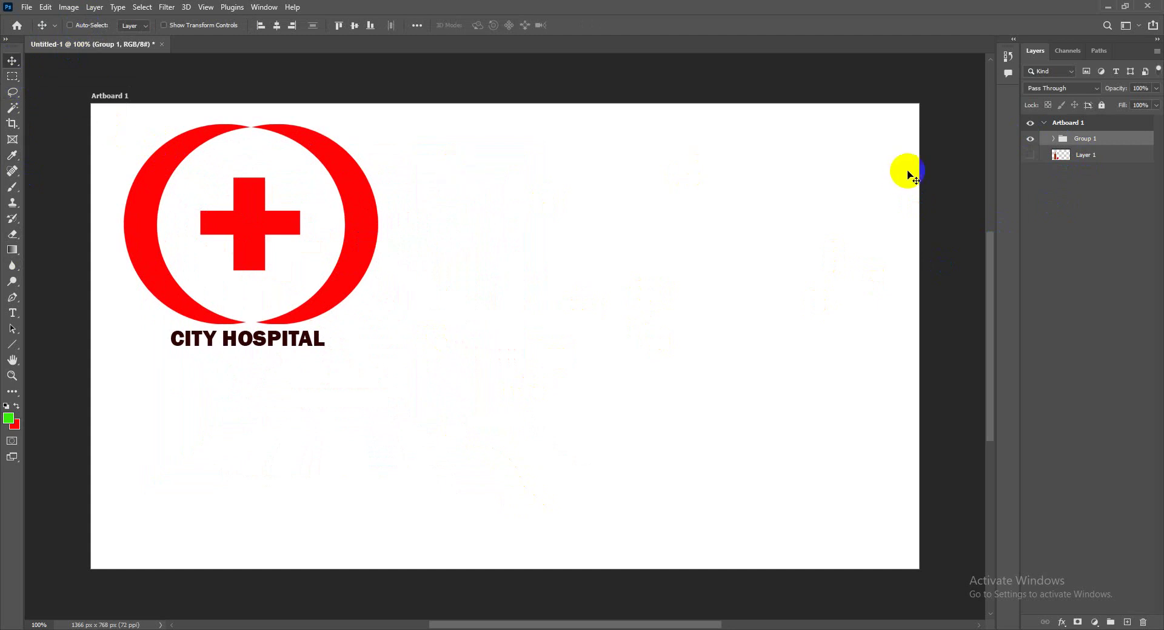
{"action": "left_click", "coordinate": [1030, 155]}
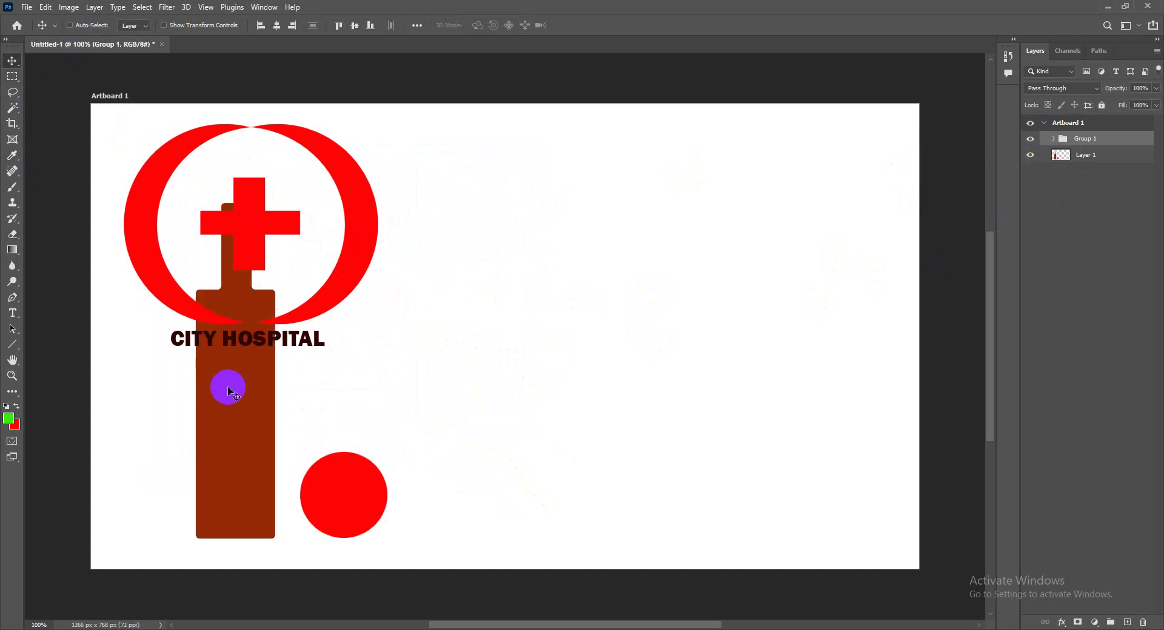
{"action": "left_click", "coordinate": [1108, 159]}
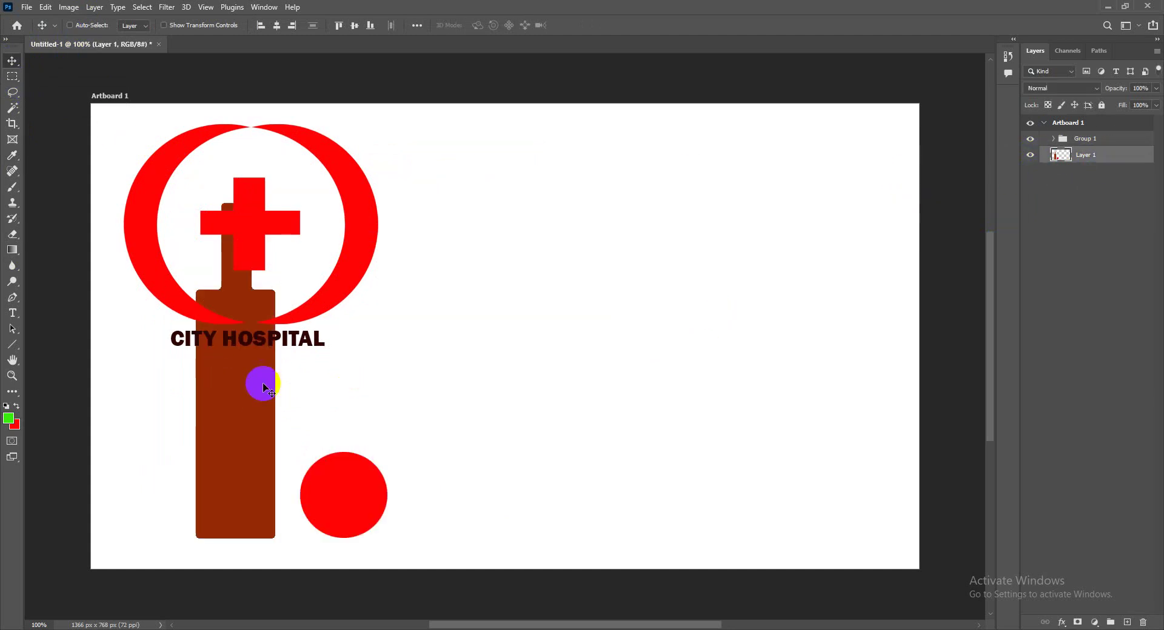
{"action": "left_click_drag", "start_coordinate": [260, 389], "coordinate": [491, 380]}
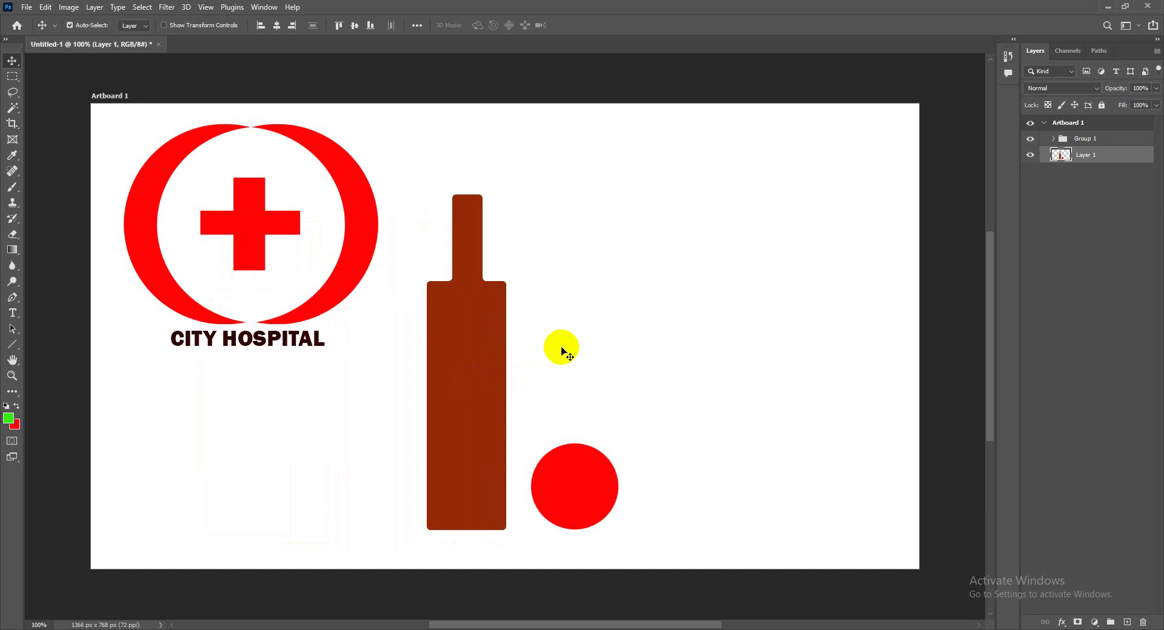
{"action": "key", "text": "ctrl+t"}
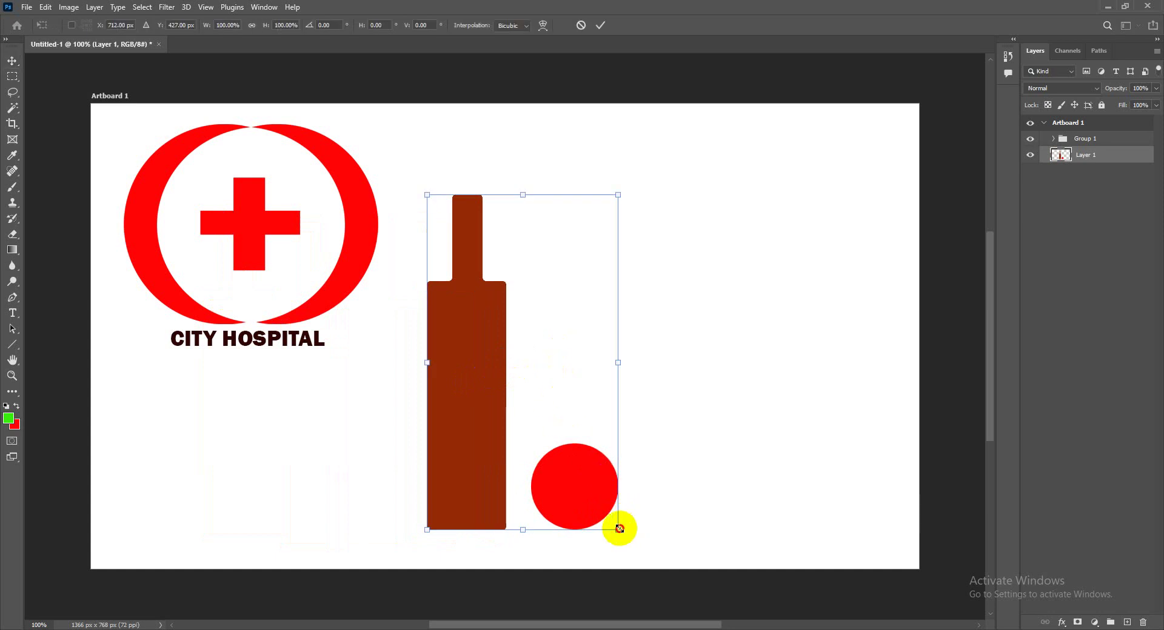
{"action": "left_click_drag", "start_coordinate": [619, 528], "coordinate": [583, 469]}
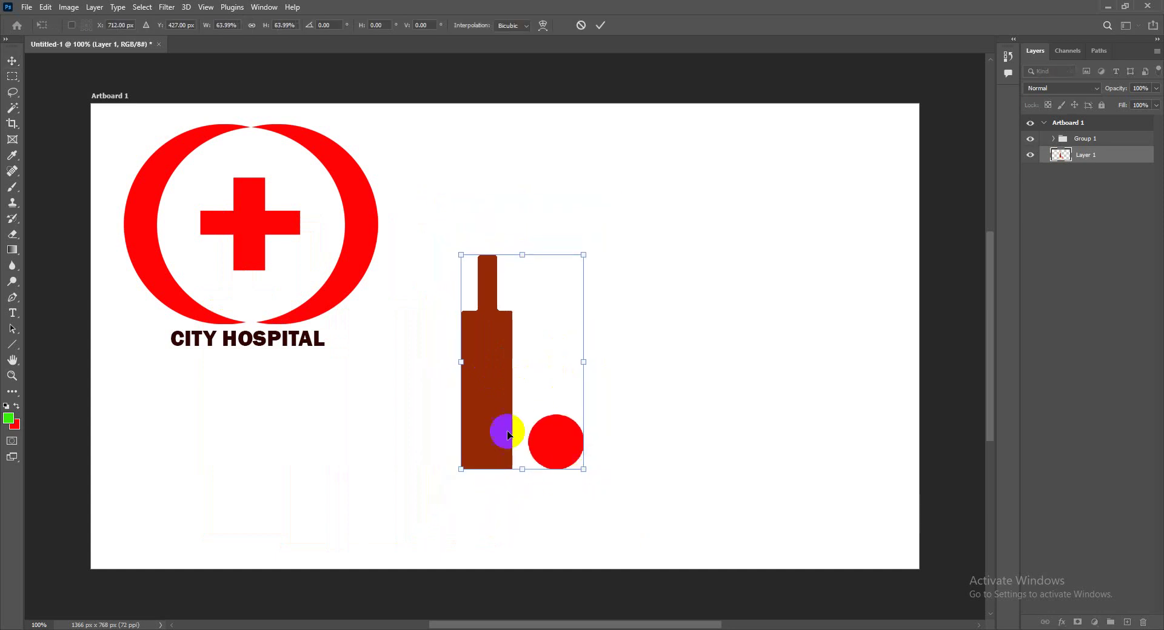
{"action": "left_click_drag", "start_coordinate": [508, 435], "coordinate": [417, 511]}
{"action": "key", "text": "Return"}
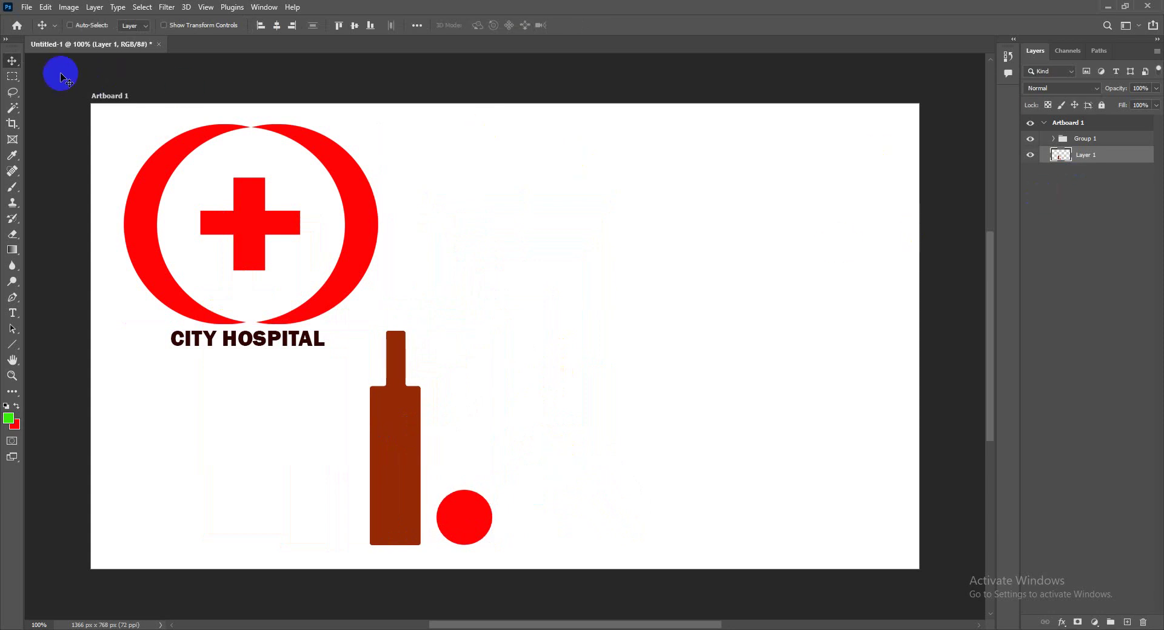
Hide the logo group (Group 1) and the bottle-and-circle layer (Layer 1).
{"action": "left_click", "coordinate": [12, 77]}
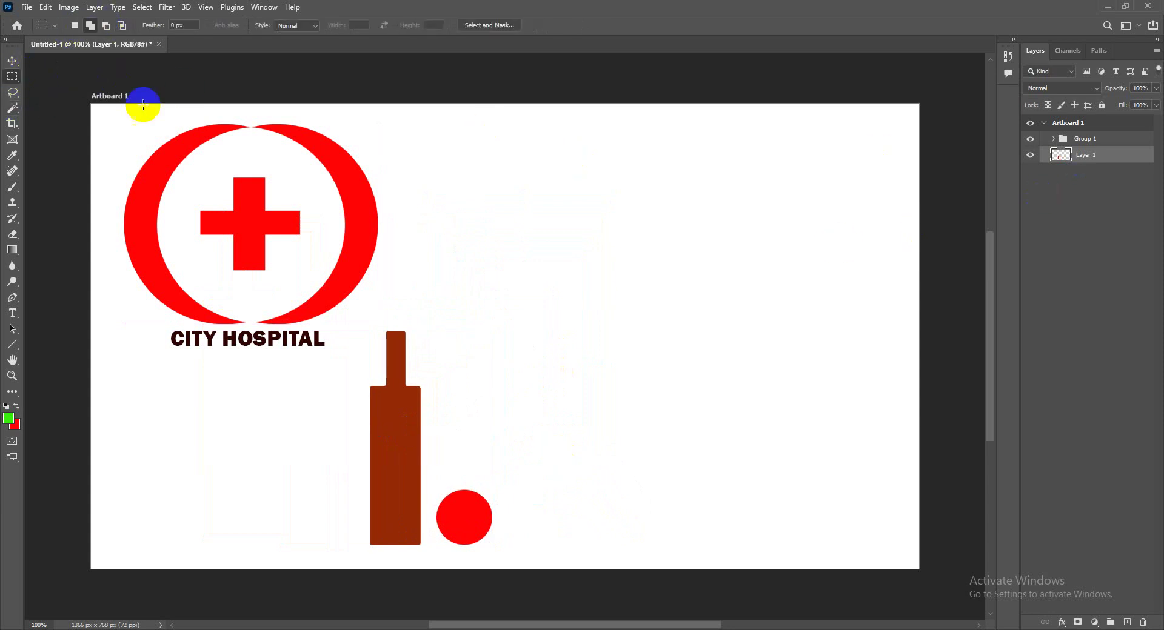
{"action": "left_click", "coordinate": [1031, 147]}
{"action": "left_click", "coordinate": [1030, 154]}
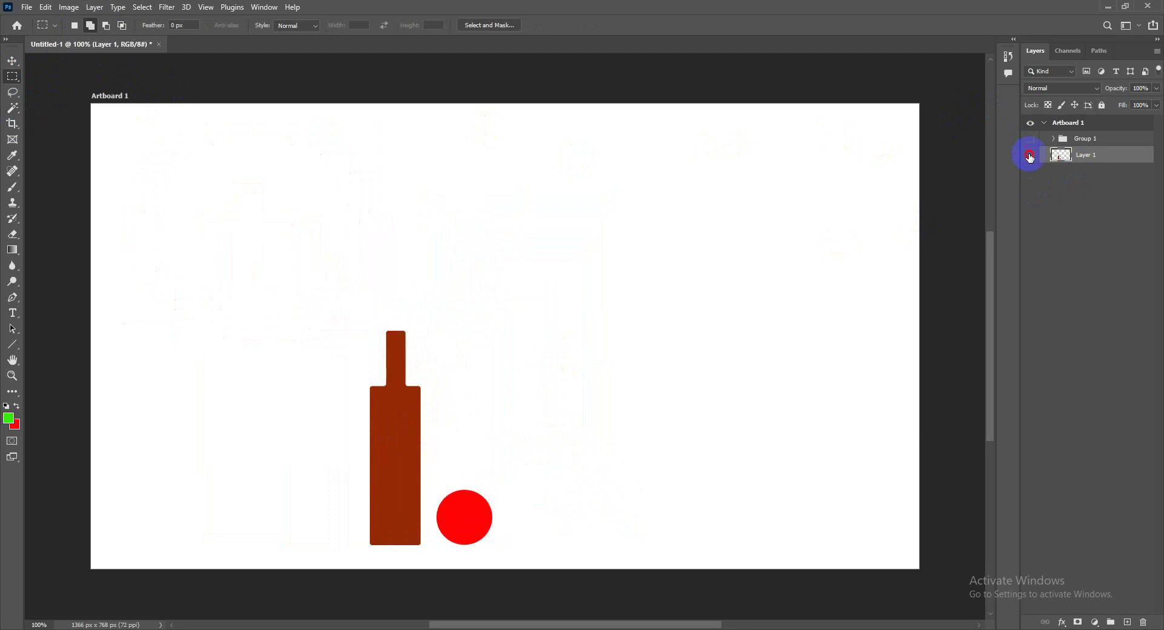
{"action": "left_click", "coordinate": [64, 225]}
On a new layer, make a crescent selection by subtracting one elliptical selection from another.
{"action": "left_click", "coordinate": [12, 61]}
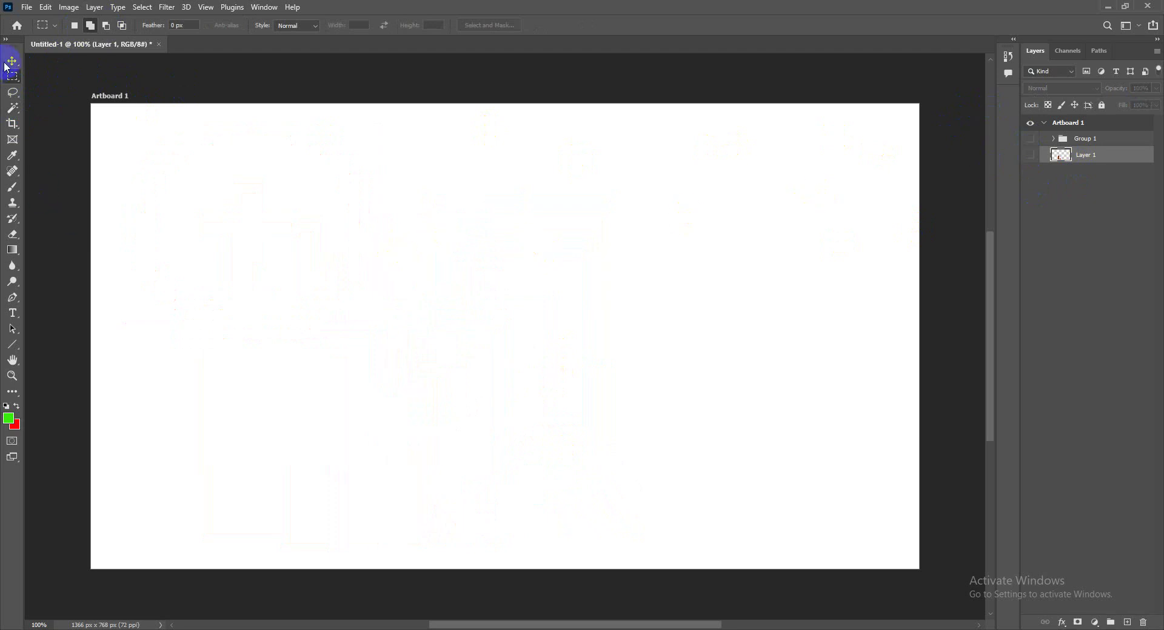
{"action": "left_click", "coordinate": [513, 310]}
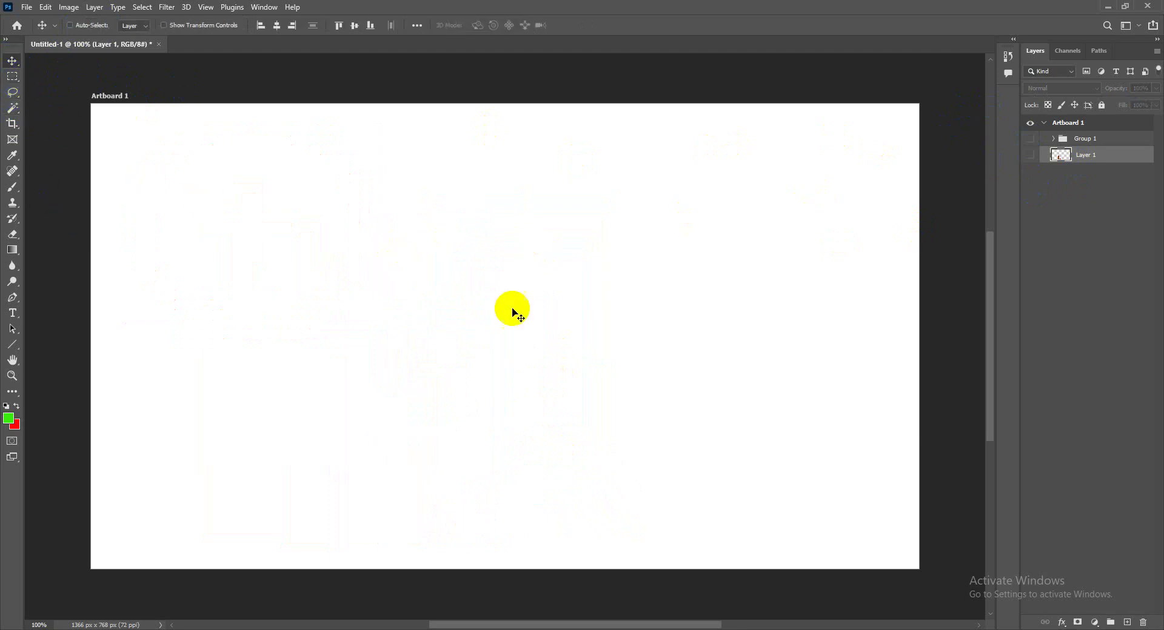
{"action": "left_click", "coordinate": [1127, 622]}
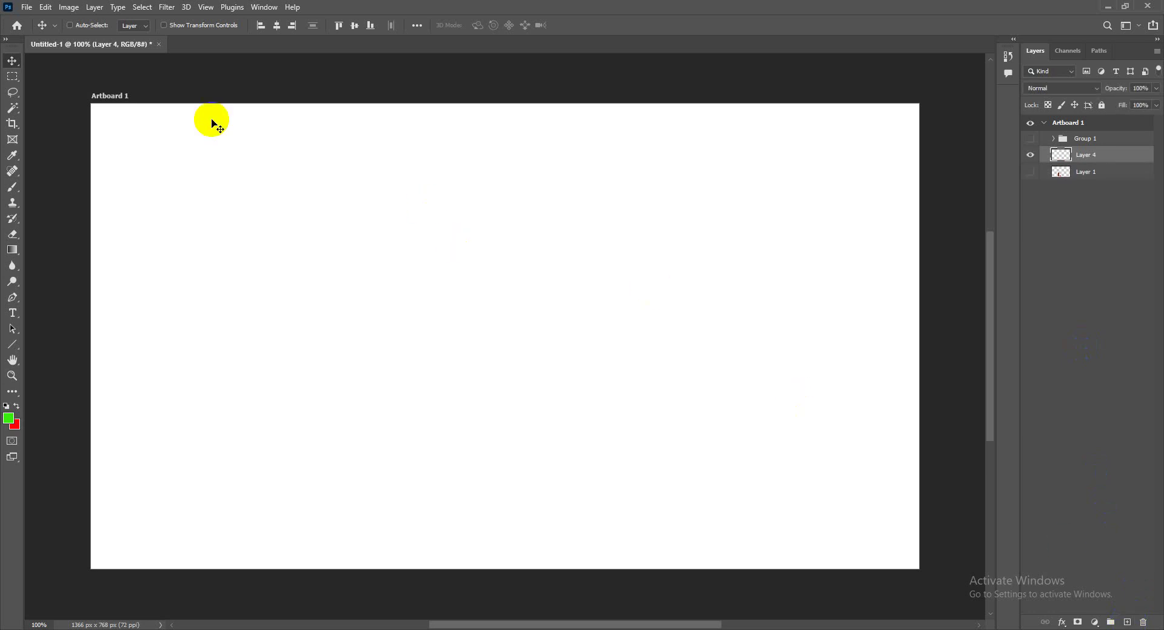
{"action": "left_click", "coordinate": [12, 77]}
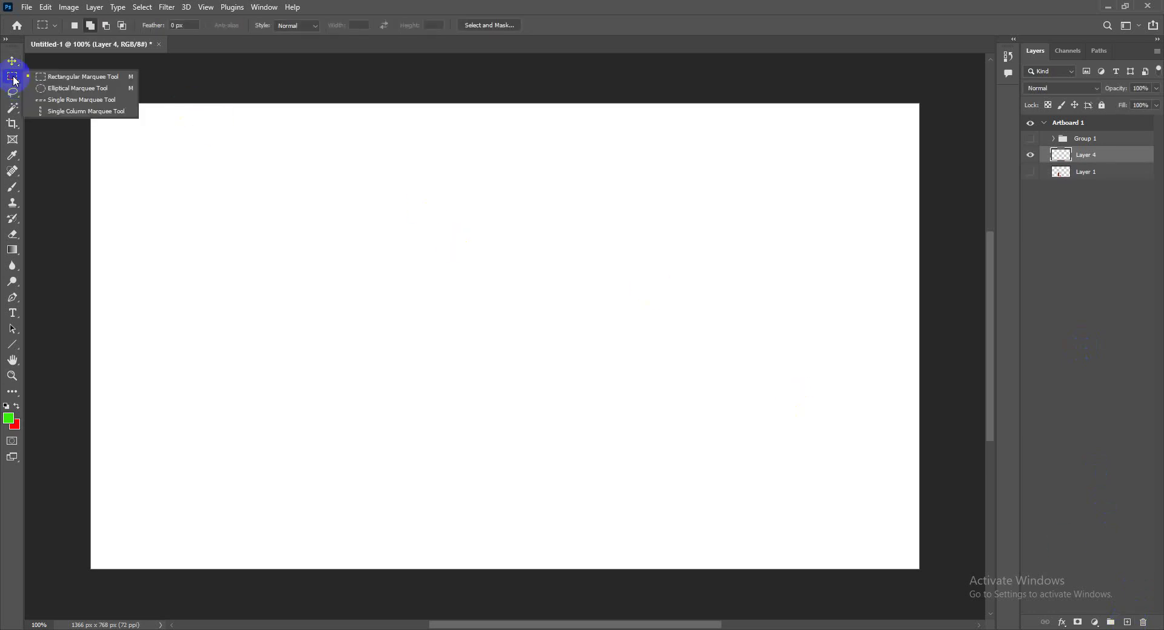
{"action": "left_click", "coordinate": [51, 90]}
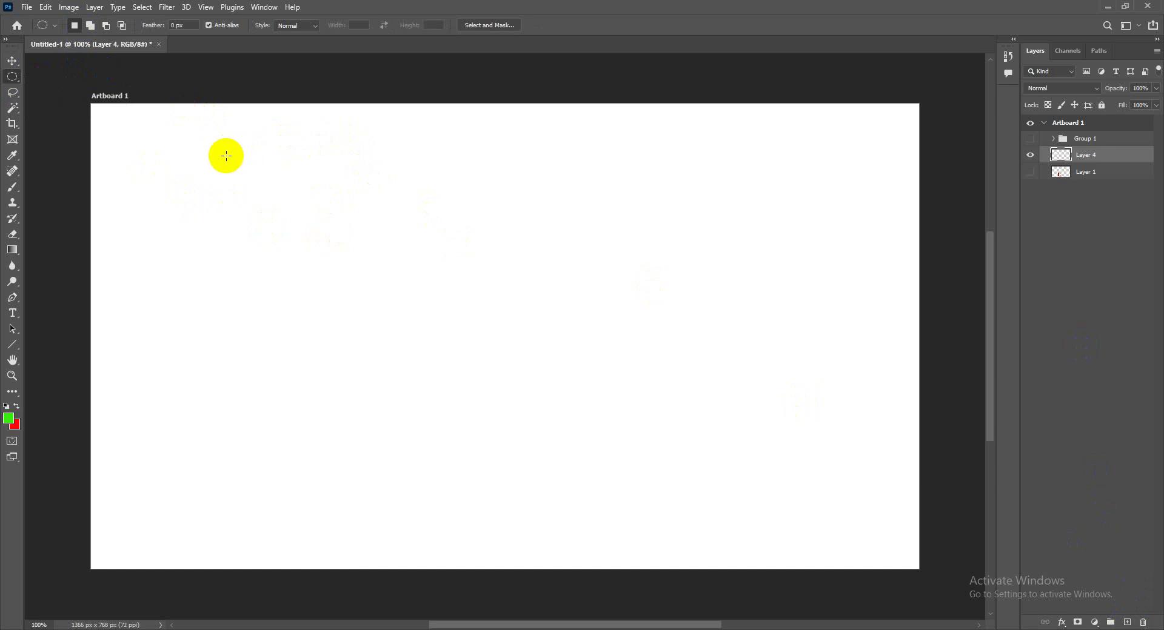
{"action": "left_click_drag", "start_coordinate": [163, 157], "coordinate": [457, 446]}
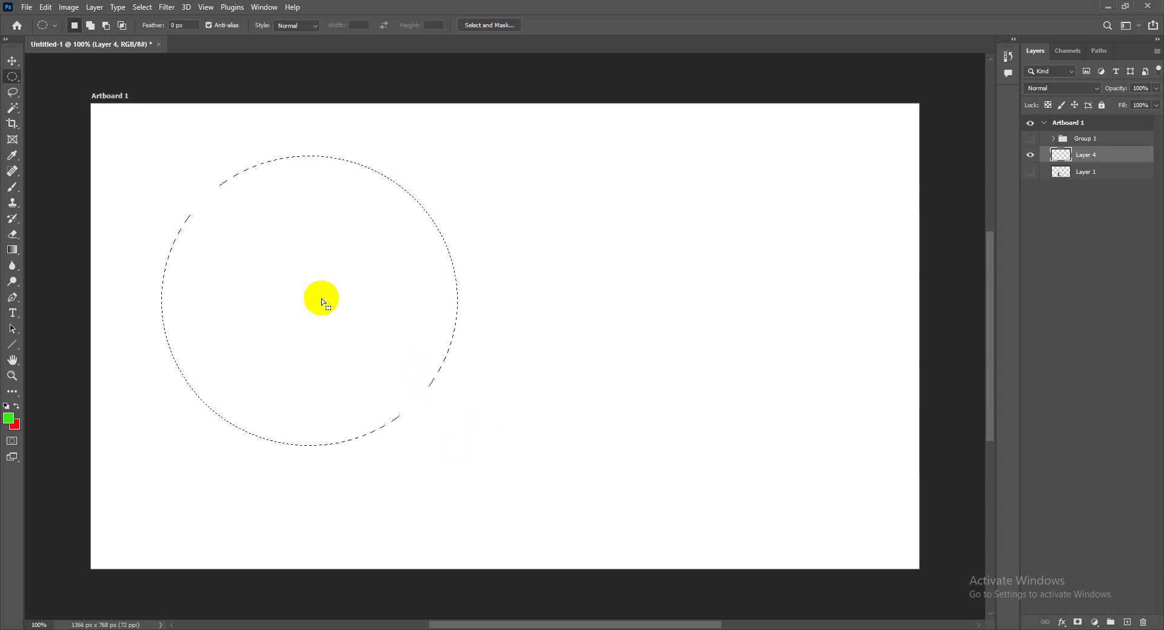
{"action": "left_click", "coordinate": [106, 26]}
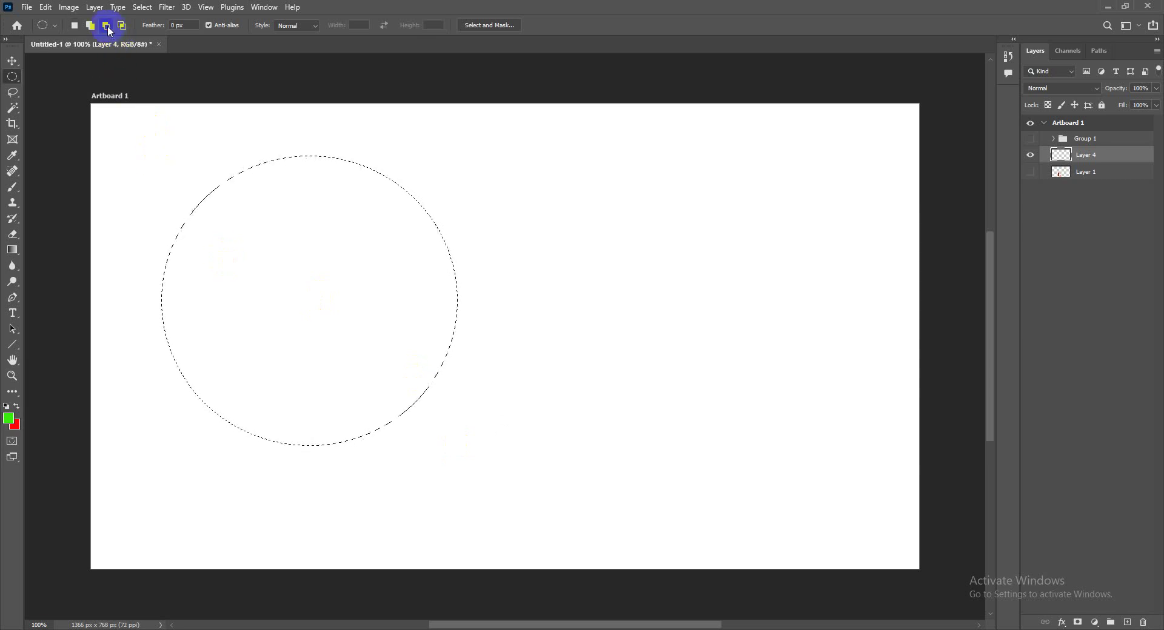
{"action": "mouse_move", "coordinate": [271, 149]}
{"action": "left_mouse_down"}
{"action": "mouse_move", "coordinate": [542, 424]}
{"action": "mouse_move", "coordinate": [532, 449]}
{"action": "left_mouse_up"}
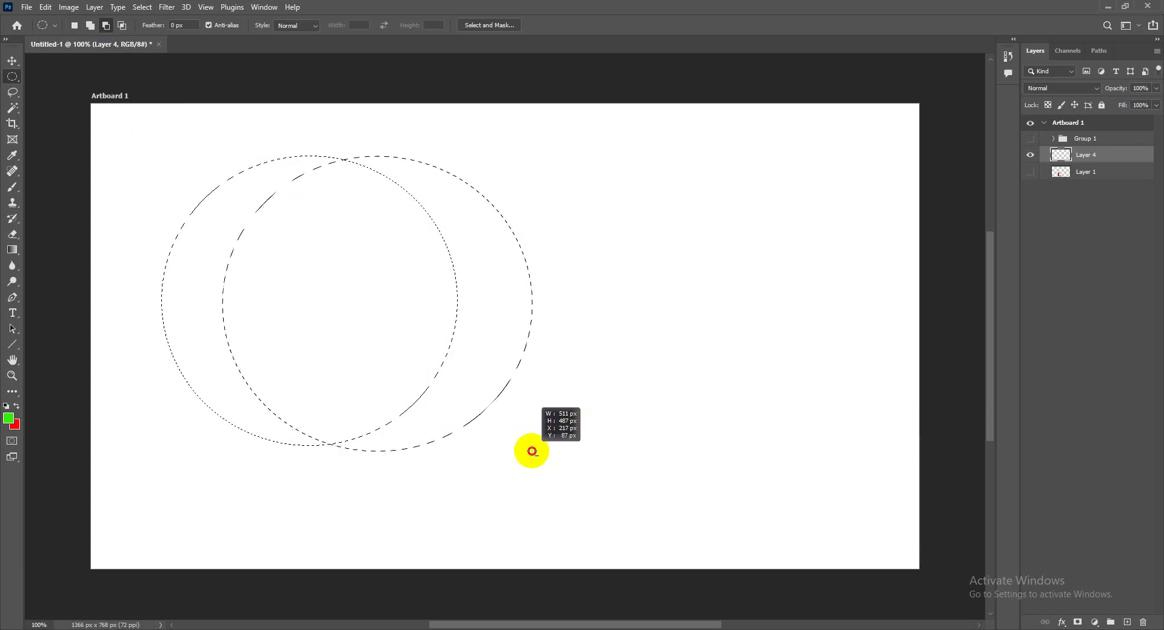
{"action": "left_click_drag", "start_coordinate": [533, 449], "coordinate": [531, 451]}
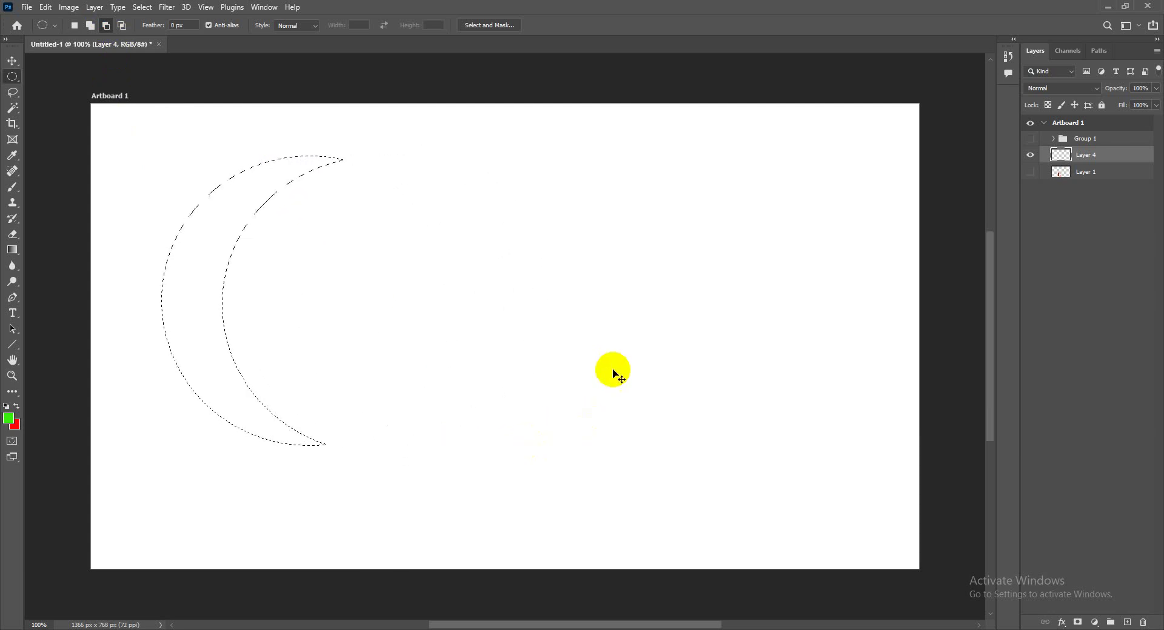
Fill the crescent with red, shrink it to about 58% and move it up-left.
{"action": "key", "text": "ctrl+BackSpace"}
{"action": "key", "text": "ctrl+d"}
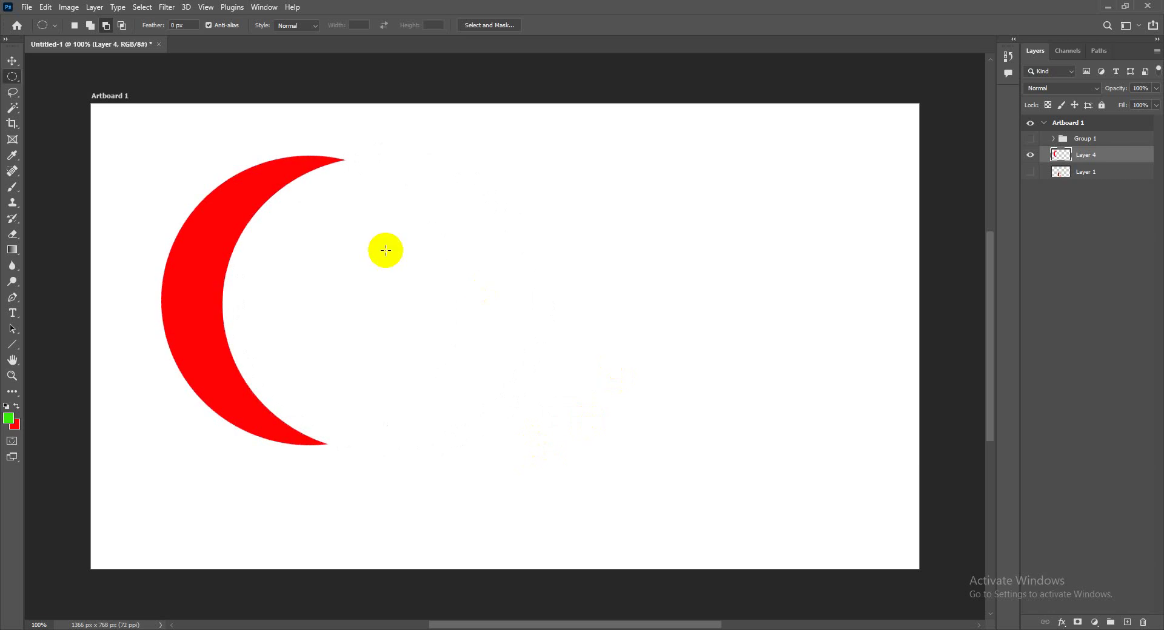
{"action": "left_click", "coordinate": [12, 61]}
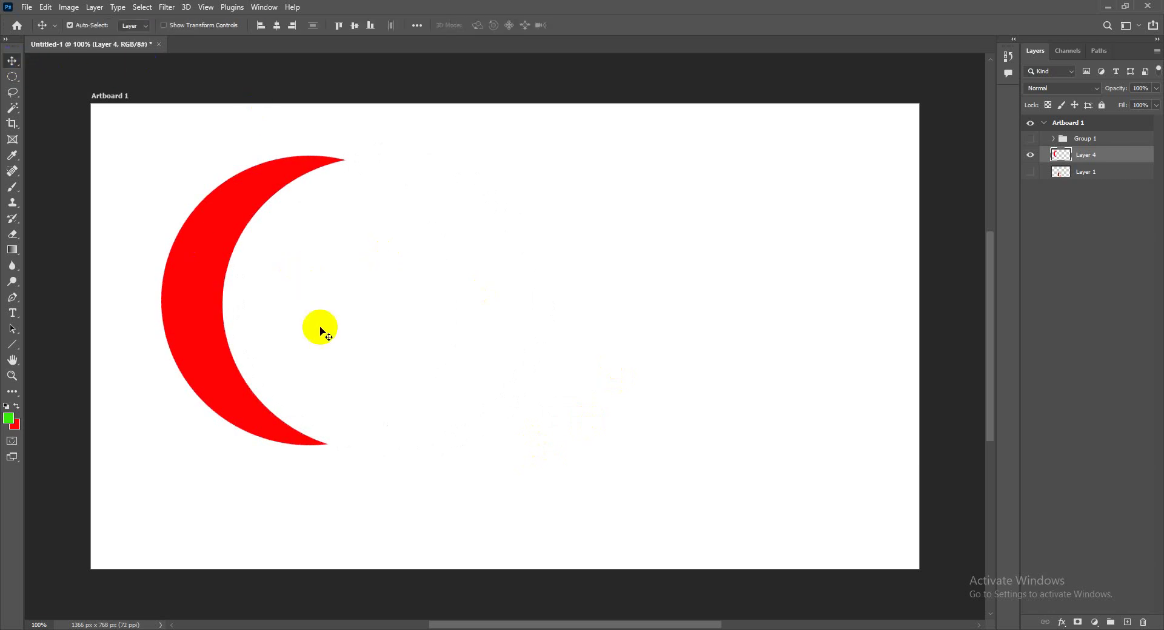
{"action": "key", "text": "ctrl+t"}
{"action": "left_click_drag", "start_coordinate": [345, 445], "coordinate": [308, 383]}
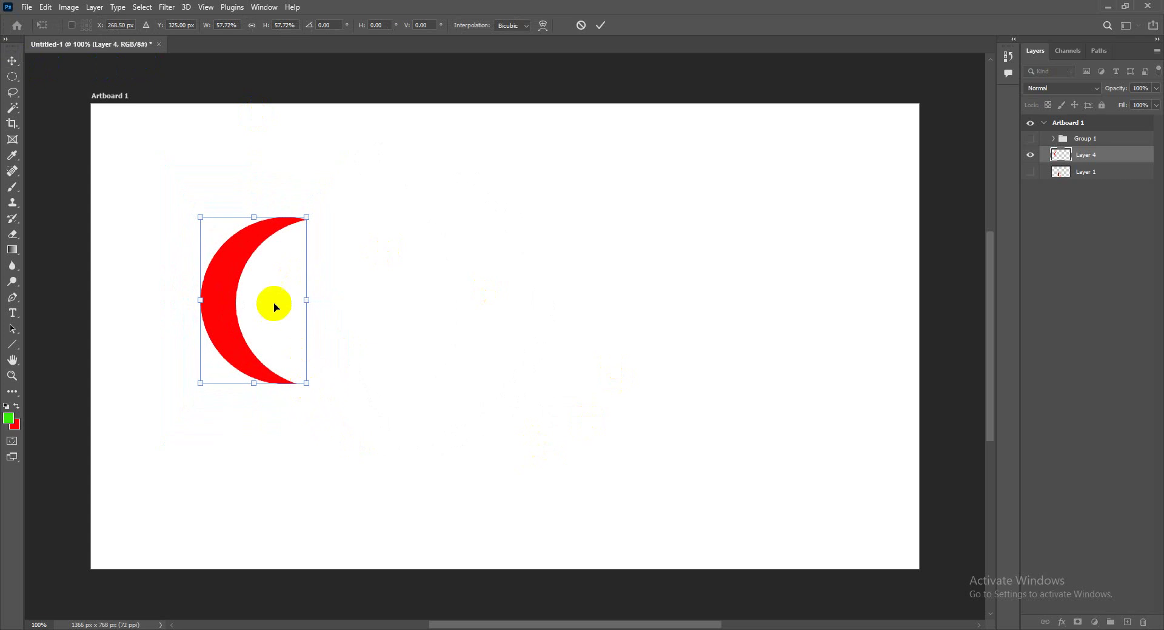
{"action": "double_click", "coordinate": [241, 267]}
{"action": "left_click_drag", "start_coordinate": [227, 282], "coordinate": [213, 256]}
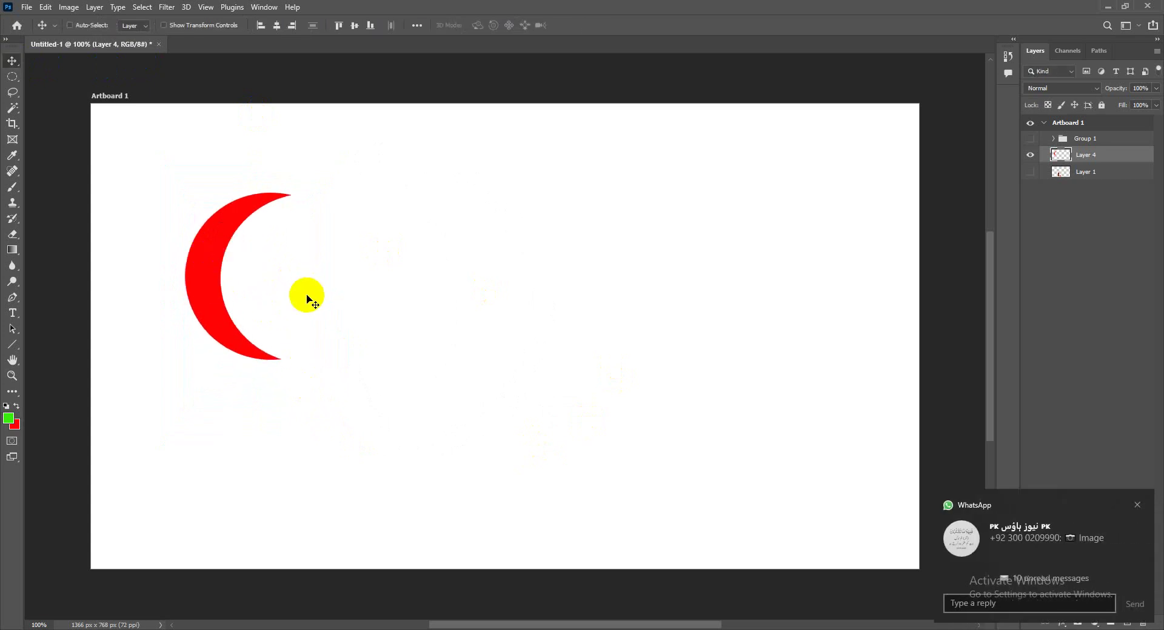
Make the crescent slightly shorter, about 177 × 281 px, near the artboard's left edge.
{"action": "key", "text": "ctrl+t"}
{"action": "left_click_drag", "start_coordinate": [246, 192], "coordinate": [245, 206]}
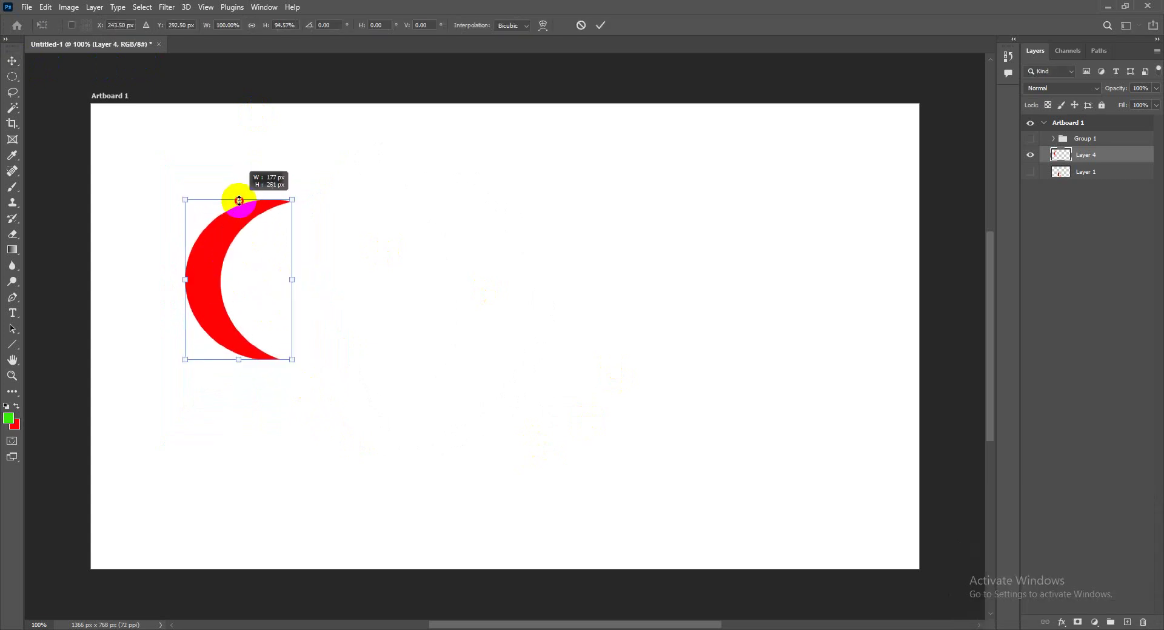
{"action": "left_click_drag", "start_coordinate": [241, 263], "coordinate": [219, 250]}
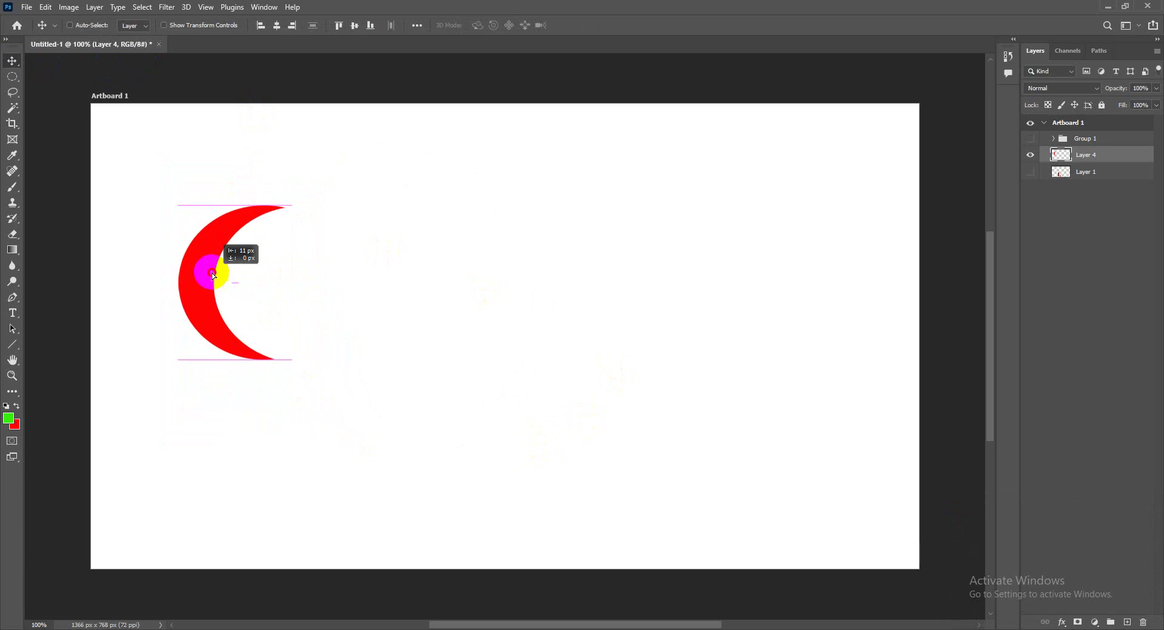
{"action": "key", "text": "Return"}
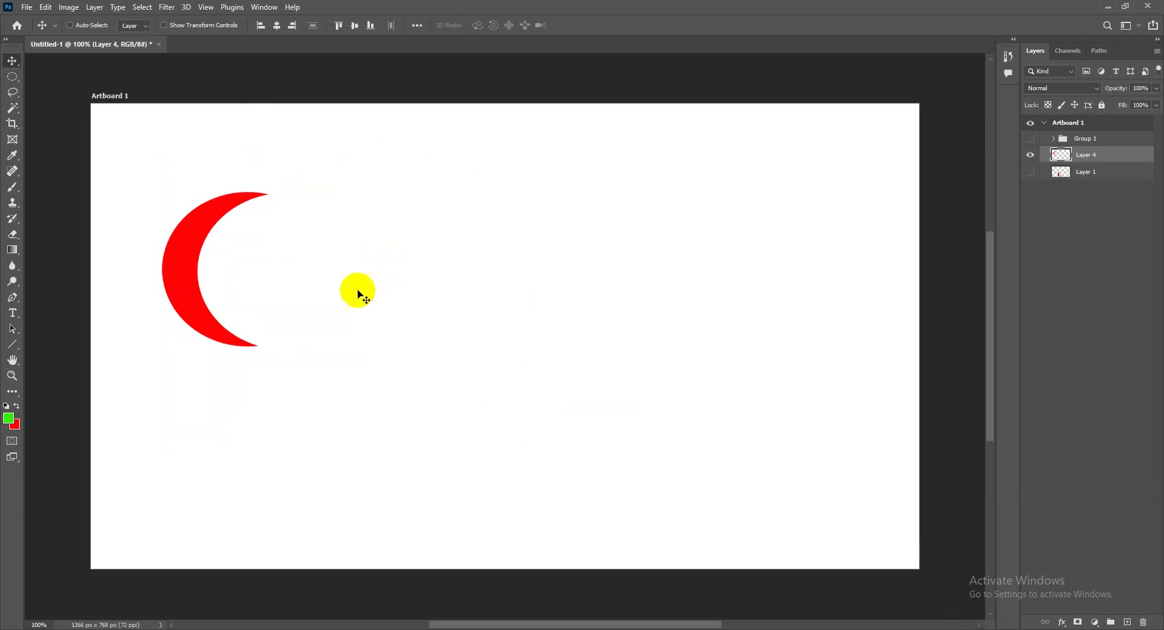
{"action": "left_click", "coordinate": [199, 262]}
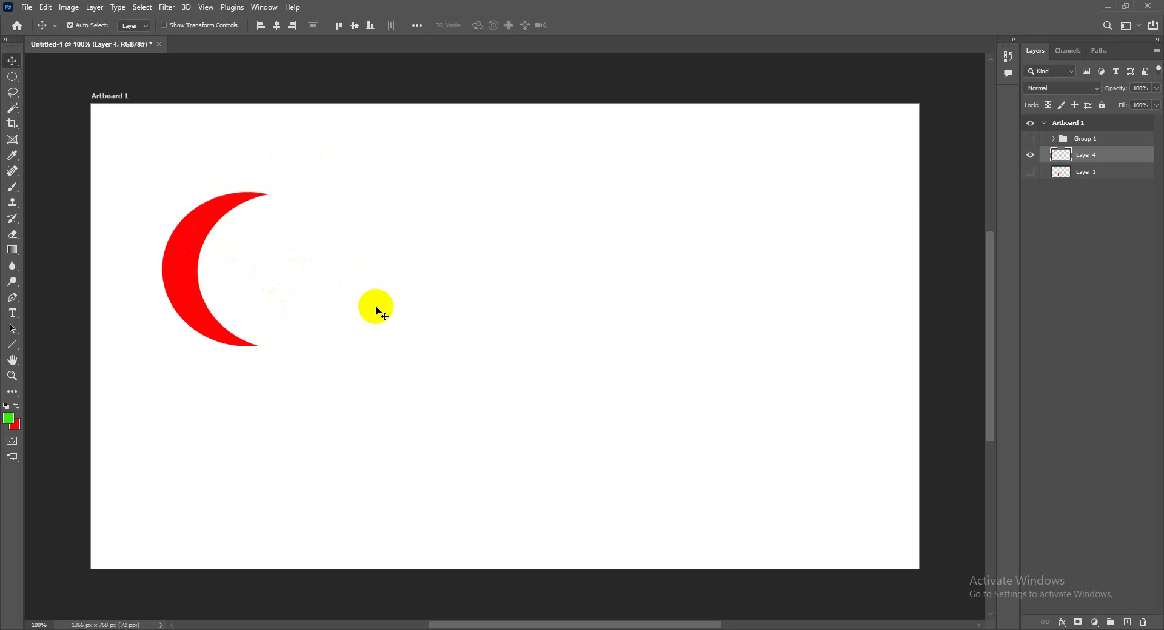
Alt-drag the crescent into a Layer 4 copy and discard the trial rotation.
{"action": "left_click_drag", "start_coordinate": [376, 312], "coordinate": [417, 279]}
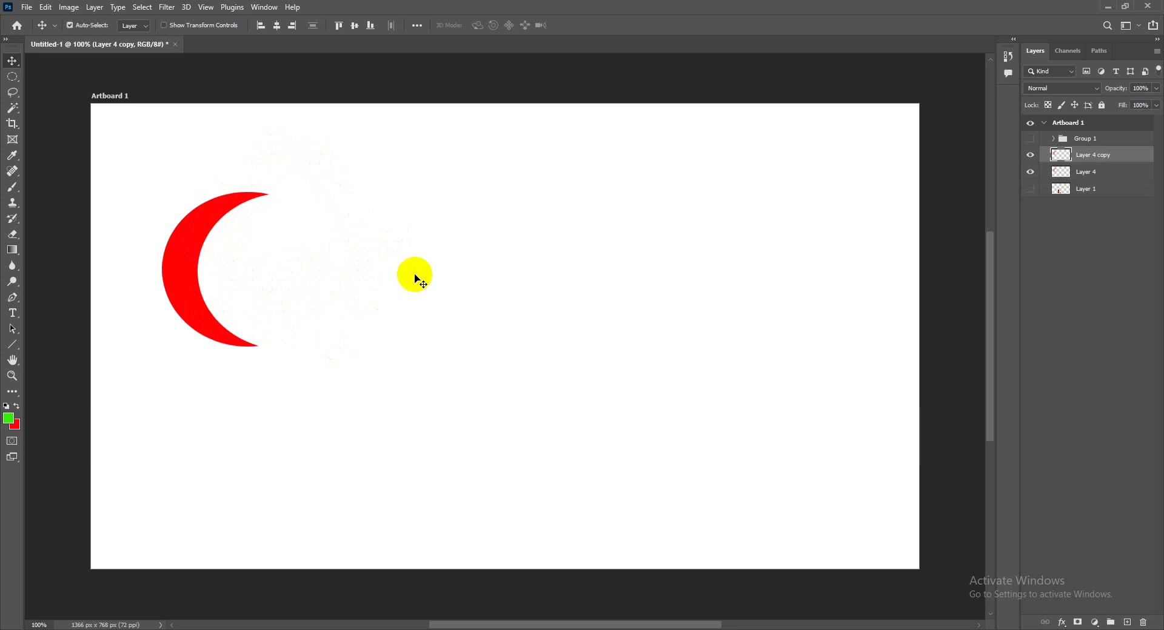
{"action": "key", "text": "ctrl+t"}
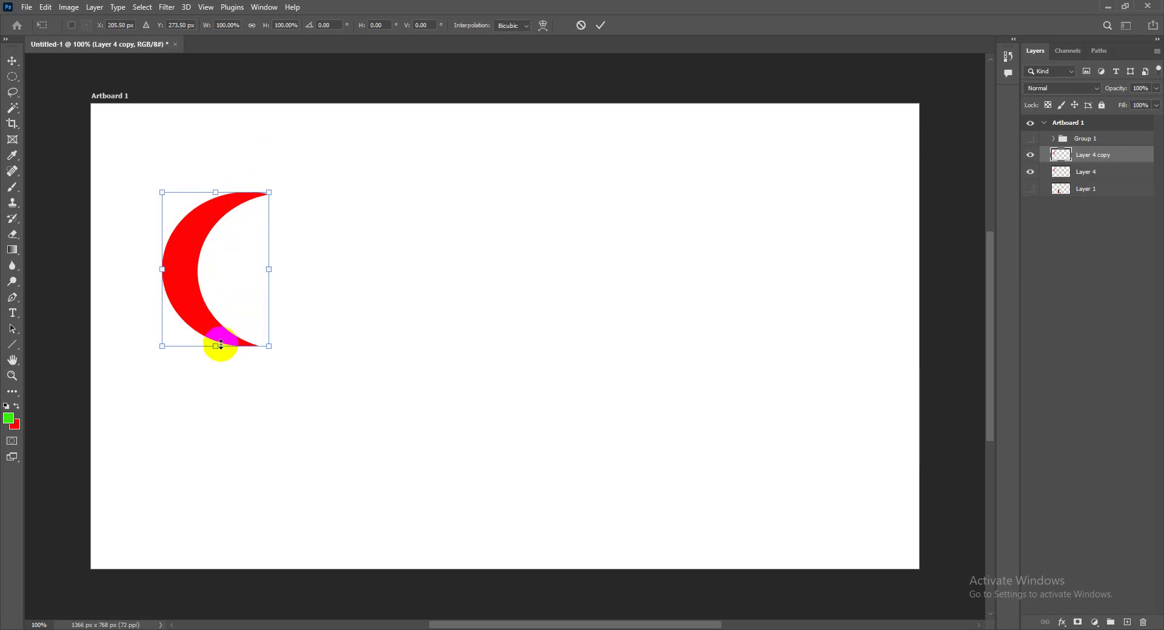
{"action": "left_click_drag", "start_coordinate": [280, 189], "coordinate": [329, 262]}
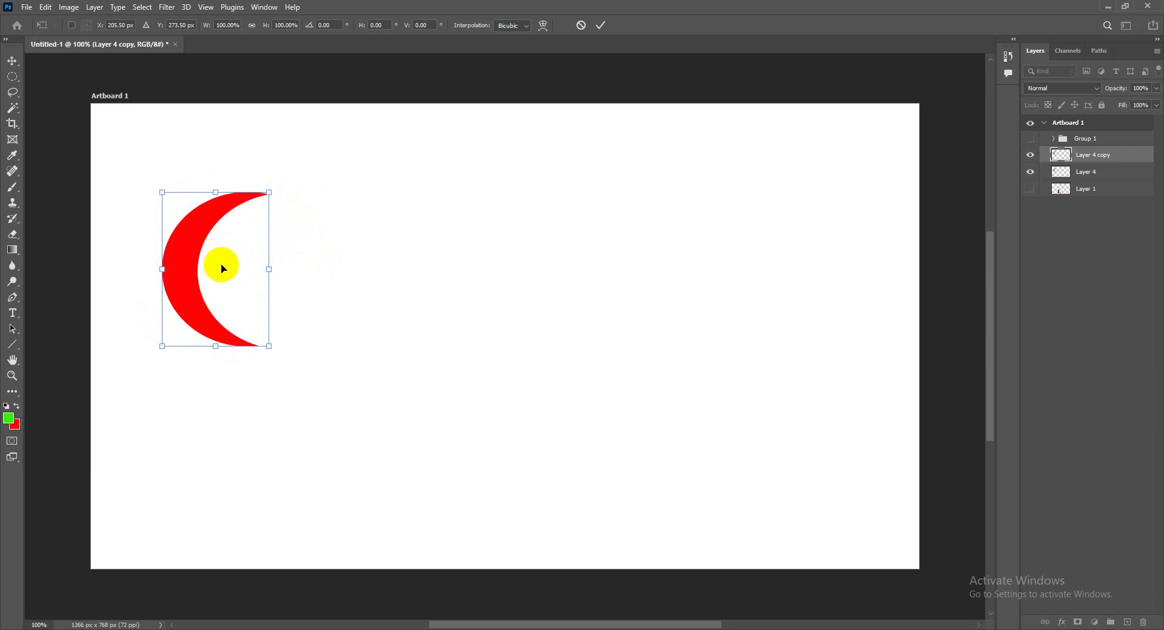
{"action": "left_click_drag", "start_coordinate": [223, 273], "coordinate": [239, 274]}
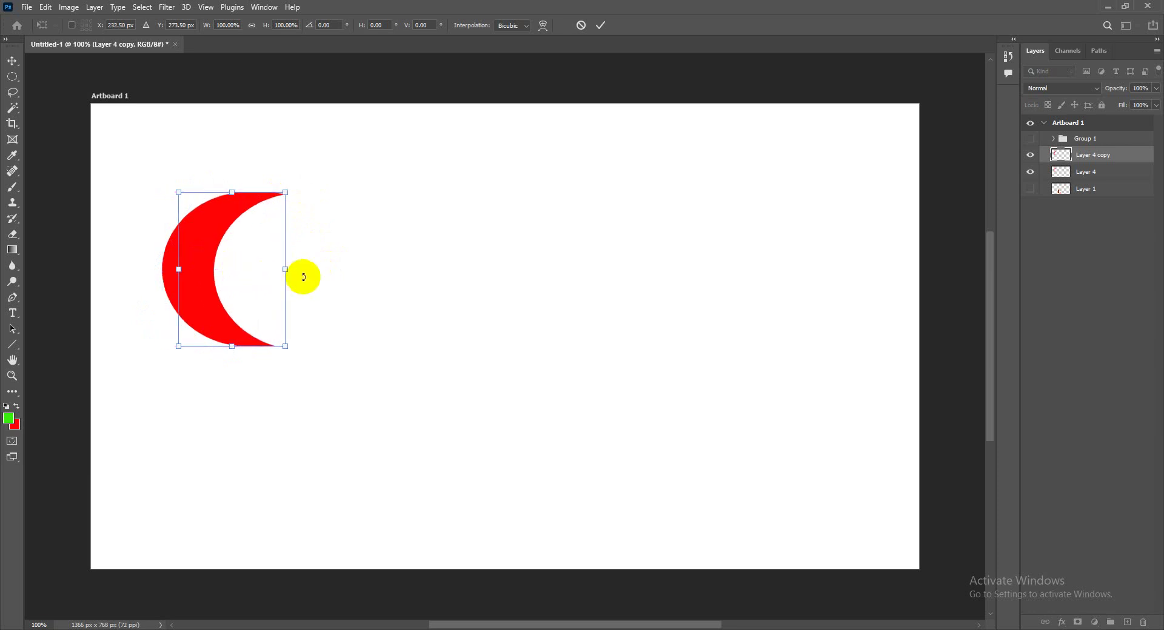
{"action": "key", "text": "ctrl+z"}
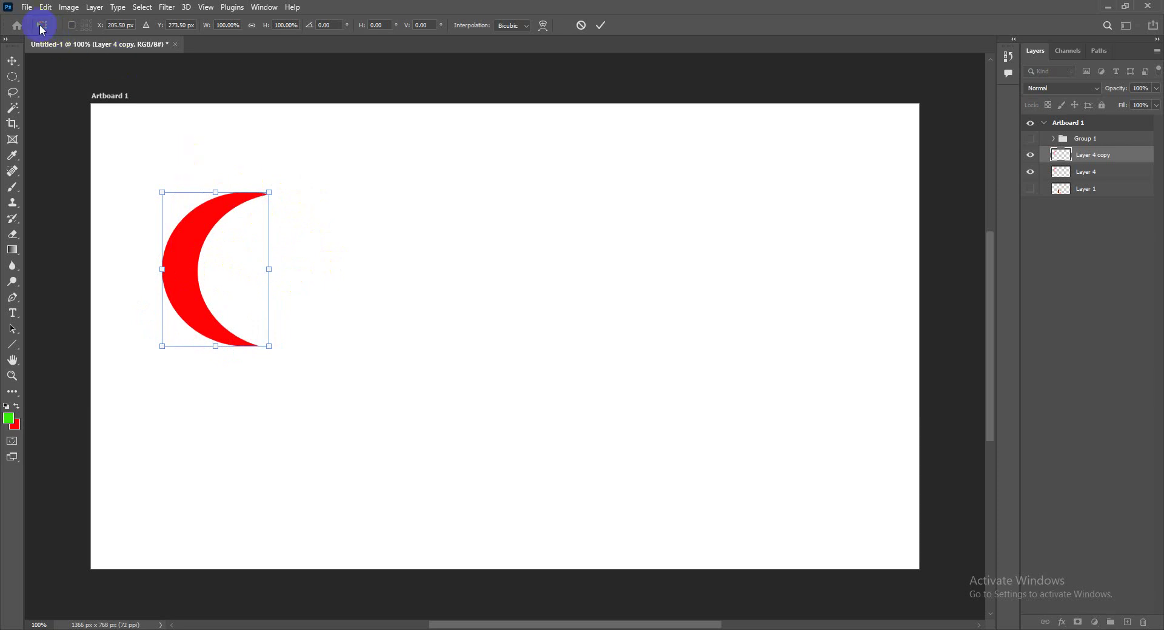
{"action": "key", "text": "Return"}
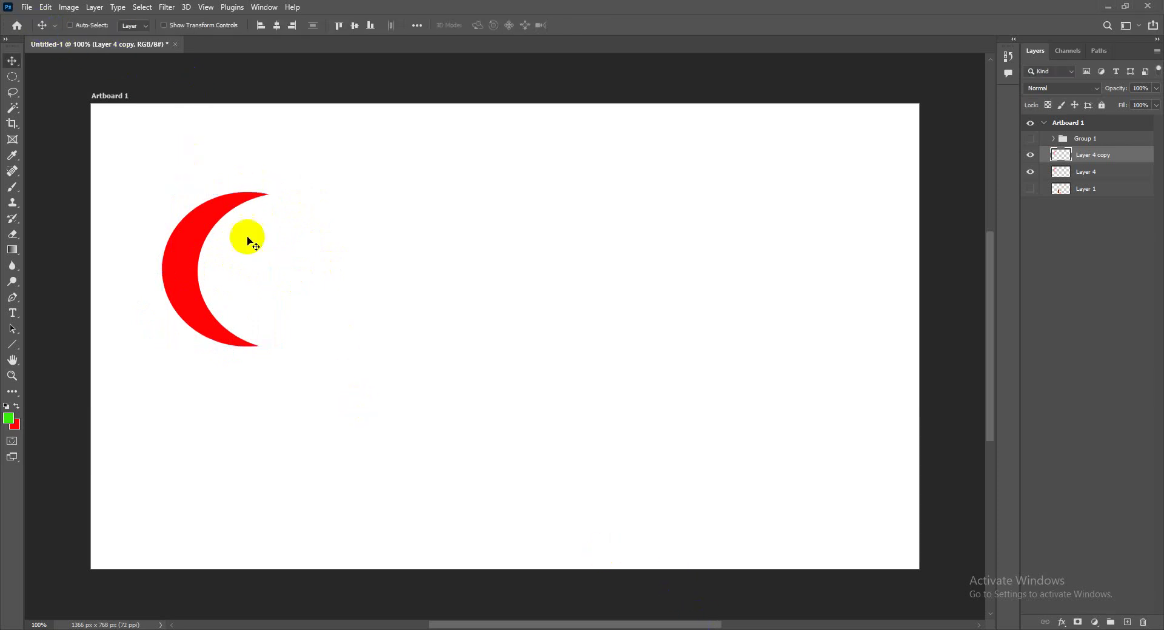
Undo the stray move so the crescent copy sits exactly over the original.
{"action": "left_click", "coordinate": [194, 254]}
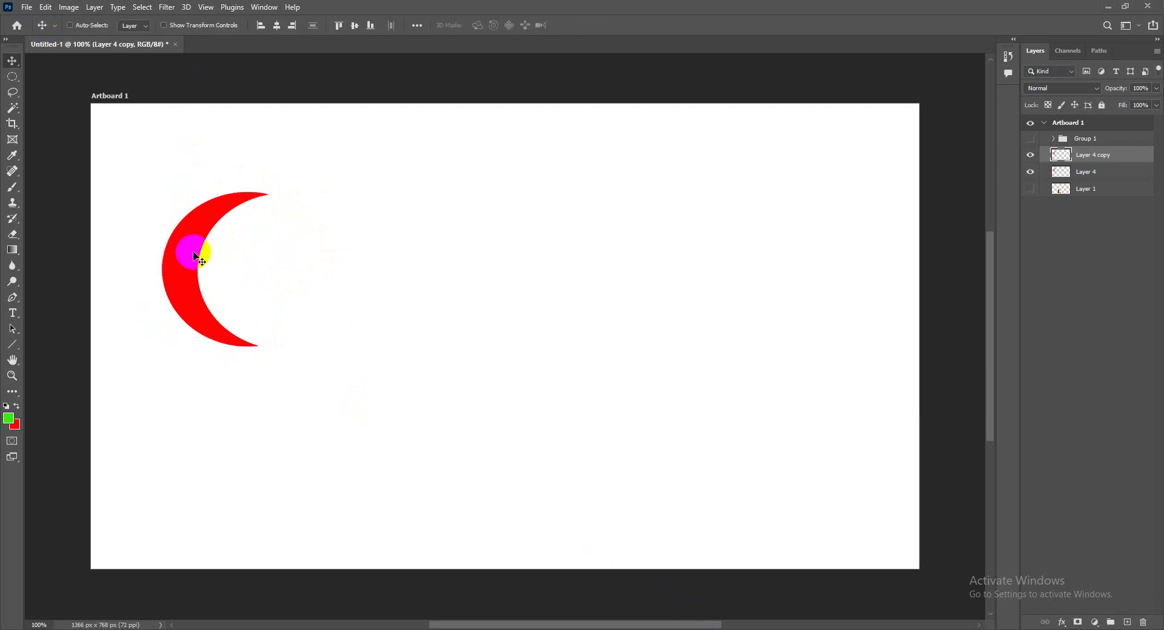
{"action": "left_click_drag", "start_coordinate": [201, 252], "coordinate": [297, 292]}
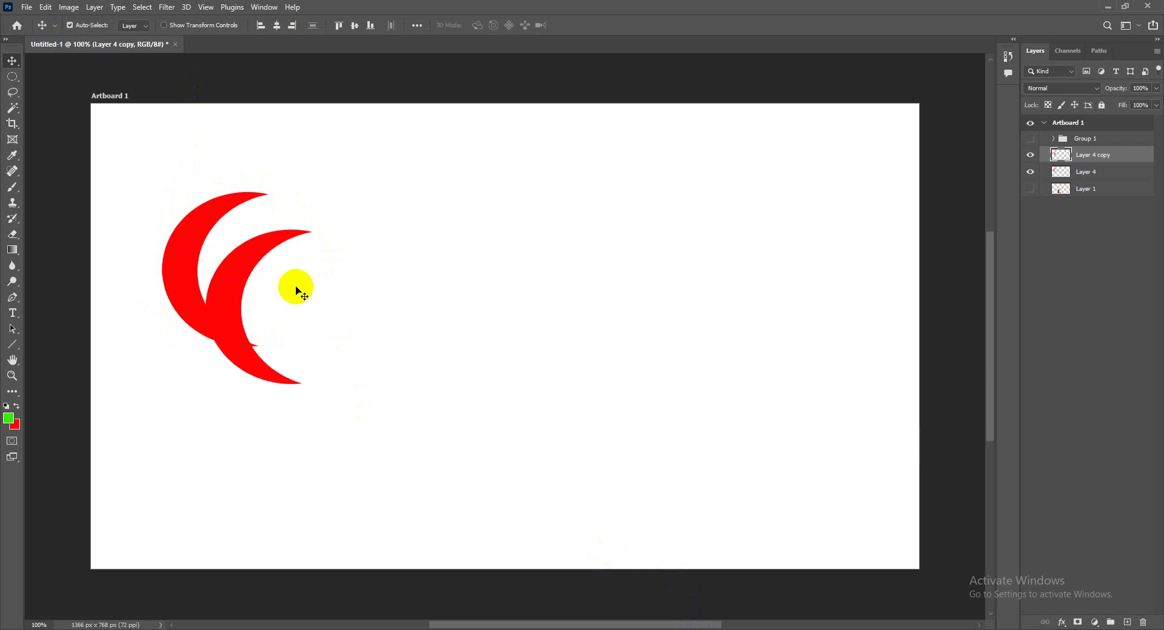
{"action": "key", "text": "ctrl+z"}
{"action": "left_click", "coordinate": [215, 231]}
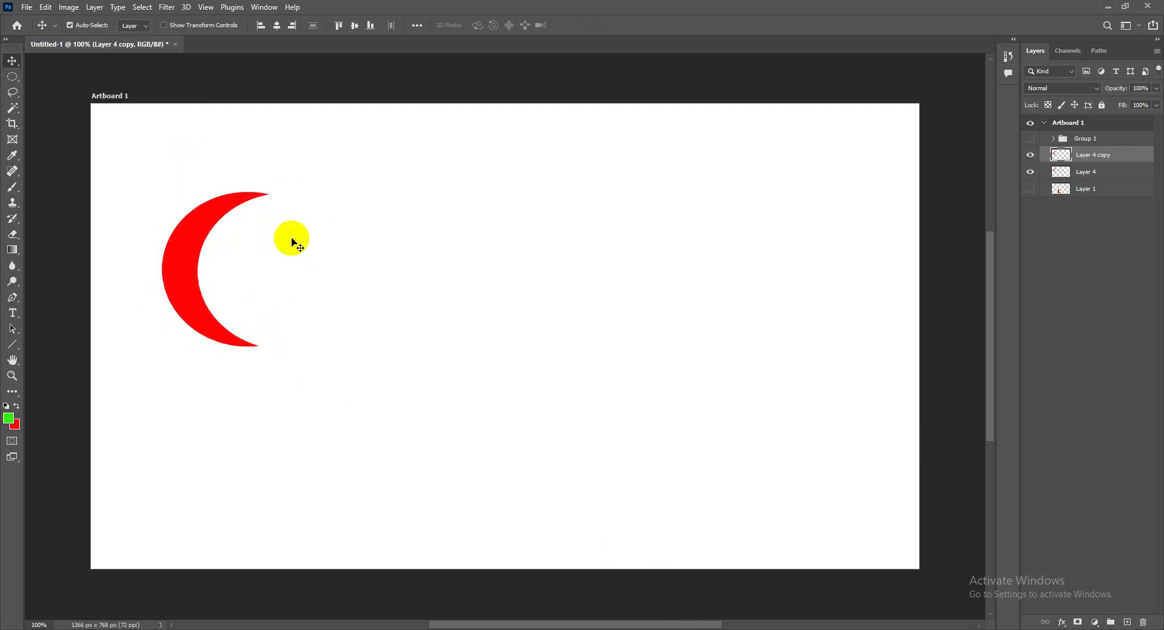
{"action": "key", "text": "ctrl+t"}
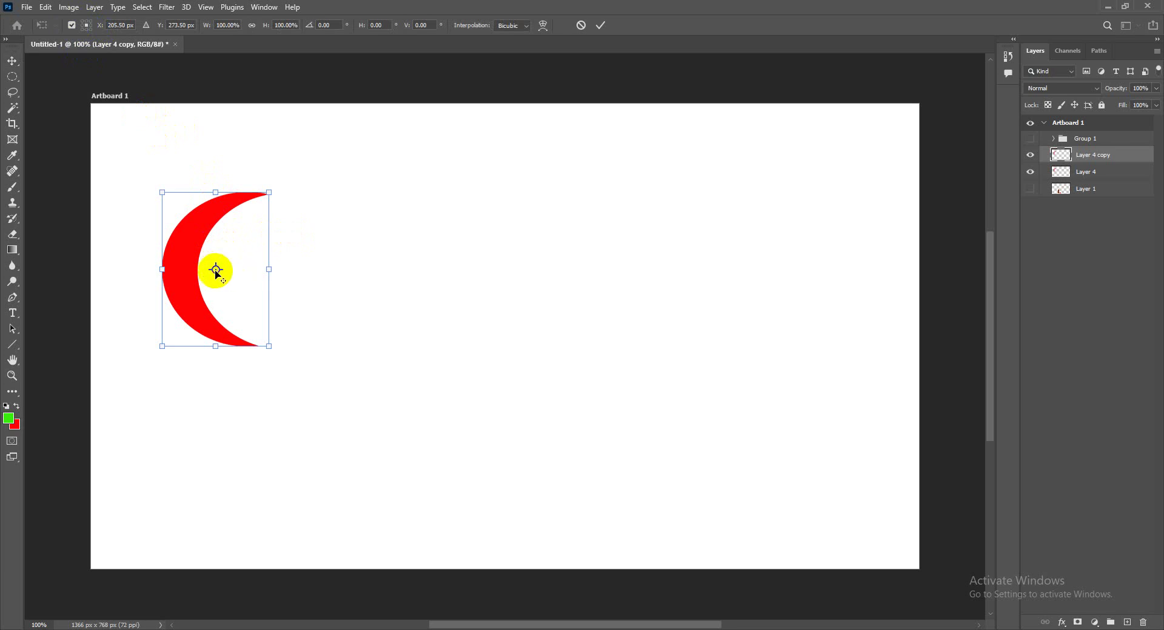
Pivot the copy at the crescent's right edge, rotate it 120°, and repeat for a third crescent.
{"action": "left_click_drag", "start_coordinate": [217, 269], "coordinate": [278, 249]}
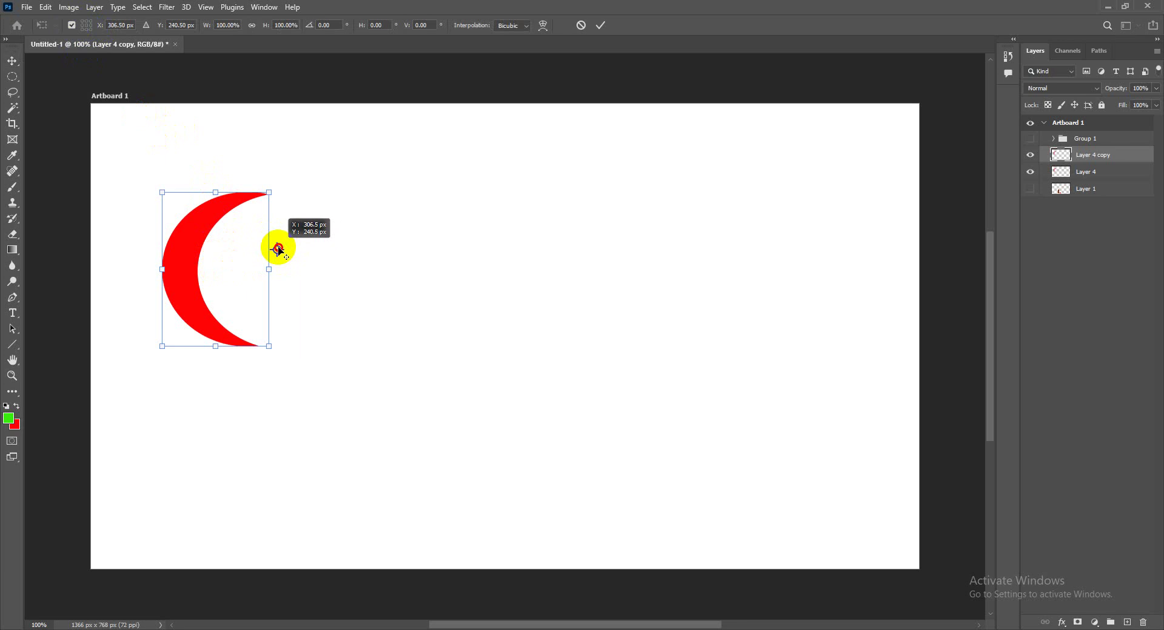
{"action": "left_click_drag", "start_coordinate": [278, 249], "coordinate": [276, 253]}
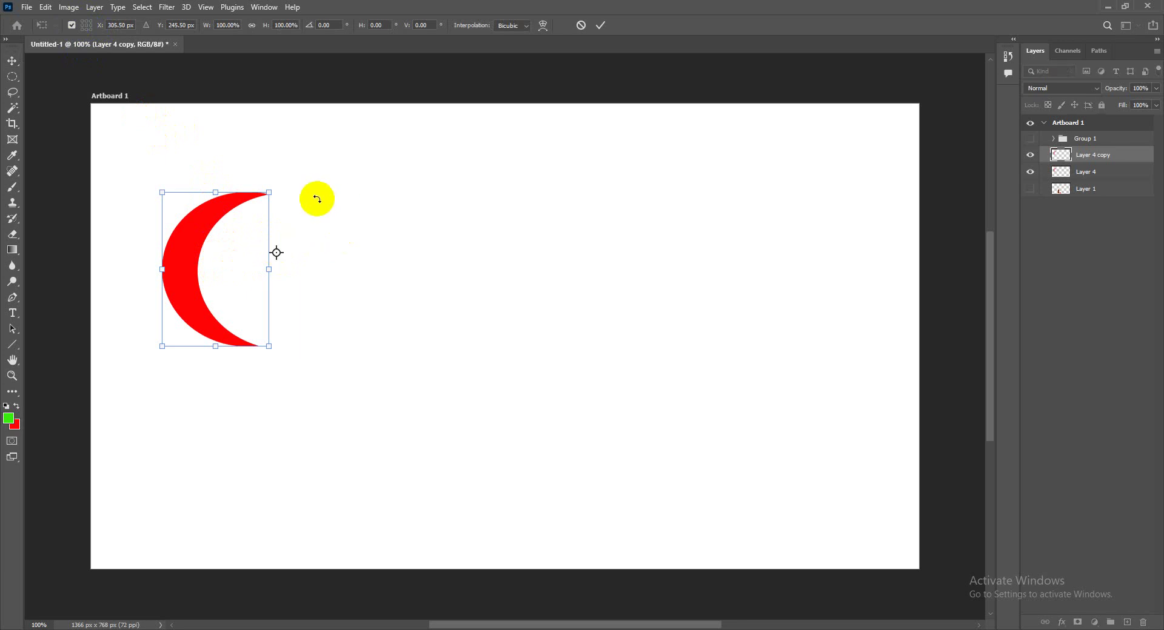
{"action": "left_click", "coordinate": [321, 25]}
{"action": "type", "text": "120"}
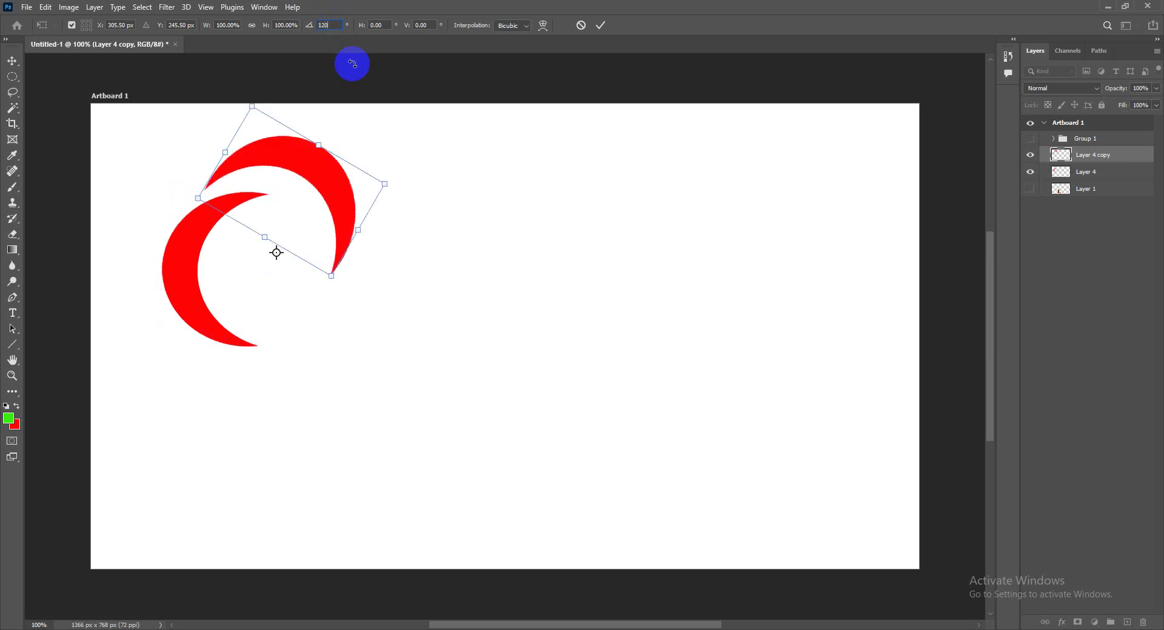
{"action": "key", "text": "Return"}
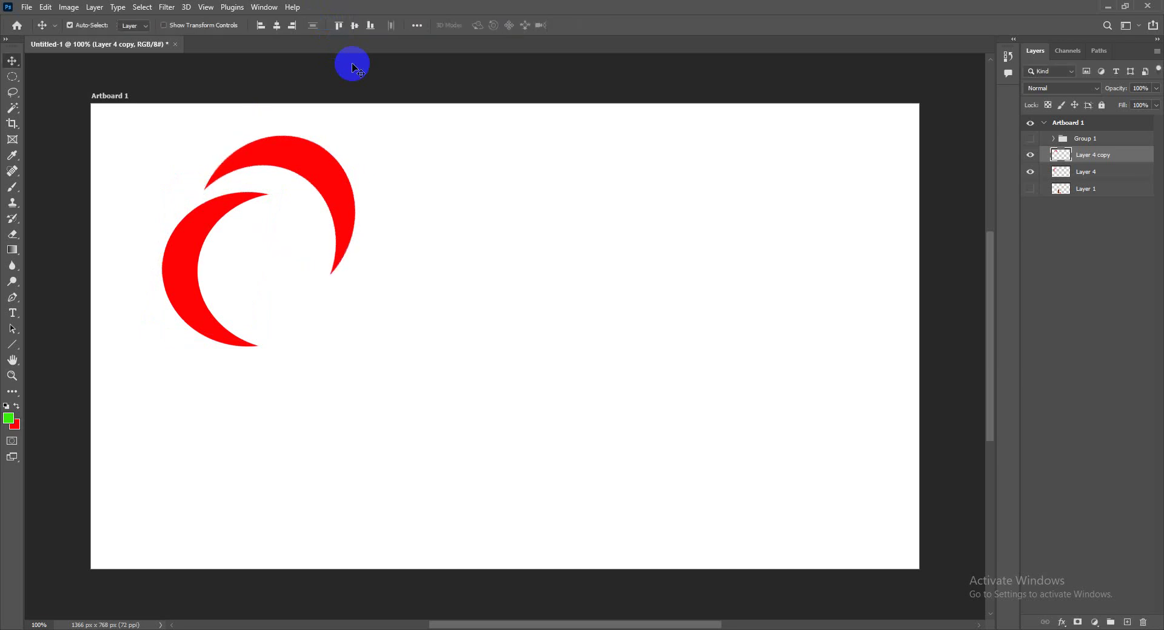
{"action": "key", "text": "ctrl+shift+alt+t"}
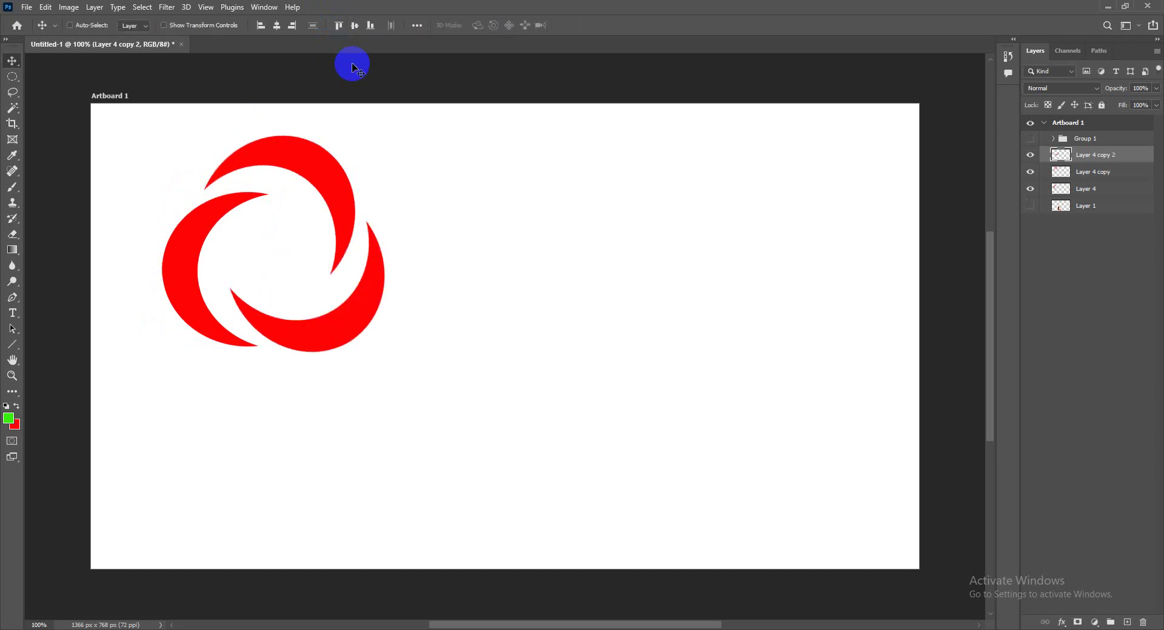
{"action": "left_click", "coordinate": [331, 327]}
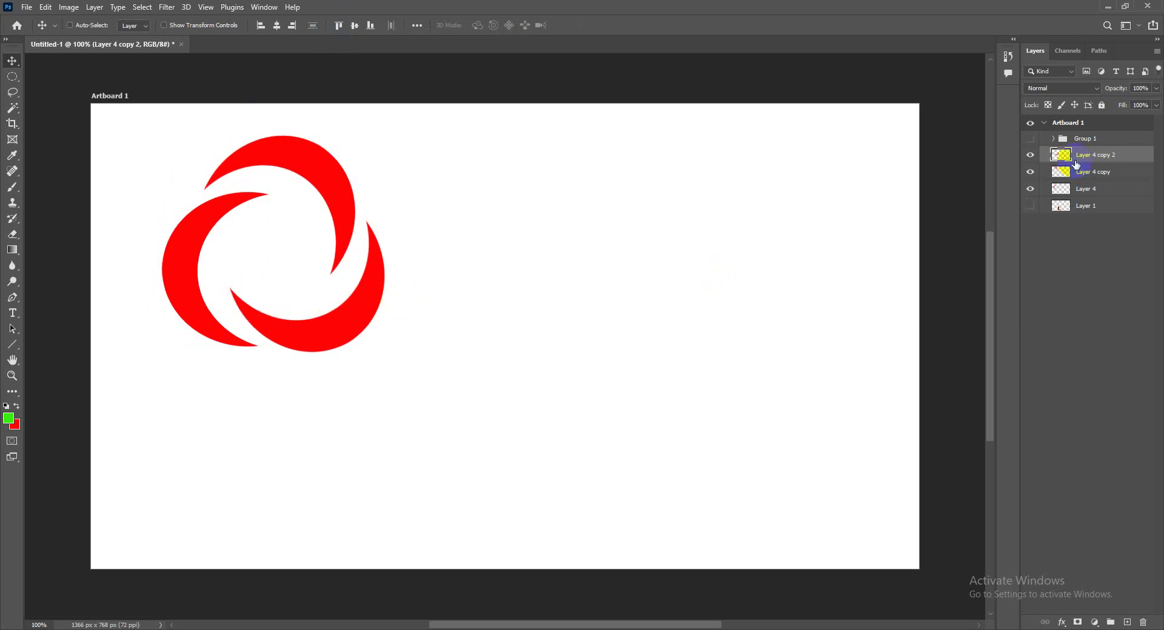
Merge the three crescent layers into a single layer.
{"action": "left_click", "coordinate": [1101, 190], "text": "shift"}
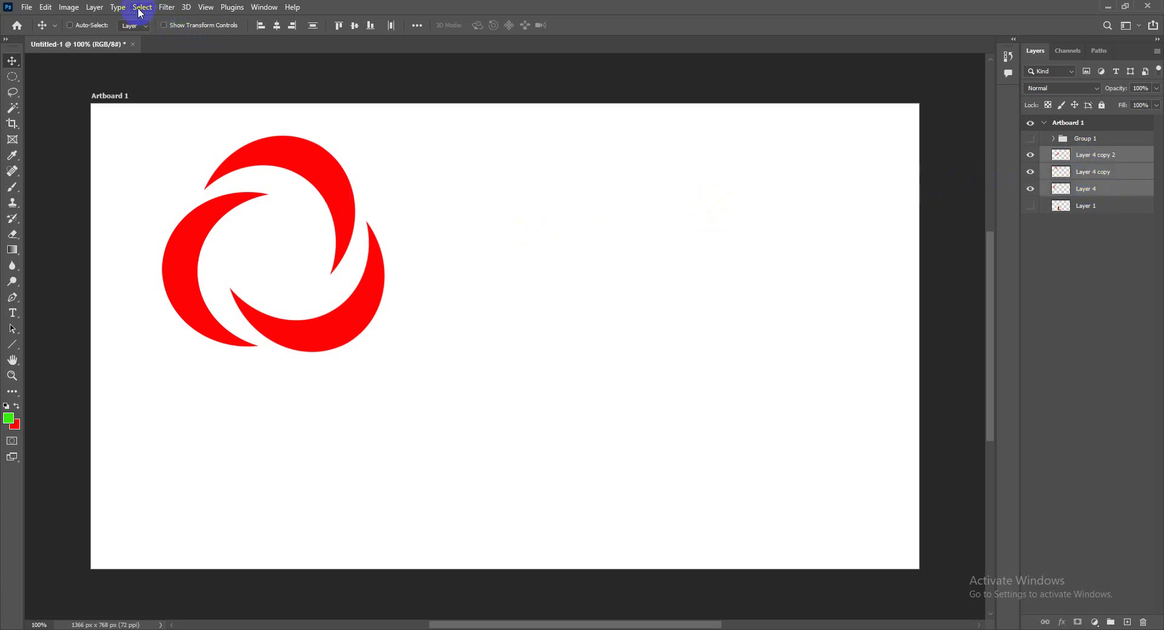
{"action": "left_click", "coordinate": [95, 8]}
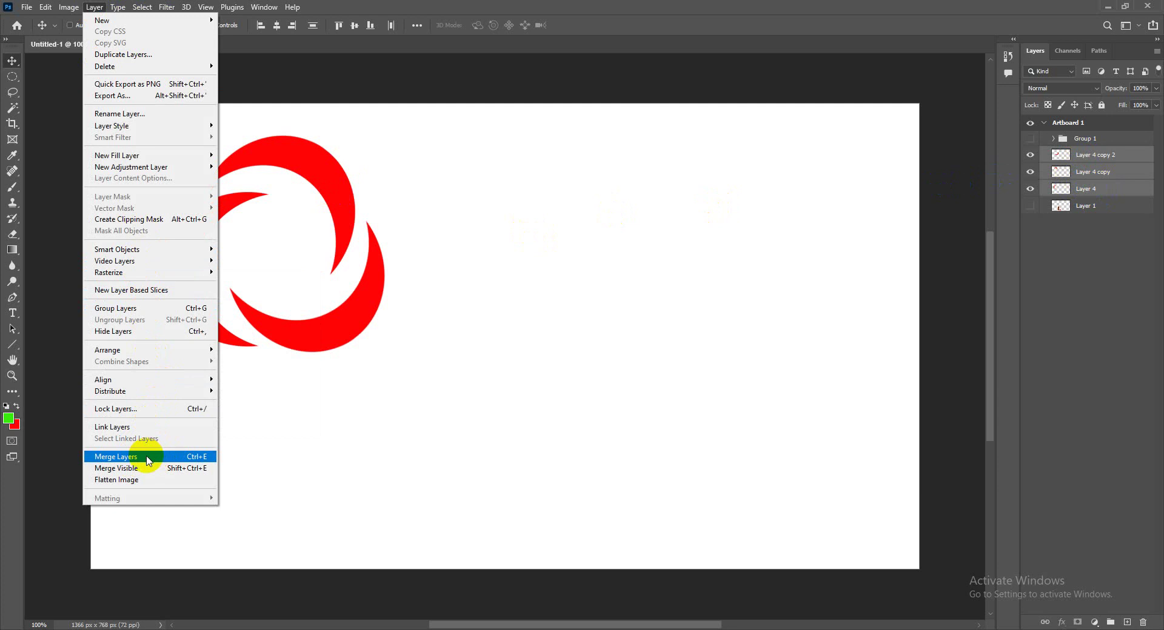
{"action": "left_click", "coordinate": [149, 458]}
Tilt the merged logo about 3° counter-clockwise and move it to the artboard's top right.
{"action": "left_click_drag", "start_coordinate": [310, 333], "coordinate": [344, 365]}
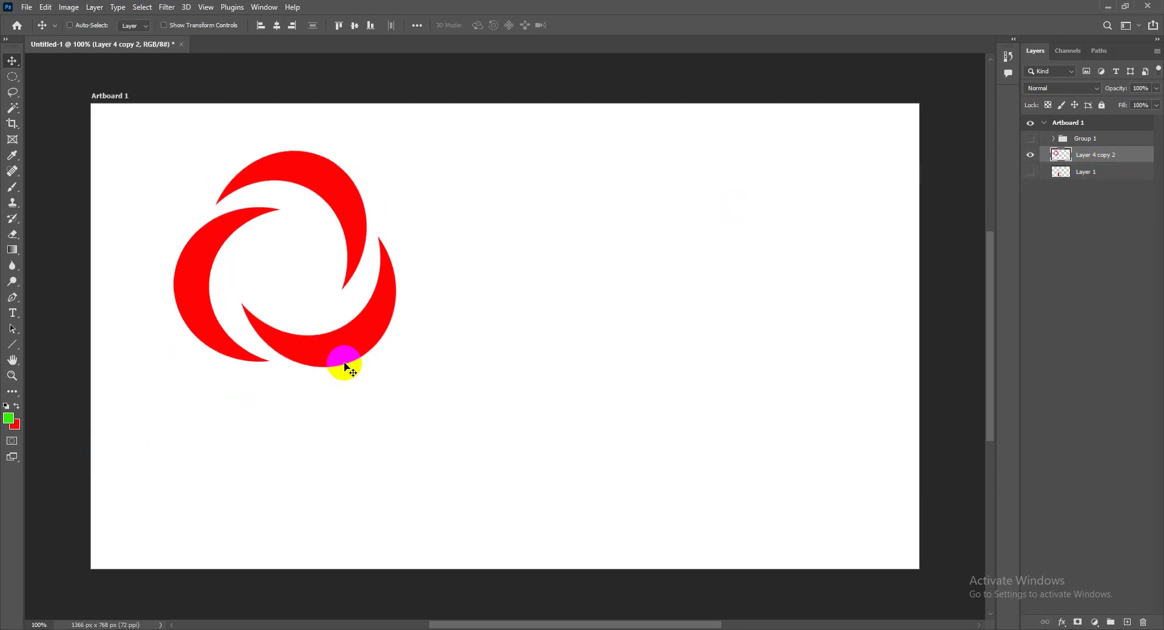
{"action": "key", "text": "ctrl+t"}
{"action": "left_click_drag", "start_coordinate": [408, 382], "coordinate": [412, 372]}
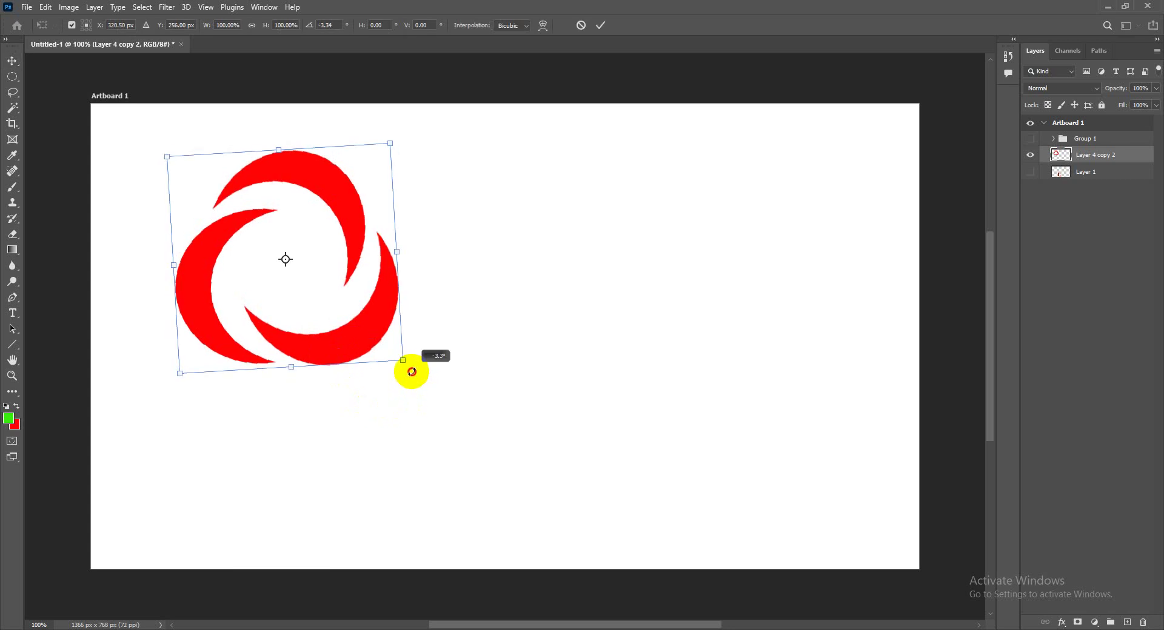
{"action": "key", "text": "Return"}
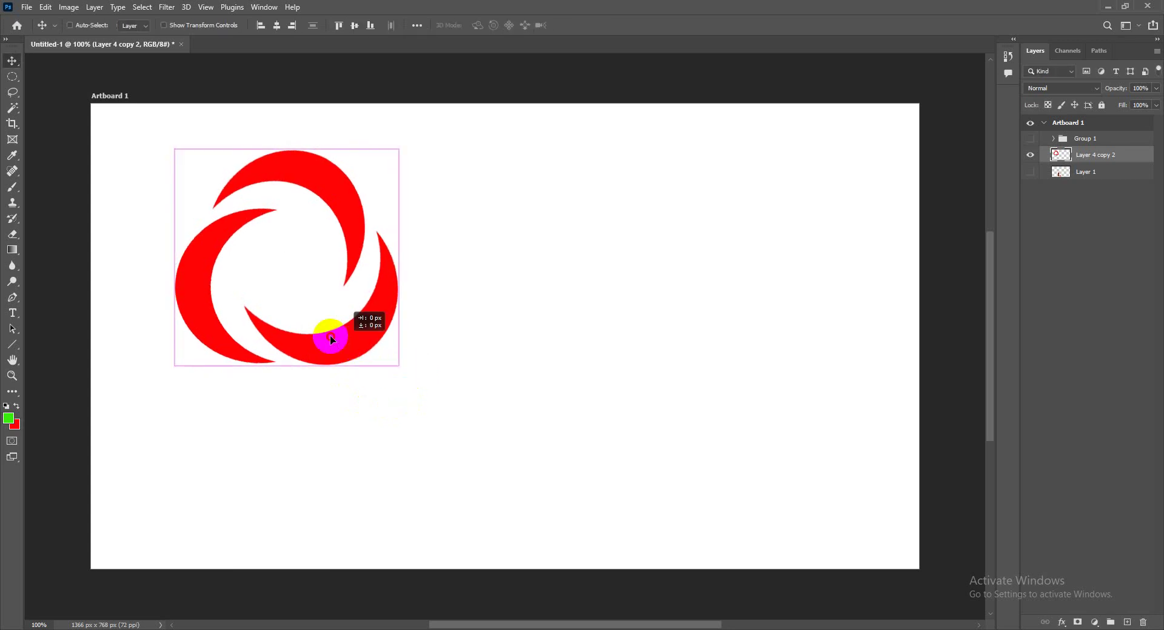
{"action": "mouse_move", "coordinate": [354, 342]}
{"action": "left_mouse_down"}
{"action": "mouse_move", "coordinate": [311, 329]}
{"action": "mouse_move", "coordinate": [828, 303]}
{"action": "left_mouse_up"}
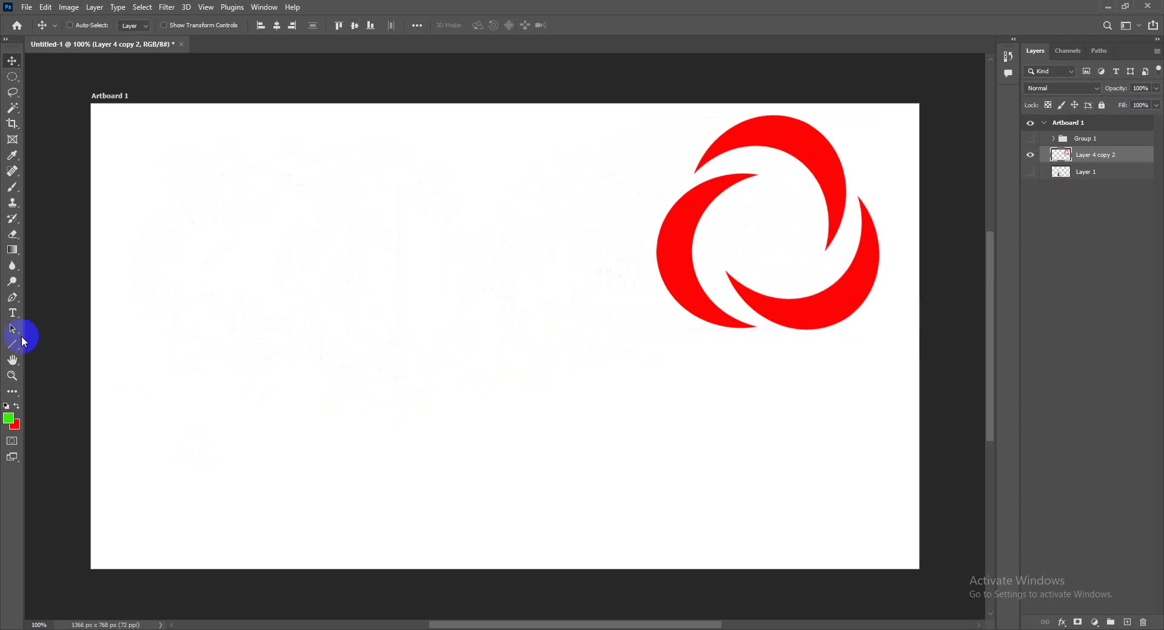
Add the AGA KHAN HOSPITAL text and enlarge it beneath the swirl logo.
{"action": "left_click", "coordinate": [12, 318]}
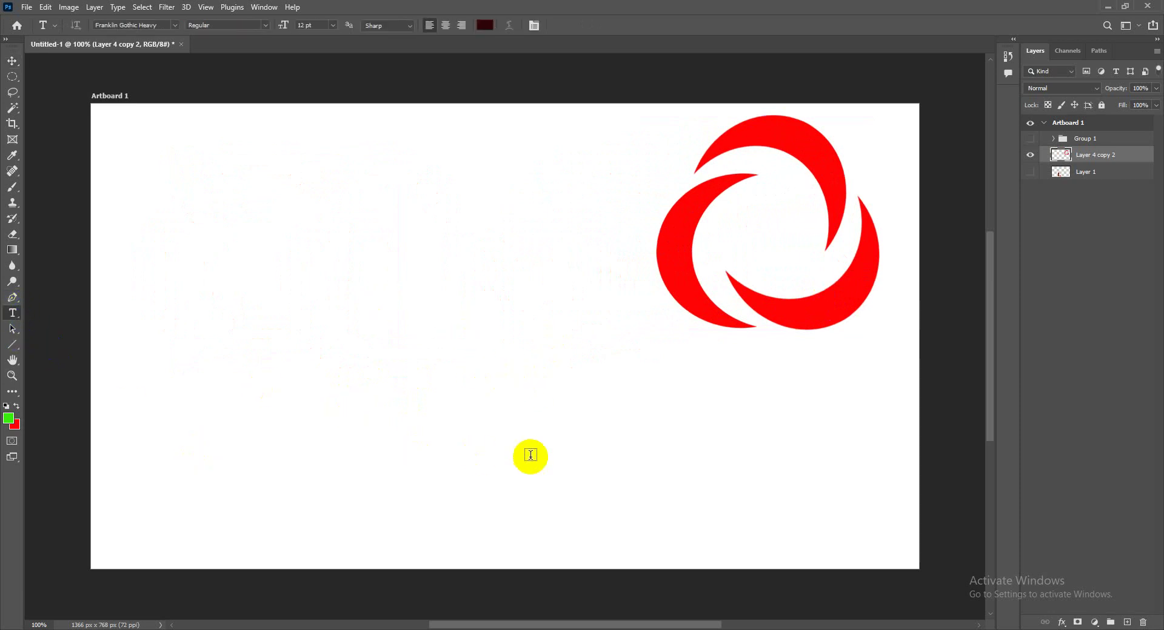
{"action": "left_click", "coordinate": [594, 407]}
{"action": "type", "text": "AGA KHAN HOSPITAL"}
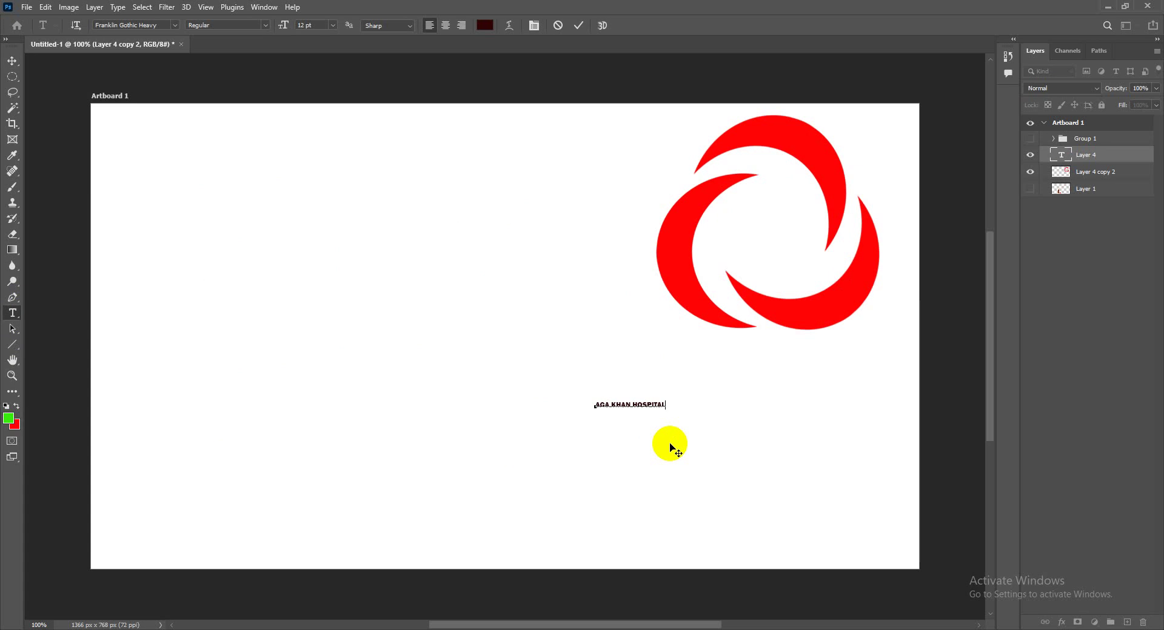
{"action": "key", "text": "ctrl+Return"}
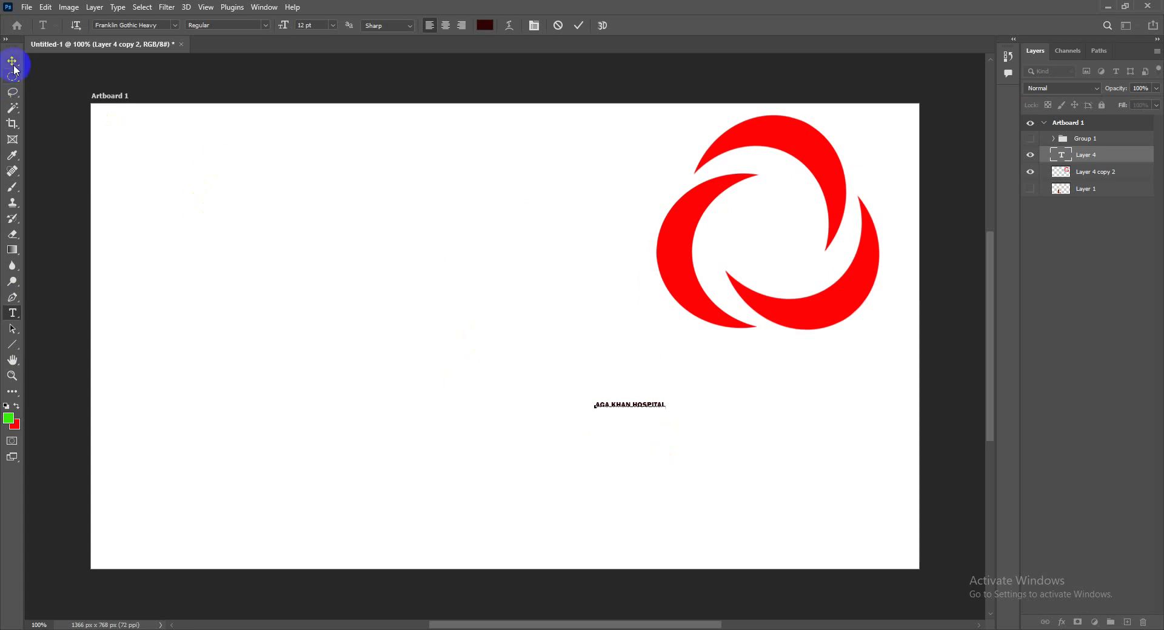
{"action": "key", "text": "v"}
{"action": "mouse_move", "coordinate": [615, 405]}
{"action": "left_mouse_down"}
{"action": "mouse_move", "coordinate": [722, 405]}
{"action": "mouse_move", "coordinate": [845, 431]}
{"action": "mouse_move", "coordinate": [849, 415]}
{"action": "left_mouse_up"}
{"action": "key", "text": "ctrl+t"}
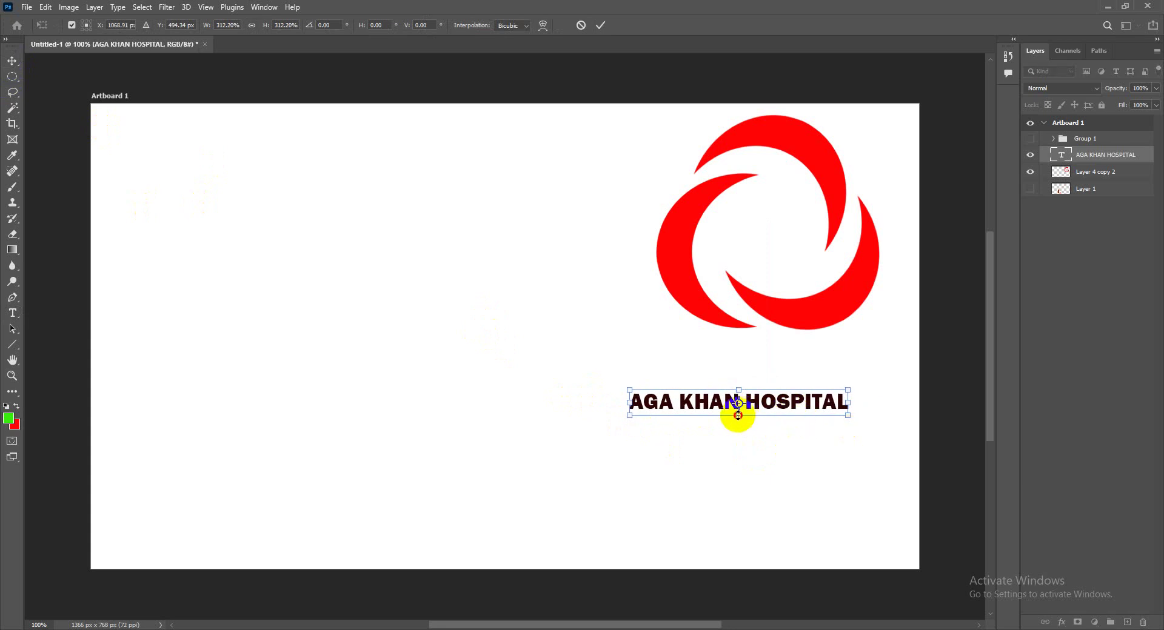
{"action": "left_click_drag", "start_coordinate": [737, 415], "coordinate": [791, 368]}
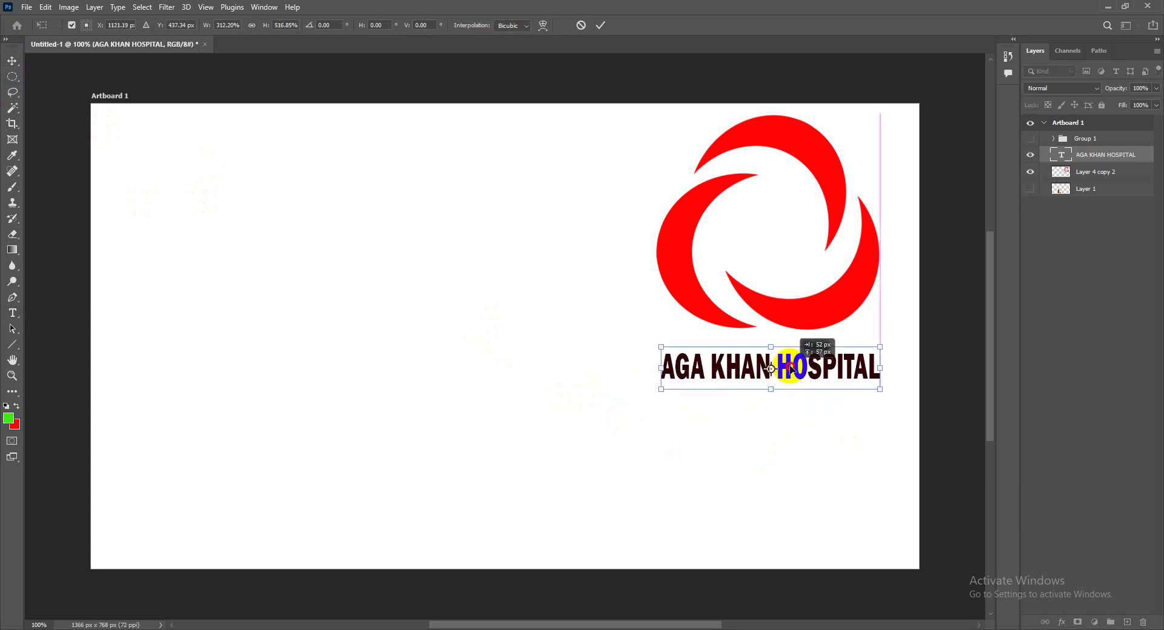
{"action": "key", "text": "Return"}
Recolour the AGA KHAN HOSPITAL text bright red and nudge it slightly up.
{"action": "left_click", "coordinate": [1117, 157]}
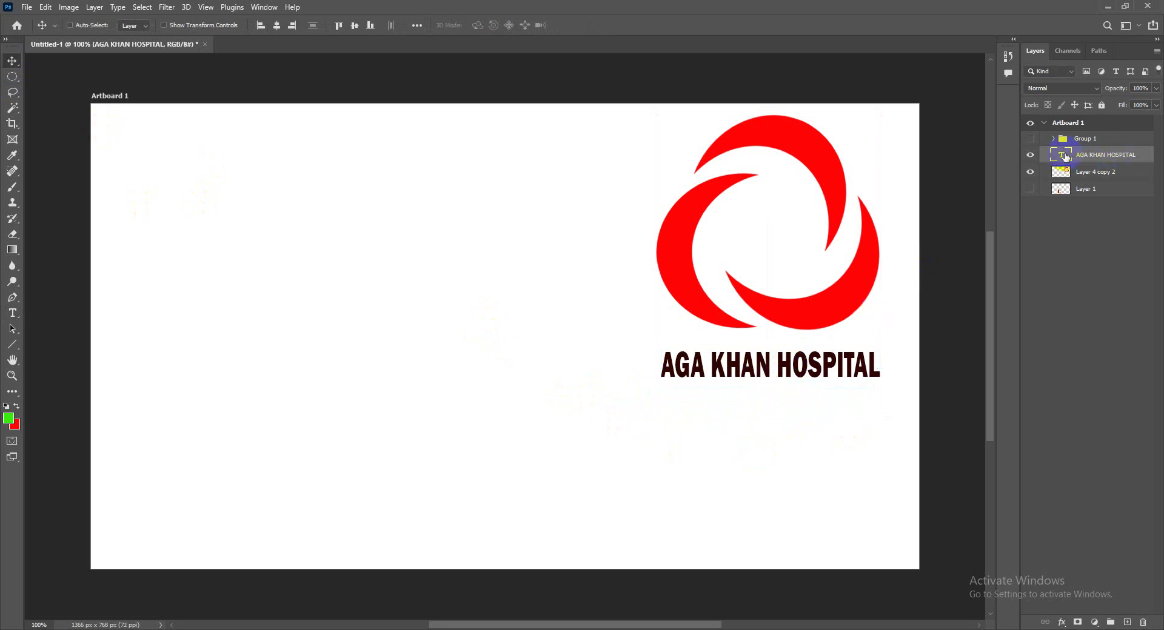
{"action": "double_click", "coordinate": [1062, 156]}
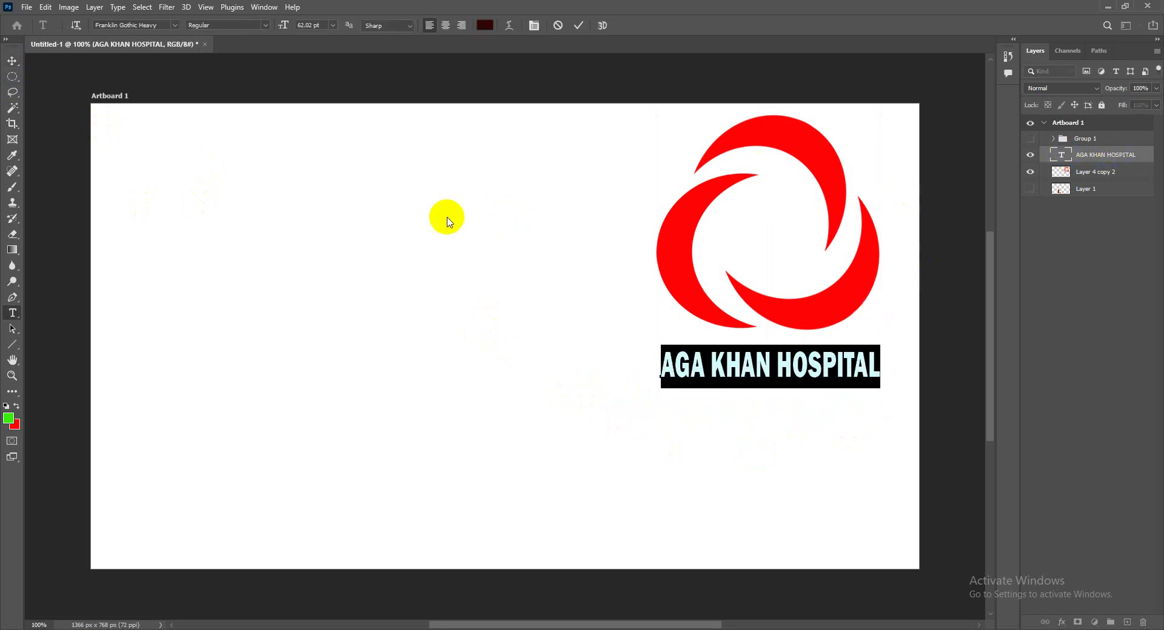
{"action": "left_click", "coordinate": [485, 25]}
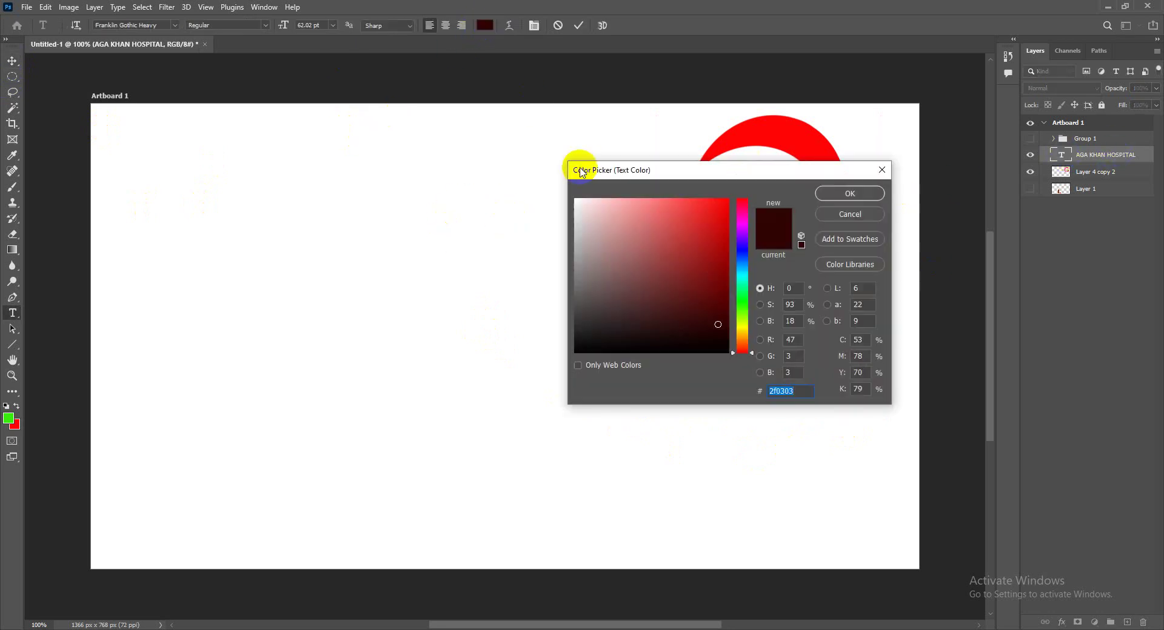
{"action": "left_click_drag", "start_coordinate": [733, 220], "coordinate": [733, 197]}
{"action": "left_click", "coordinate": [849, 193]}
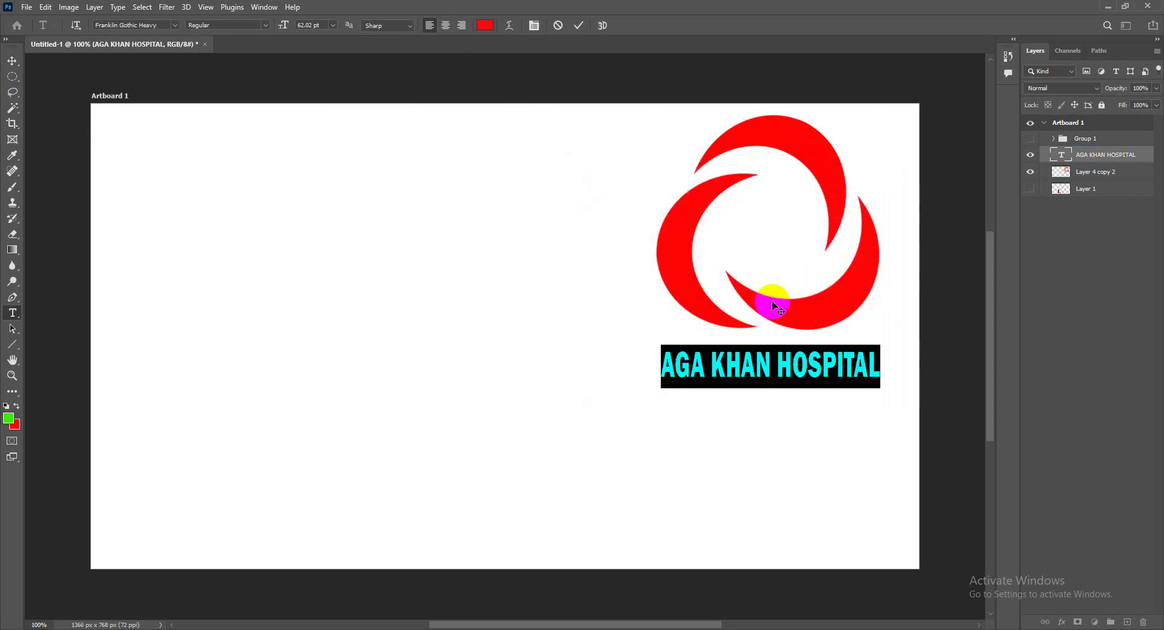
{"action": "left_click", "coordinate": [12, 60]}
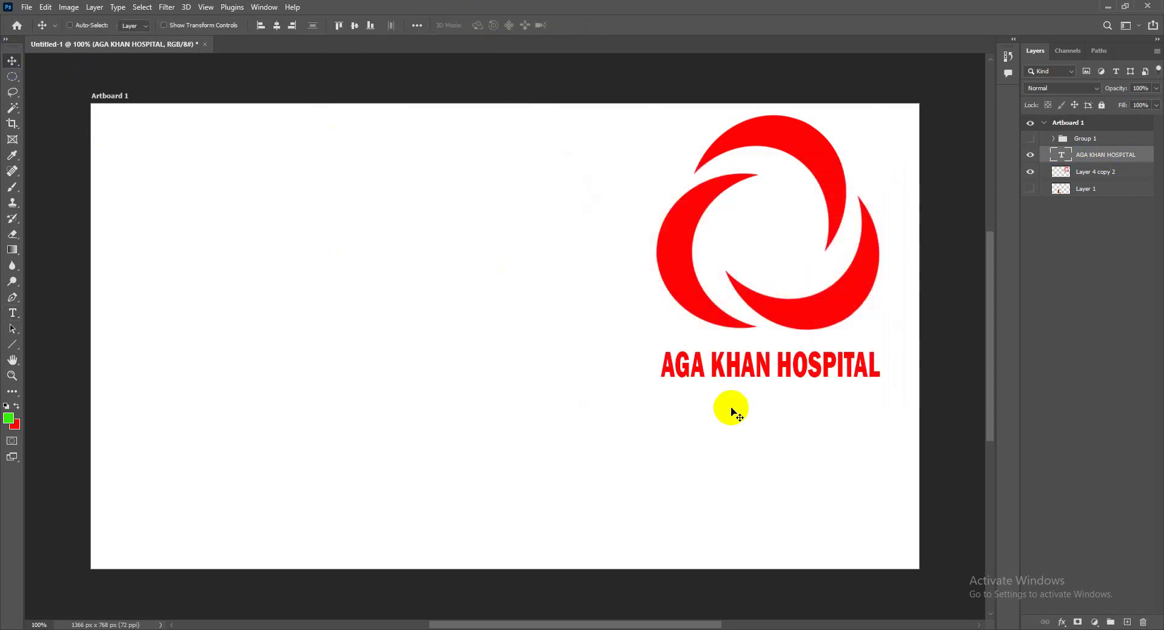
{"action": "left_click_drag", "start_coordinate": [762, 363], "coordinate": [759, 355]}
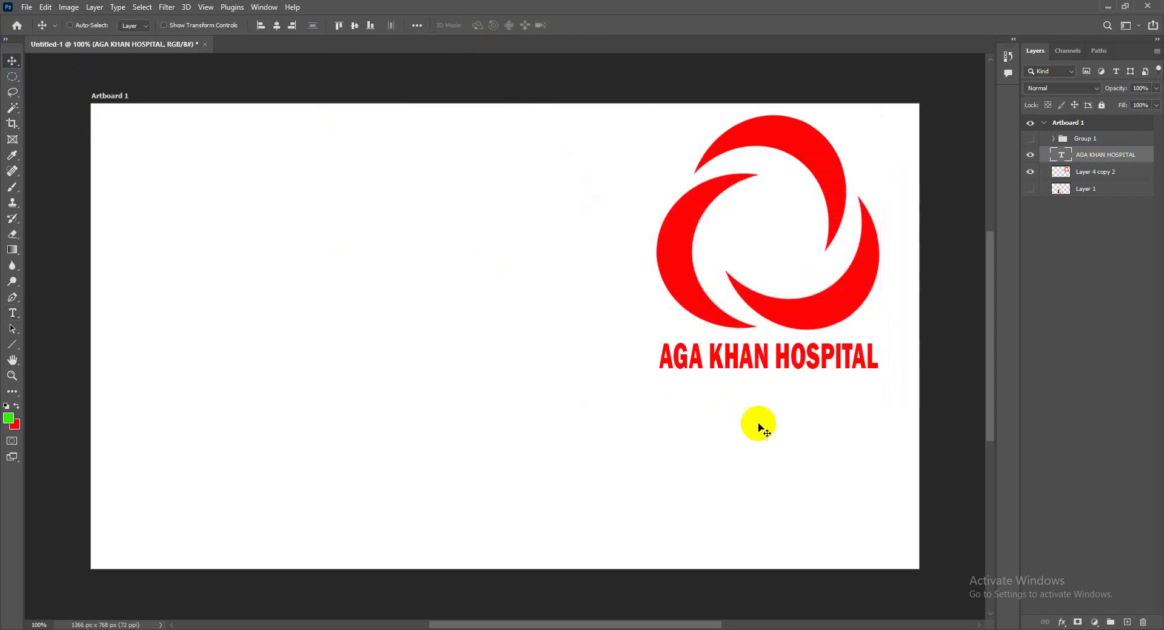
Show the CITY HOSPITAL logo and the bottle with red ball, moving the bottle lower left.
{"action": "left_click", "coordinate": [1030, 139]}
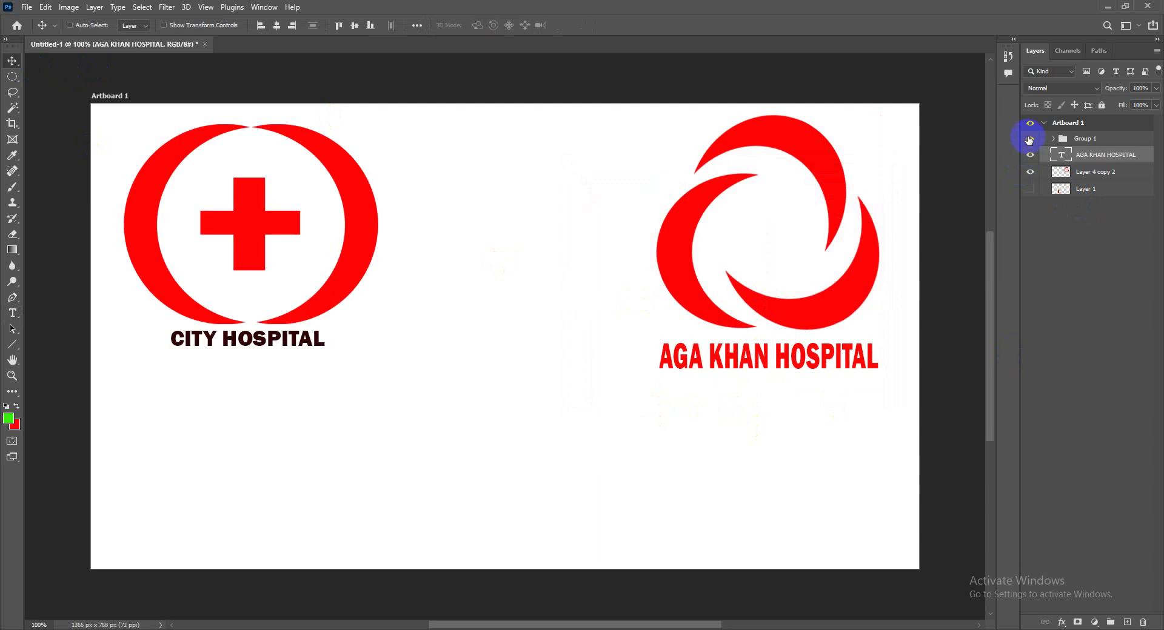
{"action": "left_click", "coordinate": [1030, 189]}
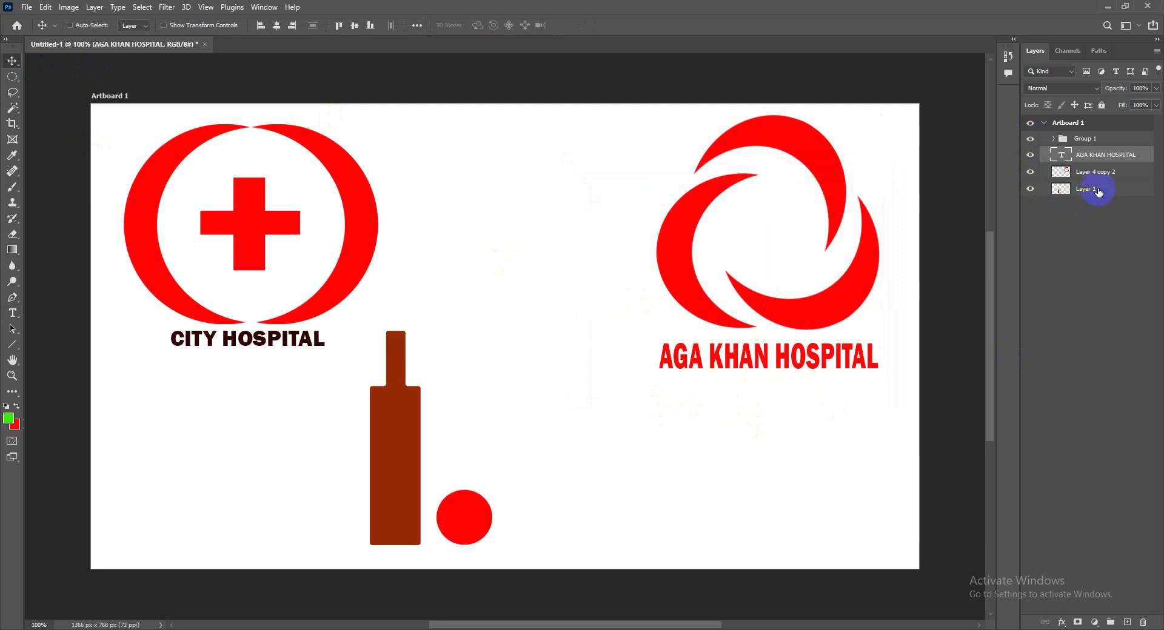
{"action": "left_click", "coordinate": [1066, 189]}
{"action": "left_click_drag", "start_coordinate": [400, 410], "coordinate": [152, 410]}
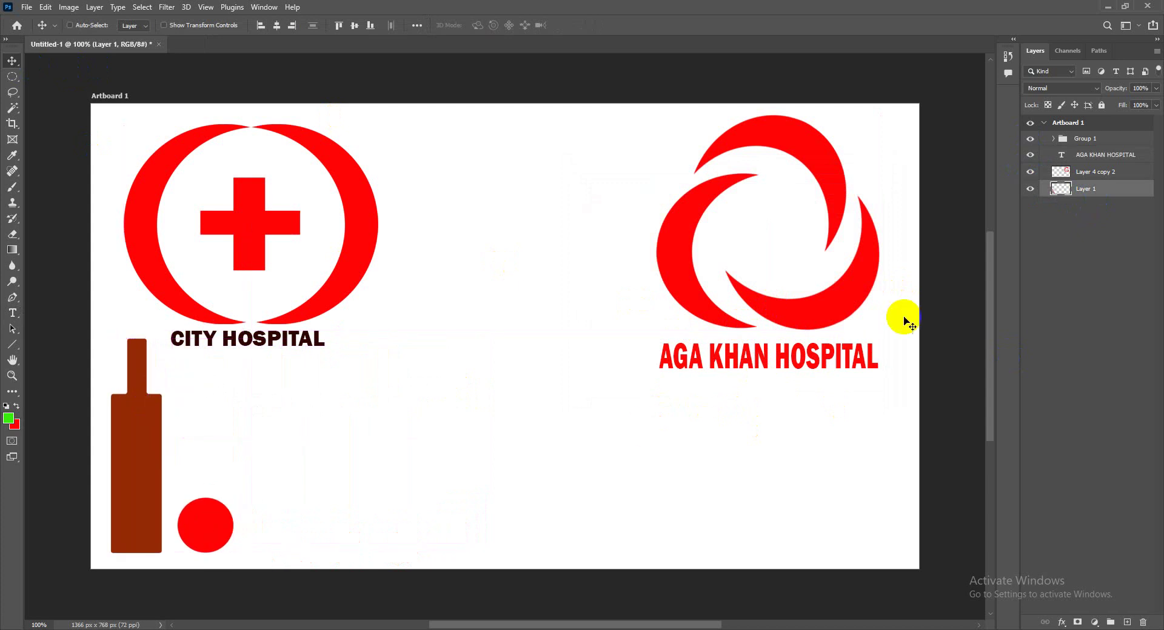
Move the bottle and ball to the artboard centre and nudge the swirl logo.
{"action": "left_click", "coordinate": [1102, 138]}
{"action": "left_click", "coordinate": [12, 82]}
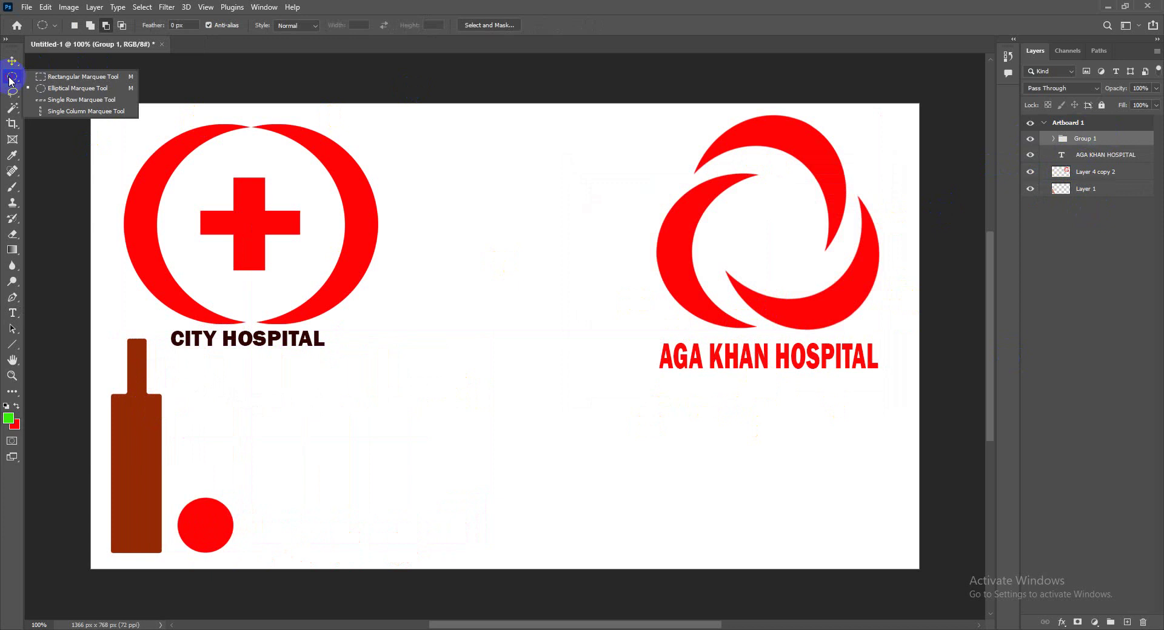
{"action": "left_click", "coordinate": [12, 76]}
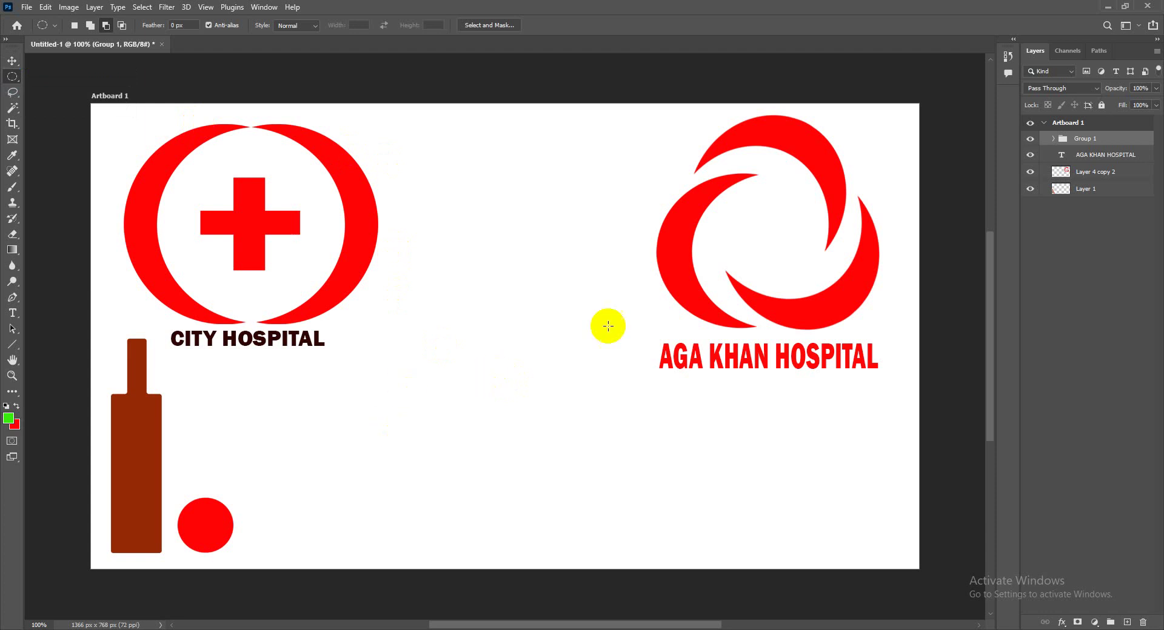
{"action": "left_click", "coordinate": [1085, 189]}
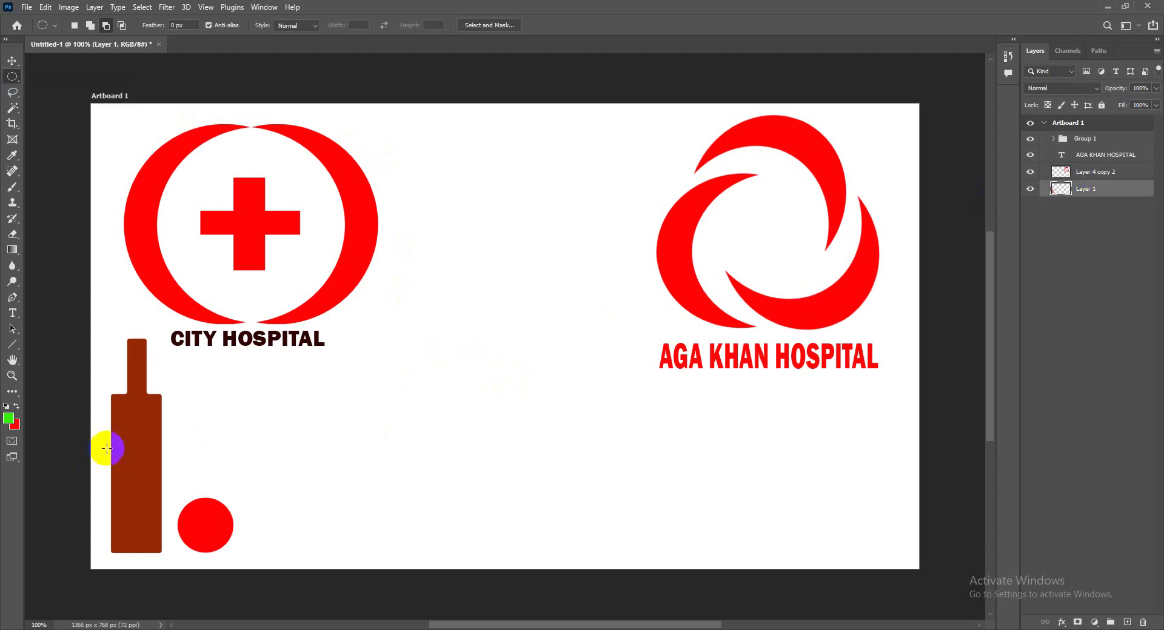
{"action": "left_click", "coordinate": [12, 61]}
{"action": "mouse_move", "coordinate": [140, 428]}
{"action": "left_mouse_down"}
{"action": "mouse_move", "coordinate": [485, 370]}
{"action": "mouse_move", "coordinate": [490, 243]}
{"action": "mouse_move", "coordinate": [489, 296]}
{"action": "left_mouse_up"}
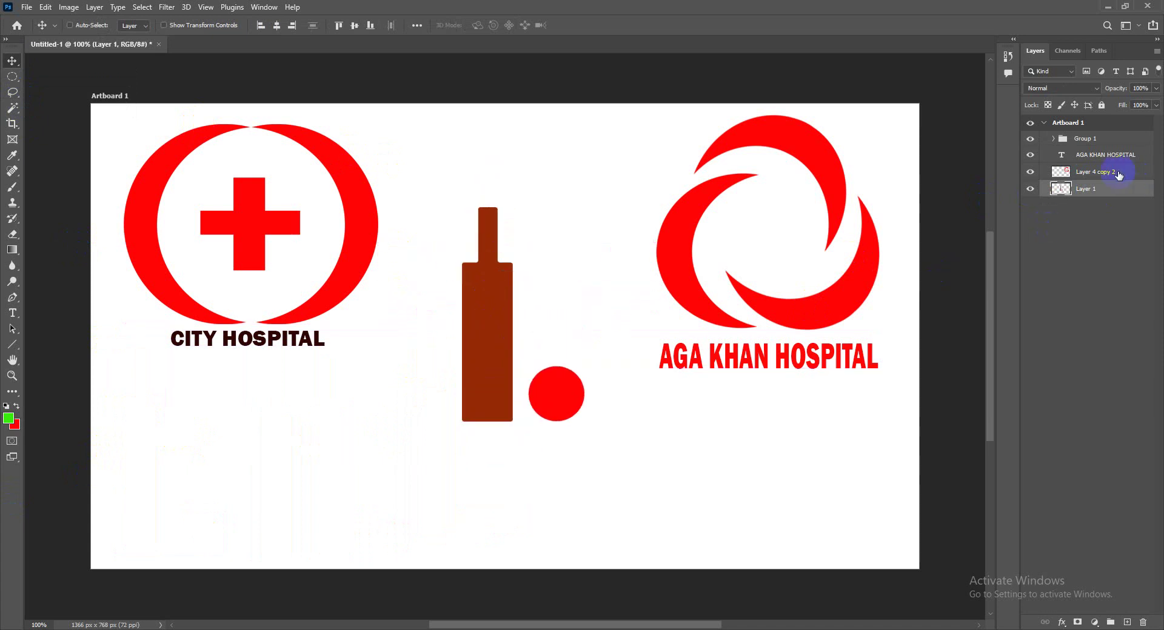
{"action": "left_click", "coordinate": [1067, 173]}
{"action": "mouse_move", "coordinate": [818, 253]}
{"action": "left_mouse_down"}
{"action": "mouse_move", "coordinate": [852, 296]}
{"action": "mouse_move", "coordinate": [850, 276]}
{"action": "left_mouse_up"}
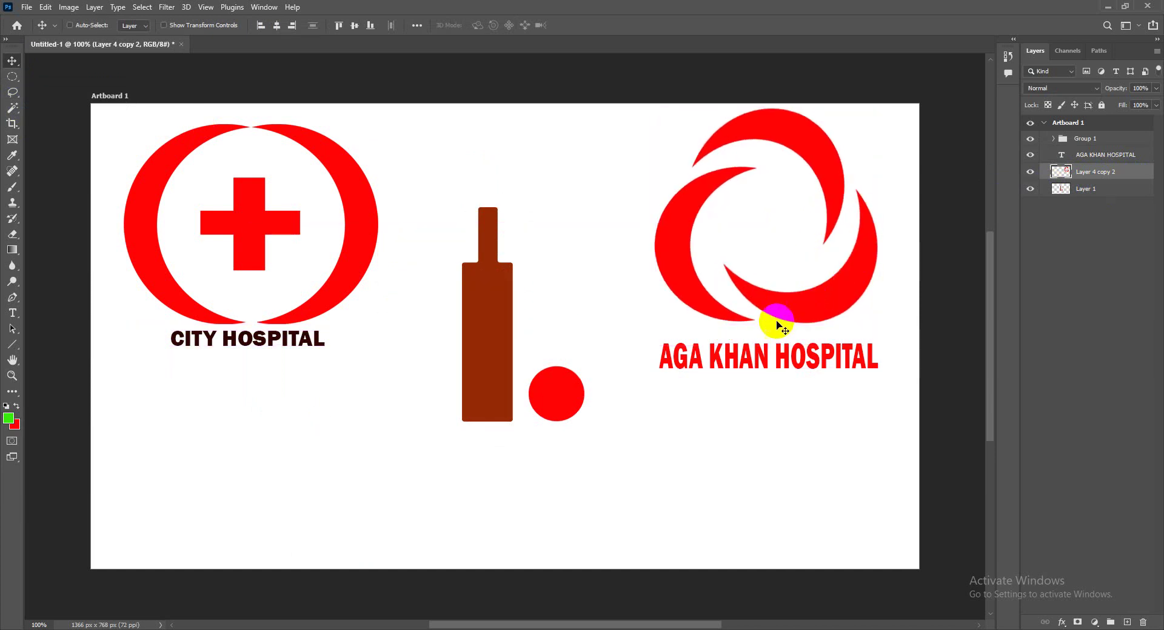
Group the swirl logo with the AGA KHAN HOSPITAL text as Group 2.
{"action": "left_click", "coordinate": [1094, 156]}
{"action": "left_click", "coordinate": [1098, 175]}
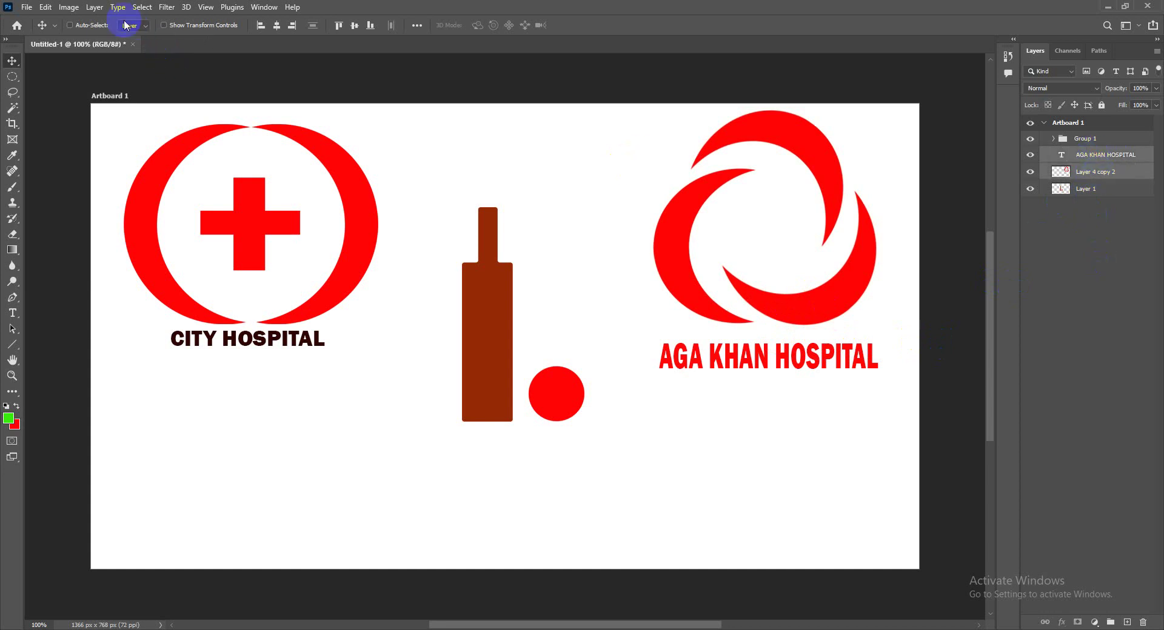
{"action": "left_click", "coordinate": [95, 7]}
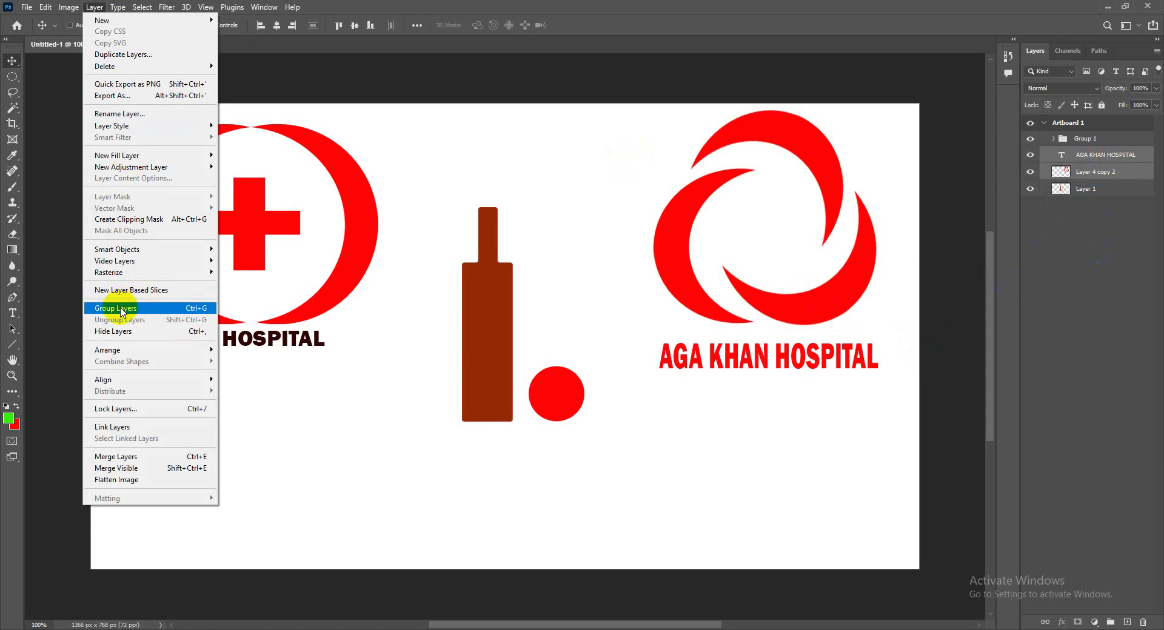
{"action": "left_click", "coordinate": [209, 308]}
Lower the AGA KHAN HOSPITAL group, CITY HOSPITAL logo and bottle so all three line up.
{"action": "left_click_drag", "start_coordinate": [681, 241], "coordinate": [679, 308]}
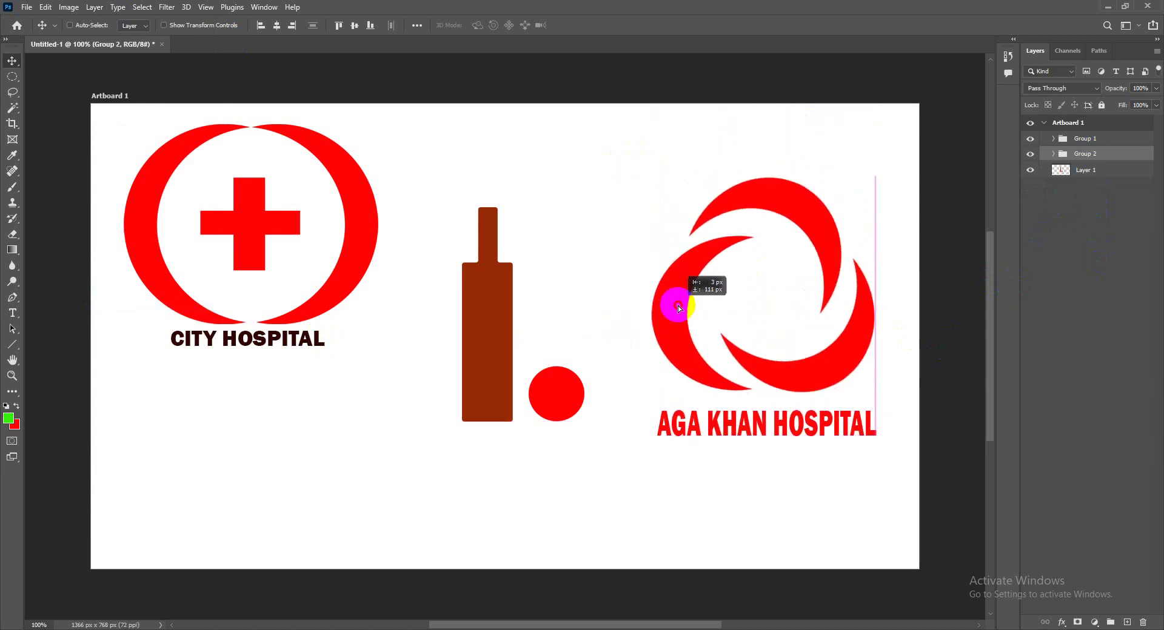
{"action": "left_click", "coordinate": [1107, 143]}
{"action": "left_click_drag", "start_coordinate": [362, 293], "coordinate": [339, 396]}
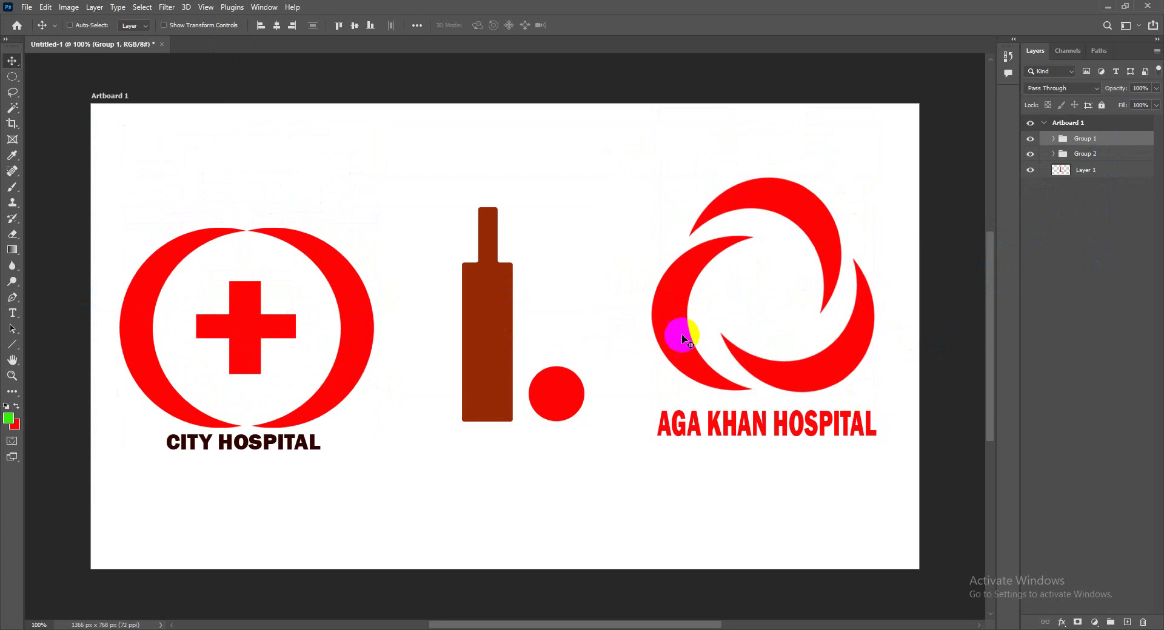
{"action": "left_click", "coordinate": [1098, 171]}
{"action": "left_click_drag", "start_coordinate": [501, 311], "coordinate": [501, 340]}
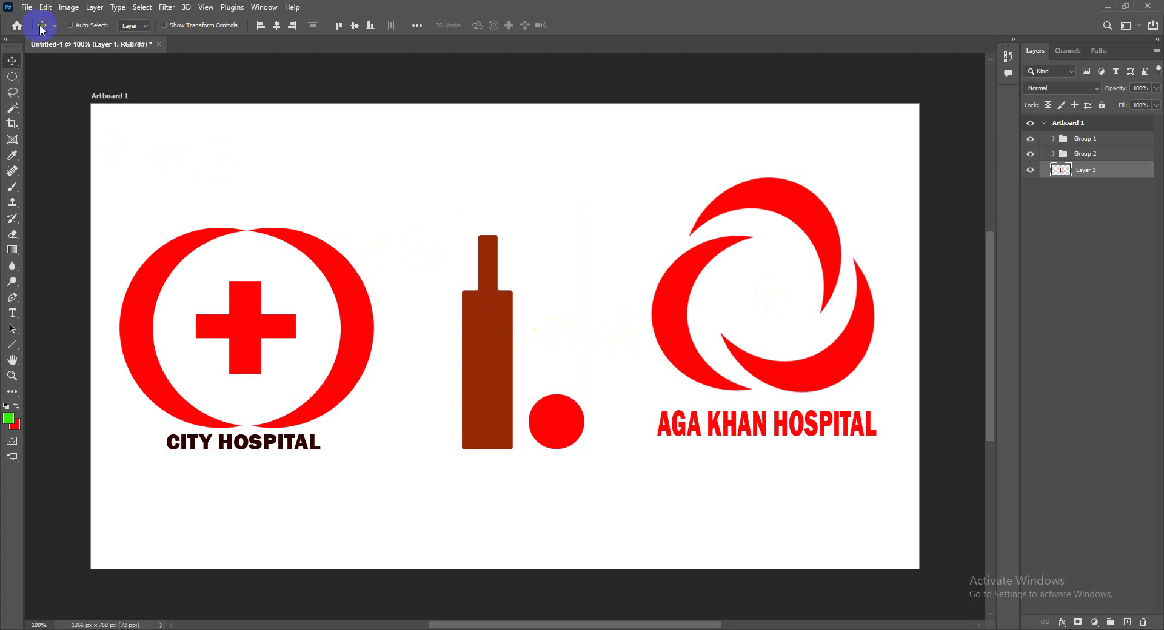
Save the document as the Photoshop file ADOBE PHOTOSHOP CLASS 4.
{"action": "left_click", "coordinate": [26, 7]}
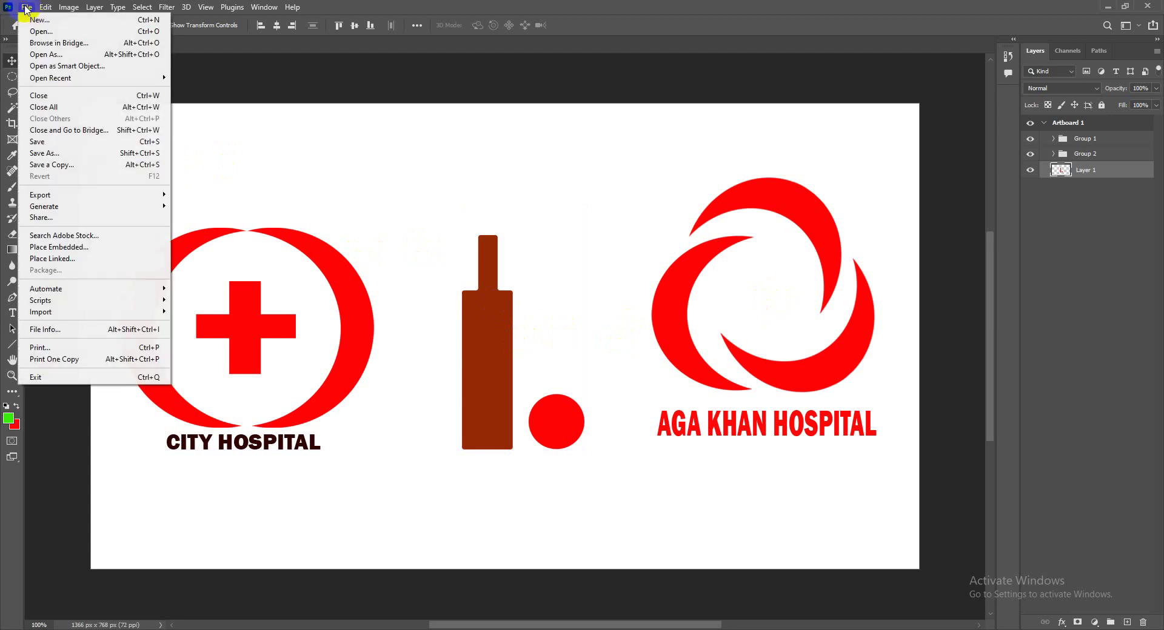
{"action": "left_click", "coordinate": [54, 156]}
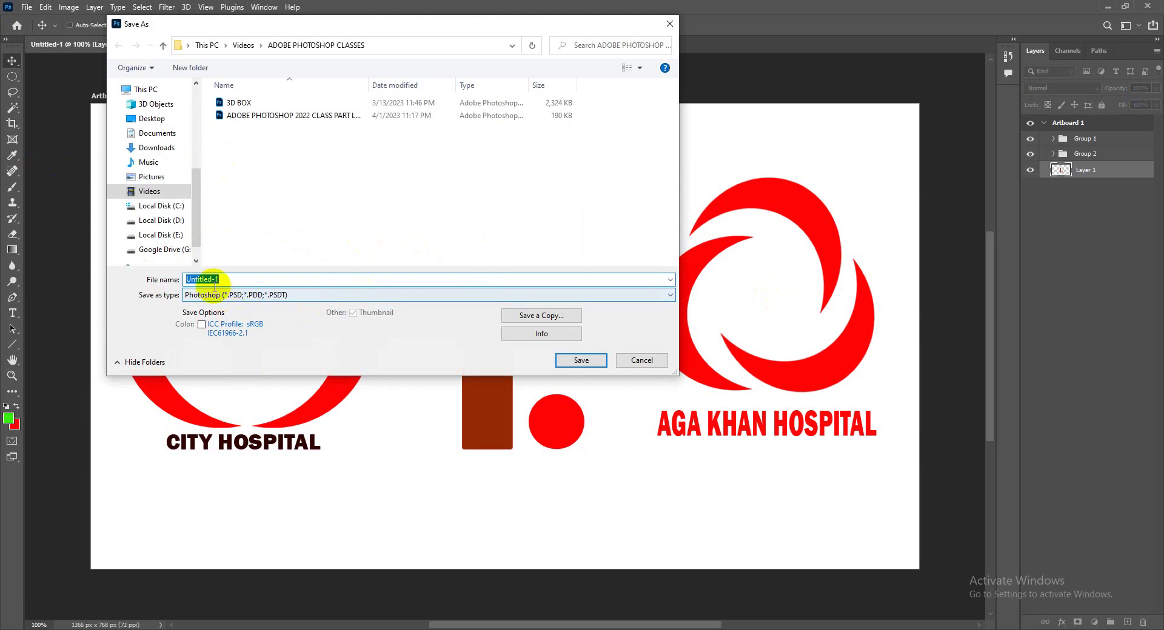
{"action": "type", "text": "ADOBE PHOTOSHOP"}
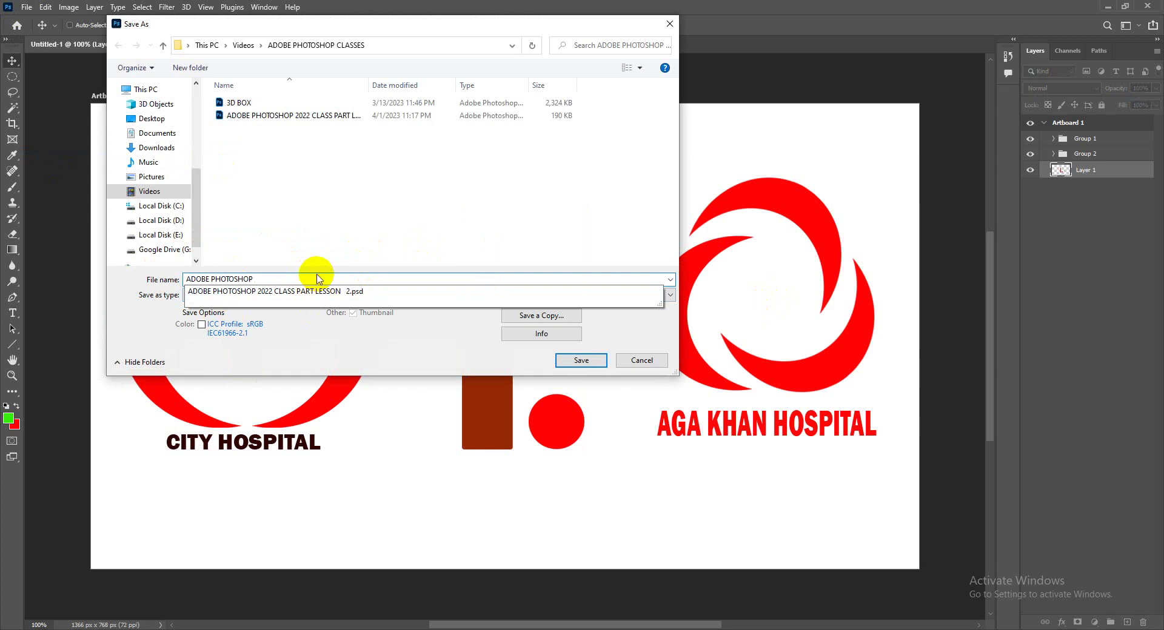
{"action": "type", "text": " CLASS 4"}
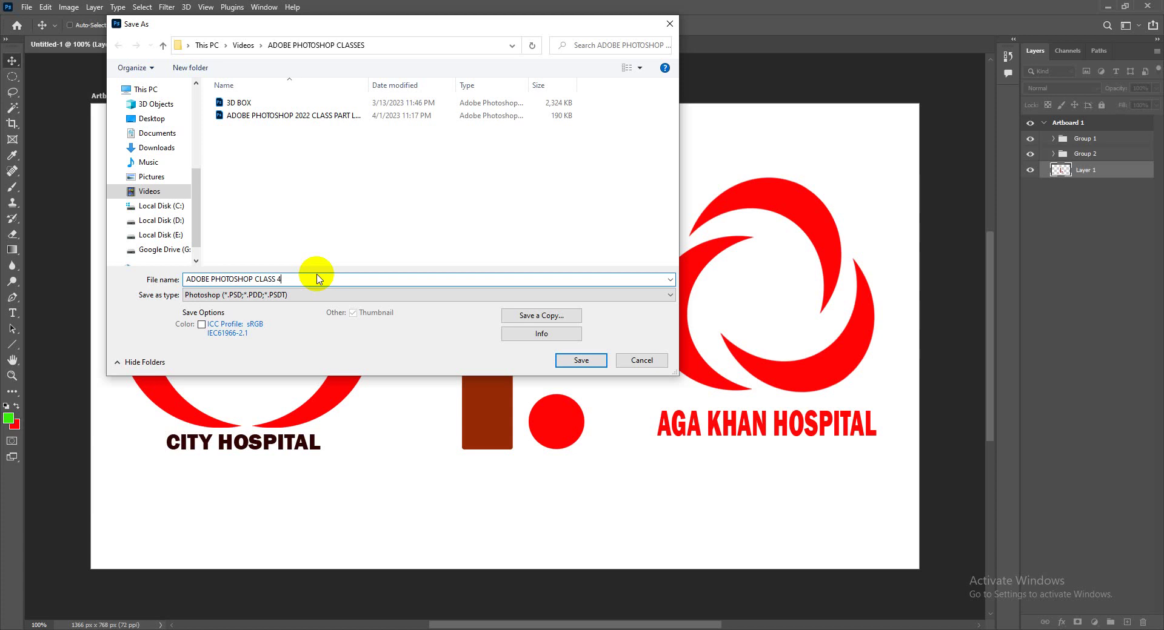
{"action": "left_click", "coordinate": [580, 360]}
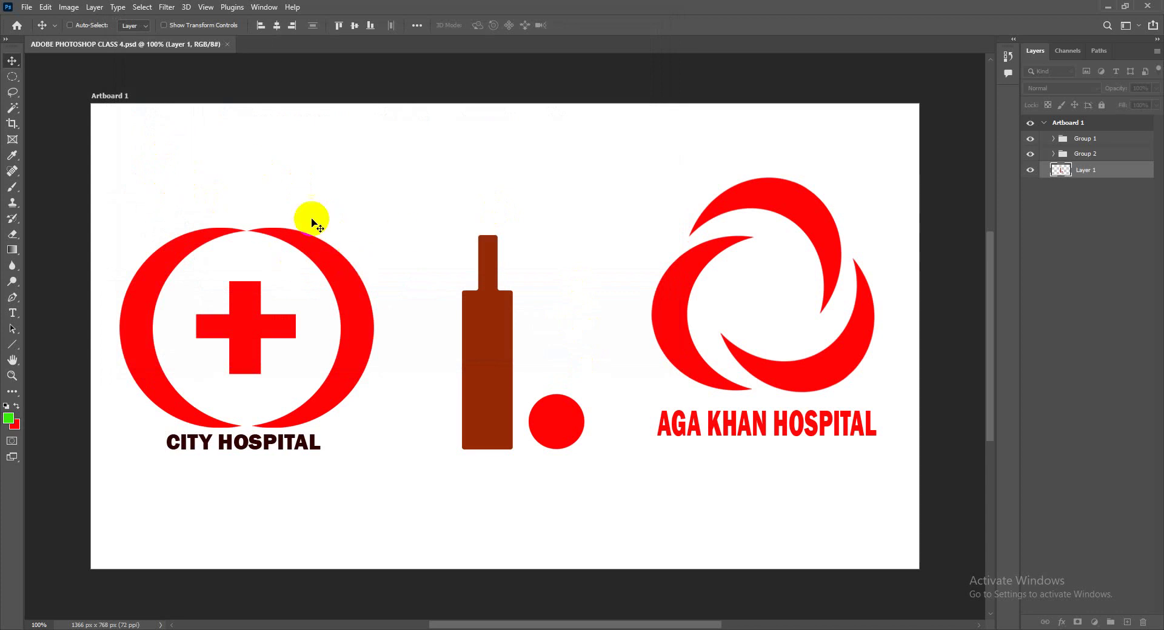
Reopen Save As to confirm the Photoshop (*.PSD) format, then cancel without saving.
{"action": "left_click", "coordinate": [25, 8]}
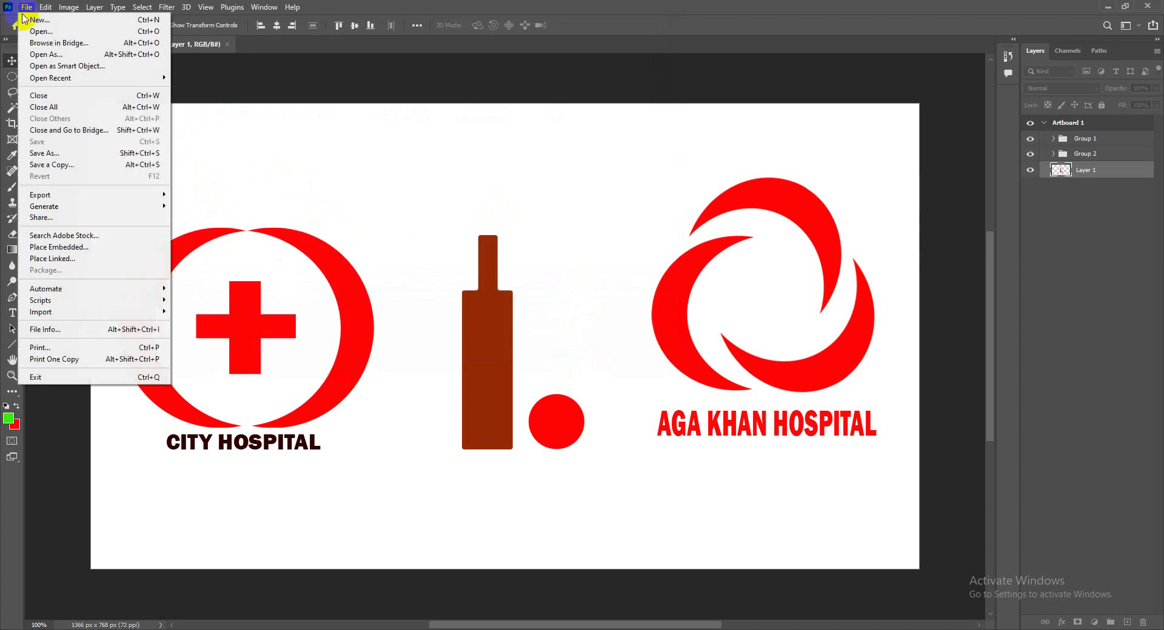
{"action": "left_click", "coordinate": [55, 157]}
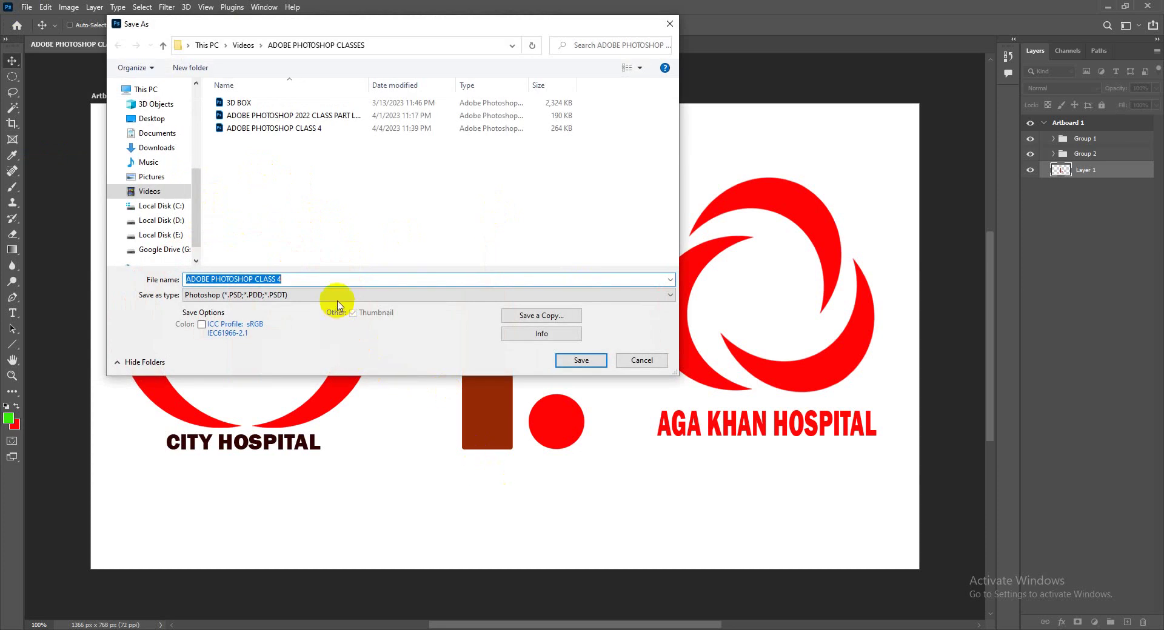
{"action": "left_click", "coordinate": [337, 298]}
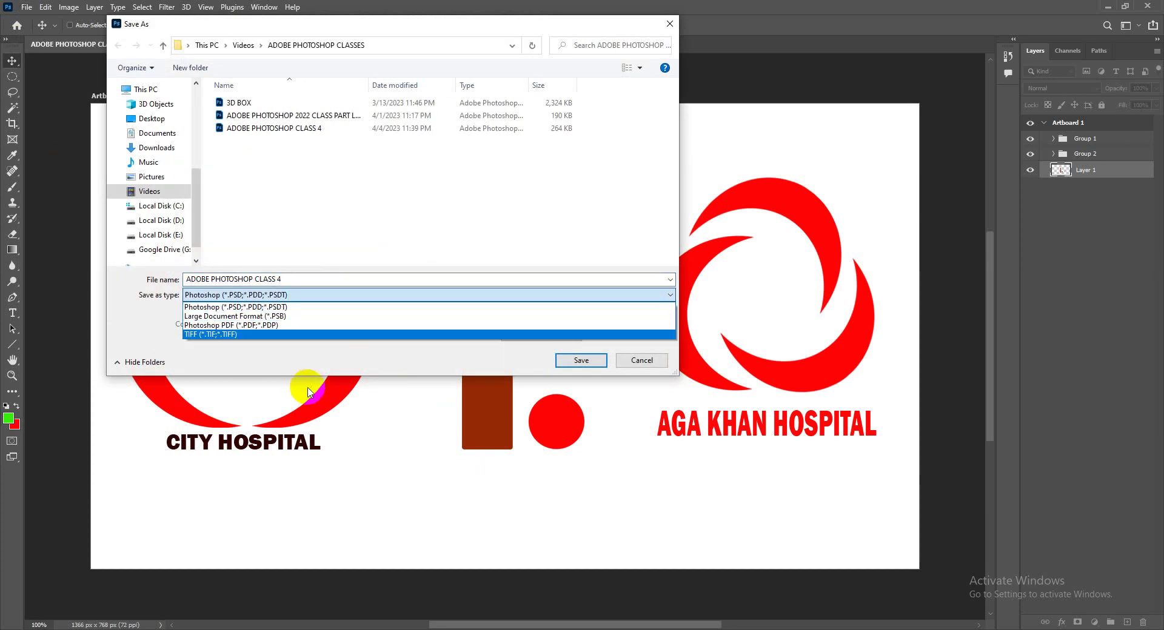
{"action": "left_click", "coordinate": [321, 363]}
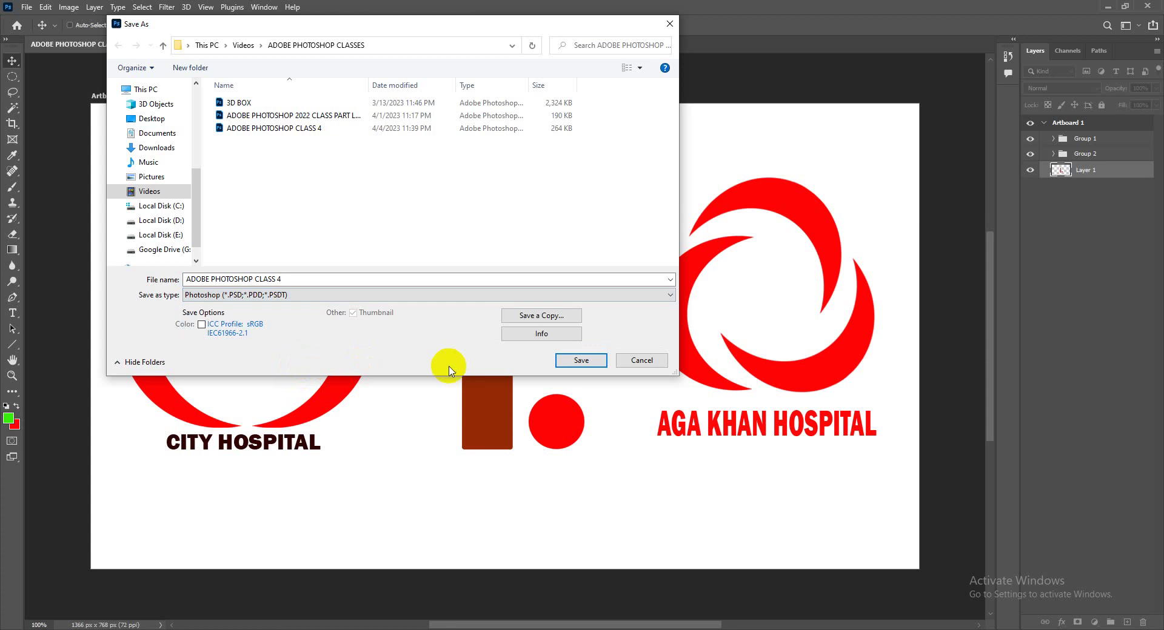
{"action": "left_click", "coordinate": [648, 360]}
{"action": "left_click", "coordinate": [26, 8]}
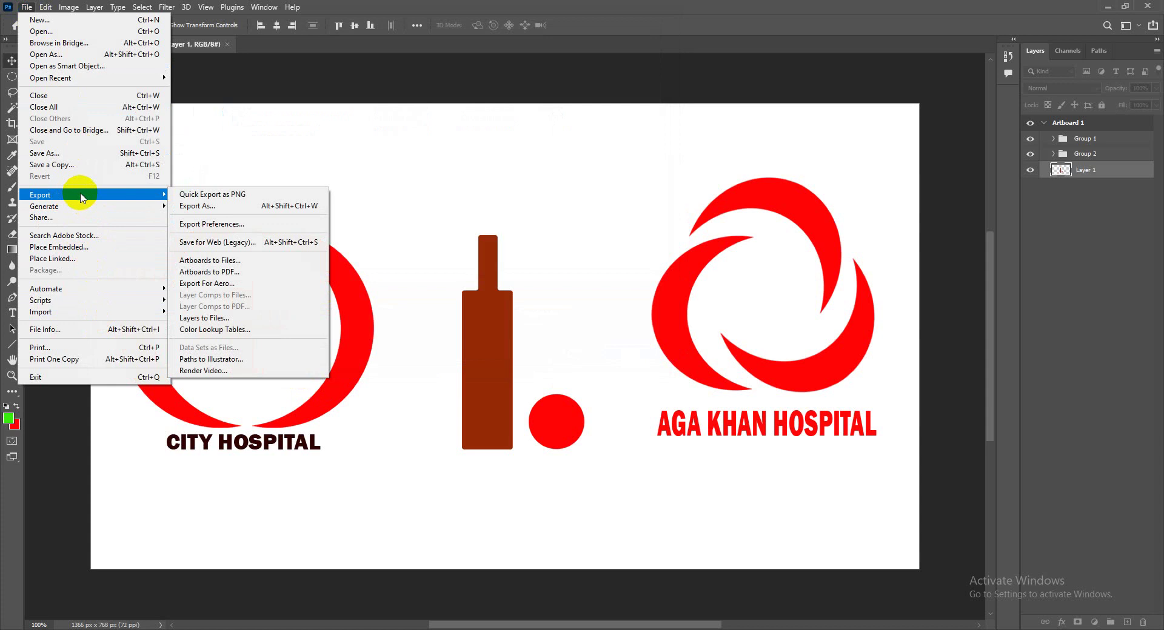
{"action": "mouse_move", "coordinate": [54, 194]}
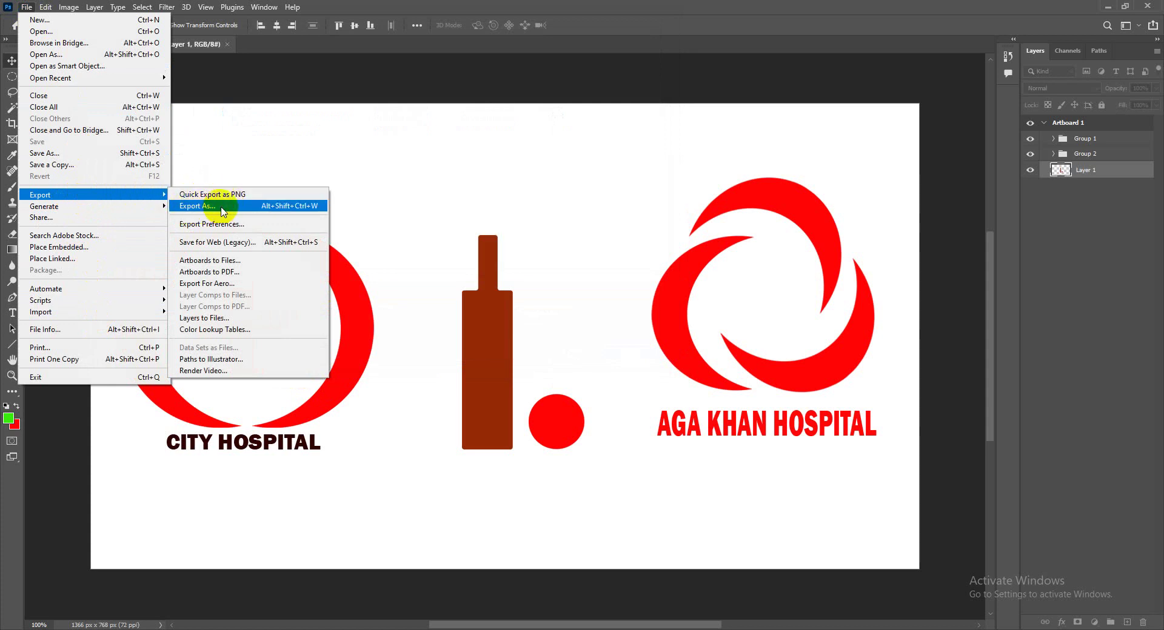
In Export As, set the artboard format to JPG with Great quality.
{"action": "left_click", "coordinate": [198, 207]}
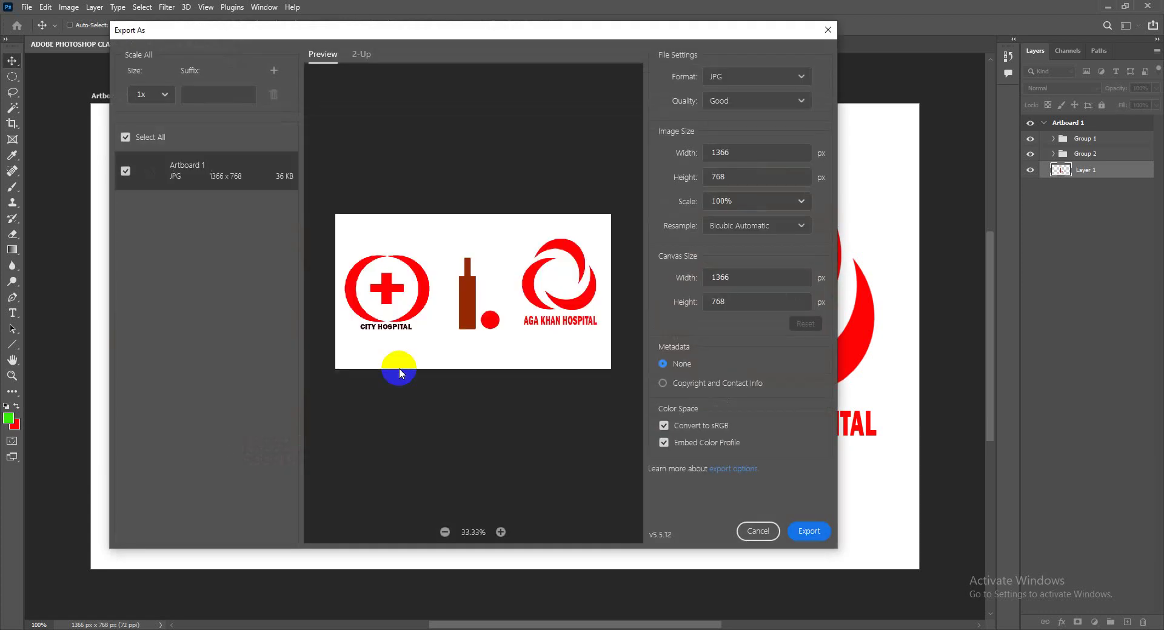
{"action": "left_click", "coordinate": [762, 81]}
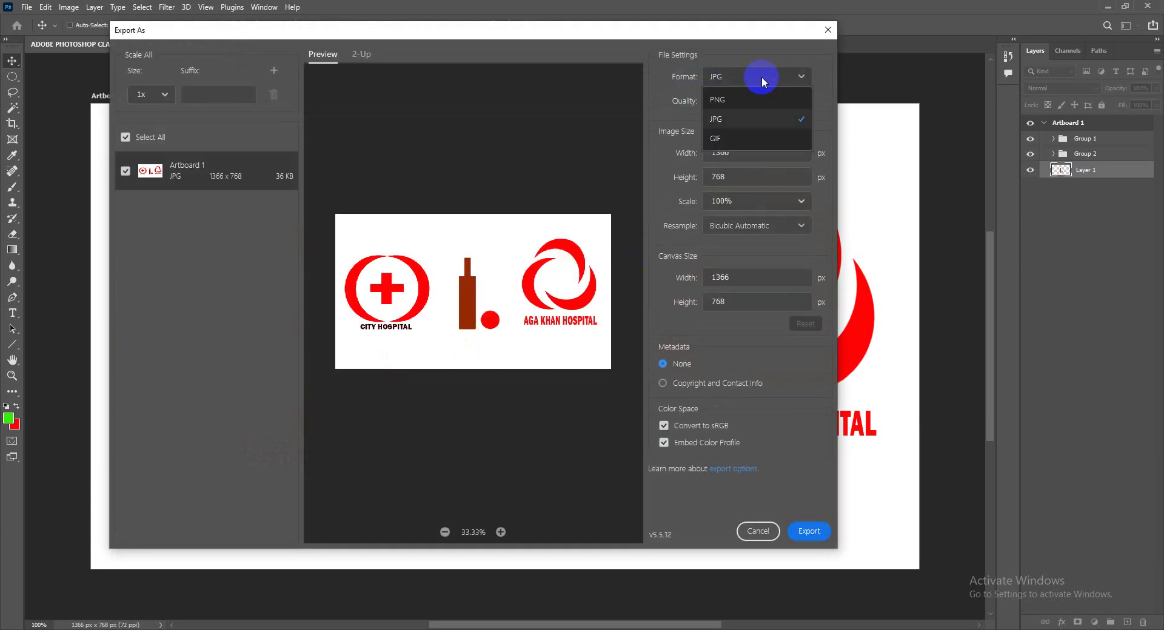
{"action": "left_click", "coordinate": [727, 122]}
{"action": "left_click", "coordinate": [786, 100]}
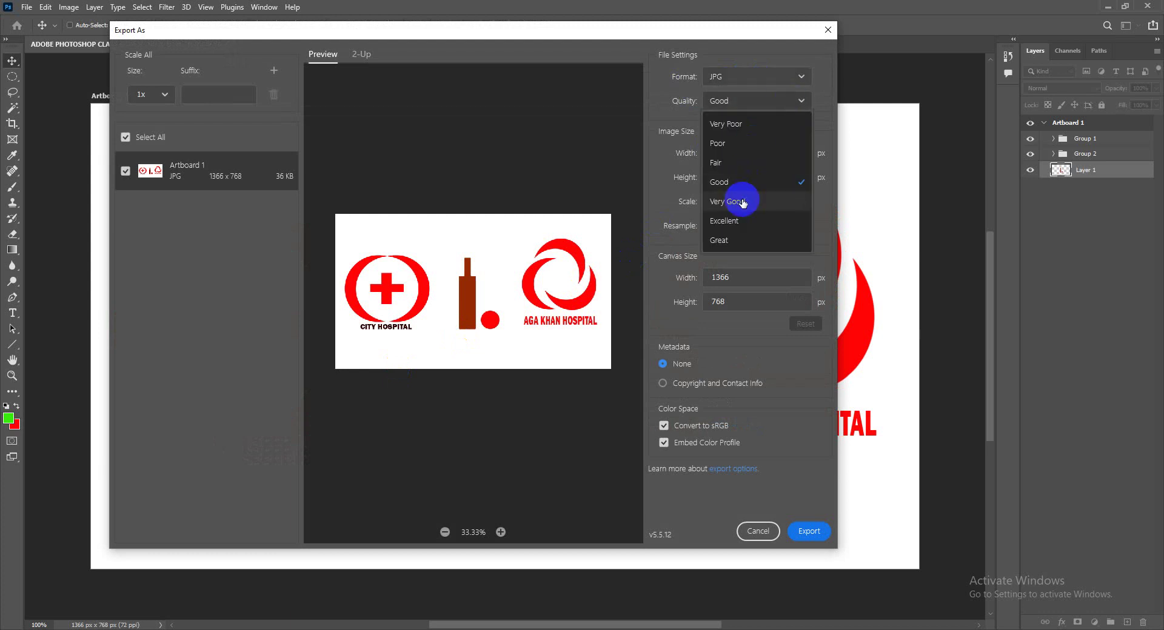
{"action": "left_click", "coordinate": [727, 242]}
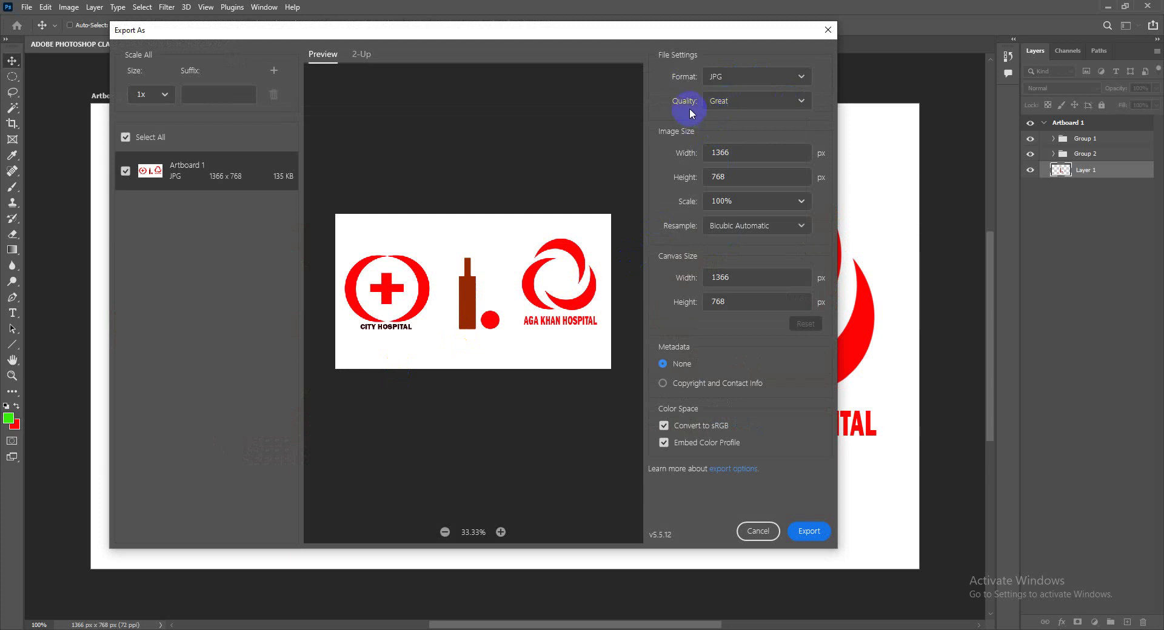
Export the JPG as Artboard 1 to the Desktop.
{"action": "left_click", "coordinate": [800, 532]}
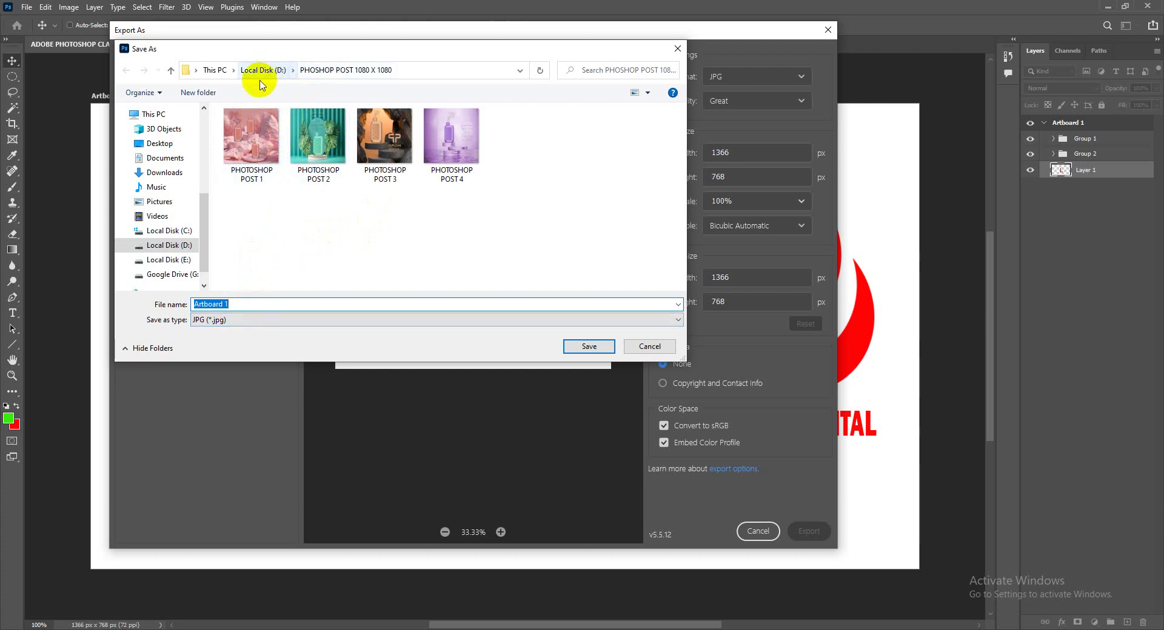
{"action": "left_click", "coordinate": [160, 143]}
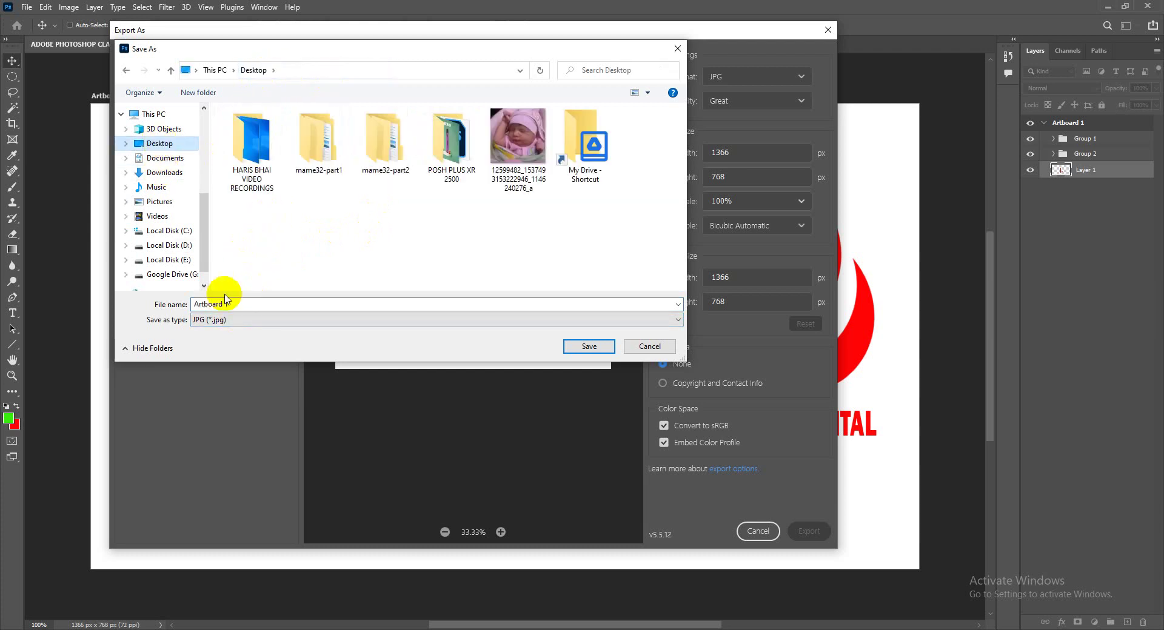
{"action": "left_click", "coordinate": [574, 346]}
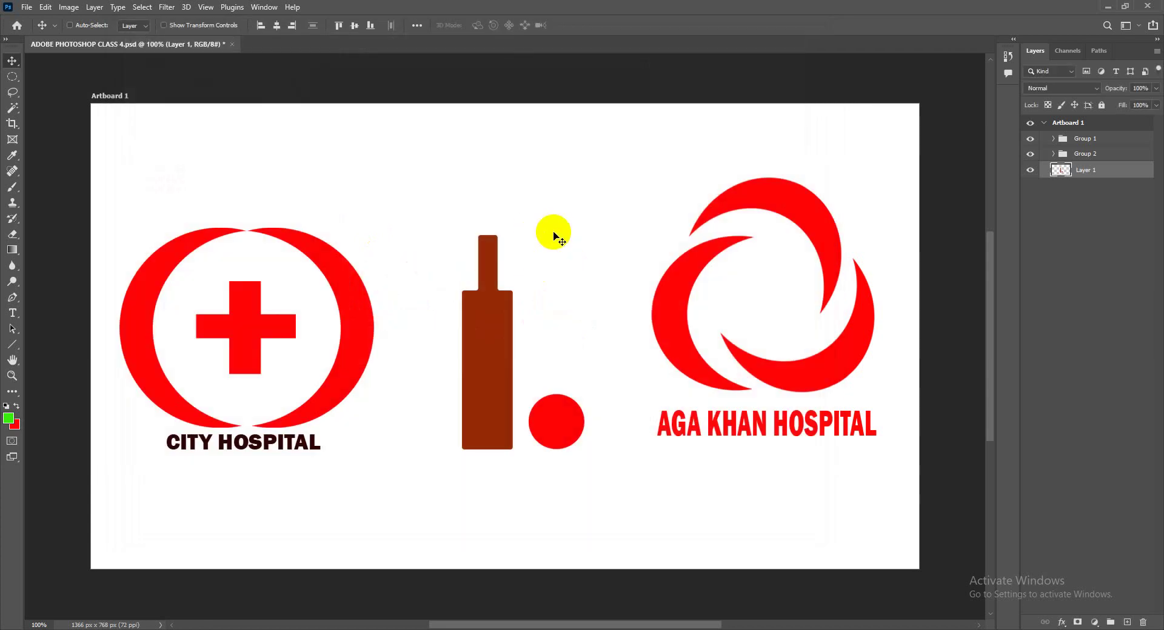
{"action": "left_click", "coordinate": [1110, 8]}
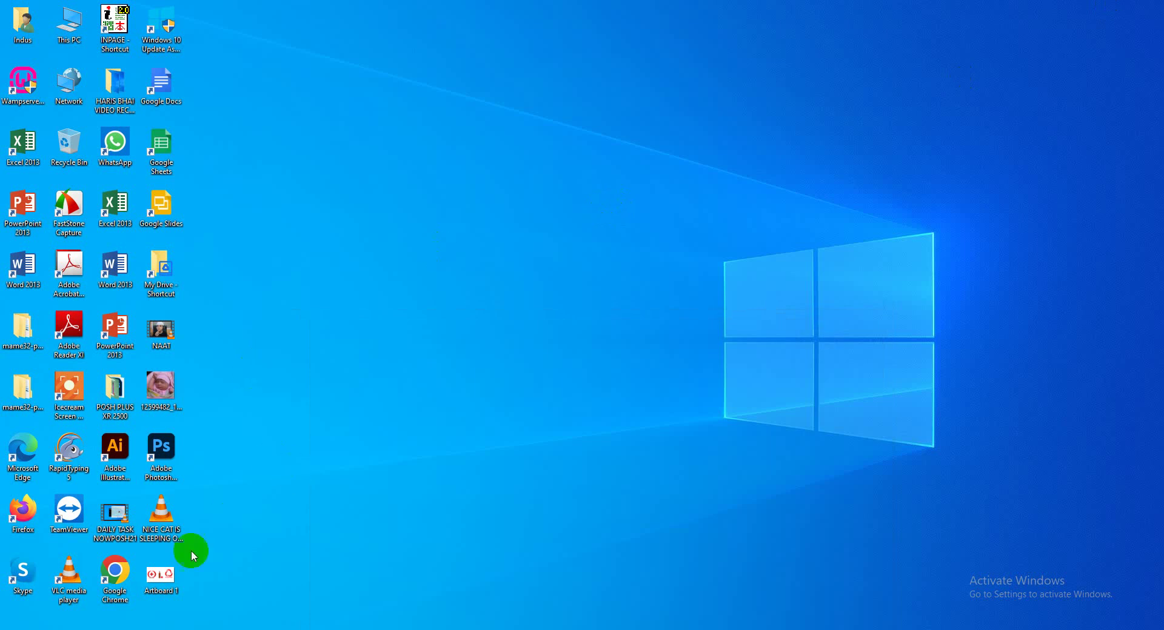
{"action": "double_click", "coordinate": [168, 582]}
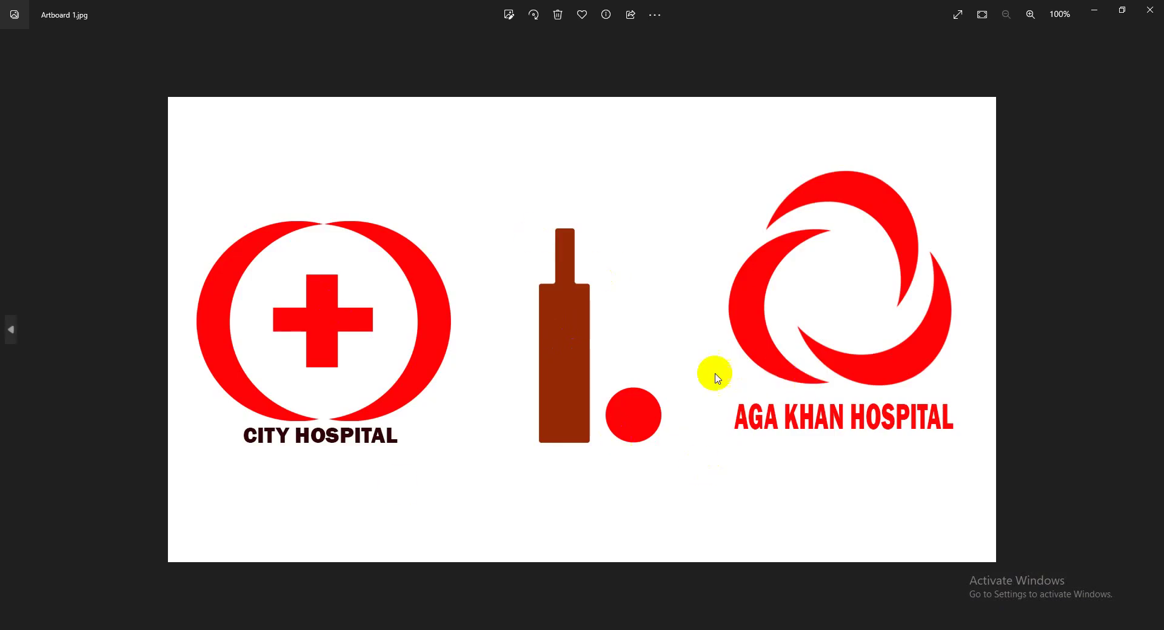
{"action": "left_click", "coordinate": [1149, 9]}
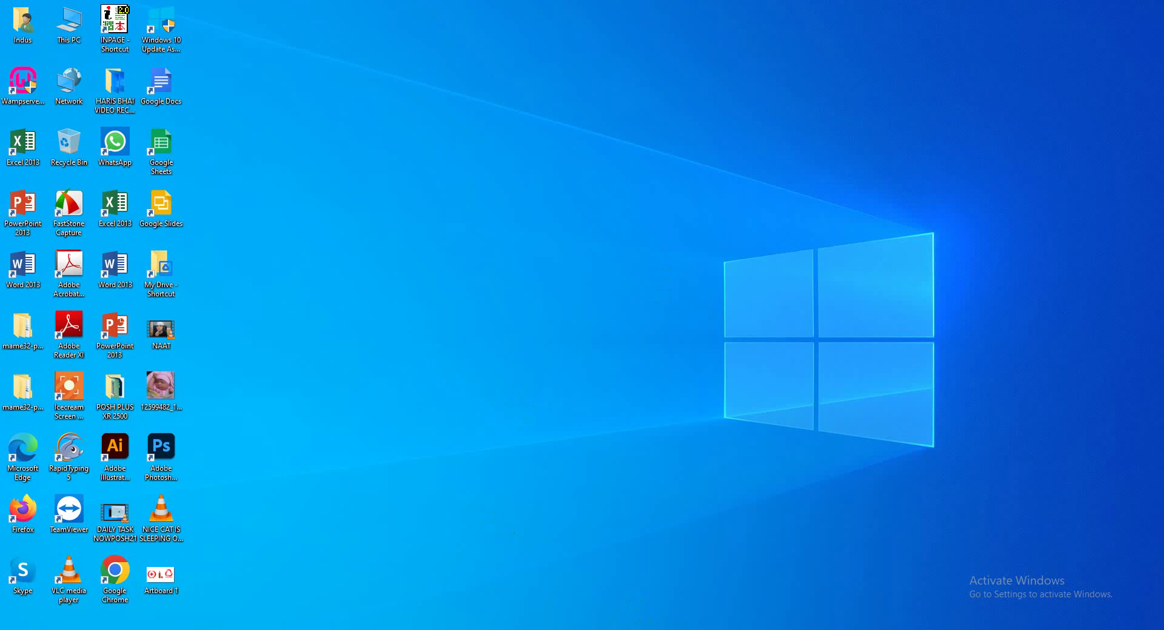
{"action": "left_click", "coordinate": [514, 629]}
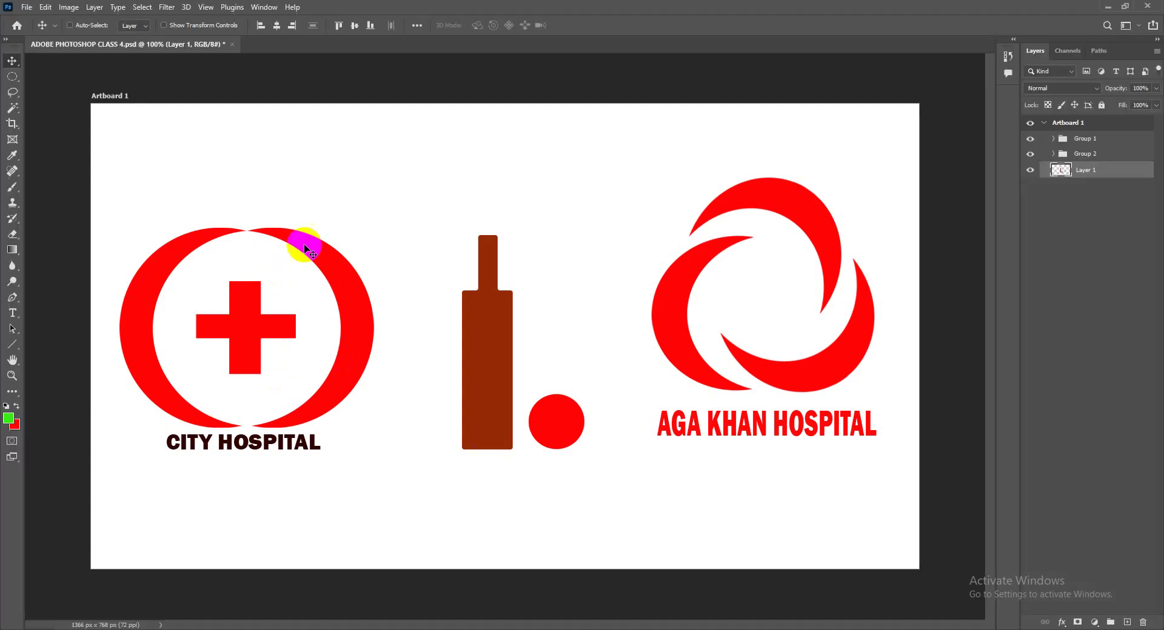
In Export As, switch the artboard format to PNG at 100% scale.
{"action": "left_click", "coordinate": [27, 8]}
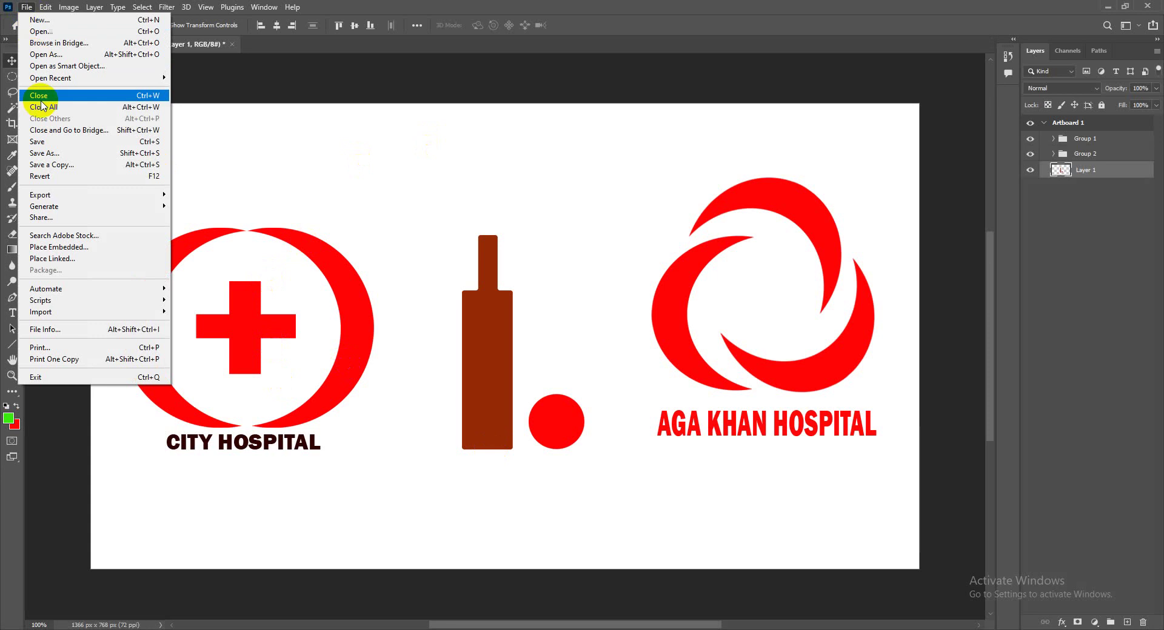
{"action": "mouse_move", "coordinate": [55, 195]}
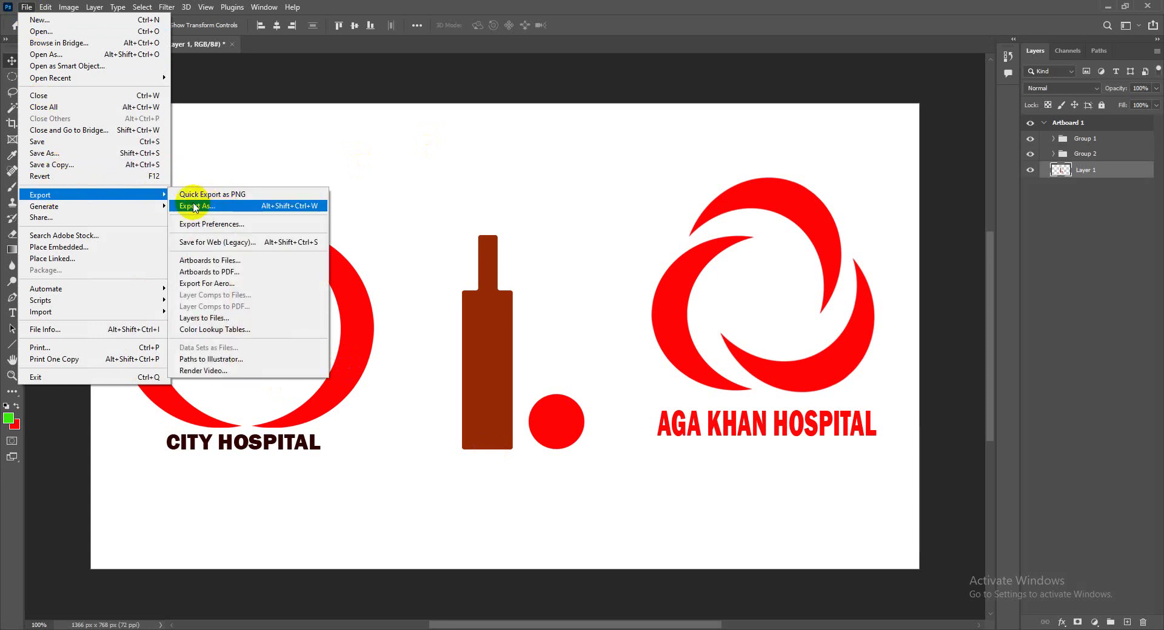
{"action": "left_click", "coordinate": [211, 208]}
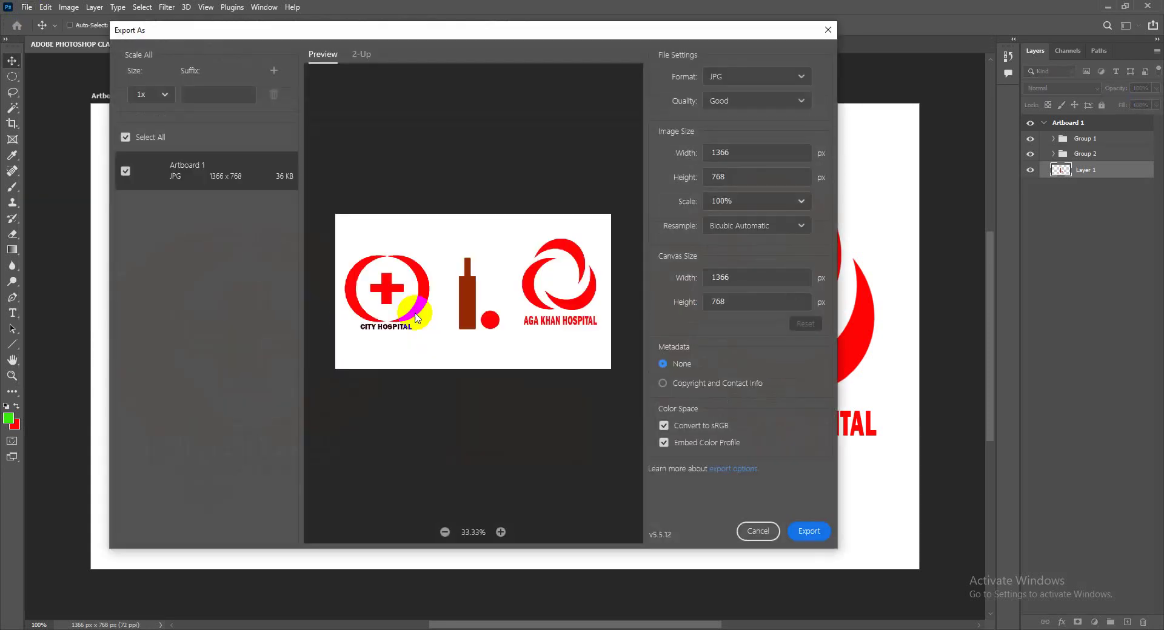
{"action": "left_click", "coordinate": [751, 77]}
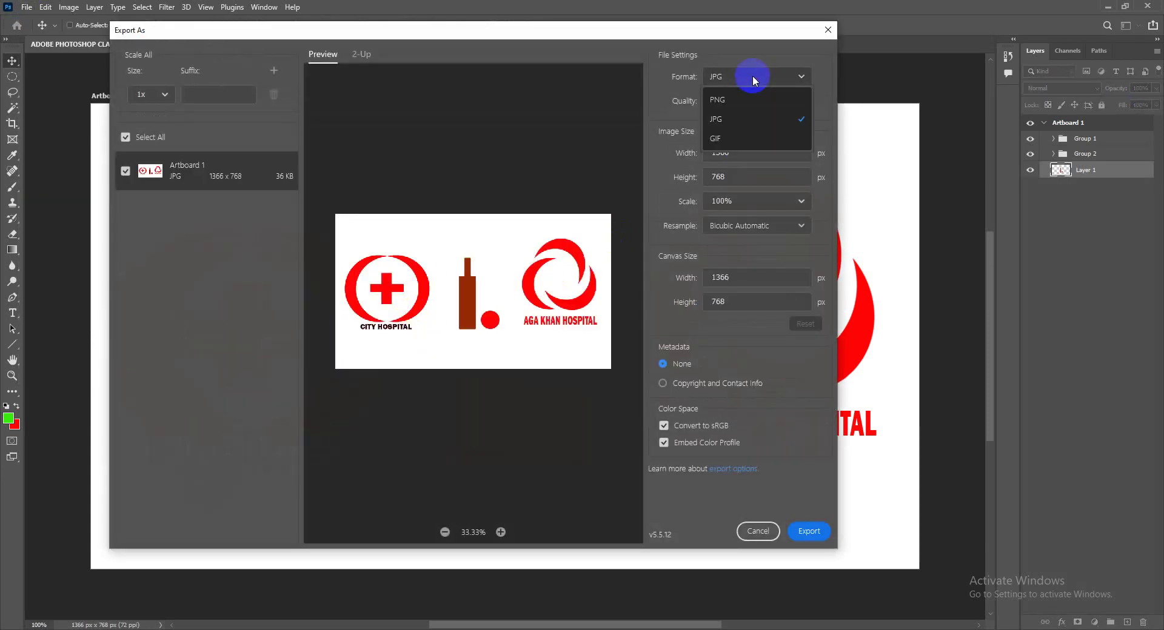
{"action": "left_click", "coordinate": [723, 104]}
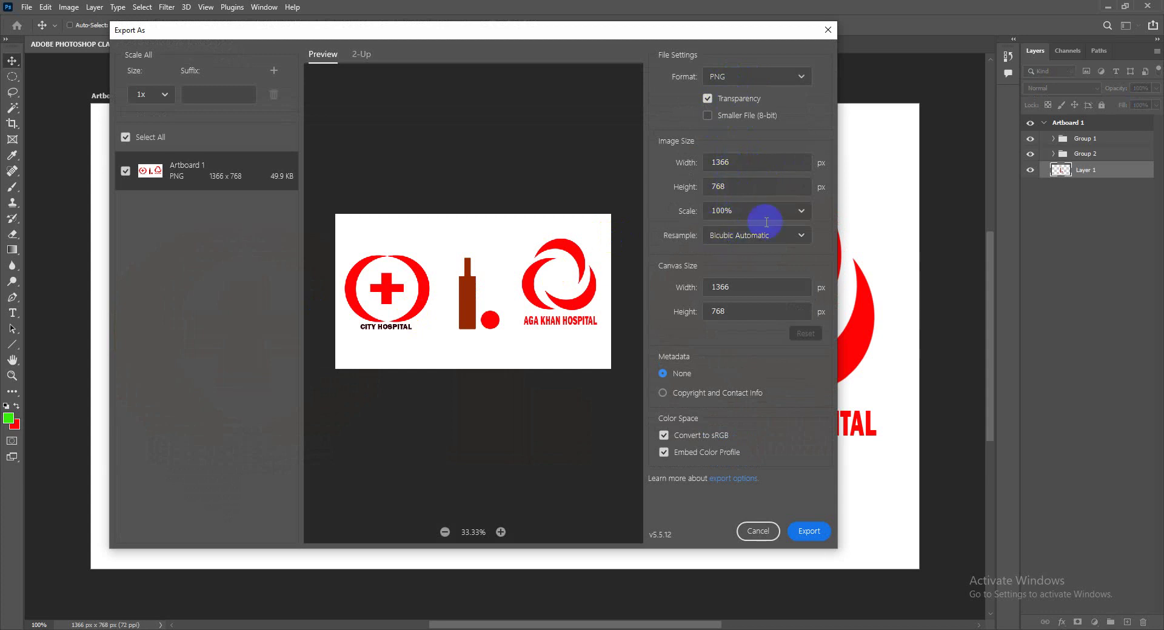
{"action": "left_click", "coordinate": [800, 212]}
{"action": "left_click", "coordinate": [800, 213]}
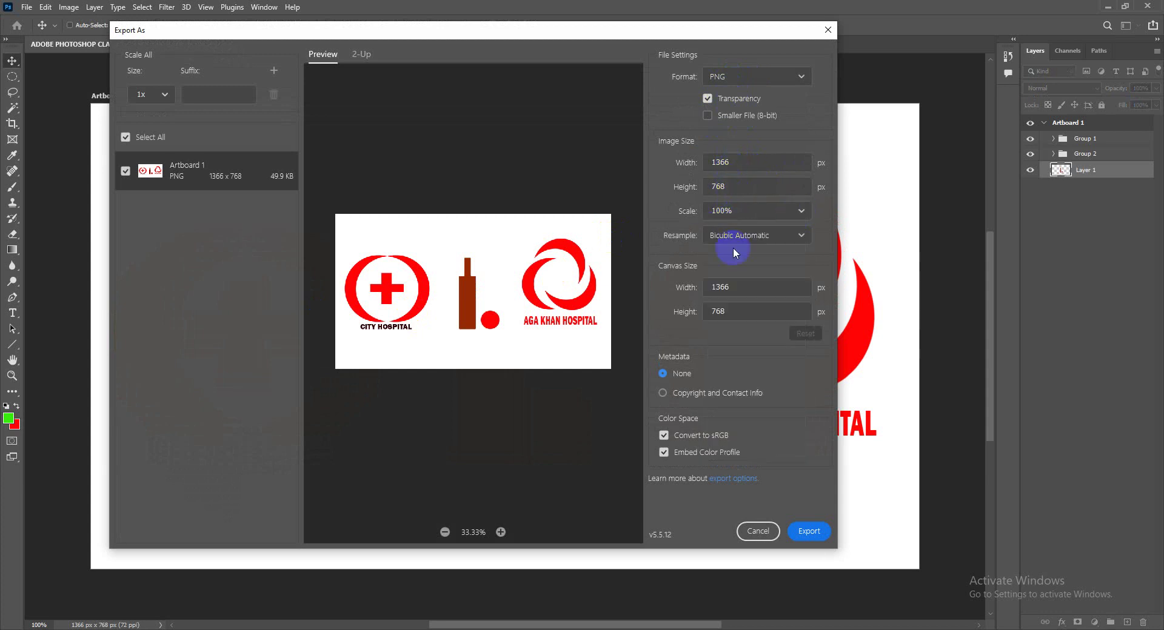
Export the PNG to the Desktop, renaming it Artboard 2.
{"action": "left_click", "coordinate": [808, 532]}
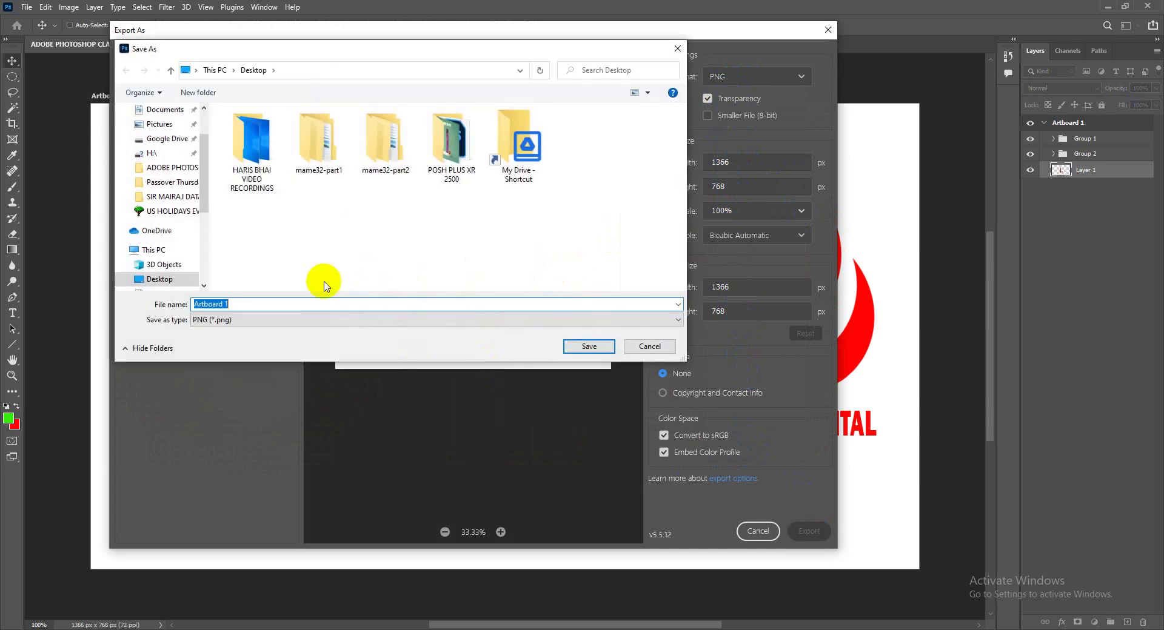
{"action": "left_click", "coordinate": [236, 303]}
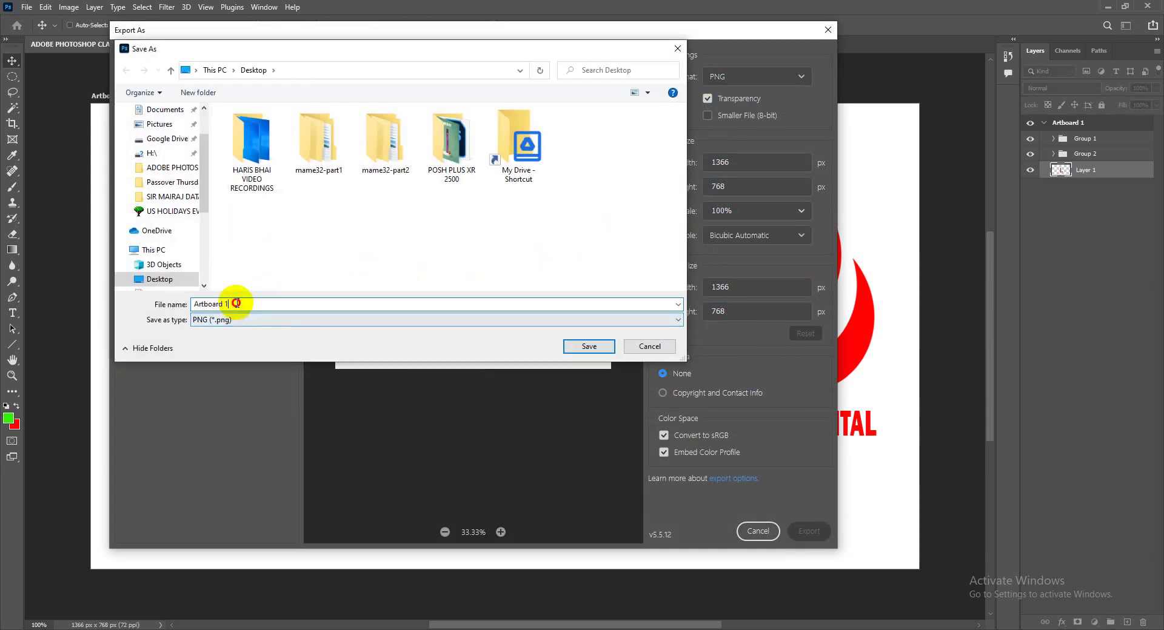
{"action": "key", "text": "BackSpace"}
{"action": "type", "text": "2"}
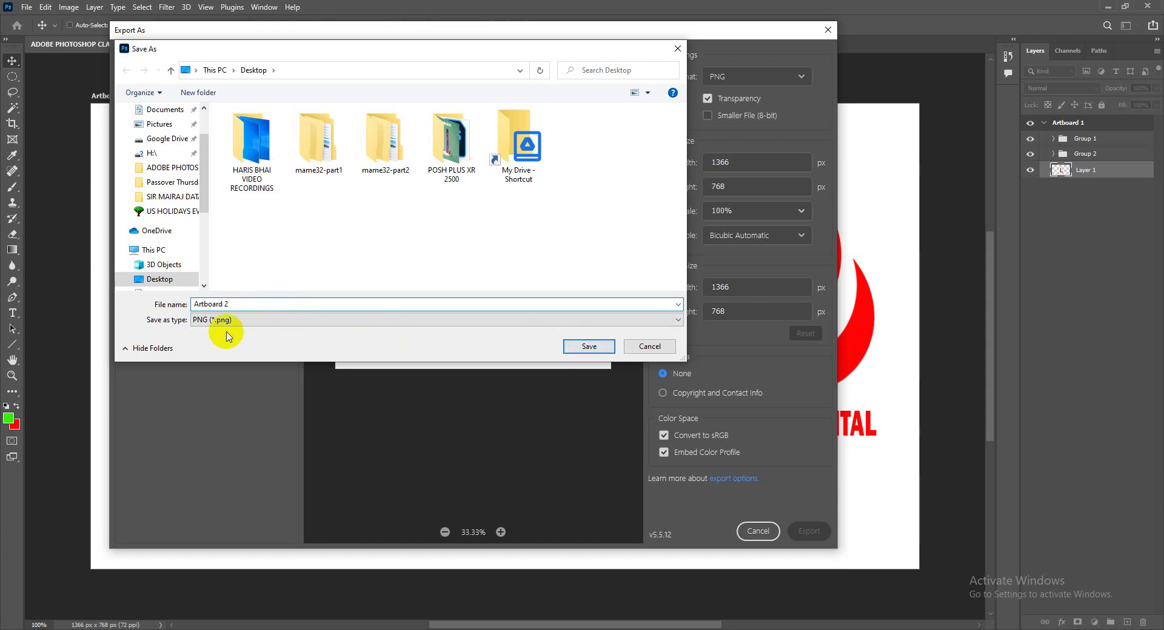
{"action": "left_click", "coordinate": [203, 317]}
{"action": "left_click", "coordinate": [591, 346]}
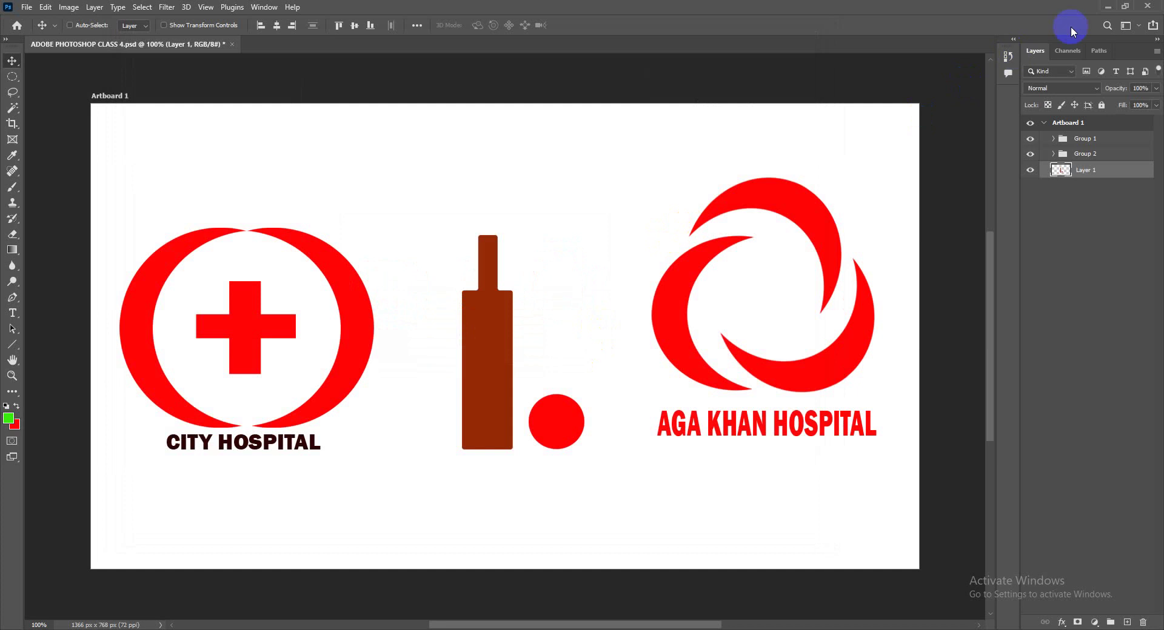
{"action": "left_click", "coordinate": [1108, 8]}
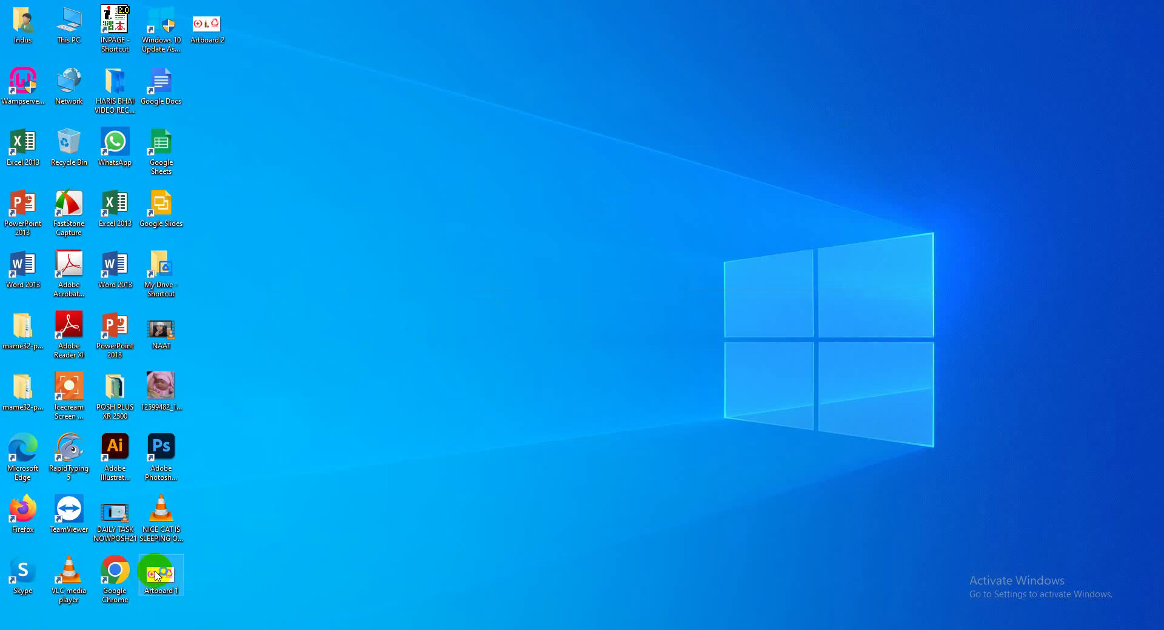
{"action": "double_click", "coordinate": [157, 576]}
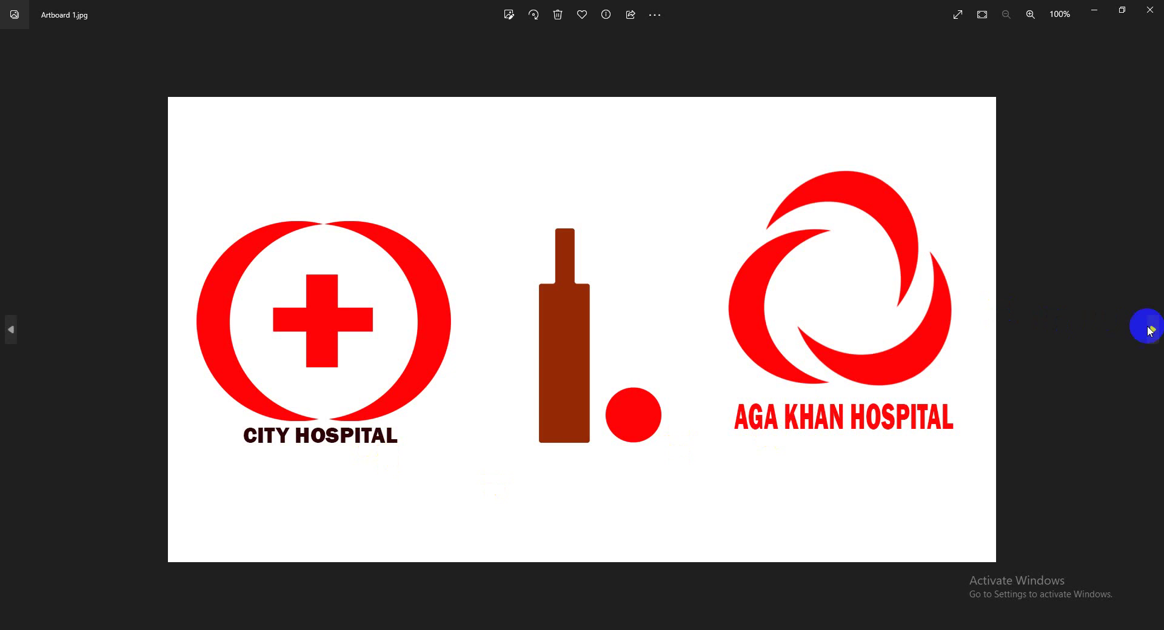
{"action": "left_click", "coordinate": [1150, 331]}
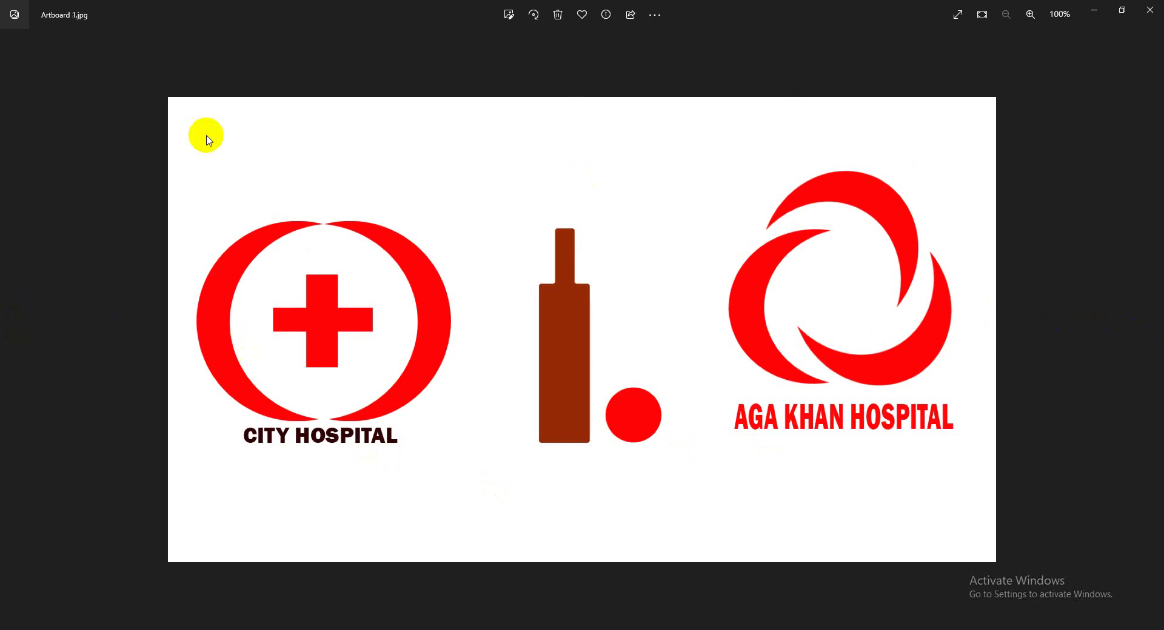
{"action": "left_click", "coordinate": [10, 330]}
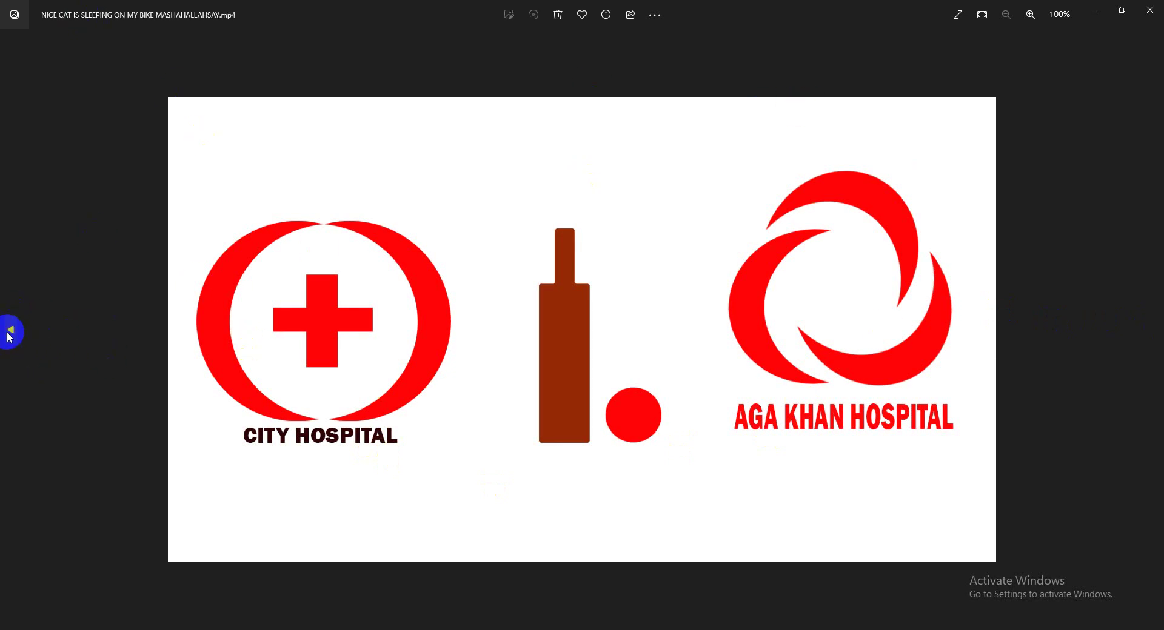
{"action": "left_click", "coordinate": [1153, 330]}
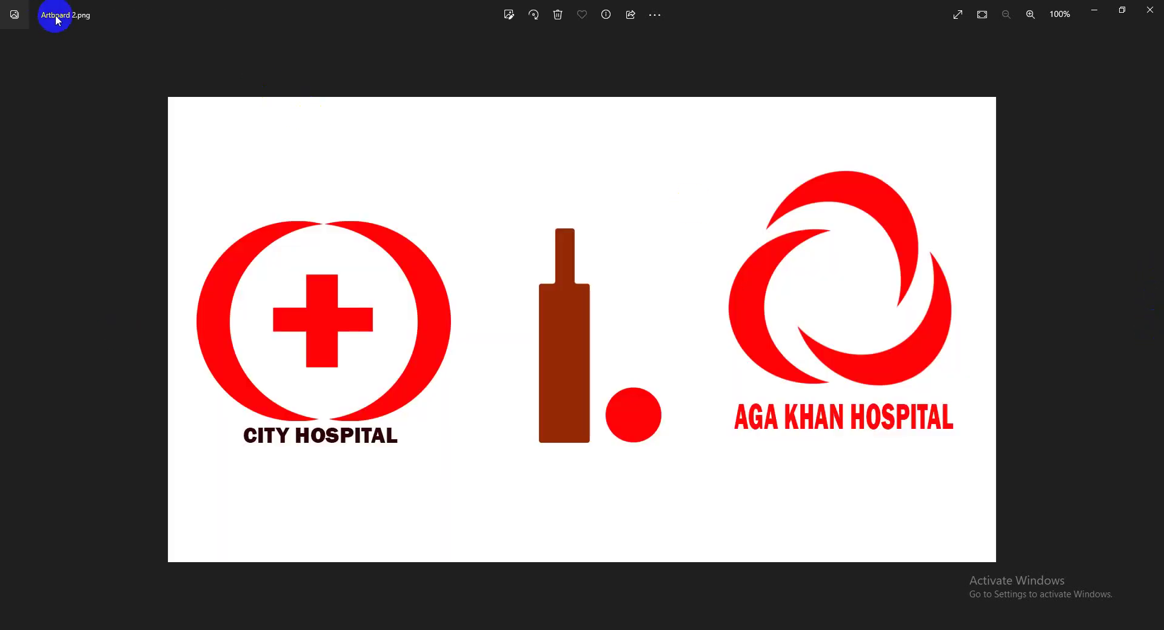
{"action": "left_click", "coordinate": [1150, 10]}
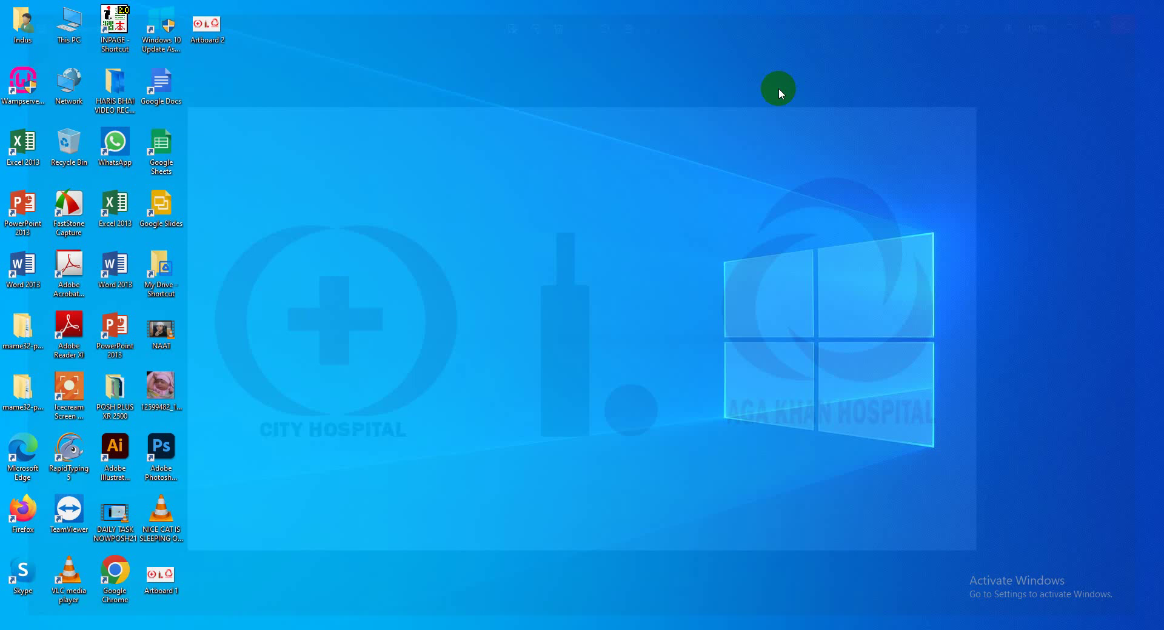